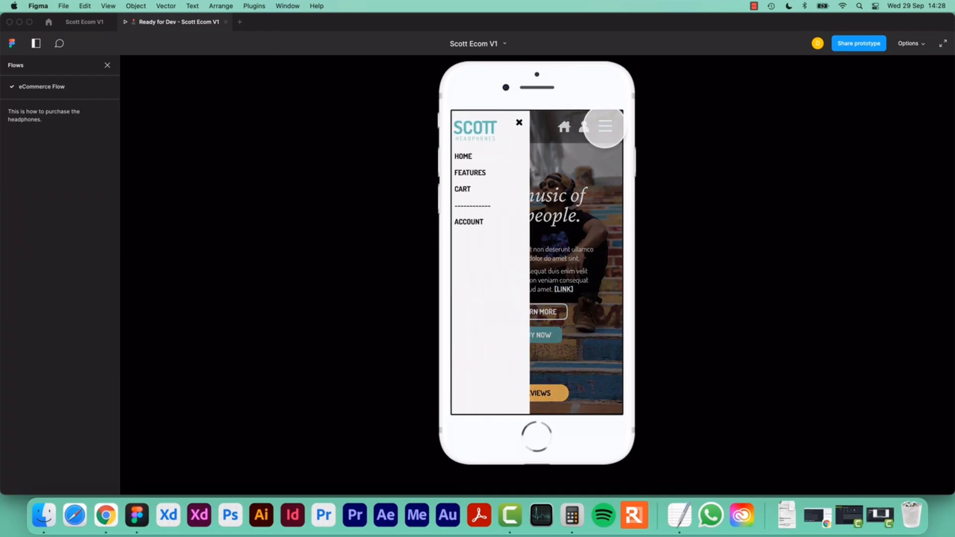
Preview the mobile eCommerce prototype: close the navigation menu, open the product features from Learn More, and continue through checkout to confirmation.
left_click(518, 122)
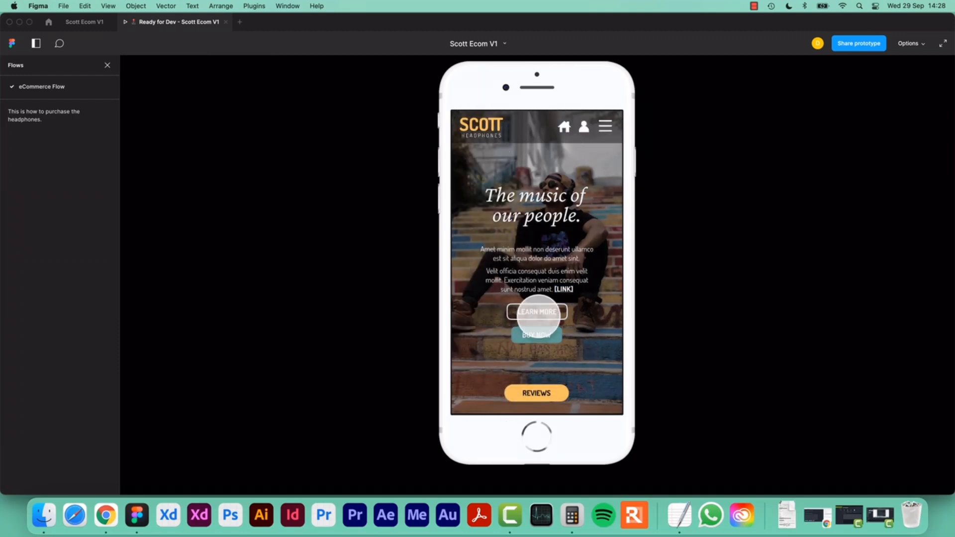
left_click(537, 313)
scroll(479, 219, "down", 10)
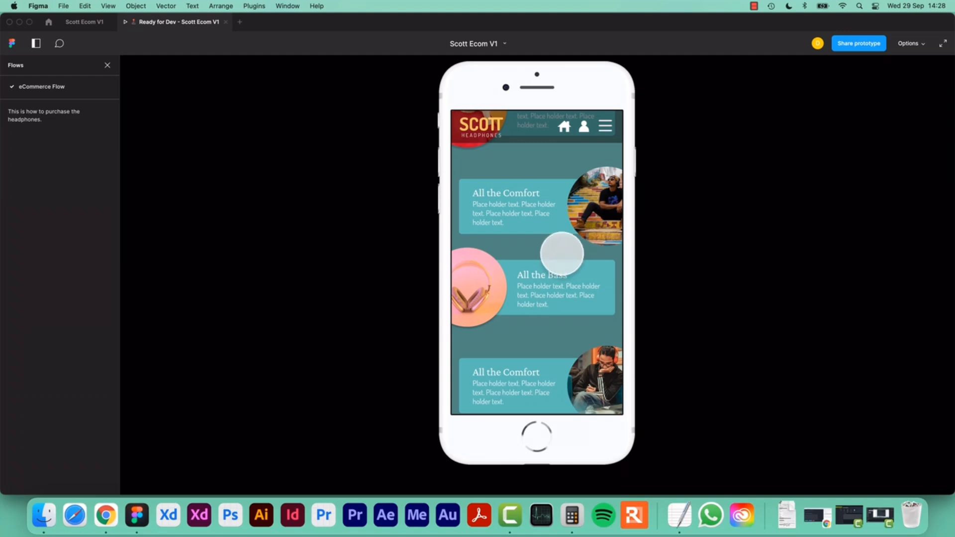
left_click(563, 254)
left_click(549, 381)
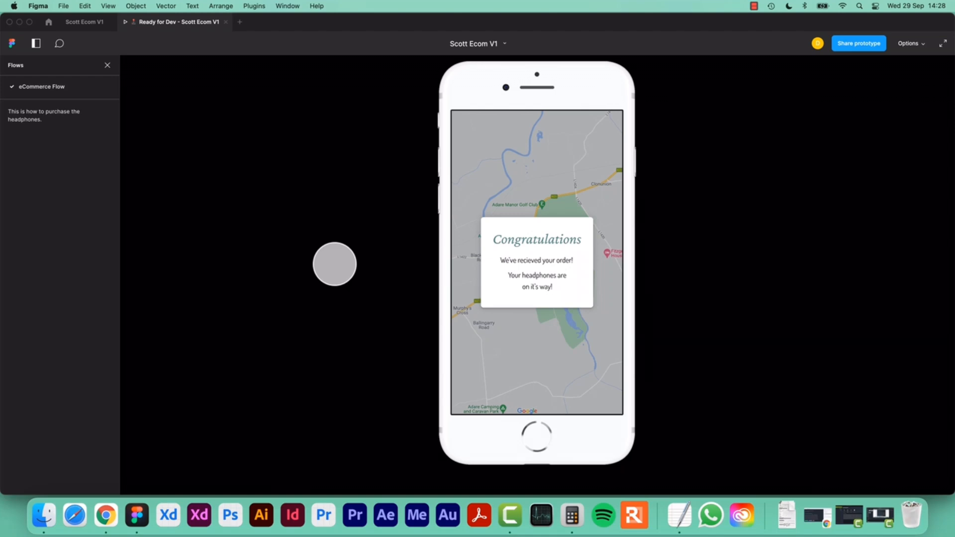
Return to the Scott Ecom V1 design file and examine the Scott Headphones project brief up close.
left_click(85, 22)
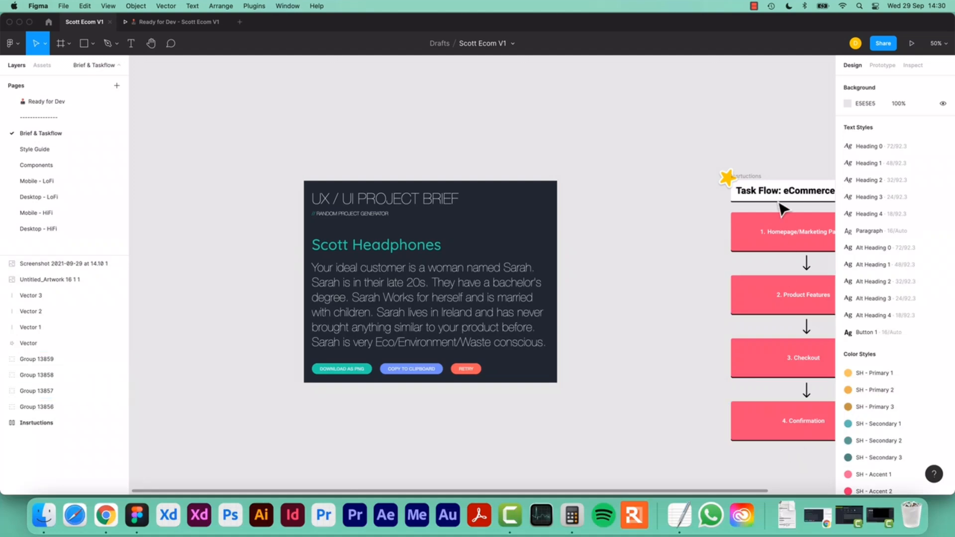
left_click_drag(671, 288, 569, 279)
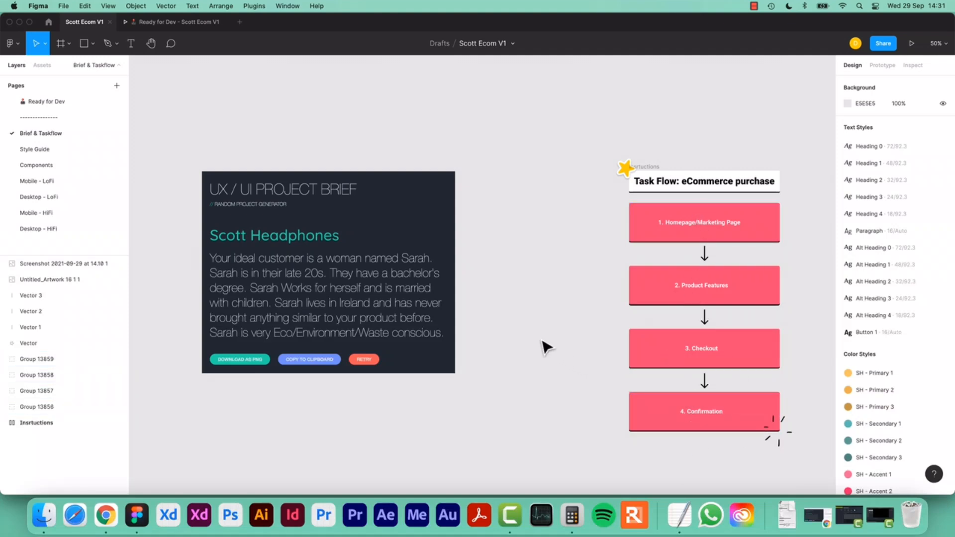
left_click_drag(491, 327, 567, 328)
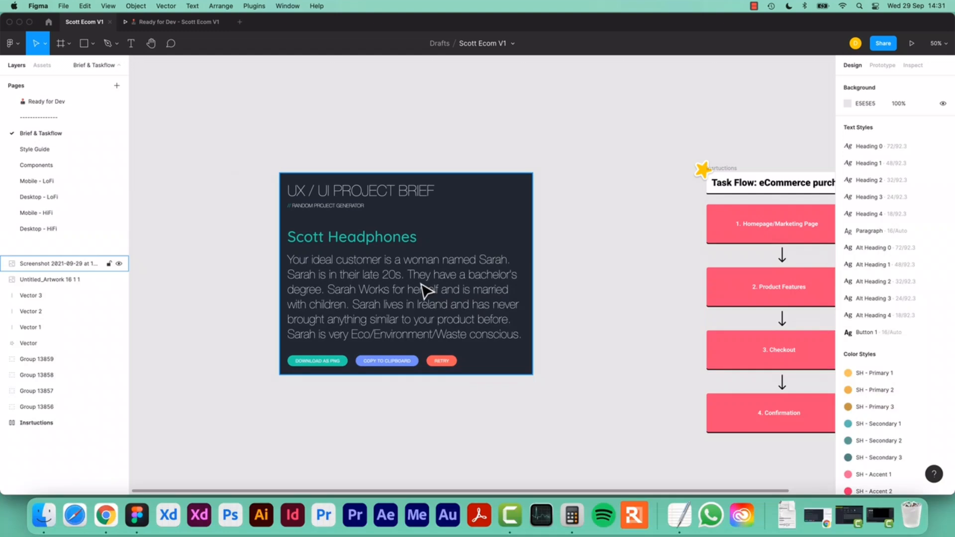
scroll(426, 290, "up", 5)
left_click_drag(423, 283, 507, 225)
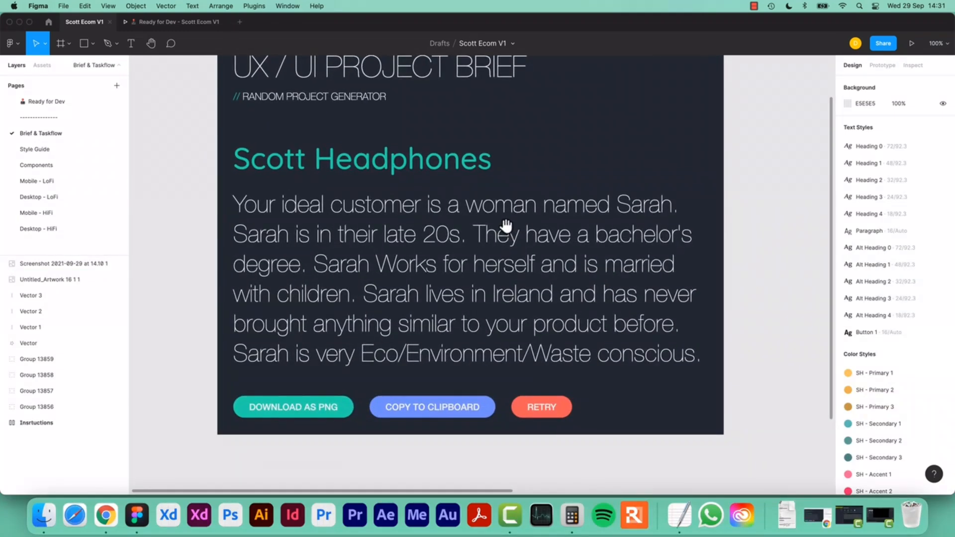
left_click(168, 283)
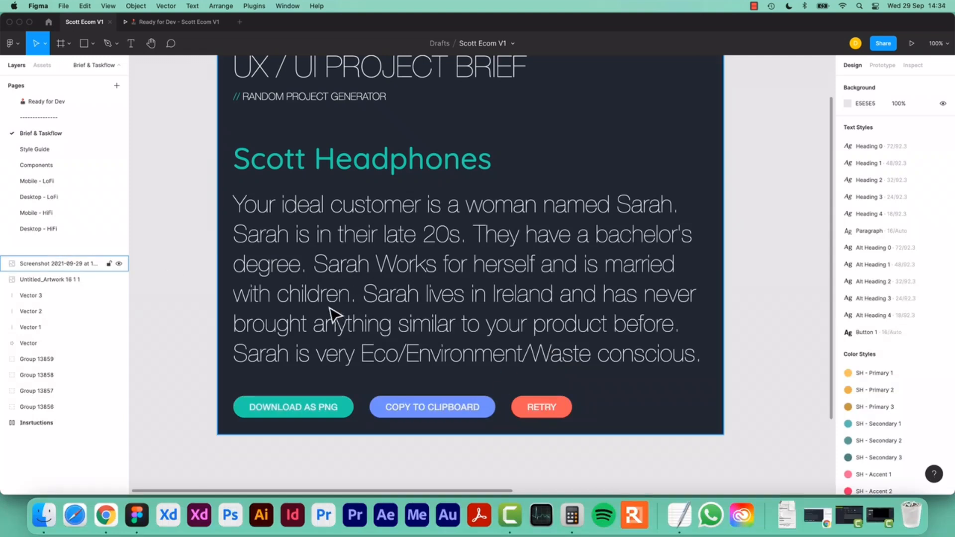
left_click(202, 328)
Examine the eCommerce purchase task flow beside the brief, selecting all its elements and deselecting them again.
scroll(715, 288, "right", 10)
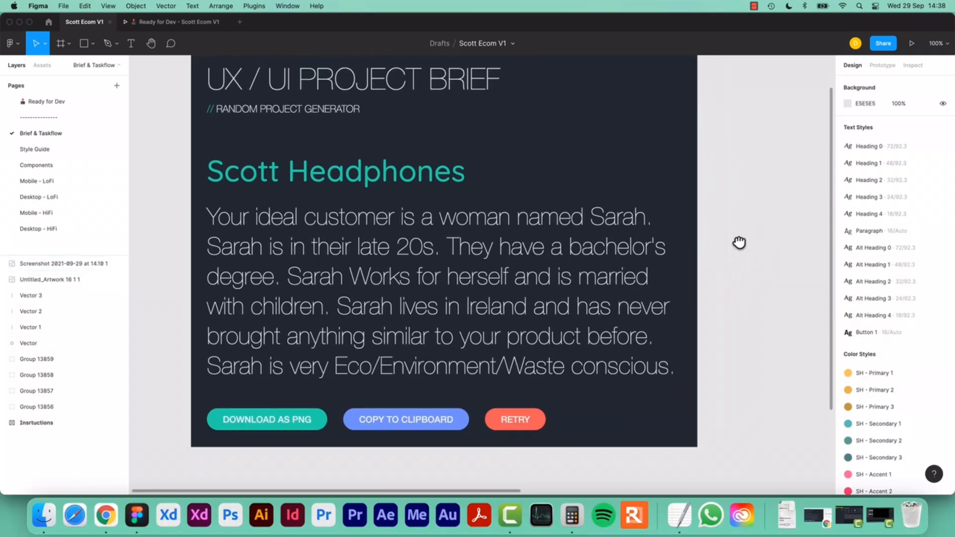
key("minus")
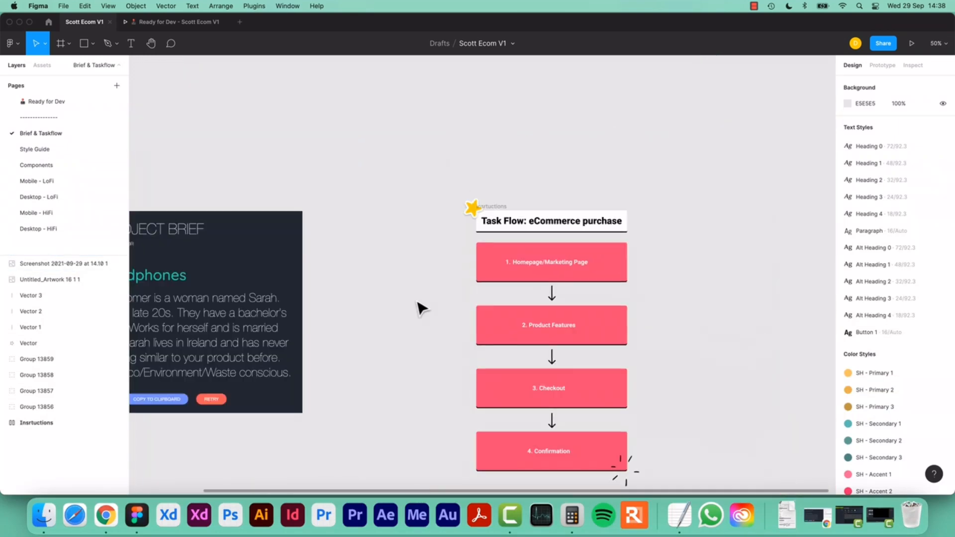
left_click_drag(411, 248, 316, 173)
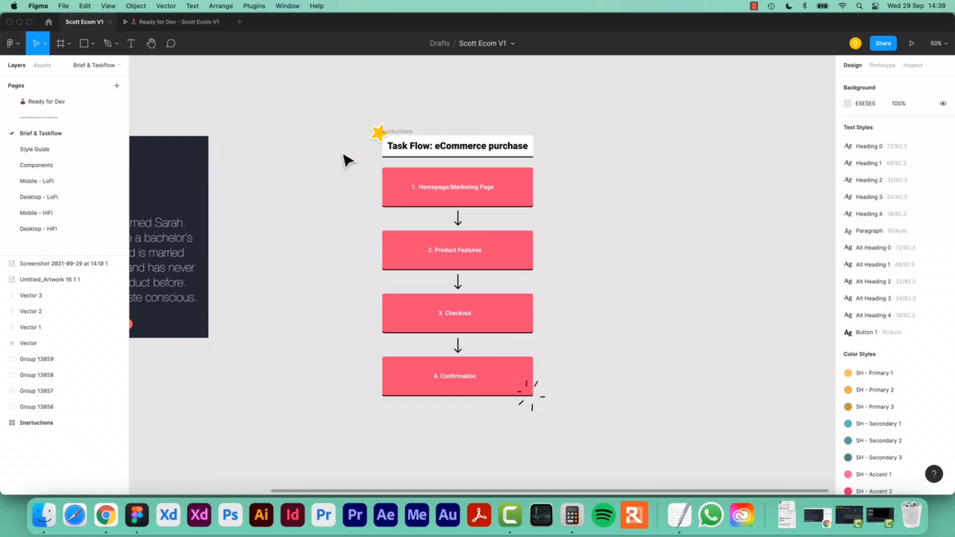
left_click_drag(331, 123, 602, 444)
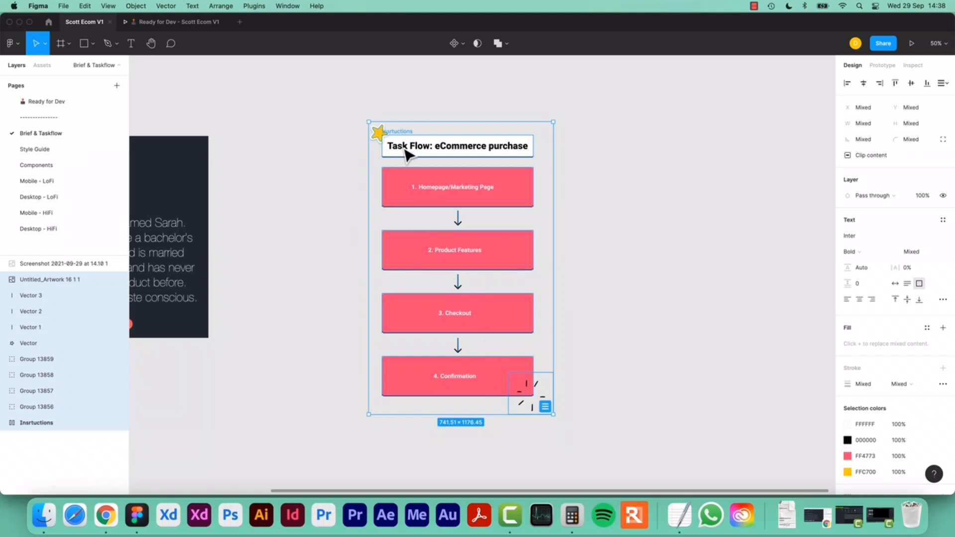
left_click(335, 181)
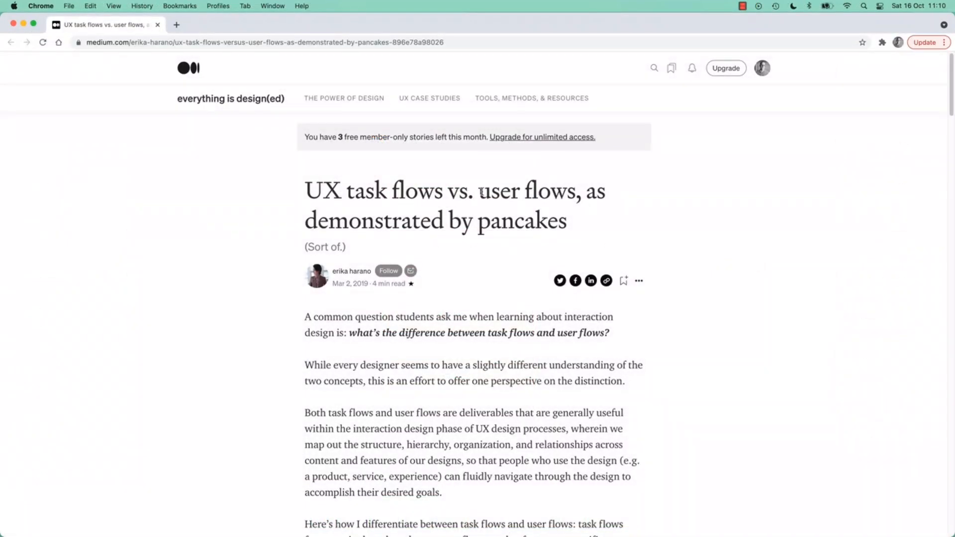
Highlight "user flows" in the Medium article's title and review its task flow examples for making a pancake and finding a recipe.
left_click_drag(480, 193, 577, 198)
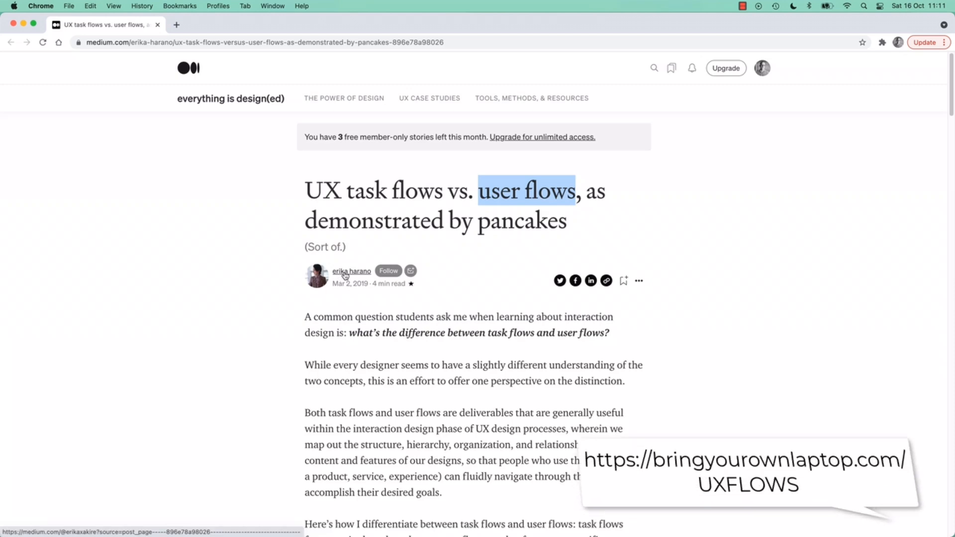
left_click(197, 287)
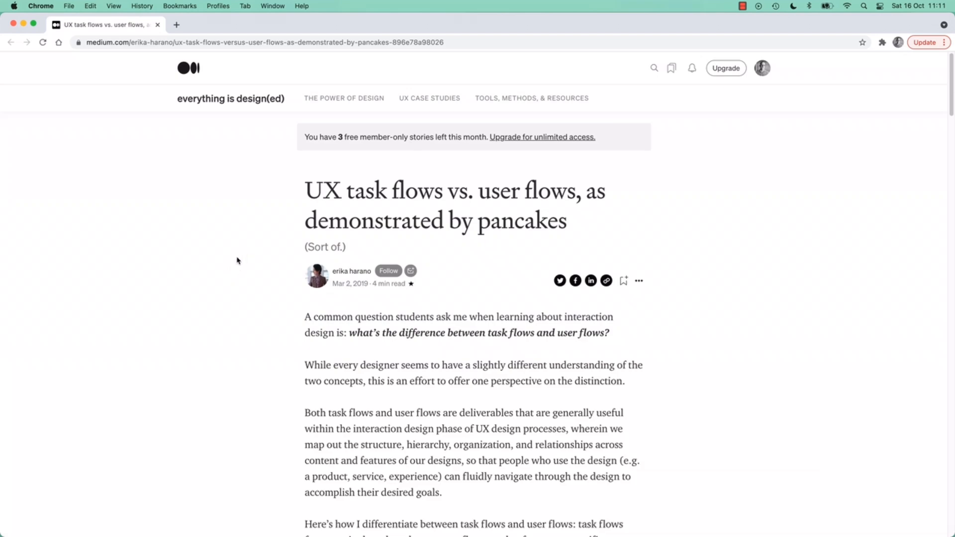
scroll(244, 297, "down", 15)
scroll(244, 298, "down", 5)
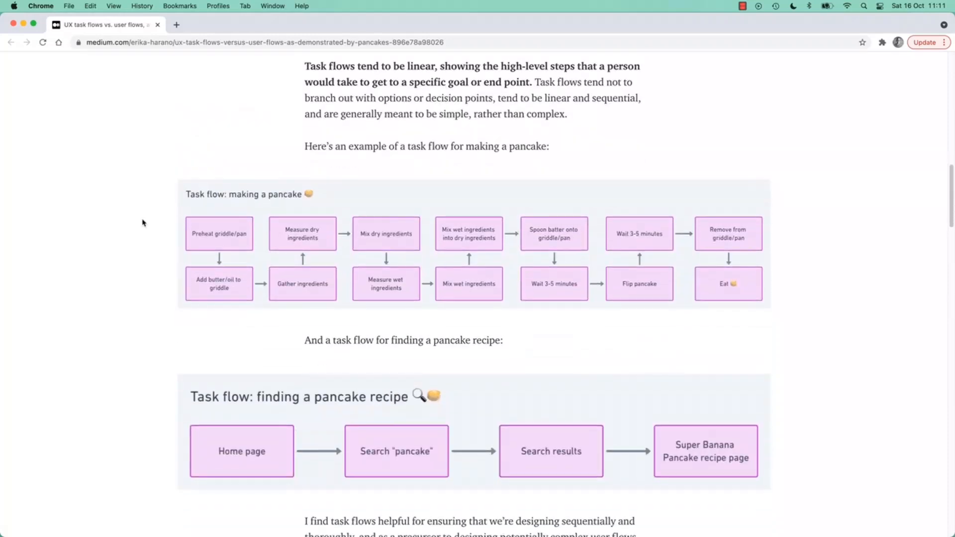
scroll(135, 307, "down", 5)
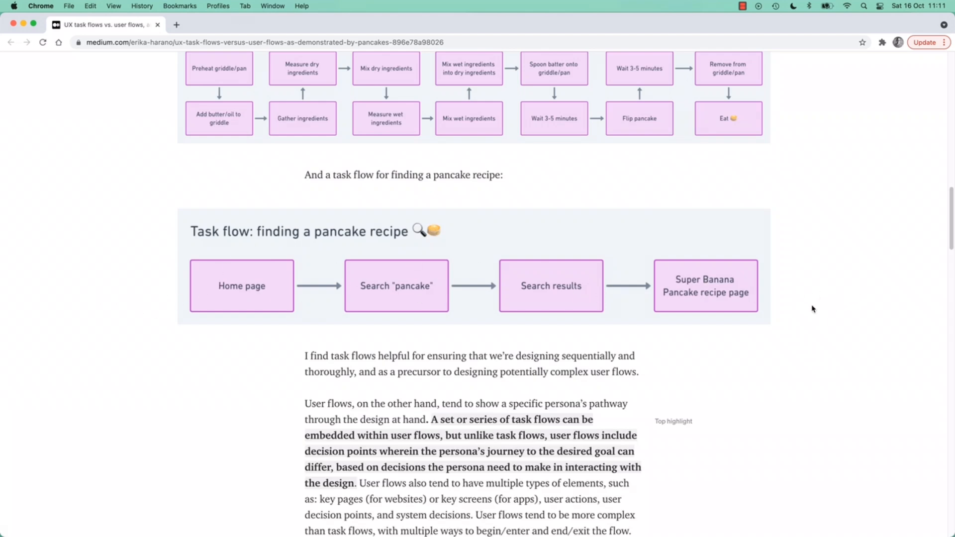
Examine the article's user flow diagrams for making a pancake and finding a pancake recipe, following their decision points.
scroll(812, 331, "down", 3)
scroll(812, 332, "down", 10)
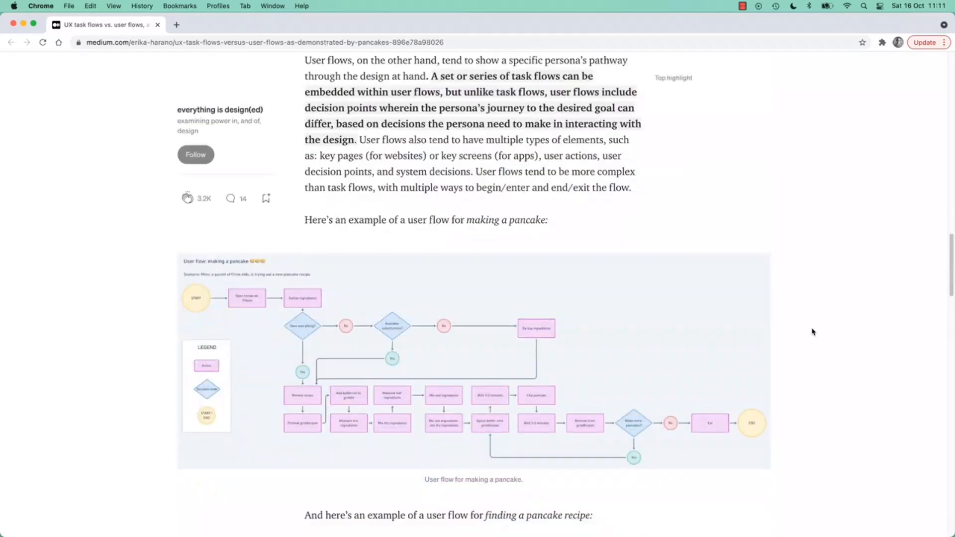
scroll(812, 331, "down", 2)
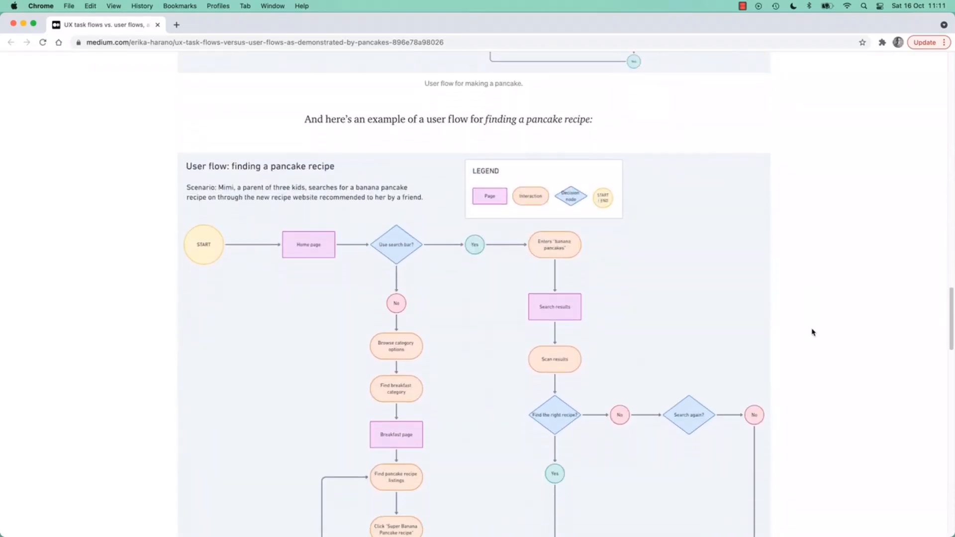
scroll(415, 253, "down", 1)
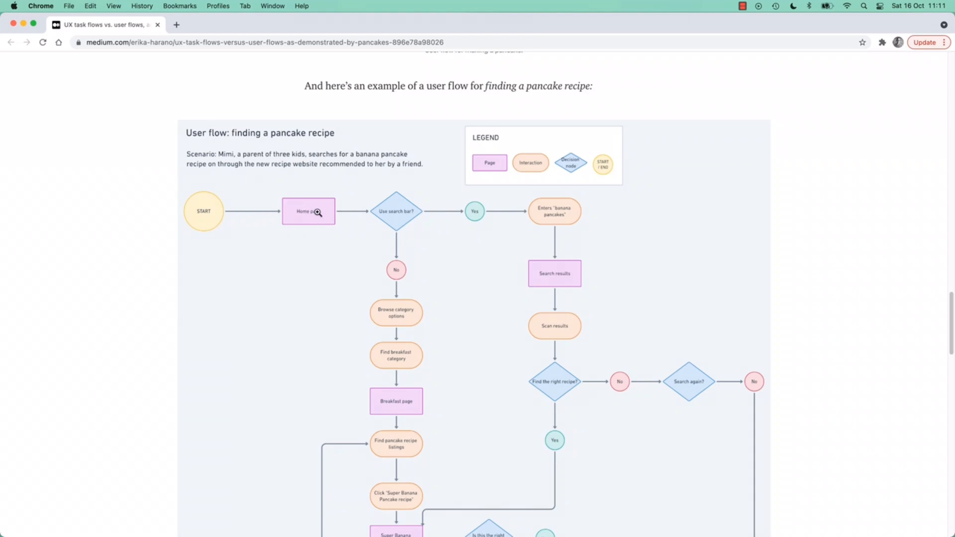
scroll(529, 319, "down", 1)
scroll(529, 319, "down", 10)
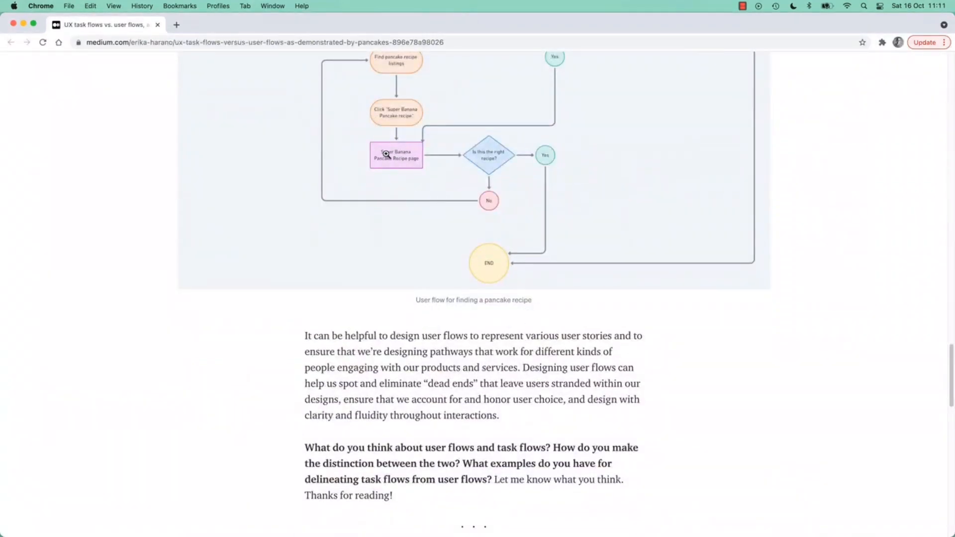
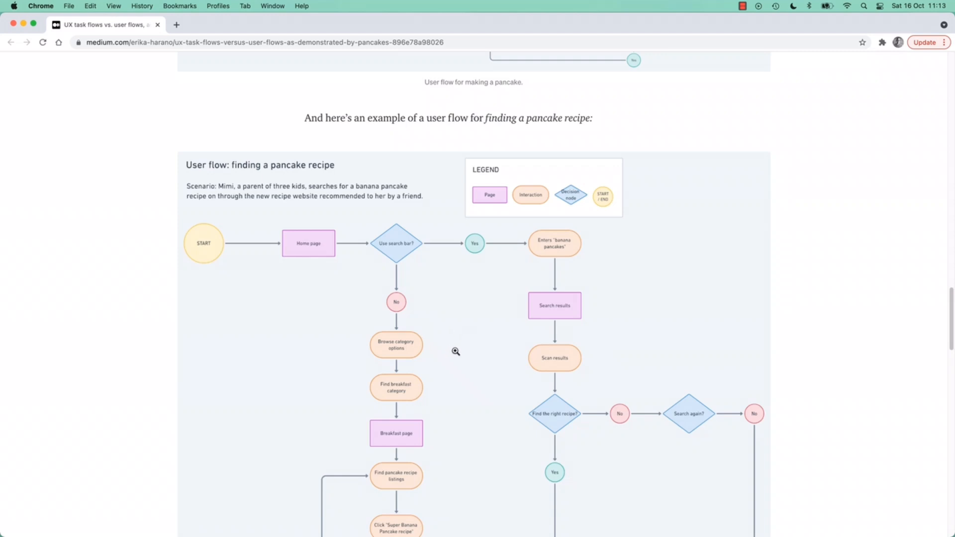
scroll(457, 348, "down", 1)
scroll(471, 338, "down", 2)
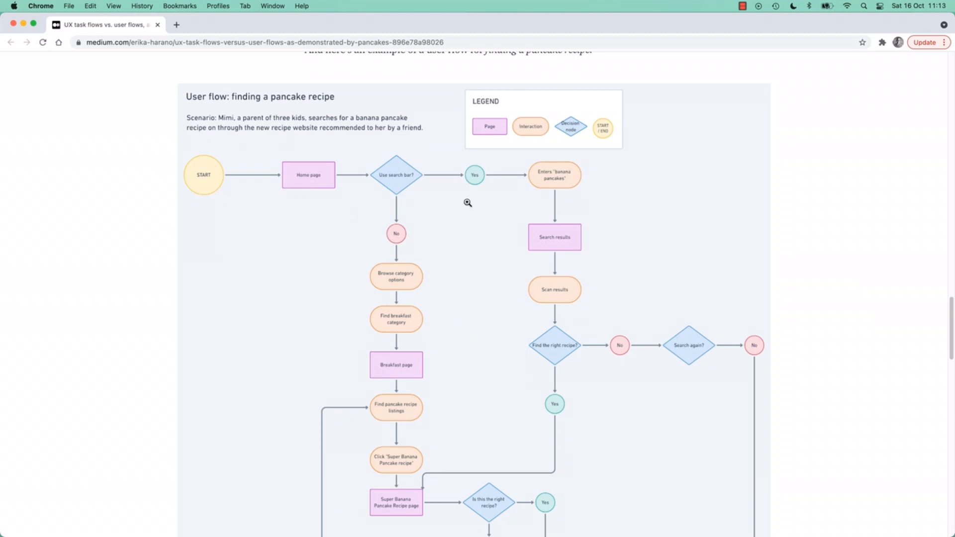
scroll(563, 372, "down", 2)
scroll(563, 372, "down", 5)
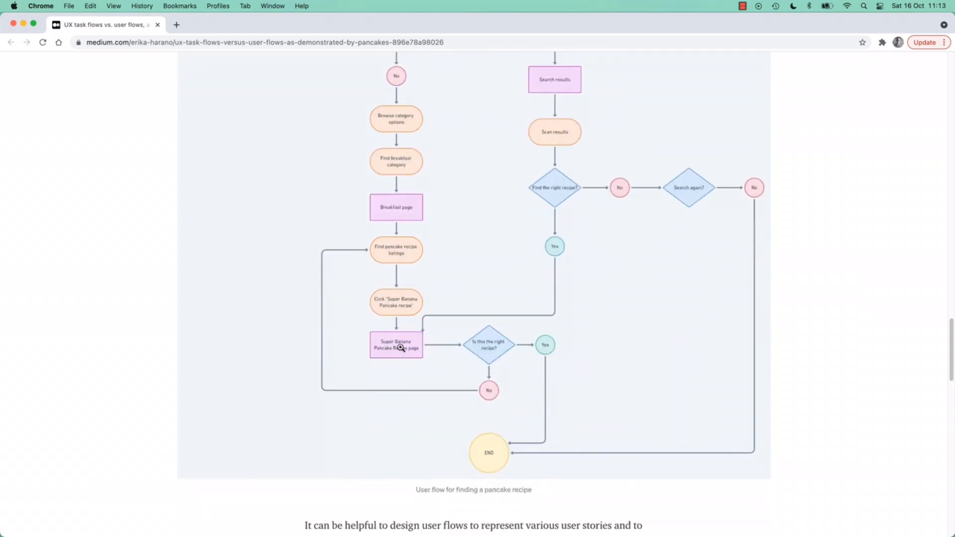
scroll(401, 347, "up", 5)
scroll(441, 241, "up", 2)
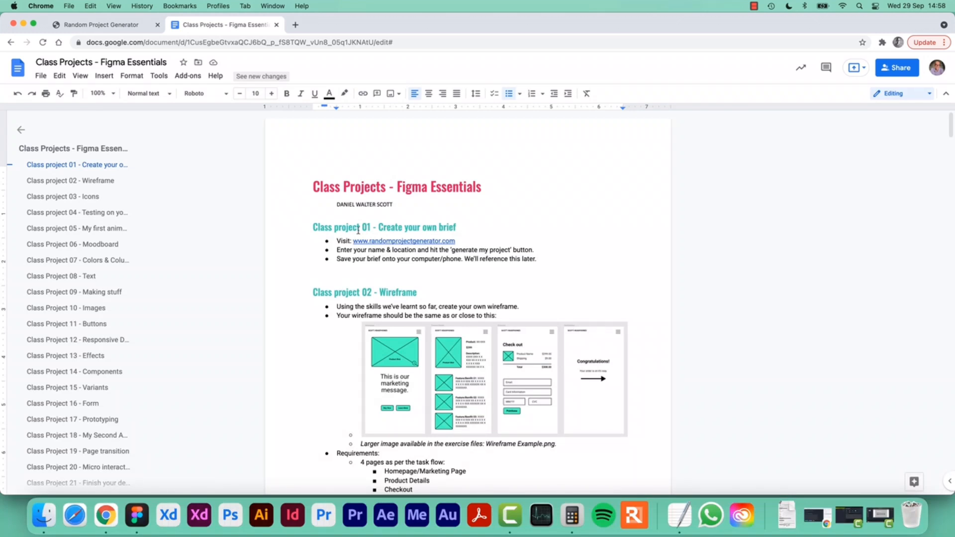
Switch to Figma and select the Scott Headphones brief image on the Brief & Taskflow page.
key("super+Tab")
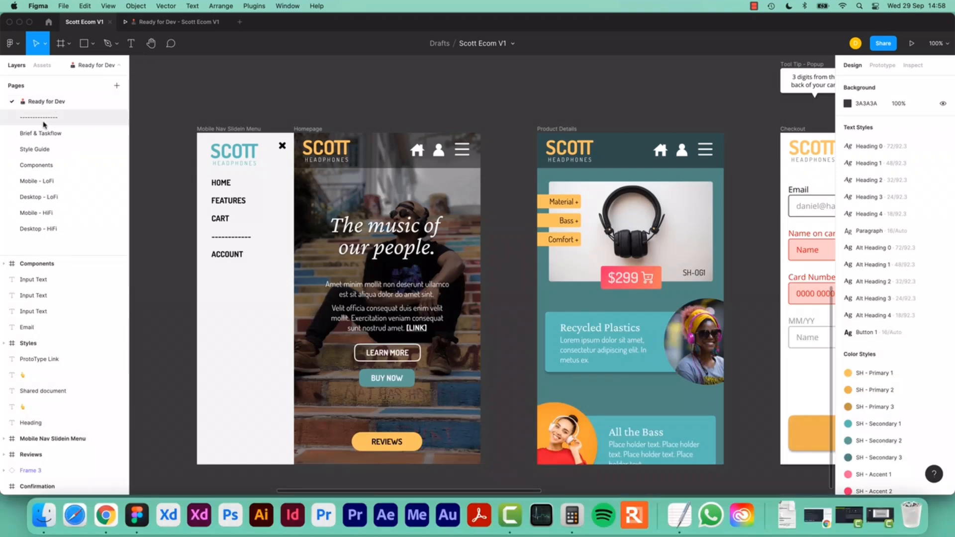
left_click(41, 133)
left_click(309, 253)
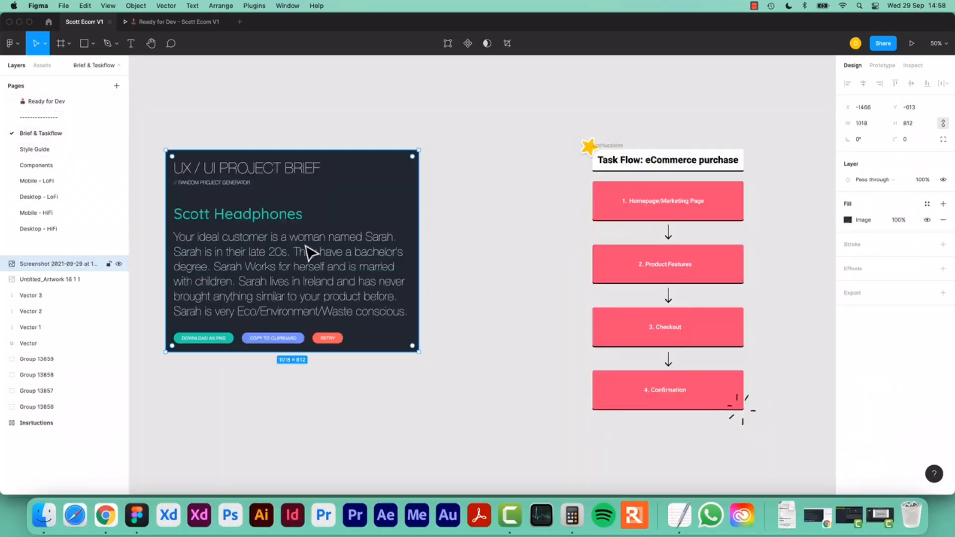
Switch to Chrome, generate a UX / UI brief on randomprojectgenerator.com with name "Shadow" and location "Manurewa", and highlight the product in its heading.
key("super+Tab")
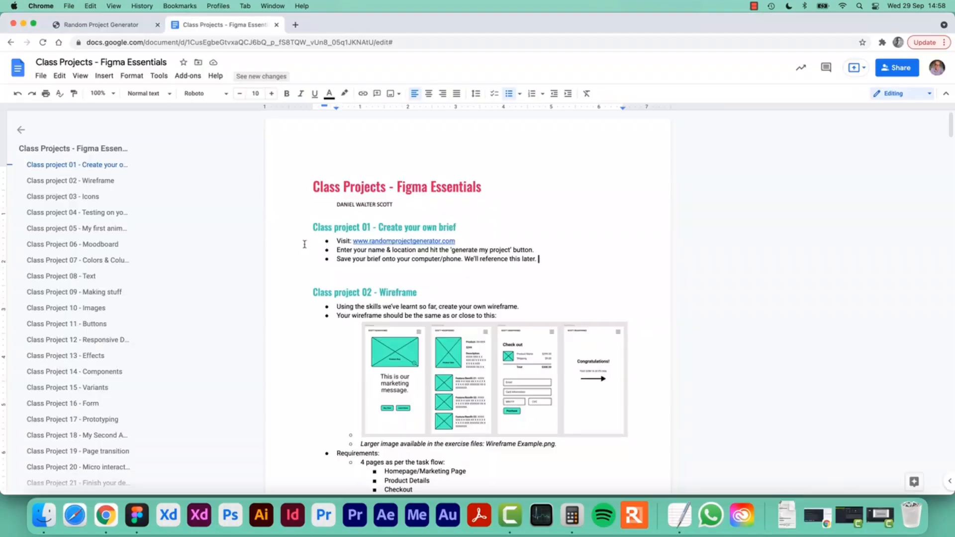
left_click(99, 24)
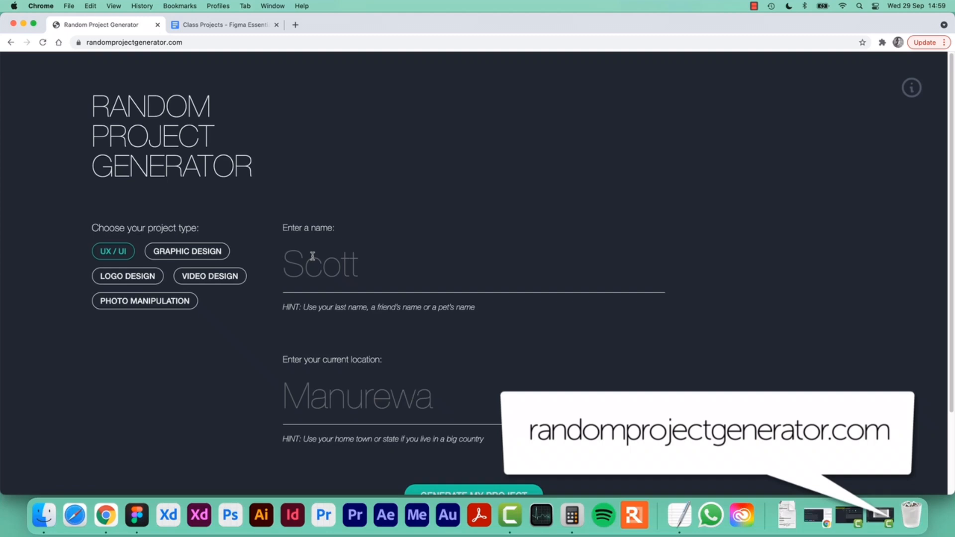
type("Shadow")
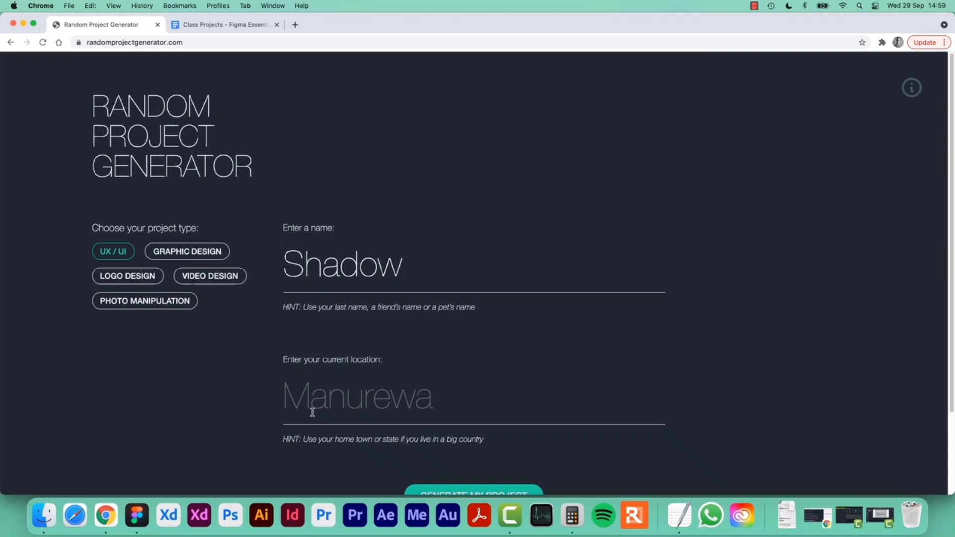
left_click(334, 406)
type("Manurewa")
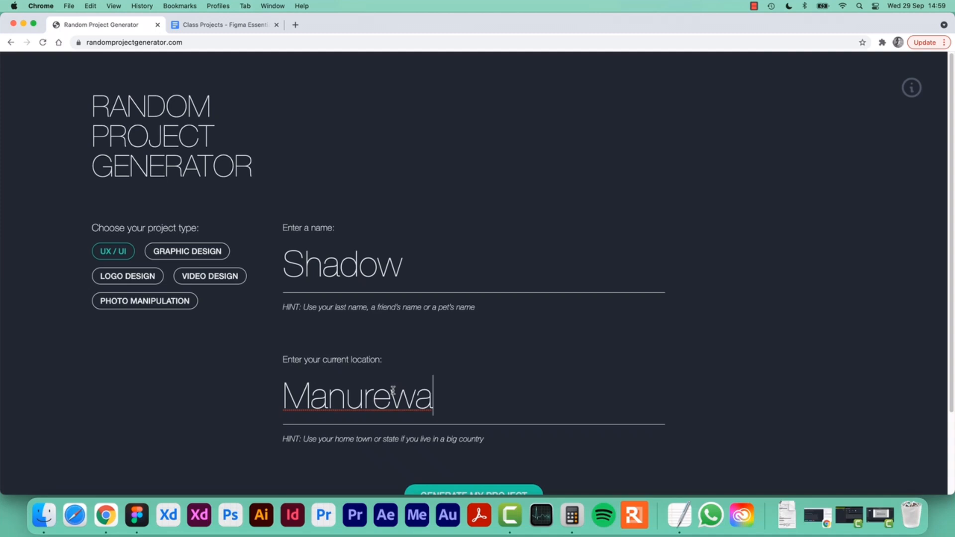
scroll(203, 412, "down", 1)
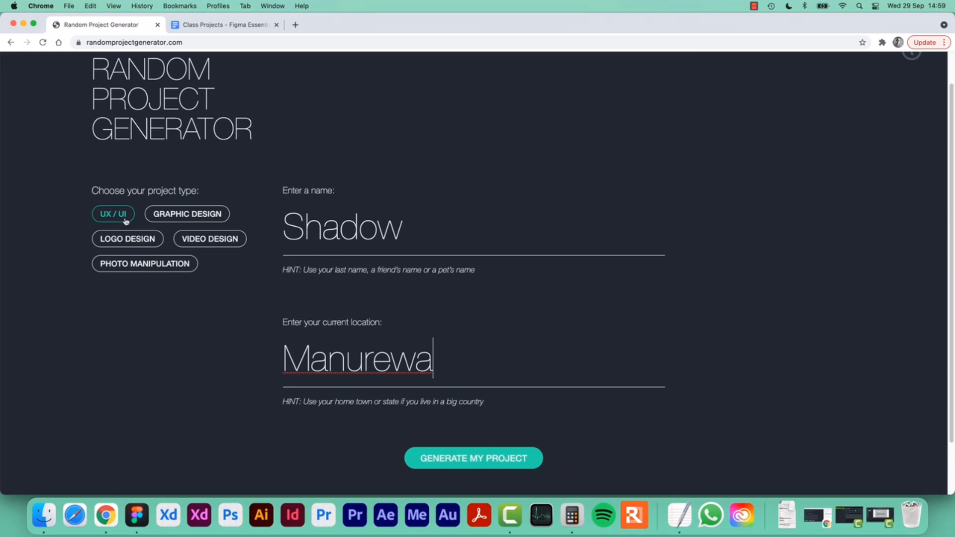
left_click(482, 462)
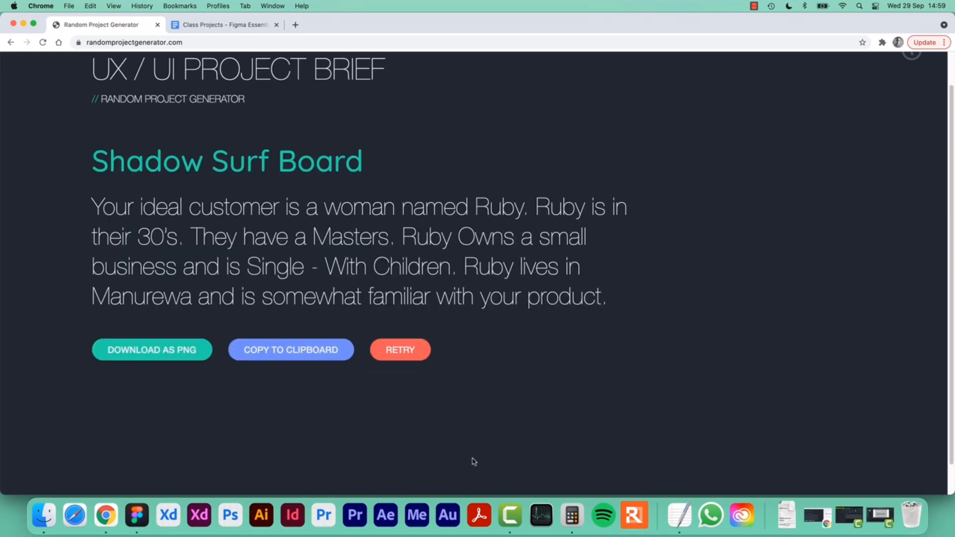
scroll(474, 462, "up", 2)
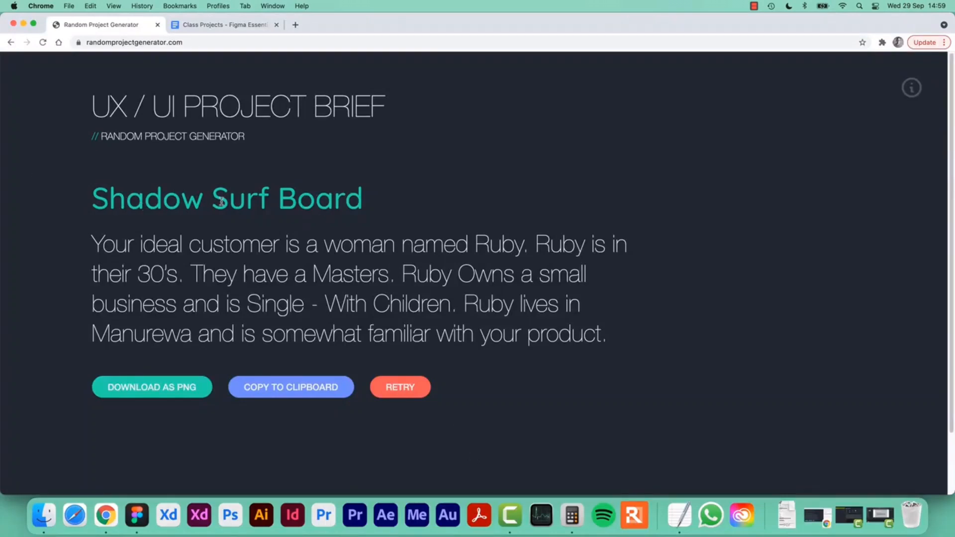
left_click_drag(222, 202, 357, 205)
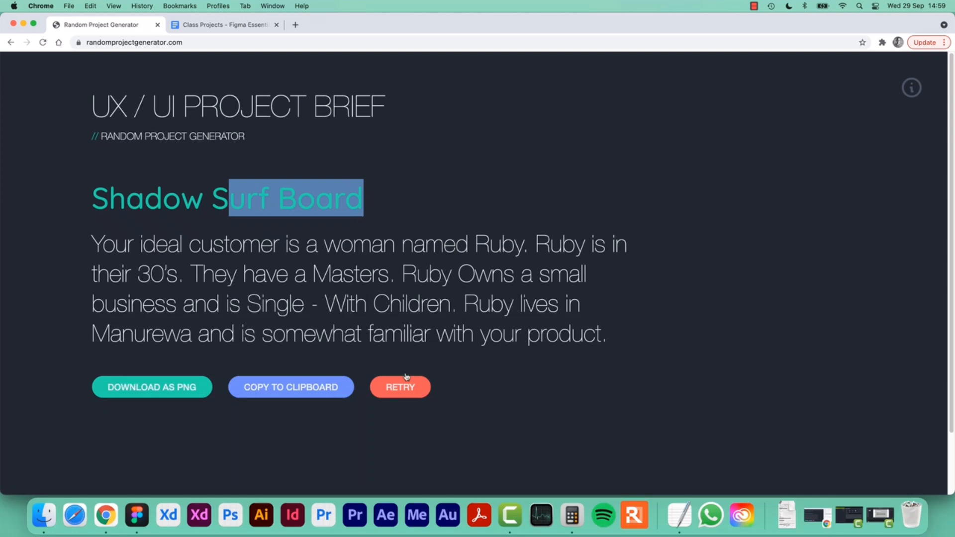
Clear the brief heading's highlight, switch to Figma, deselect the brief image, and view the Ready for Dev page's mobile designs.
left_click(291, 193)
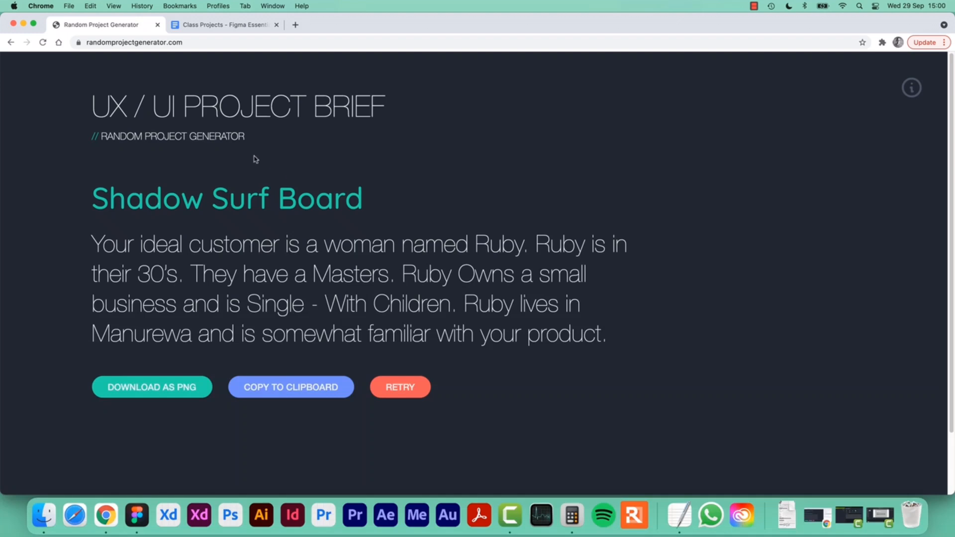
key("super+Tab")
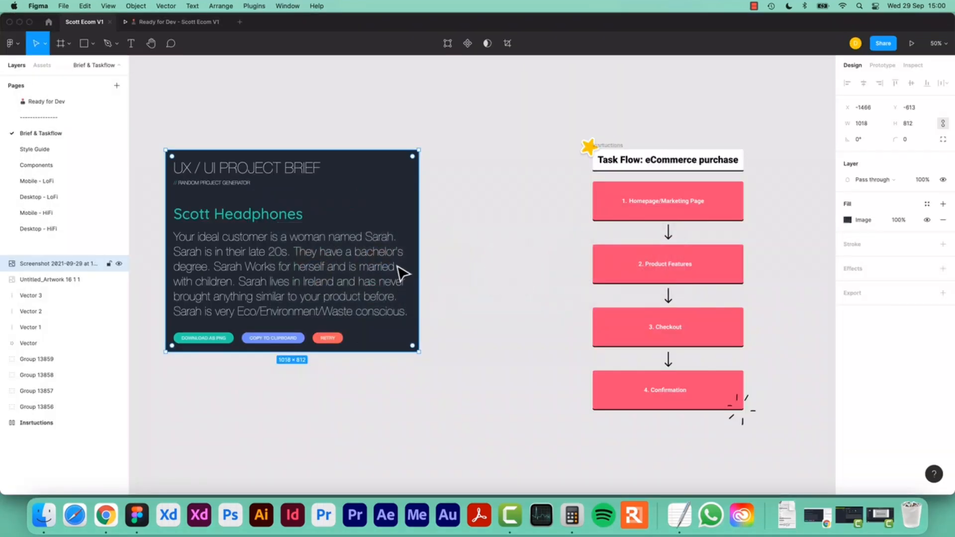
left_click(507, 210)
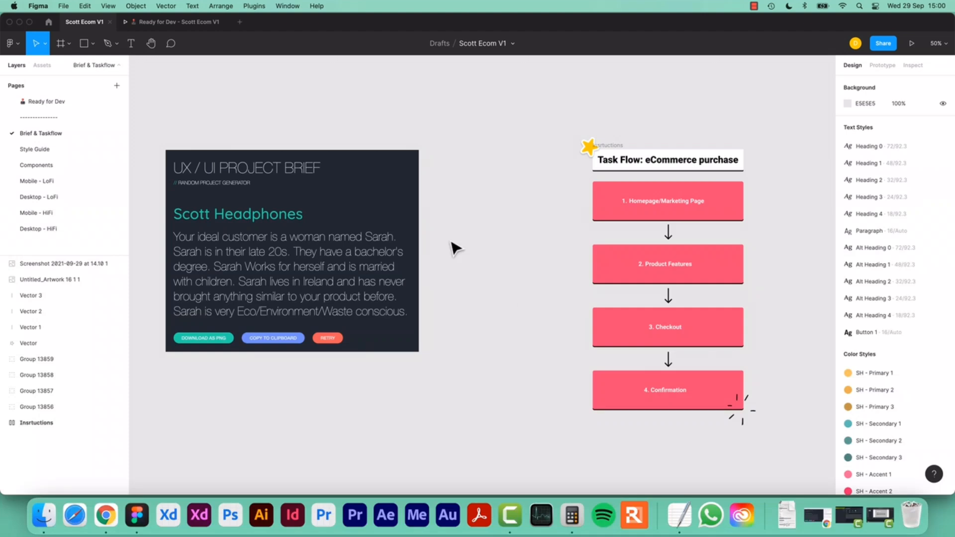
left_click(54, 104)
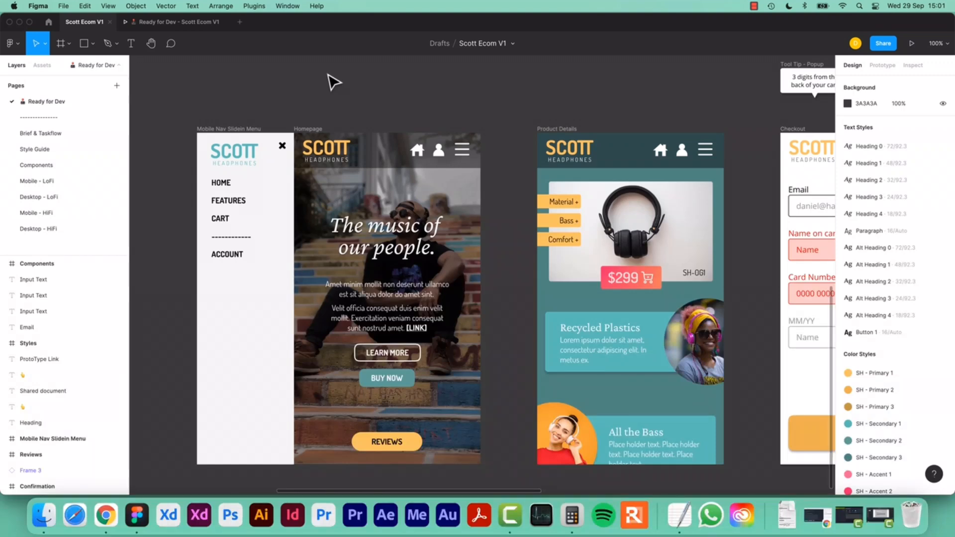
Check the generated Shadow Surf Board brief in Chrome, and return to Figma's Brief & Taskflow page.
key("super+Tab")
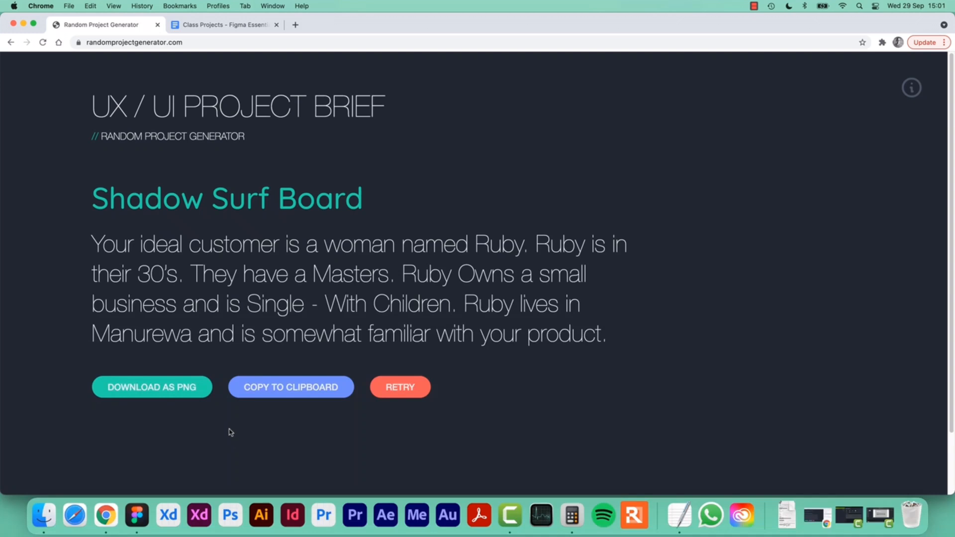
key("super+Tab")
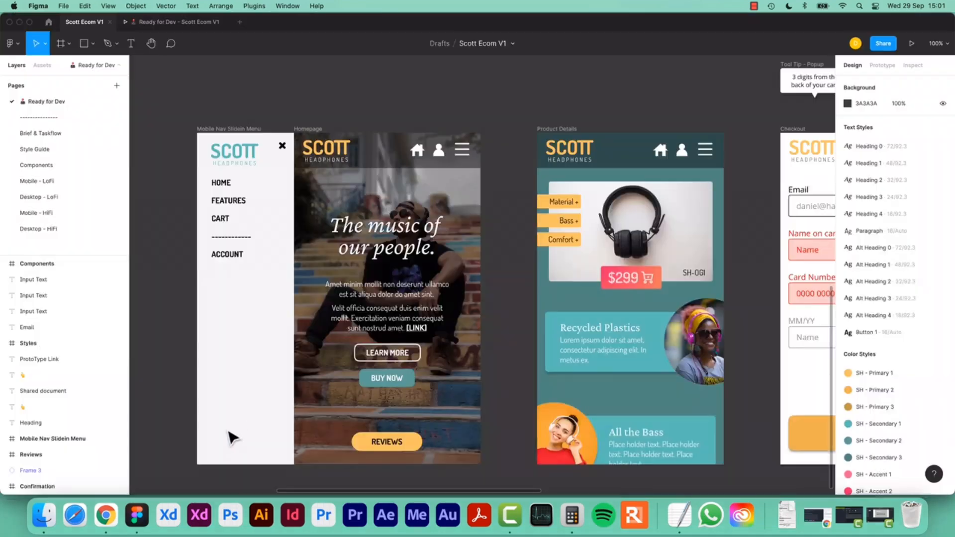
left_click(31, 135)
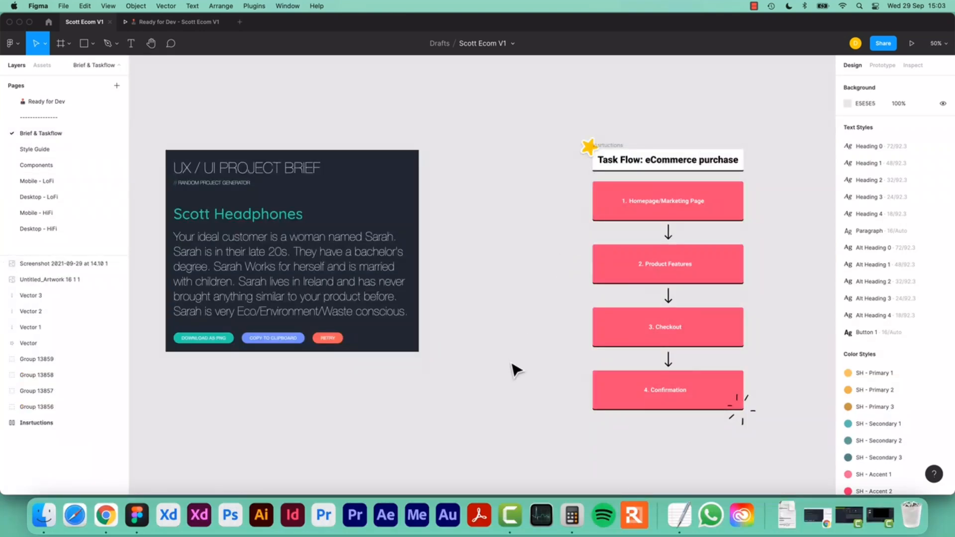
left_click(285, 259)
left_click(48, 23)
left_click(84, 22)
left_click(12, 43)
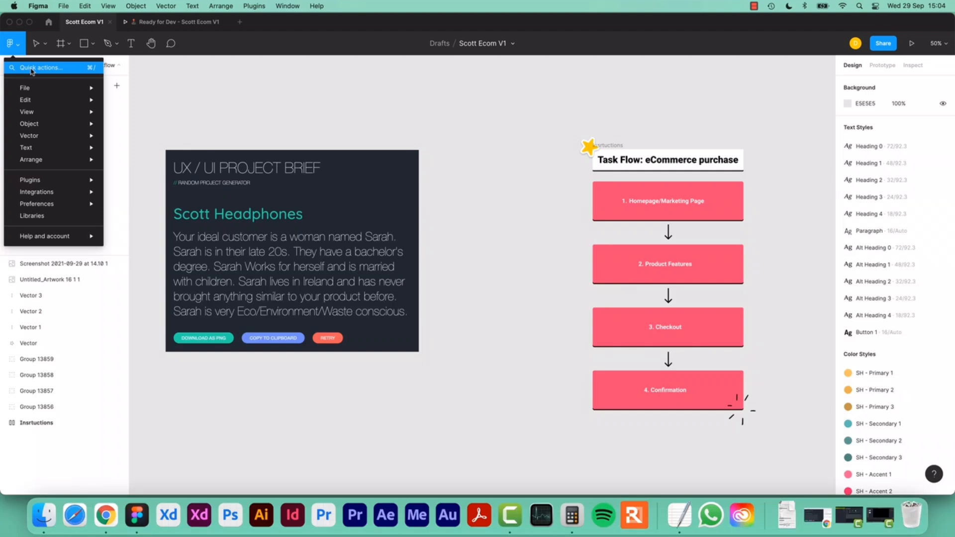
Import Task Flow.fig from the Exercise Files folder into the Figma drafts.
left_click(48, 22)
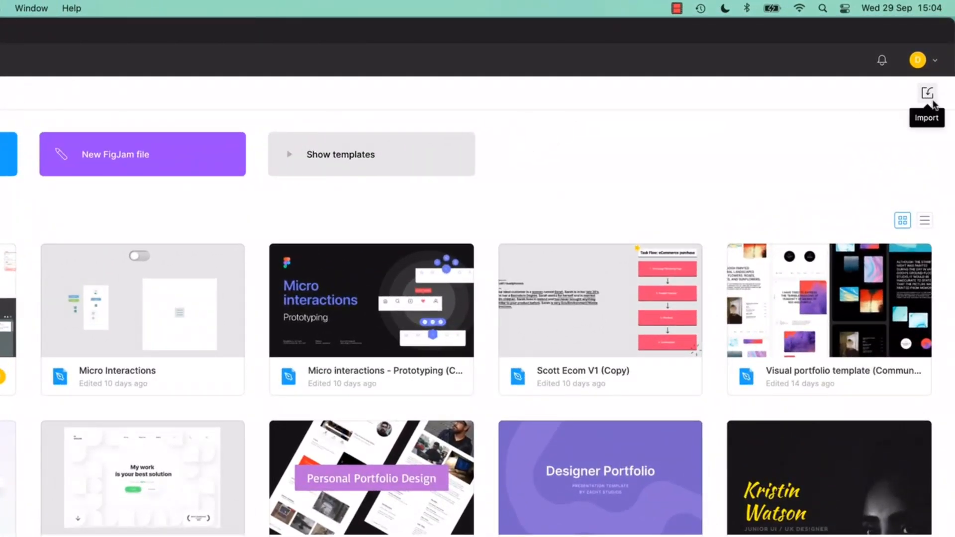
left_click(930, 94)
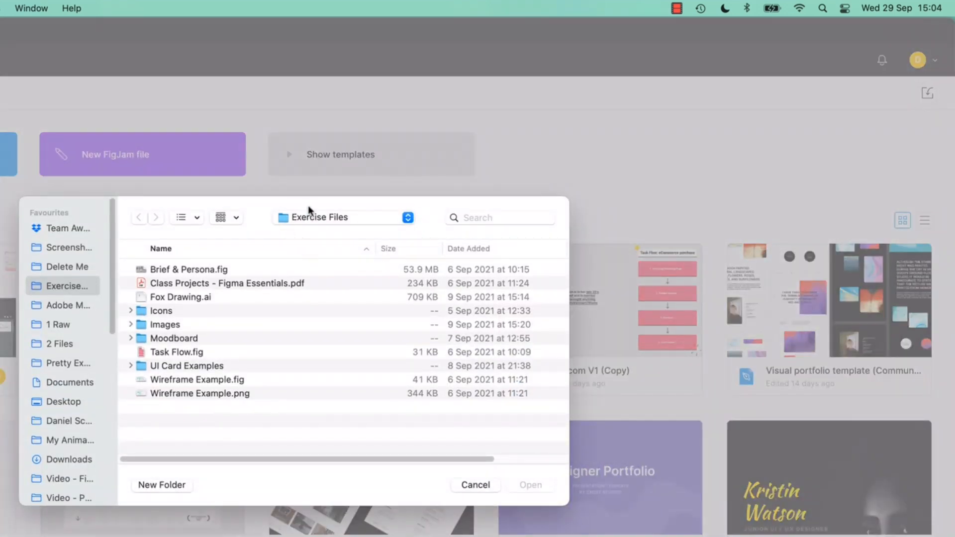
left_click(185, 353)
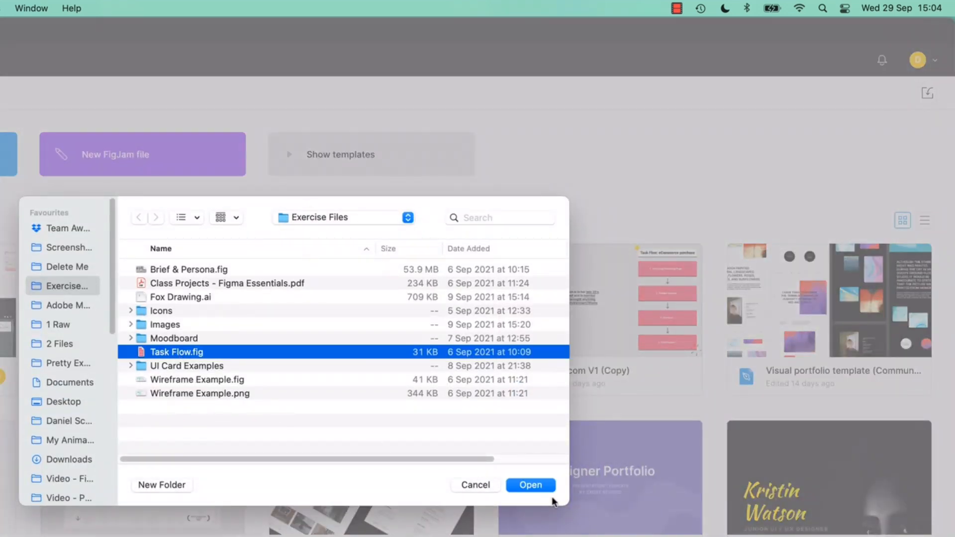
left_click(531, 485)
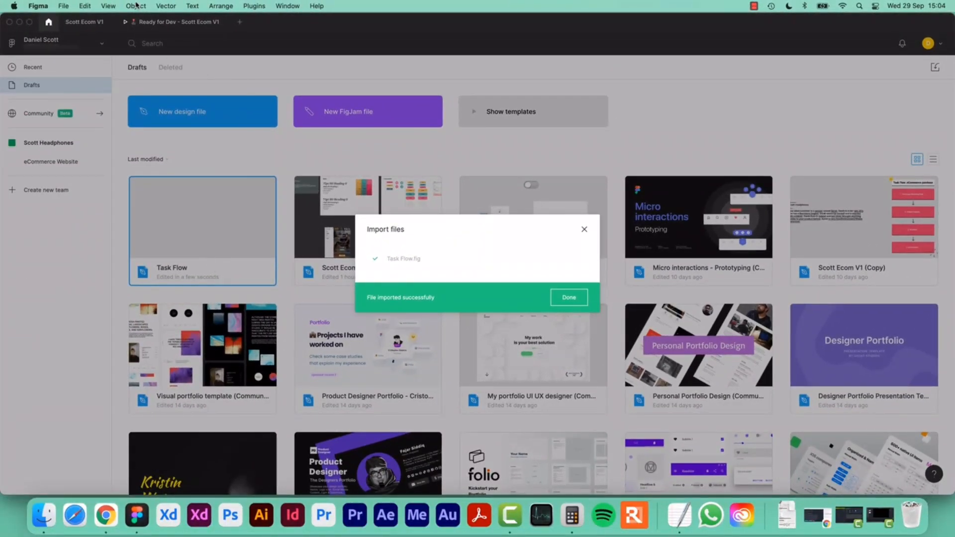
left_click(571, 297)
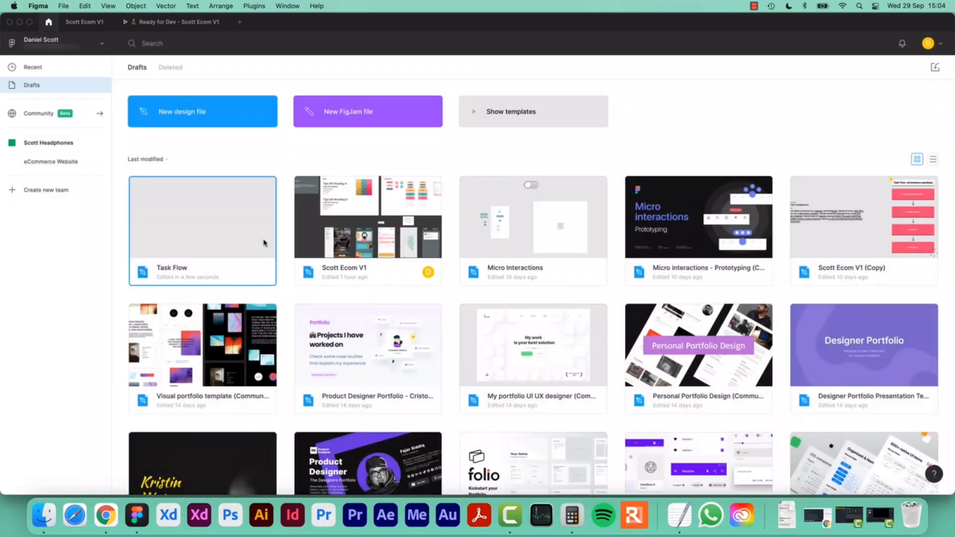
Open the imported Task Flow file, view its eCommerce purchase flow, and close it to return to Scott Ecom V1.
double_click(256, 239)
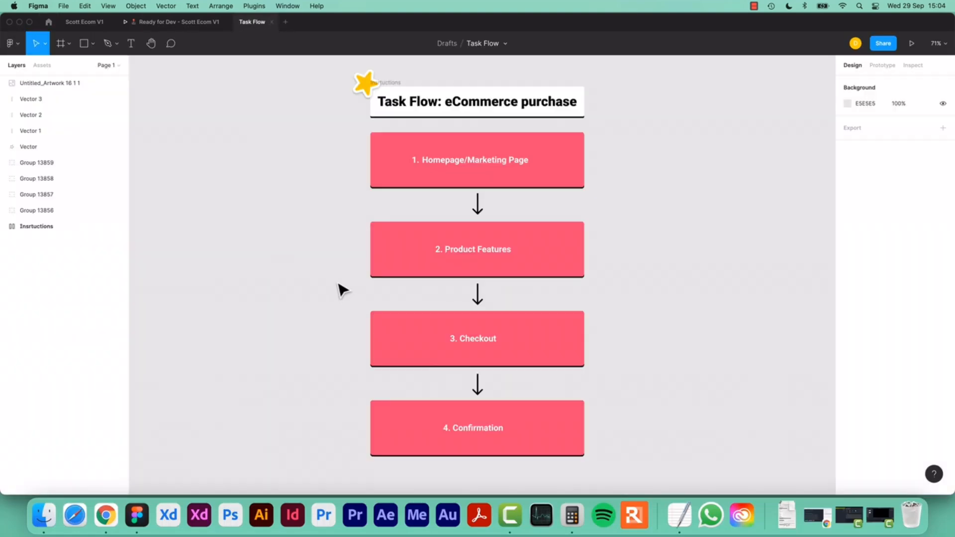
left_click(272, 22)
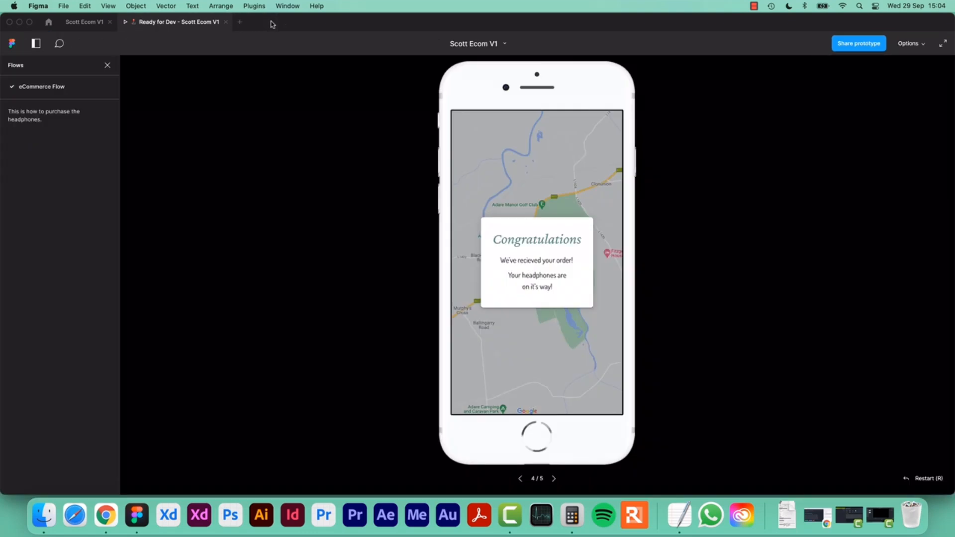
left_click(87, 22)
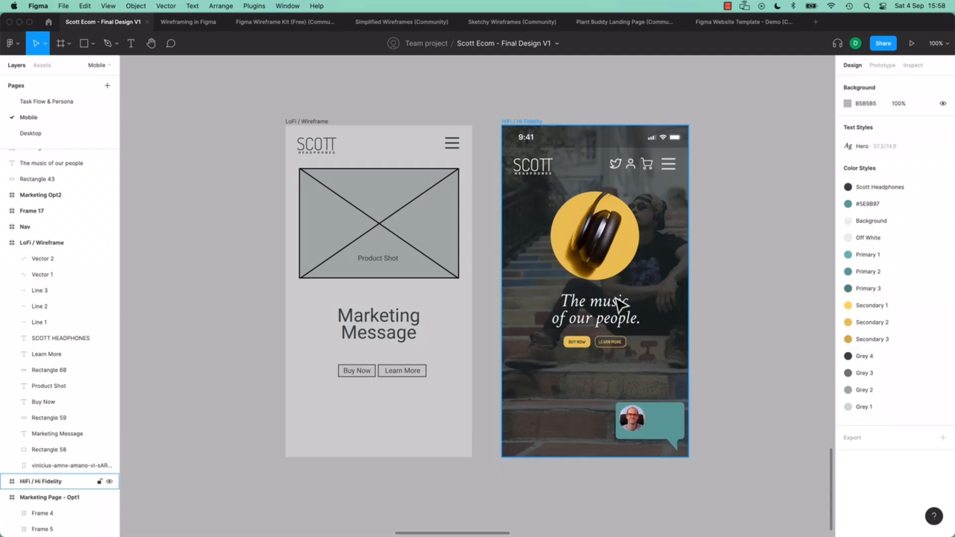
Compare the LoFi and HiFi mobile frames with examples in Wireframing in Figma, Figma Wireframe Kit (Free) and Simplified Wireframes.
left_click(483, 306)
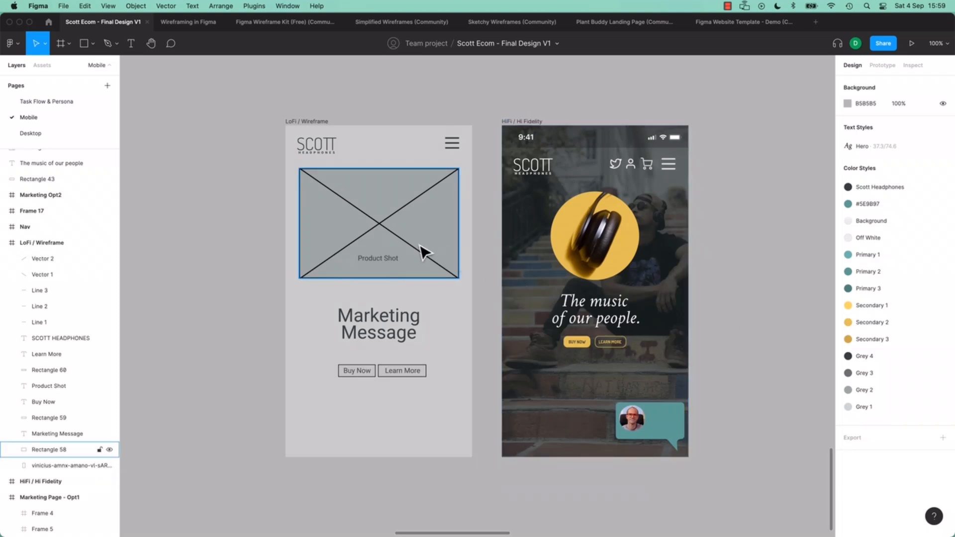
left_click(191, 23)
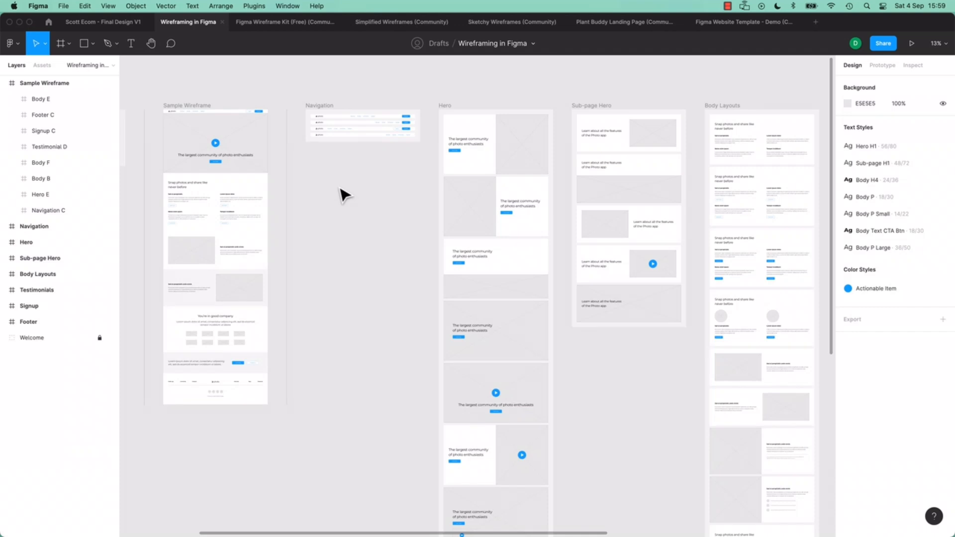
left_click(282, 23)
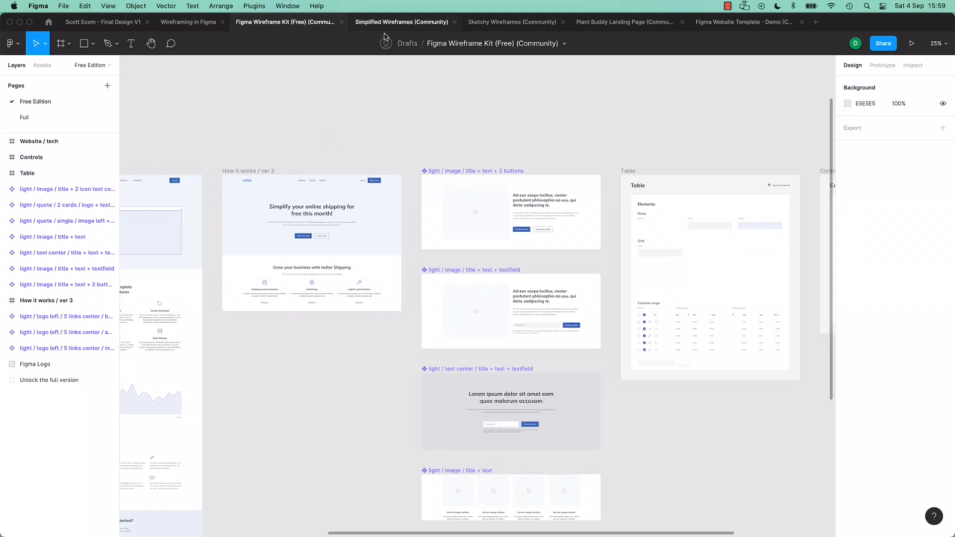
left_click(401, 22)
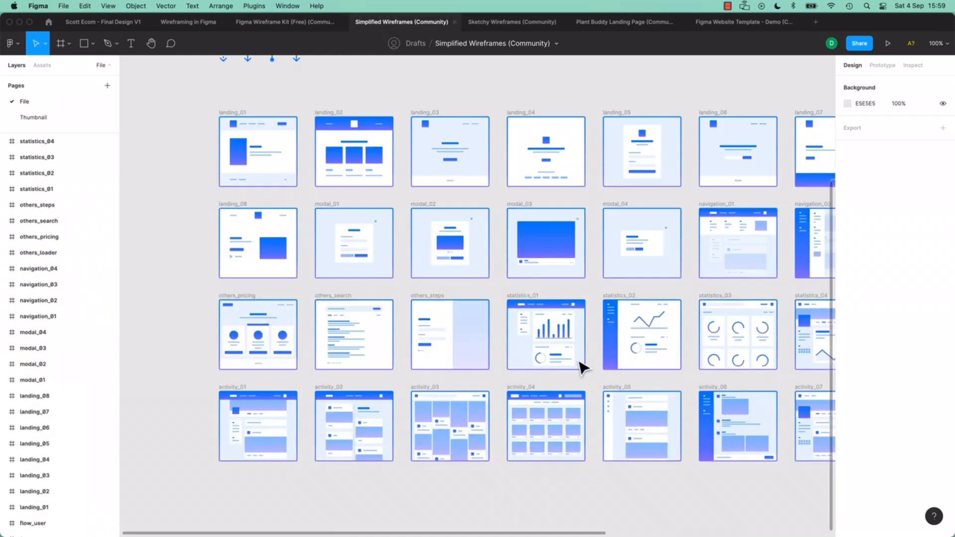
Examine the home and pricing page examples in the Sketchy Wireframes (Community) file.
left_click(480, 27)
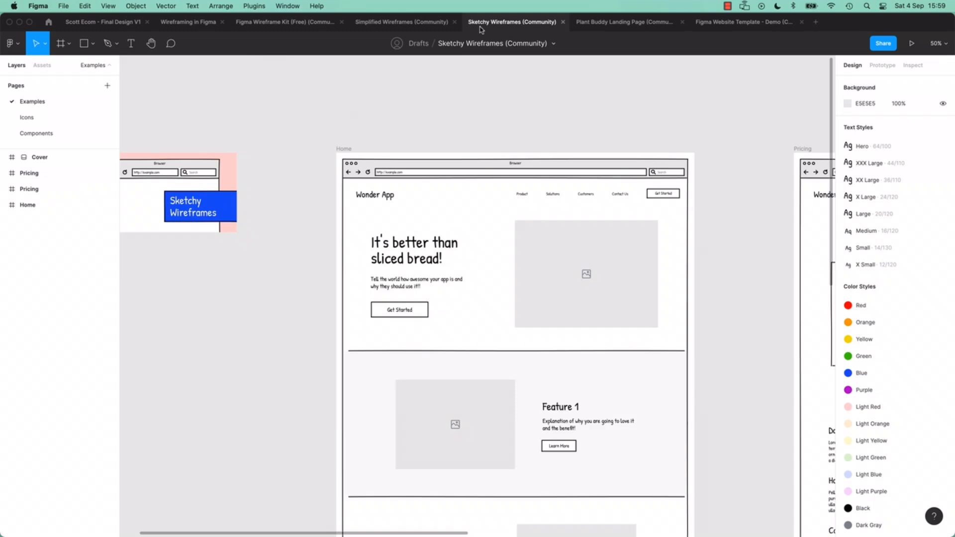
left_click_drag(685, 187, 266, 162)
left_click_drag(547, 185, 438, 151)
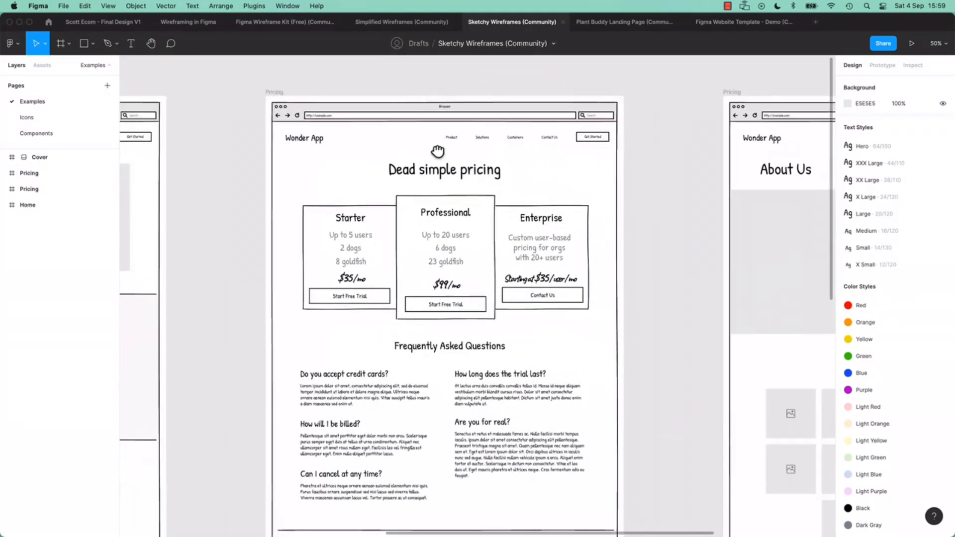
left_click_drag(606, 189, 647, 195)
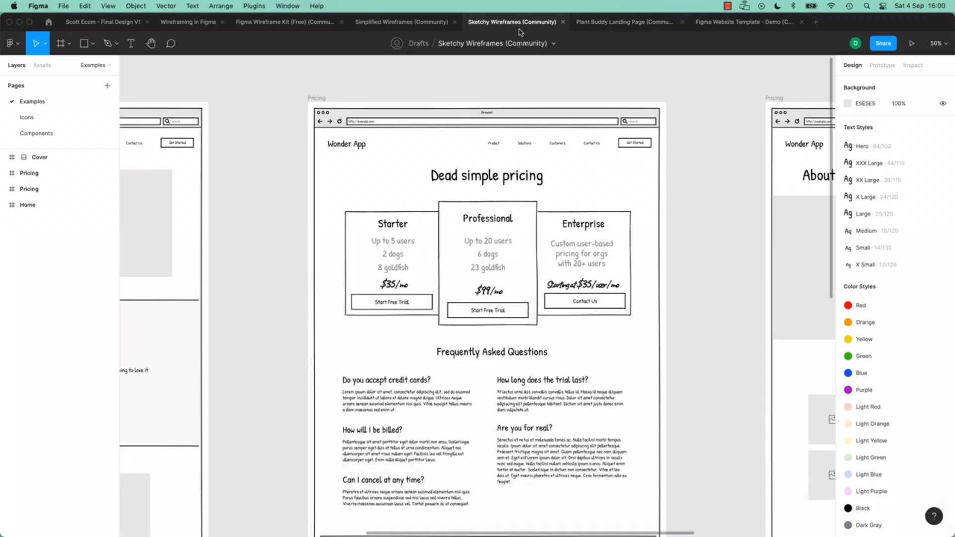
Review the finished designs in the Plant Buddy Landing Page and Figma Website Template community files.
left_click(614, 26)
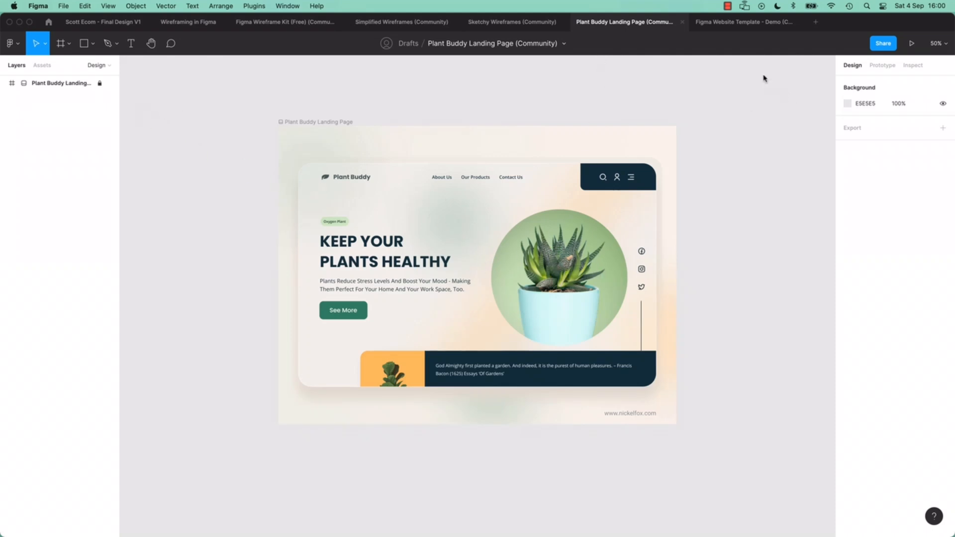
left_click(735, 23)
scroll(661, 181, "down", 5)
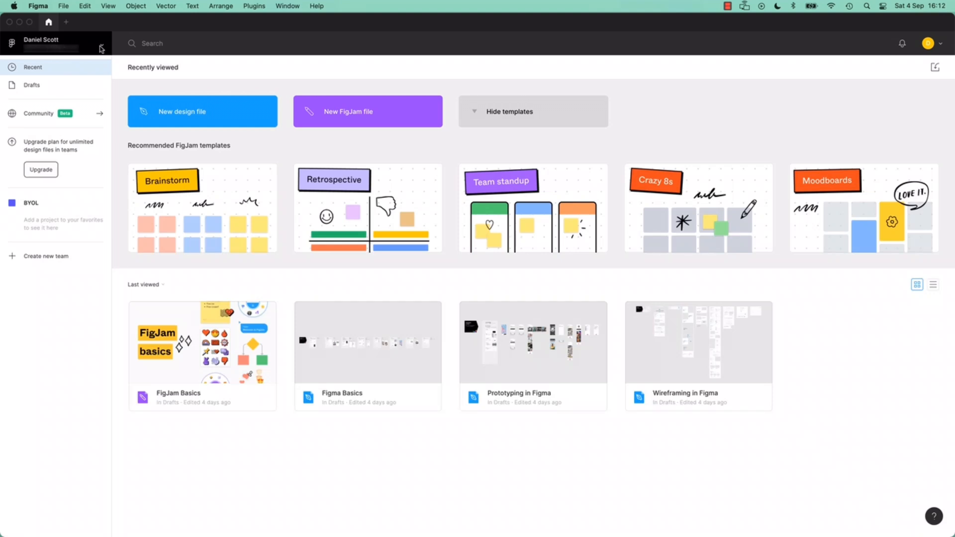
Check the available Figma accounts and keep the one with the yellow avatar selected.
left_click(102, 48)
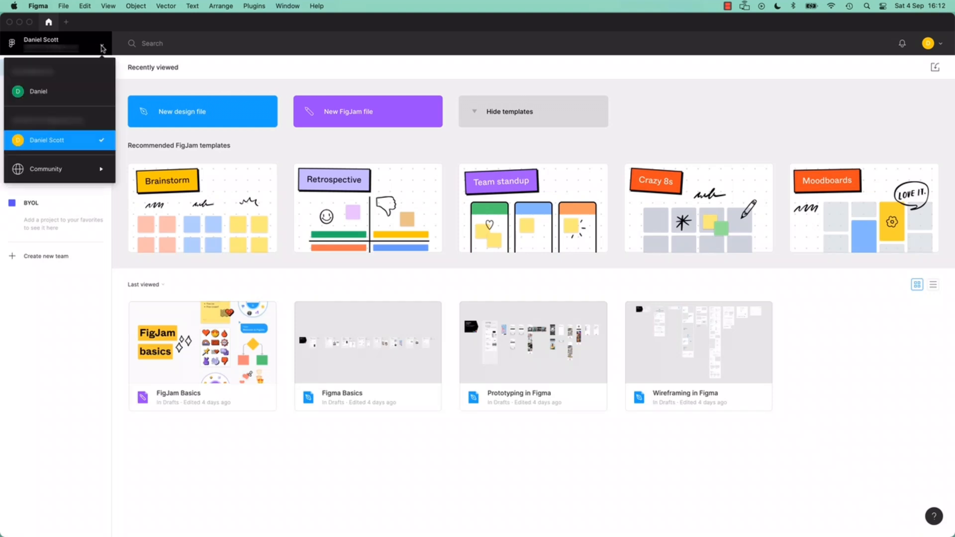
left_click(46, 31)
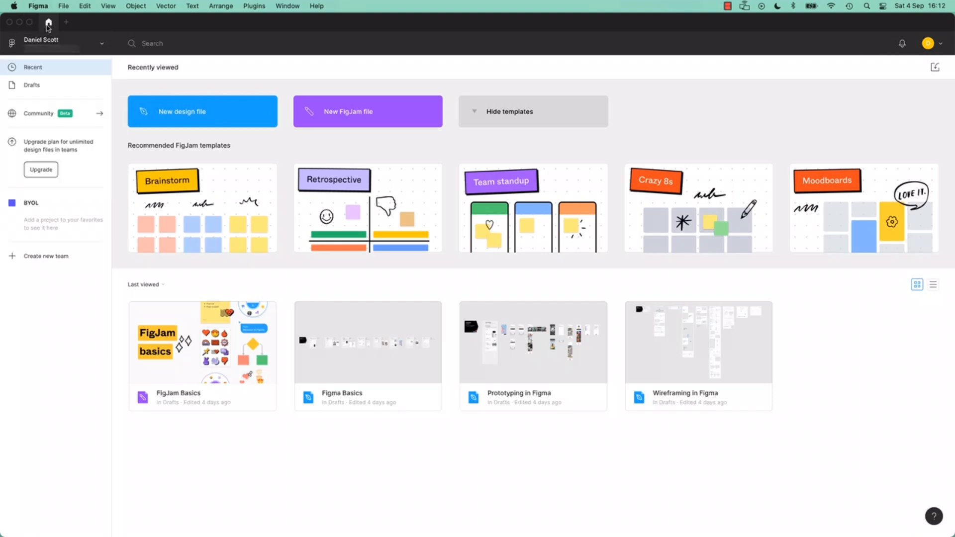
left_click(102, 48)
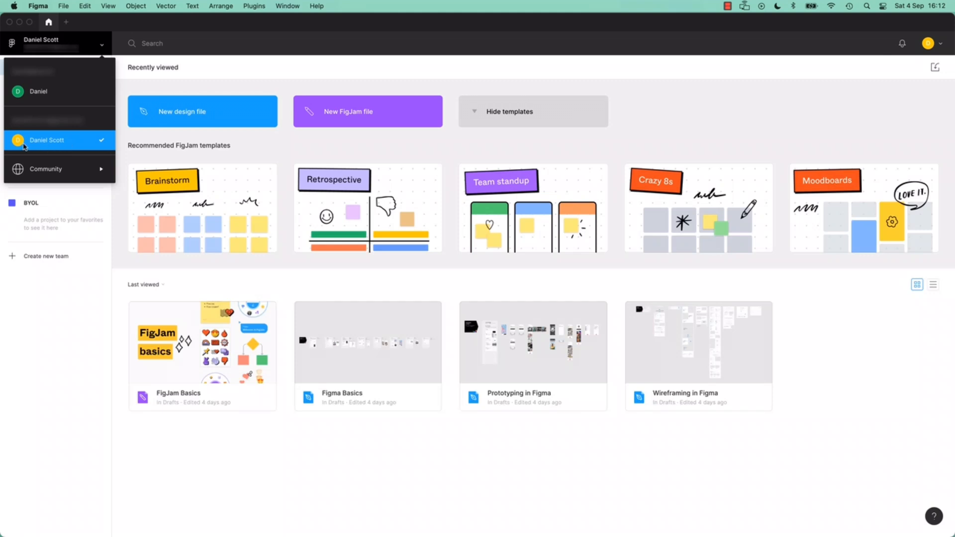
mouse_move(37, 177)
left_click(21, 144)
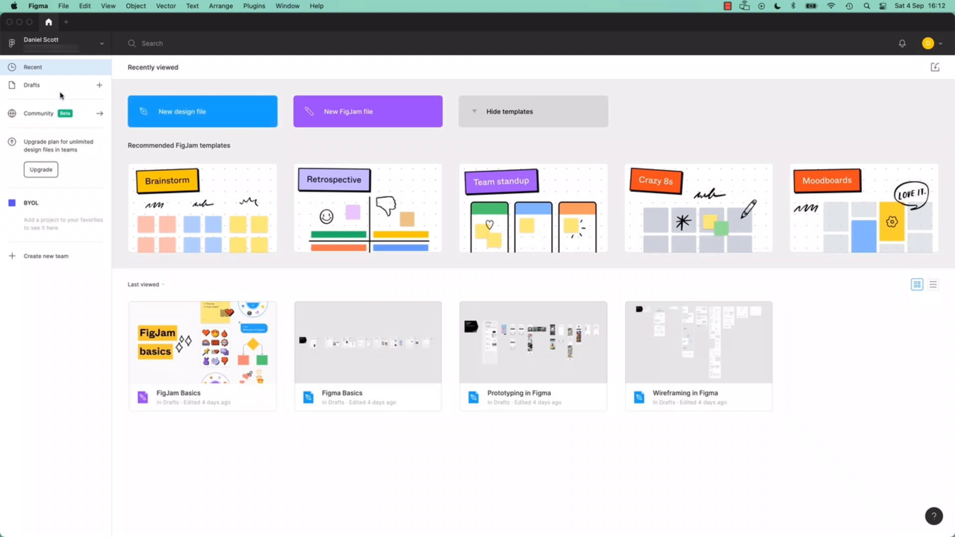
Create a new design file in Drafts and dismiss the bulleted and numbered lists announcement.
left_click(99, 87)
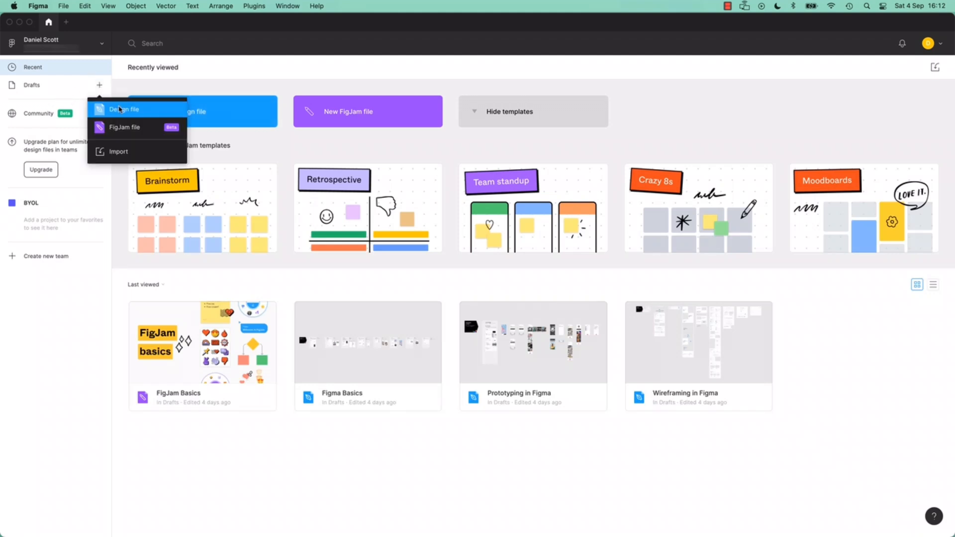
left_click(119, 109)
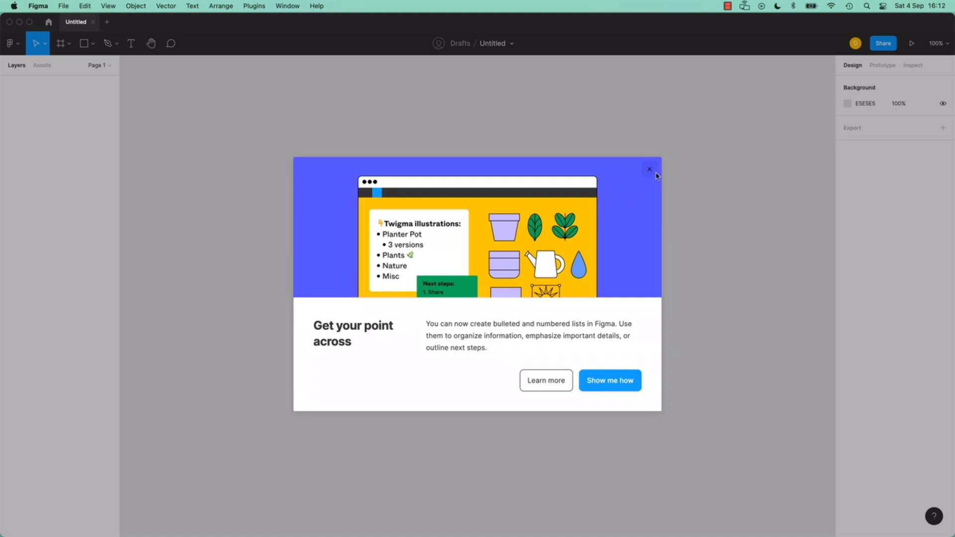
left_click(649, 170)
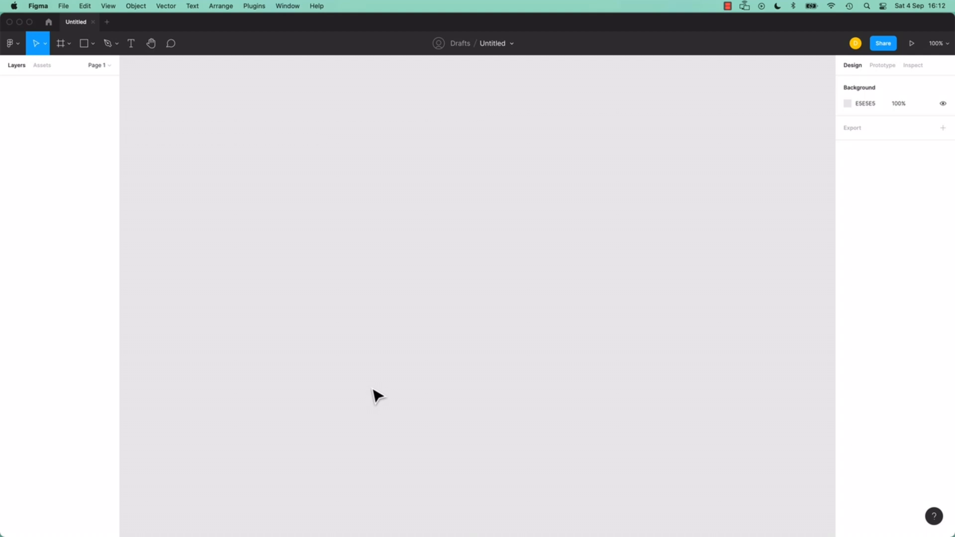
Draw a landscape frame about 679 × 488 on the empty canvas and delete it.
left_click(61, 46)
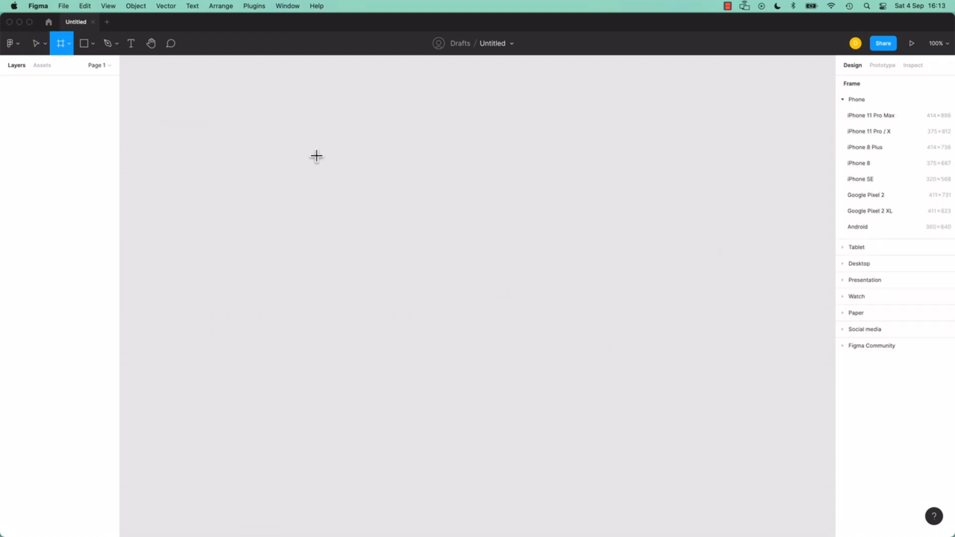
left_click_drag(316, 153, 653, 395)
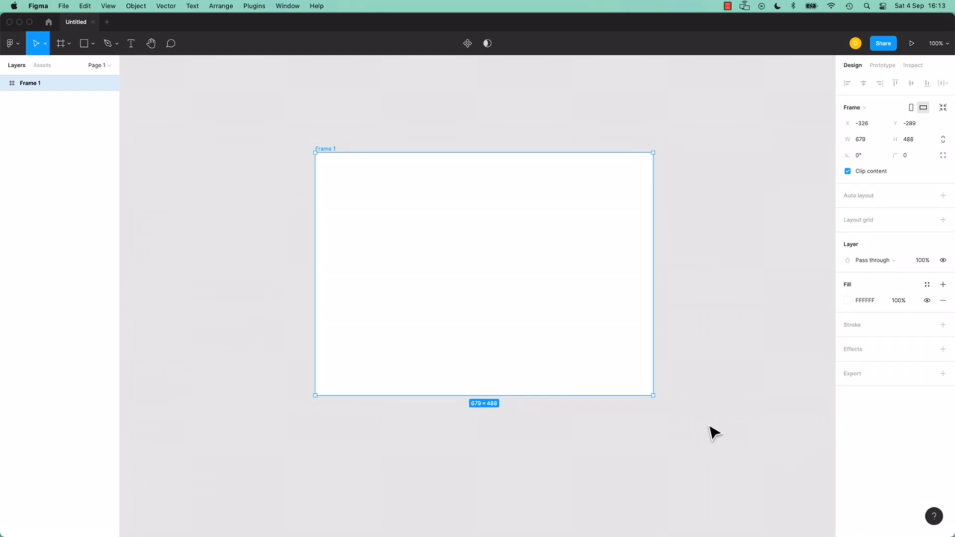
key("Delete")
Draw a portrait frame about 277 × 447 near the middle of the empty canvas.
left_click_drag(373, 174, 522, 418)
left_click(61, 43)
left_click_drag(368, 148, 506, 370)
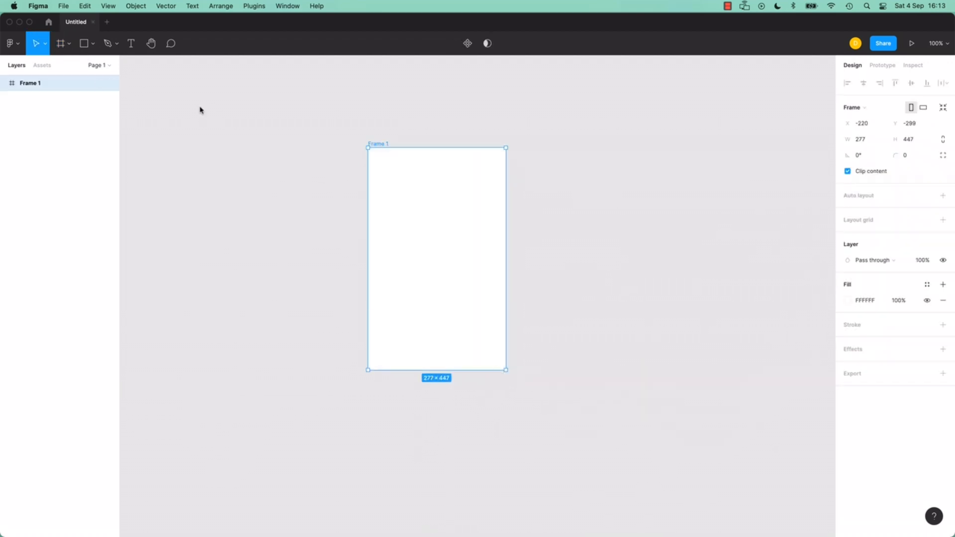
Draw a landscape frame about 294 × 184 beside the portrait frame.
left_click(60, 43)
left_click_drag(540, 193, 688, 289)
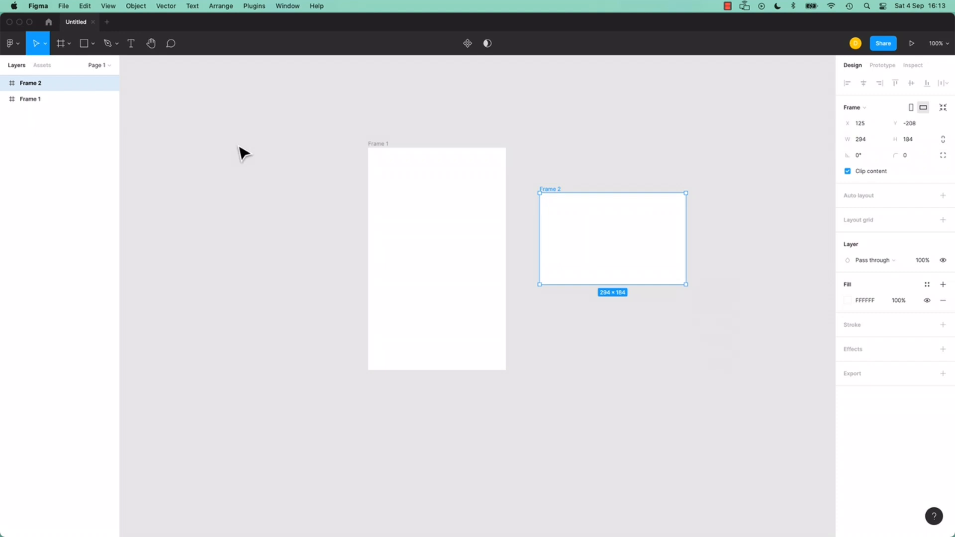
Delete both the portrait frame and the landscape frame from the canvas.
left_click(393, 174)
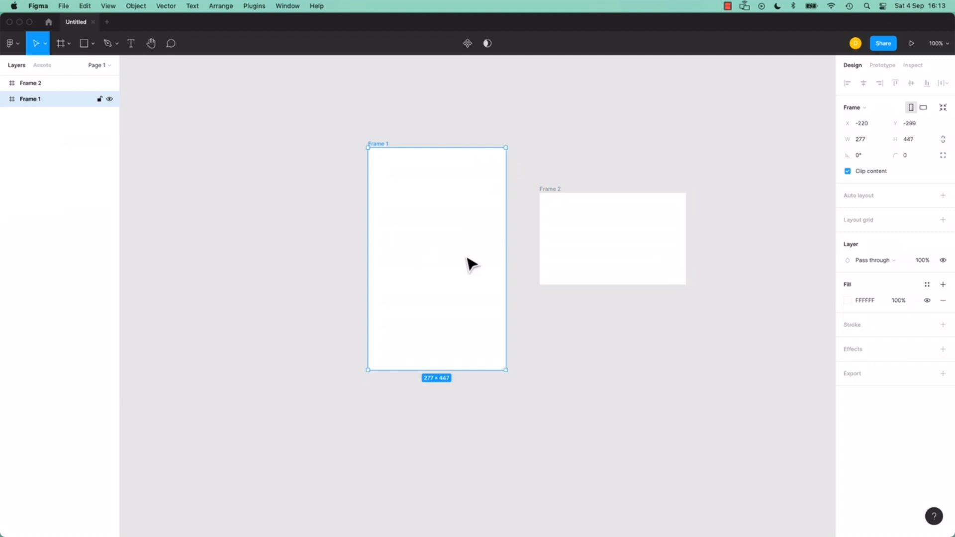
key("Delete")
left_click(586, 233)
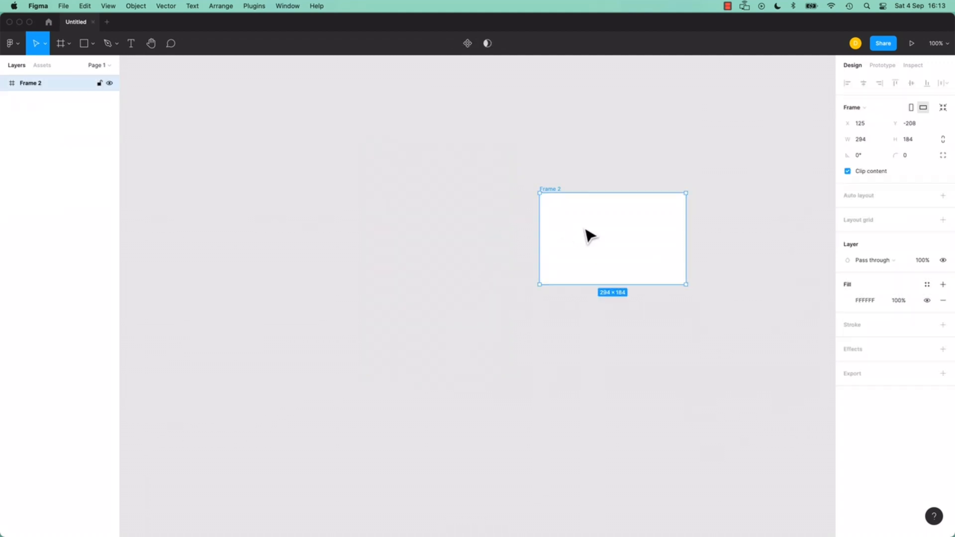
key("Delete")
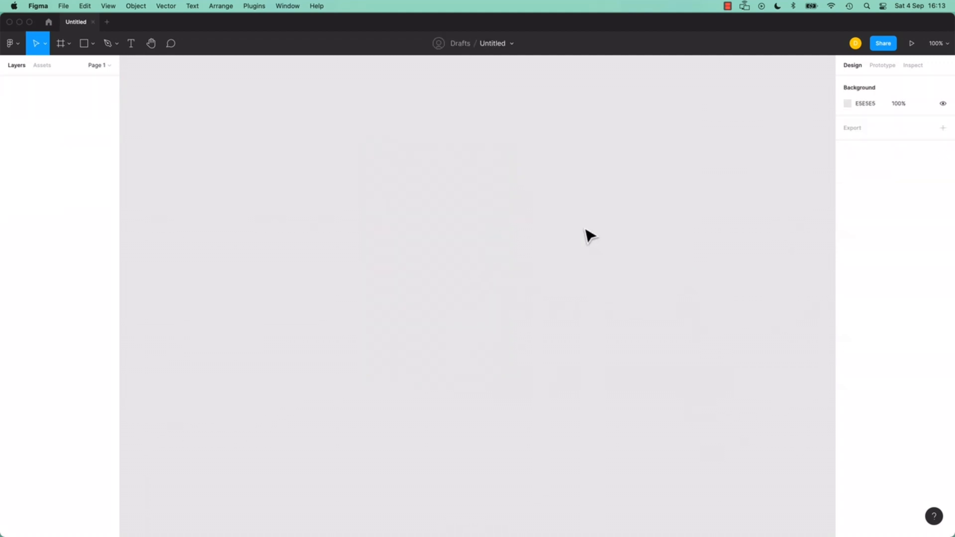
Examine the Frame tool's preset sizes across the phone, desktop, watch, paper, social media and tablet categories.
left_click(60, 43)
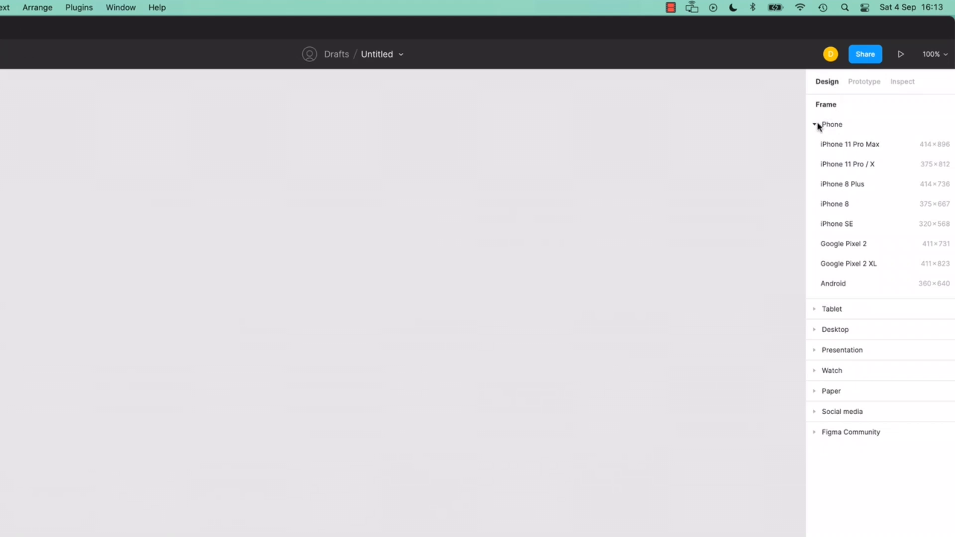
left_click(825, 116)
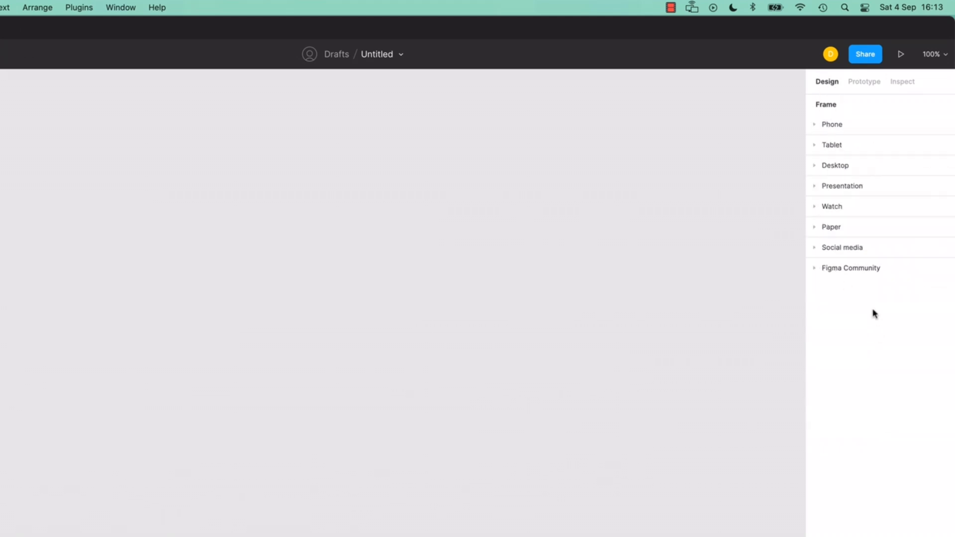
left_click(815, 127)
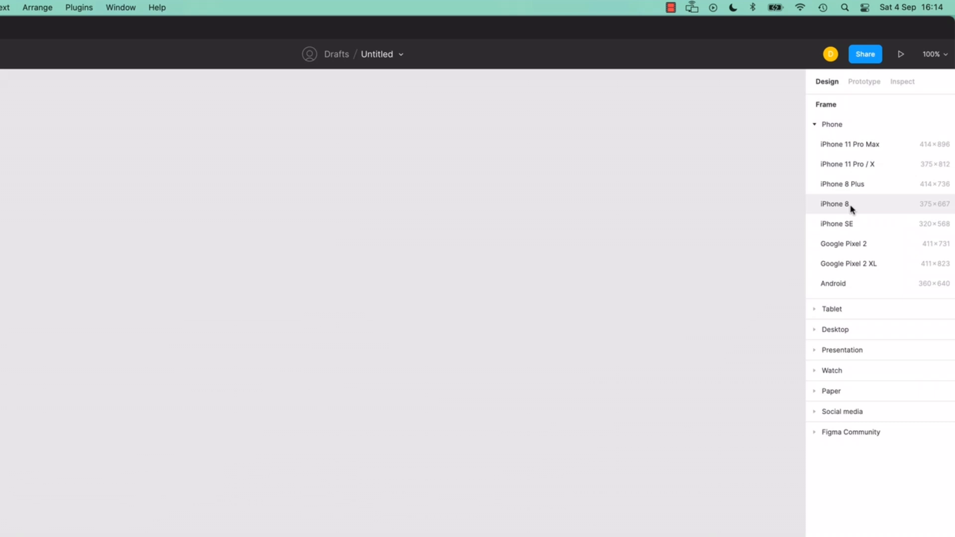
left_click(822, 330)
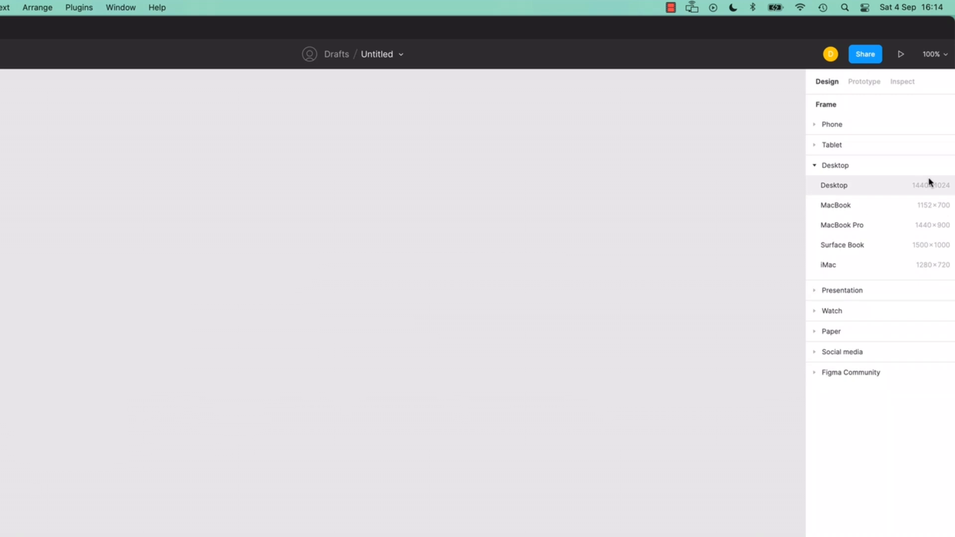
left_click(814, 313)
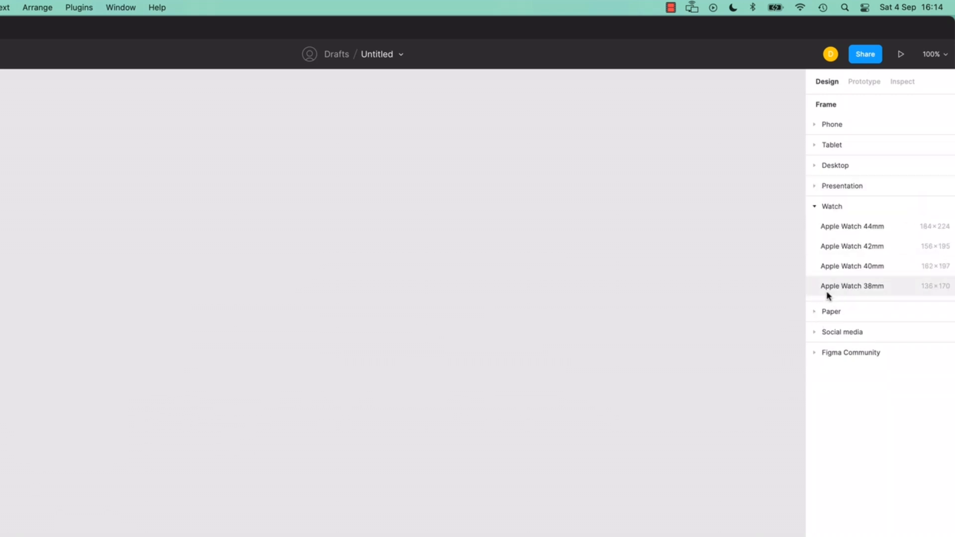
left_click(812, 313)
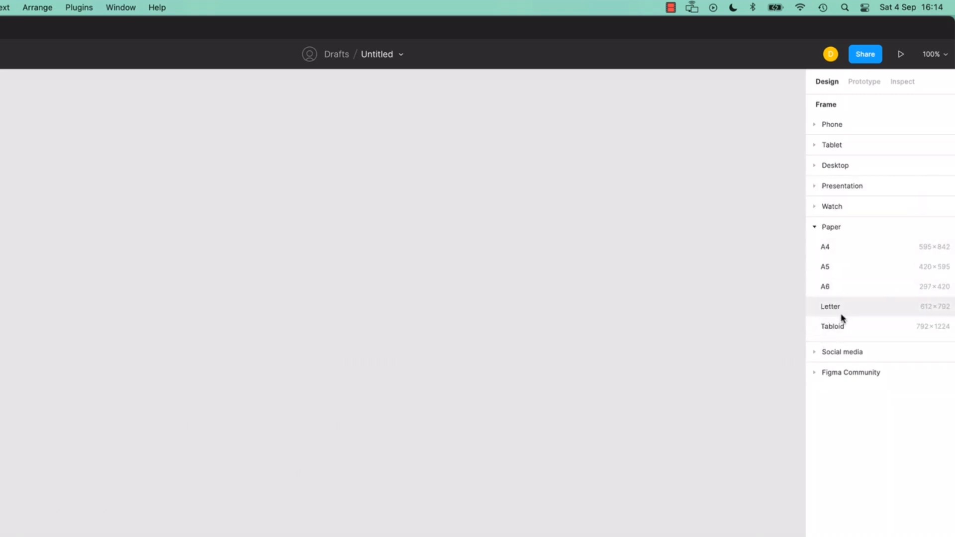
left_click(814, 228)
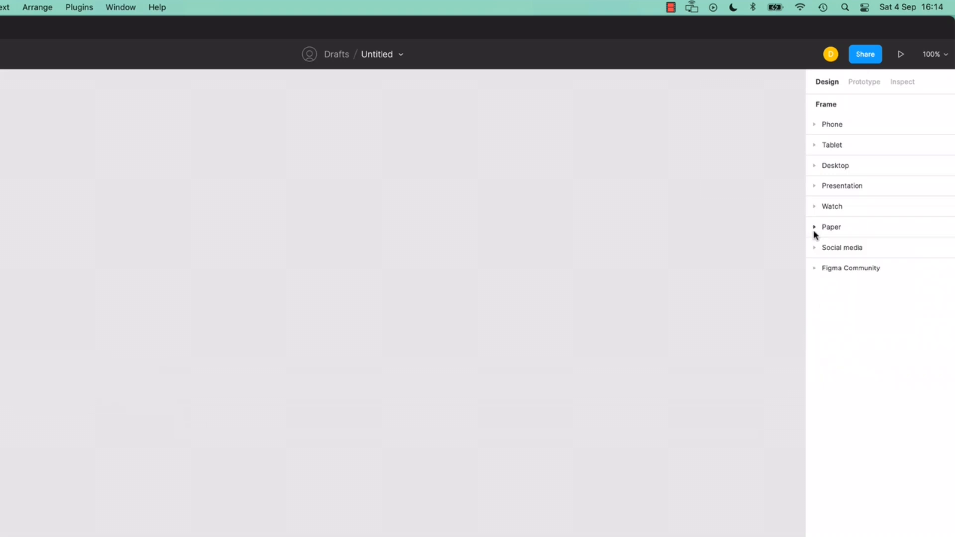
left_click(815, 248)
left_click(816, 248)
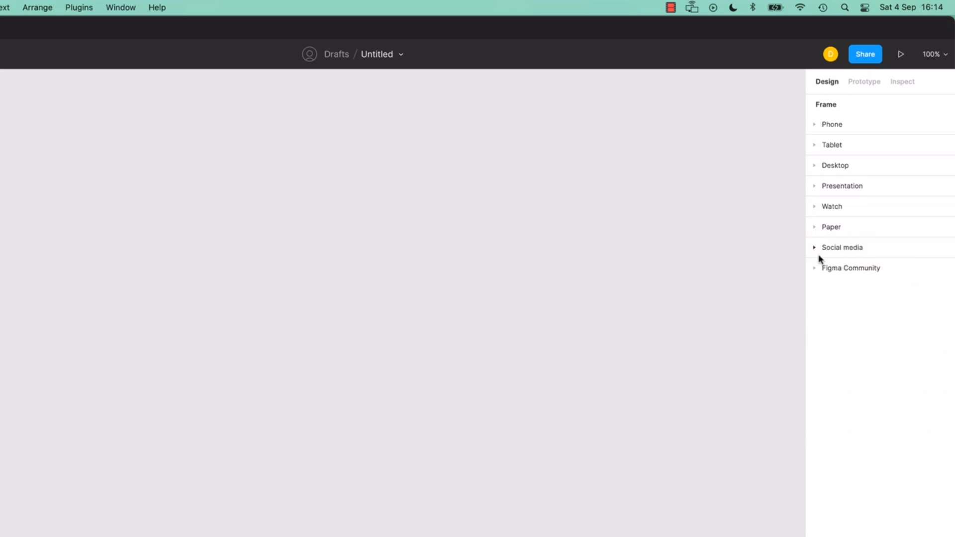
left_click(816, 147)
left_click(818, 152)
Add an iPhone 8 preset frame of 375 × 667 to the canvas.
left_click(815, 125)
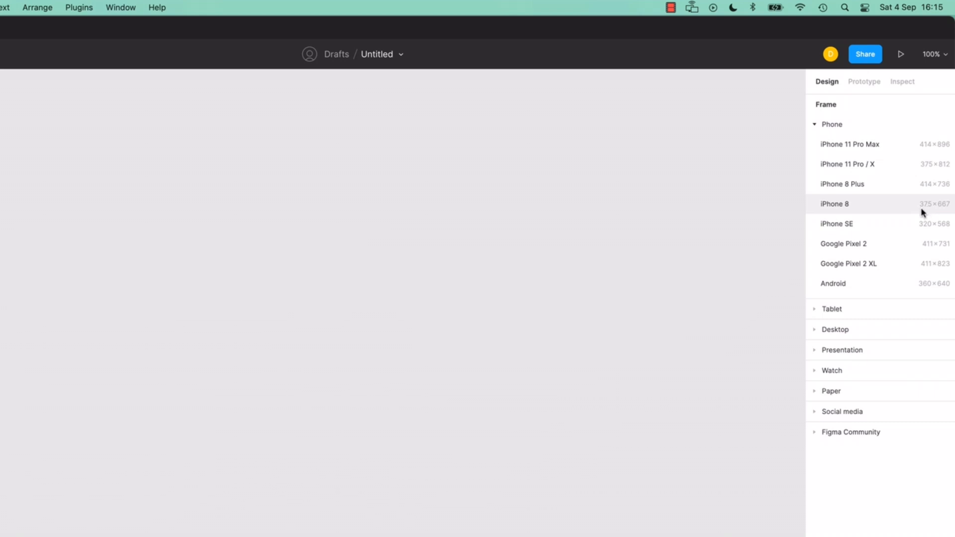
left_click(828, 205)
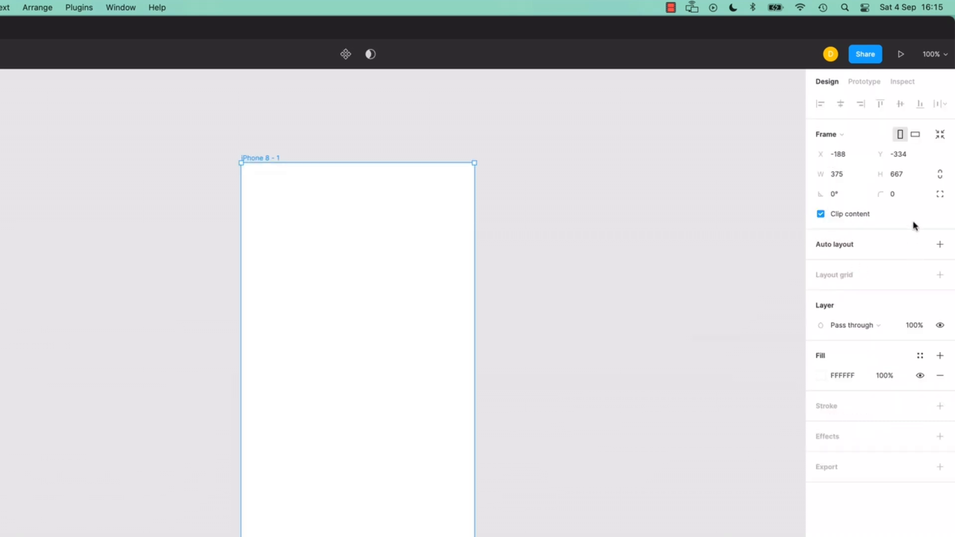
Set the iPhone 8 frame's width to 400 and undo that width change.
left_click(838, 175)
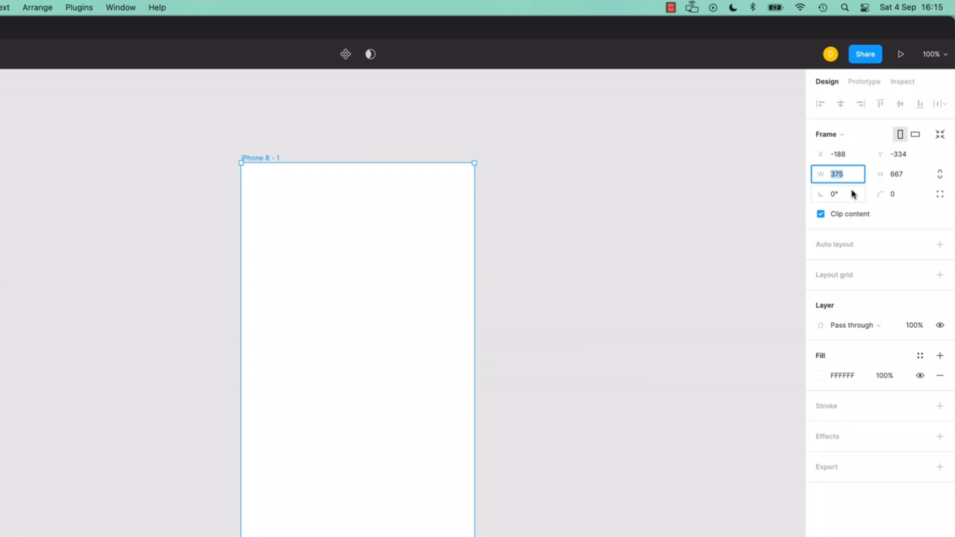
type("400")
key("Return")
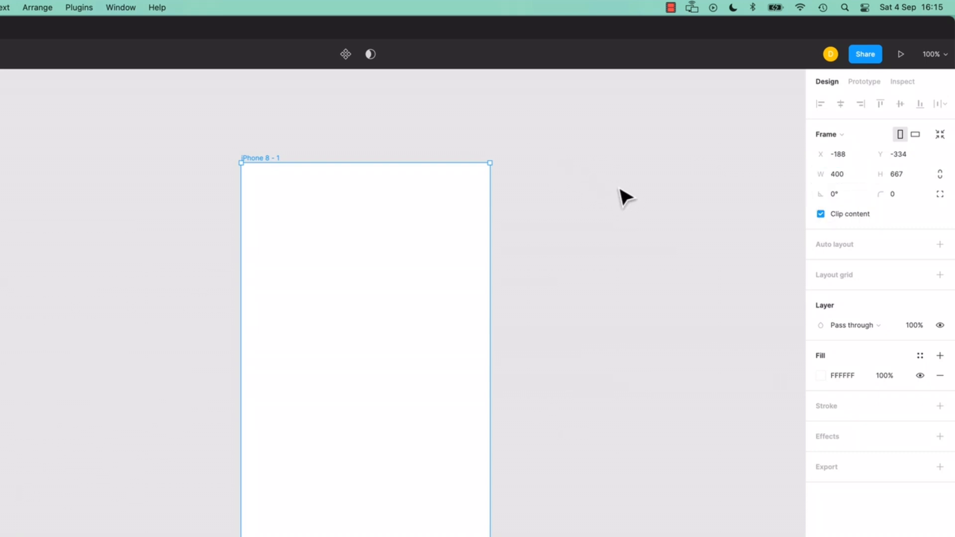
key("super+z")
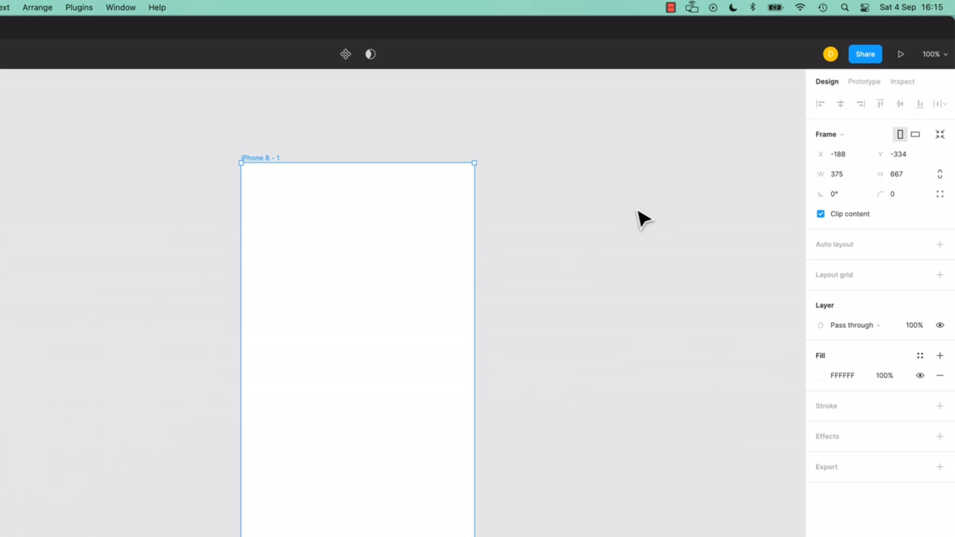
Rename the iPhone 8 frame as Homepage.
double_click(266, 158)
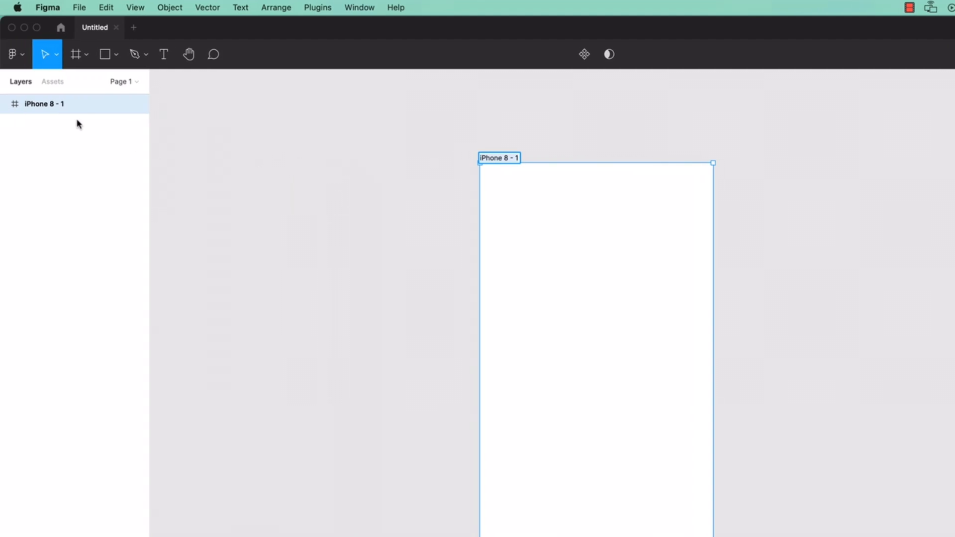
left_click(21, 85)
left_click(55, 83)
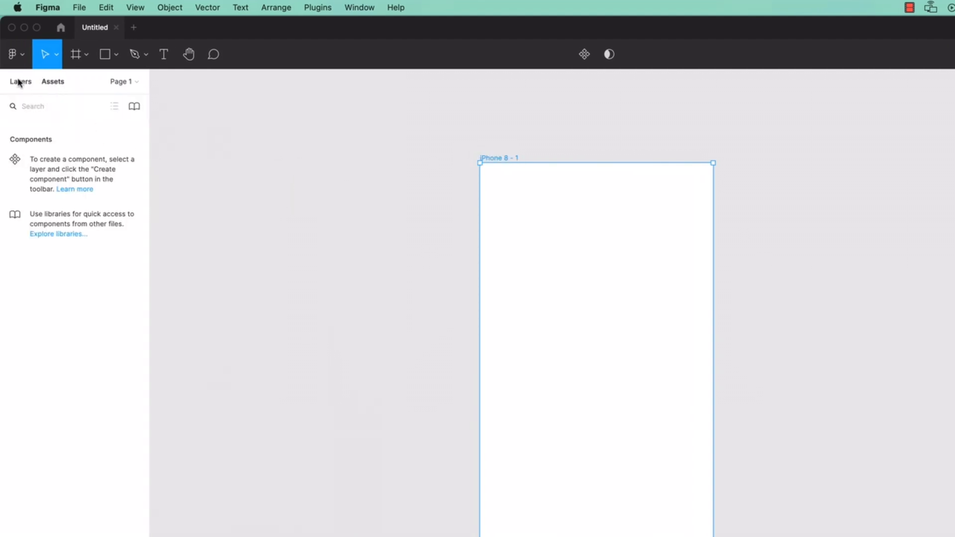
left_click(20, 83)
double_click(38, 105)
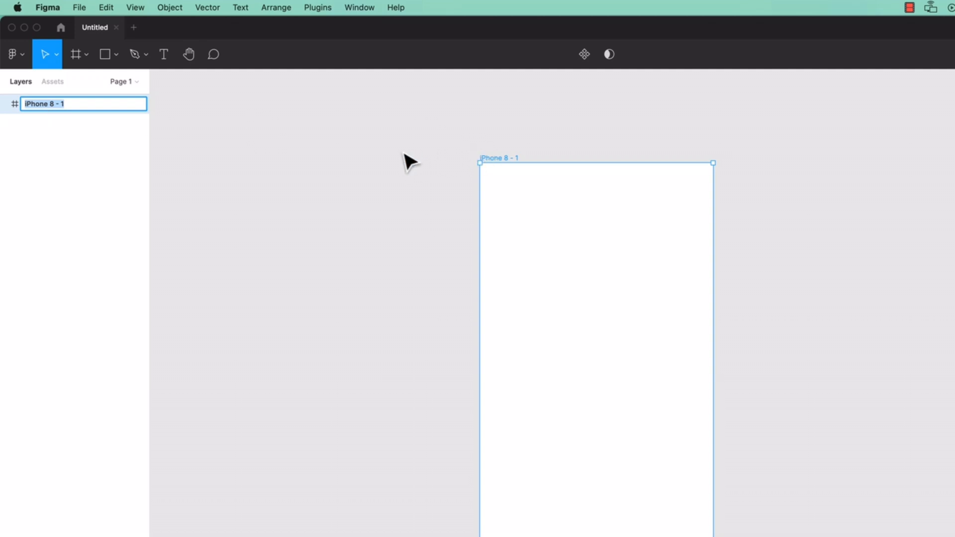
type("Mast")
key("BackSpace")
key("BackSpace")
key("BackSpace")
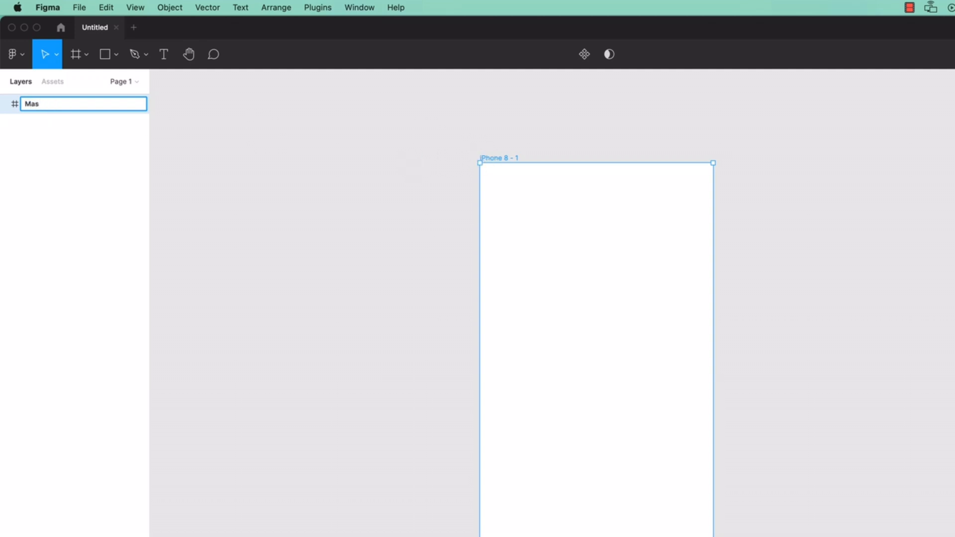
type("ai")
key("BackSpace")
key("BackSpace")
key("BackSpace")
type("Hoe")
key("BackSpace")
type("me")
key("Return")
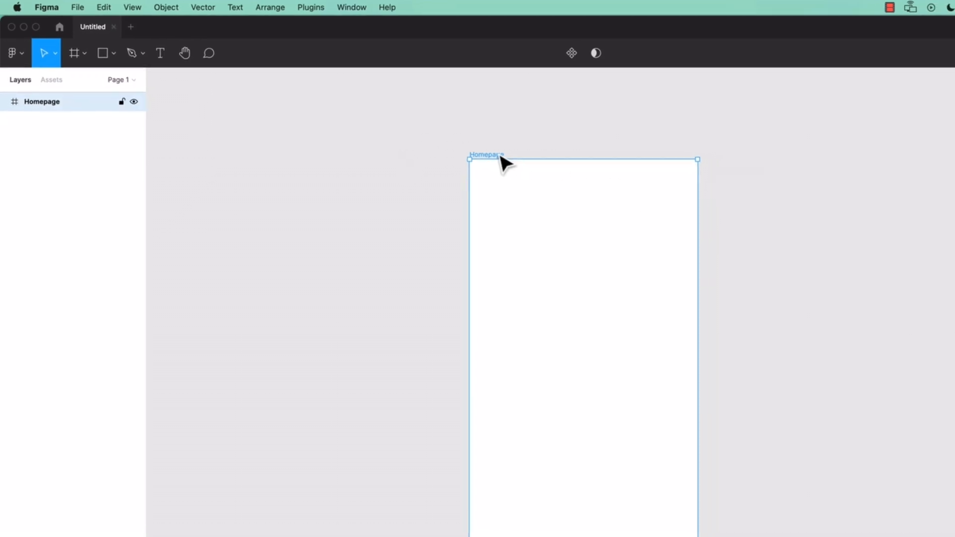
Add a second iPhone 8 preset frame beside Homepage and rename it Product Details.
key("f")
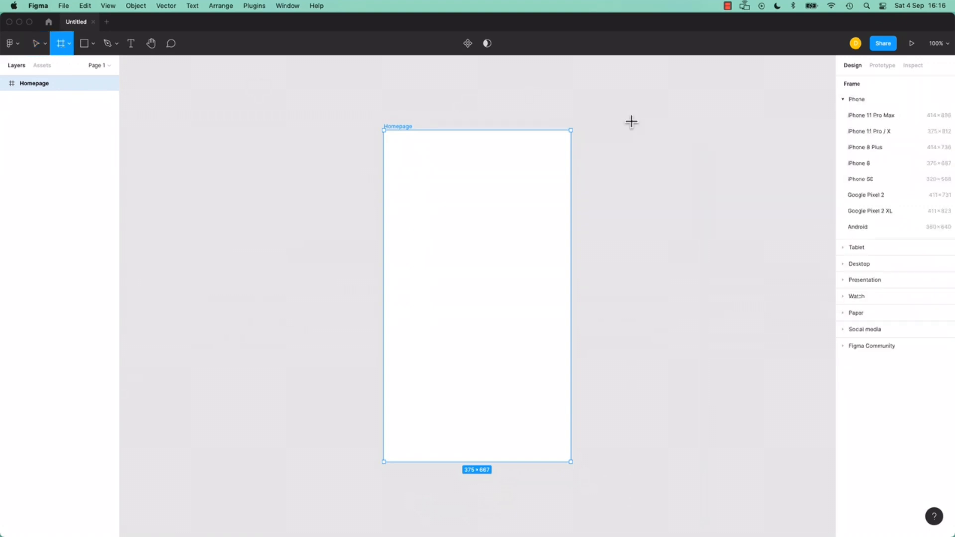
left_click(862, 165)
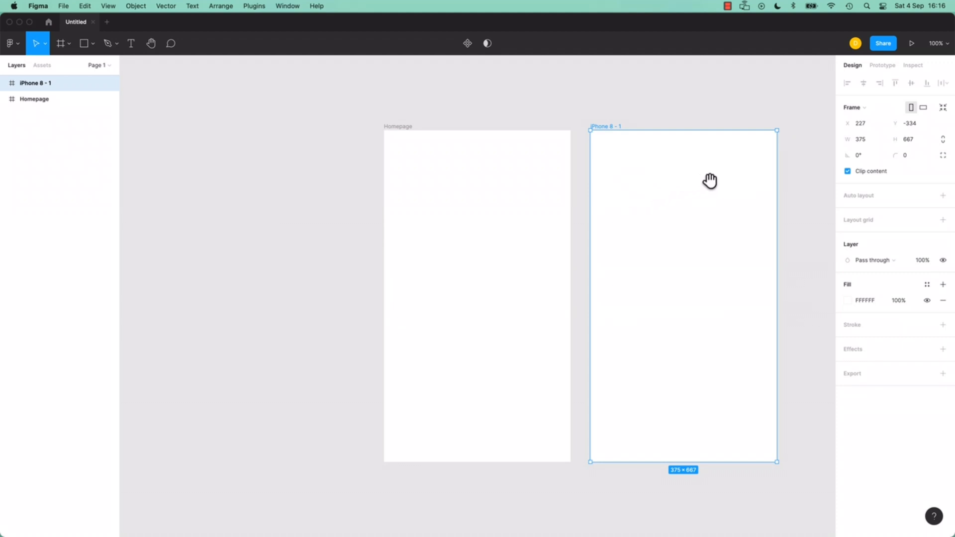
scroll(716, 180, "right", 1)
left_click_drag(718, 179, 503, 192)
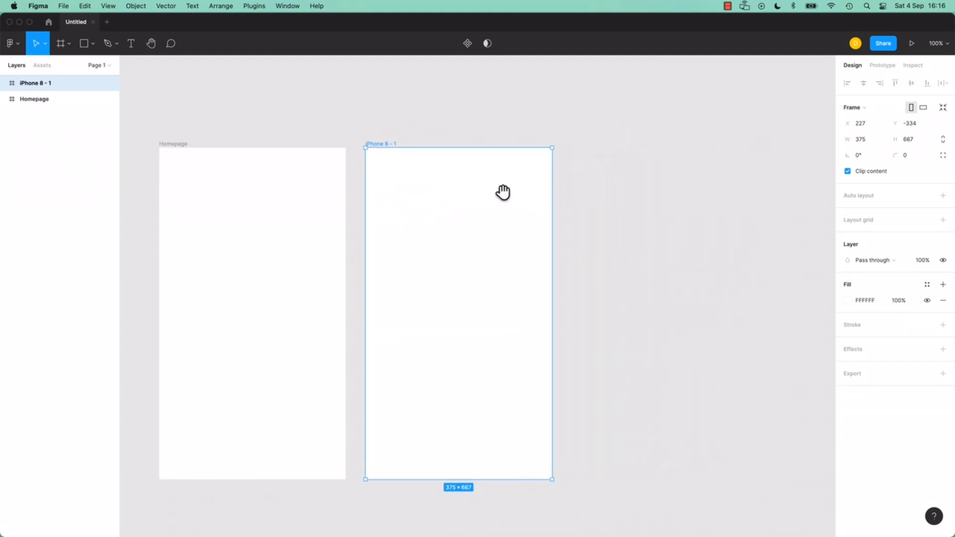
double_click(380, 143)
type("Product Details")
left_click(403, 128)
Duplicate the Product Details frame and rename the copy Checkout.
left_click(394, 146)
key("super+v")
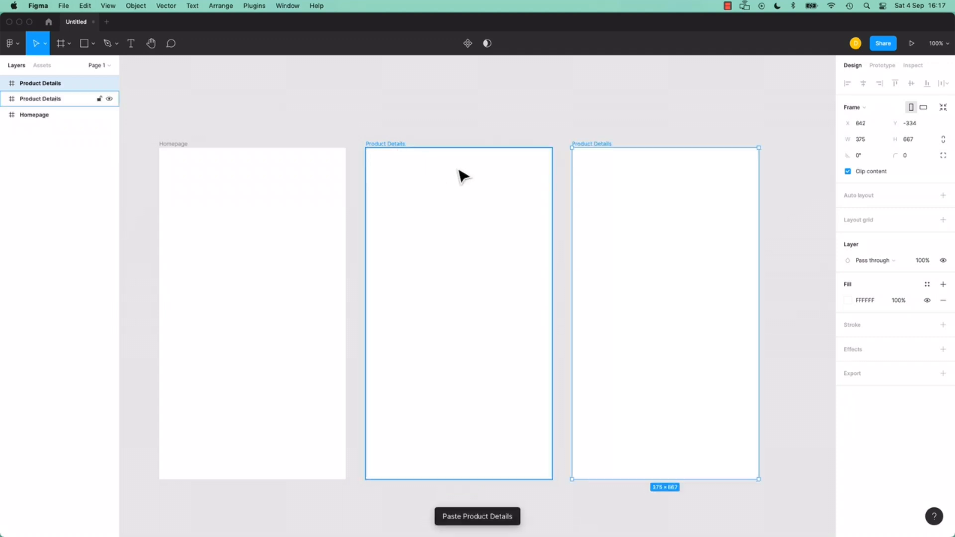
double_click(602, 144)
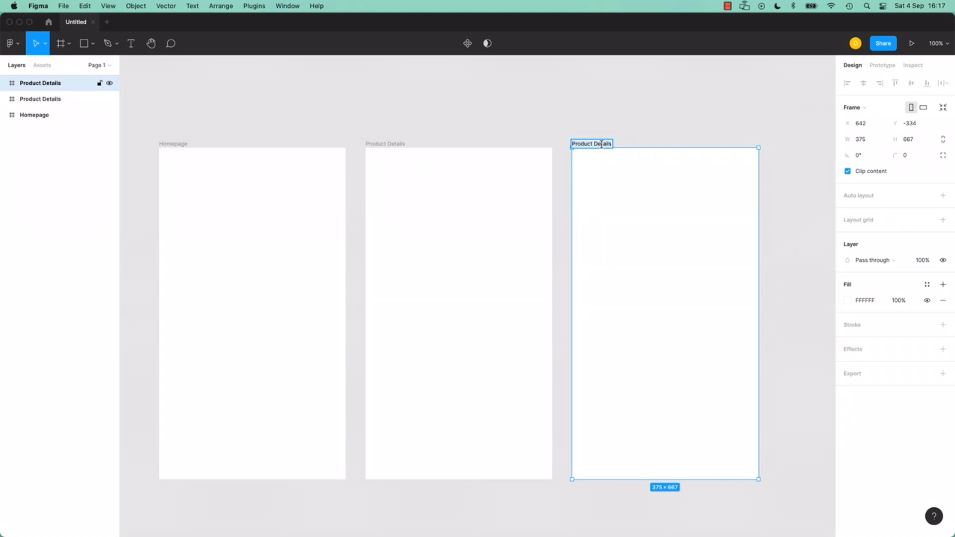
type("Checkout")
left_click(595, 131)
Duplicate the Checkout frame and rename the copy Confirmation.
left_click(585, 147)
key("super+v")
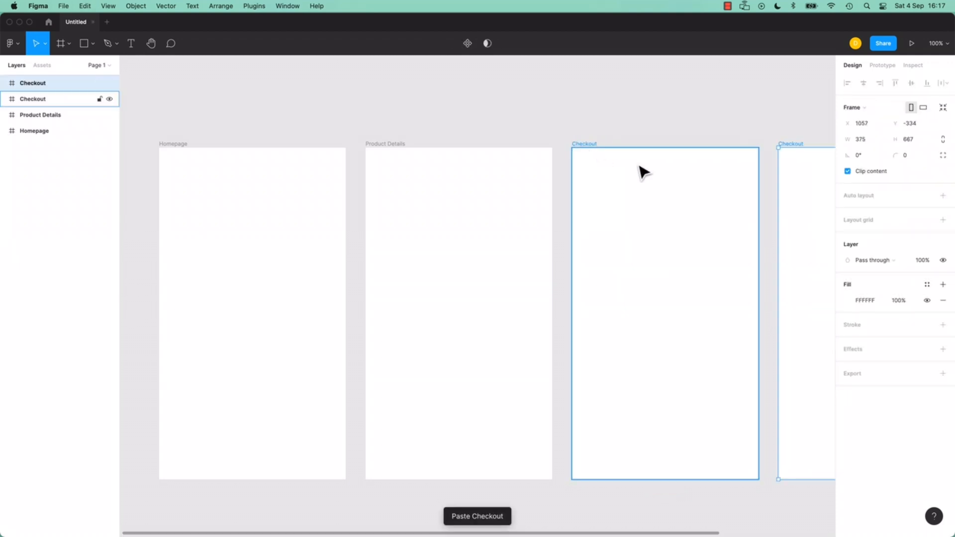
left_click_drag(763, 119, 472, 133)
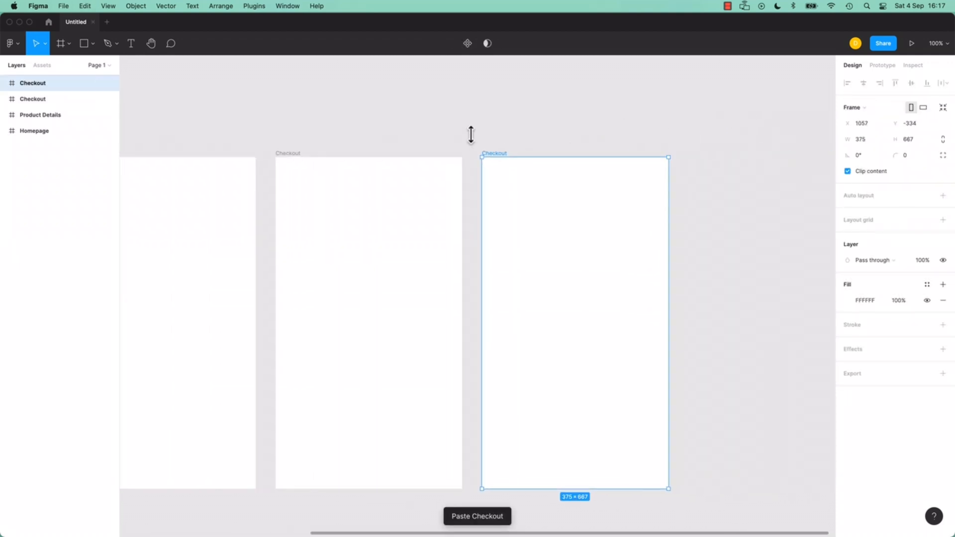
double_click(498, 153)
type("Con")
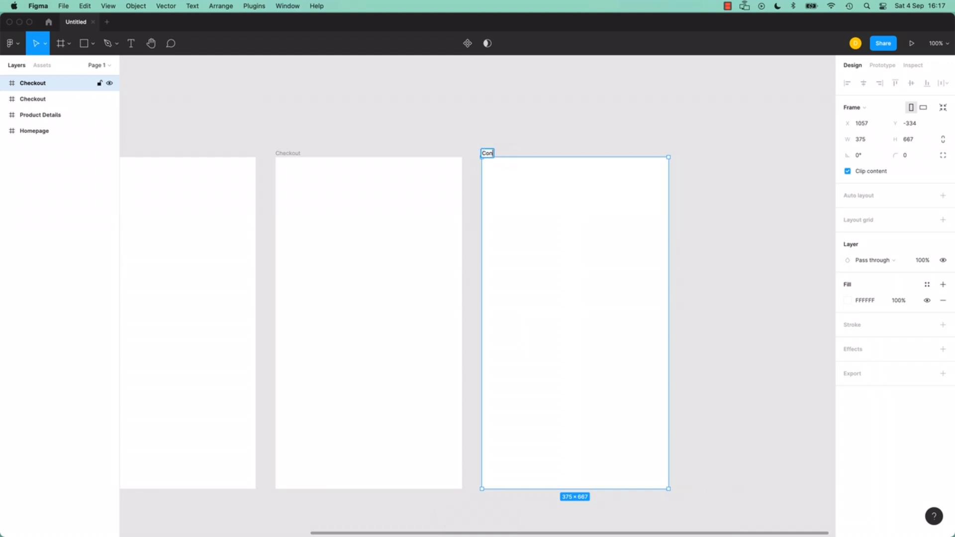
type("firirmation")
left_click(472, 144)
Add an iPad Pro 12.9" preset frame beside the Confirmation frame.
key("minus")
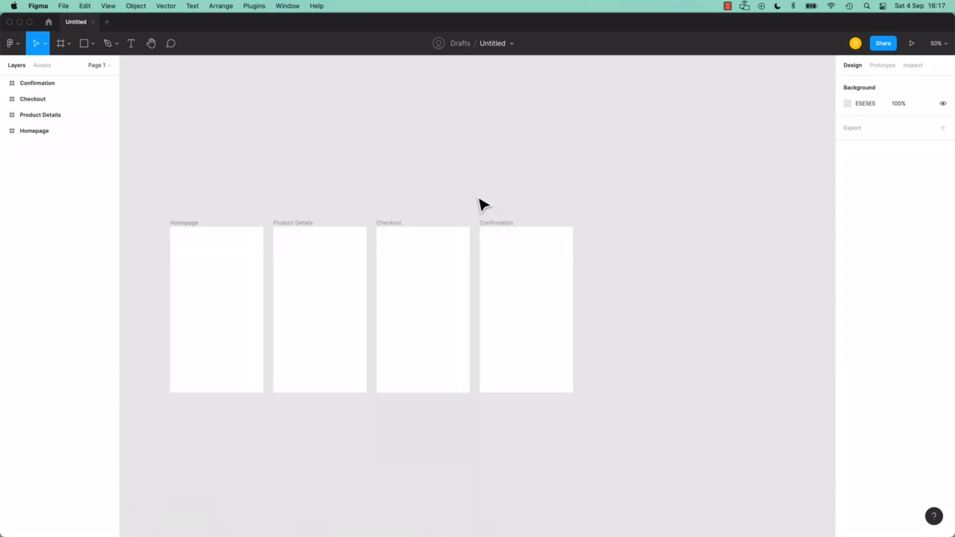
left_click_drag(479, 204, 600, 132)
left_click(343, 154)
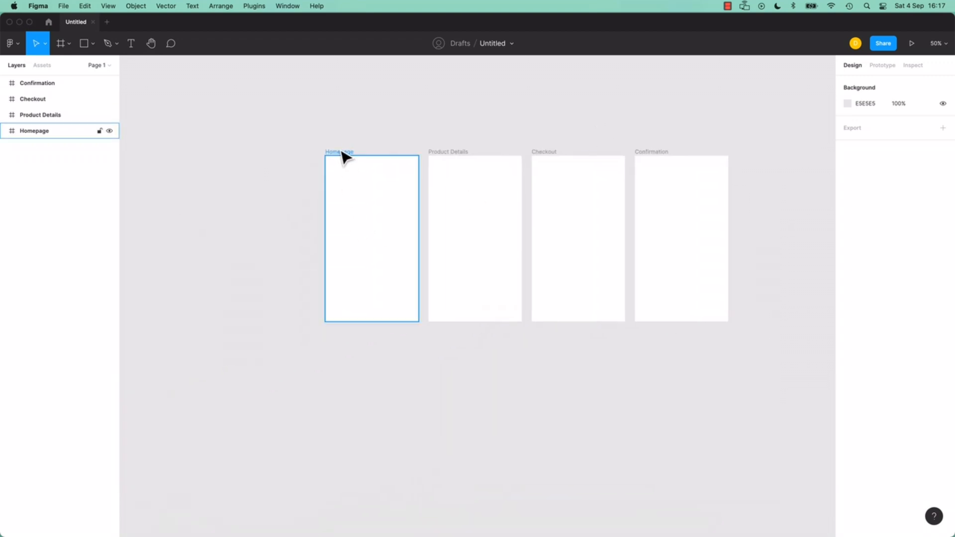
left_click(154, 128)
left_click(69, 43)
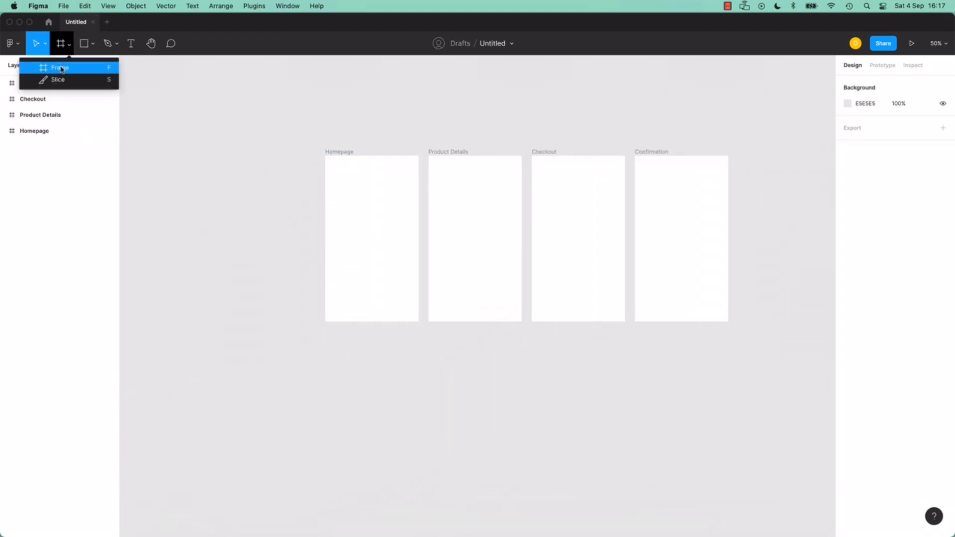
left_click(62, 68)
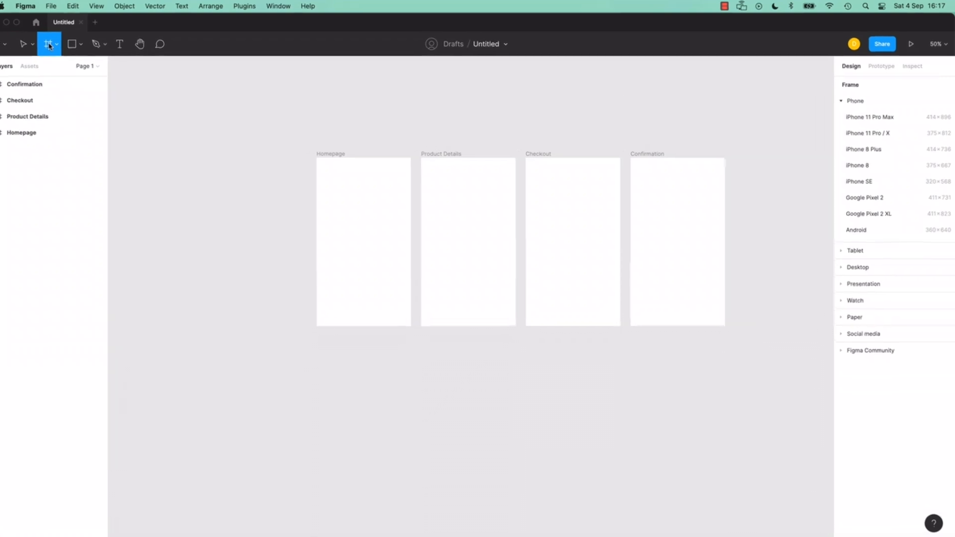
left_click(817, 124)
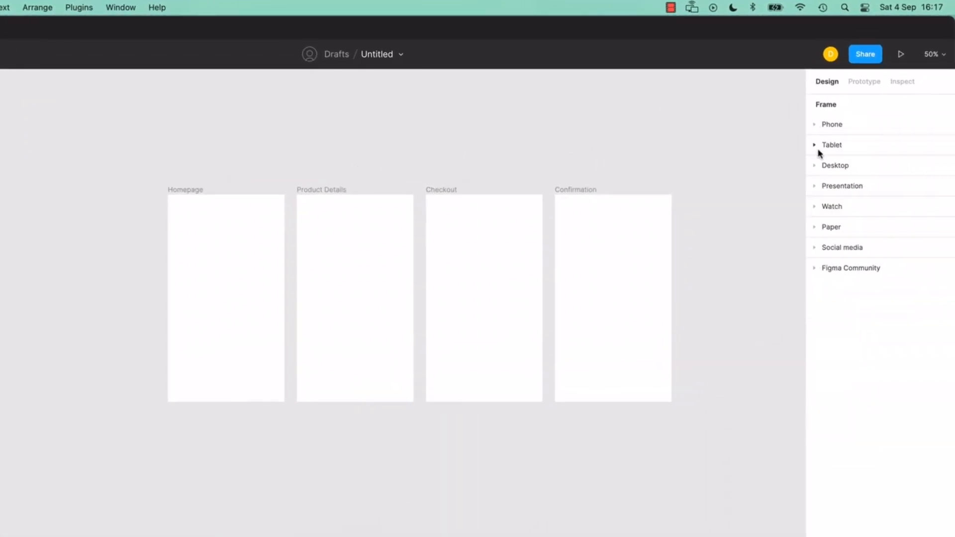
left_click(818, 145)
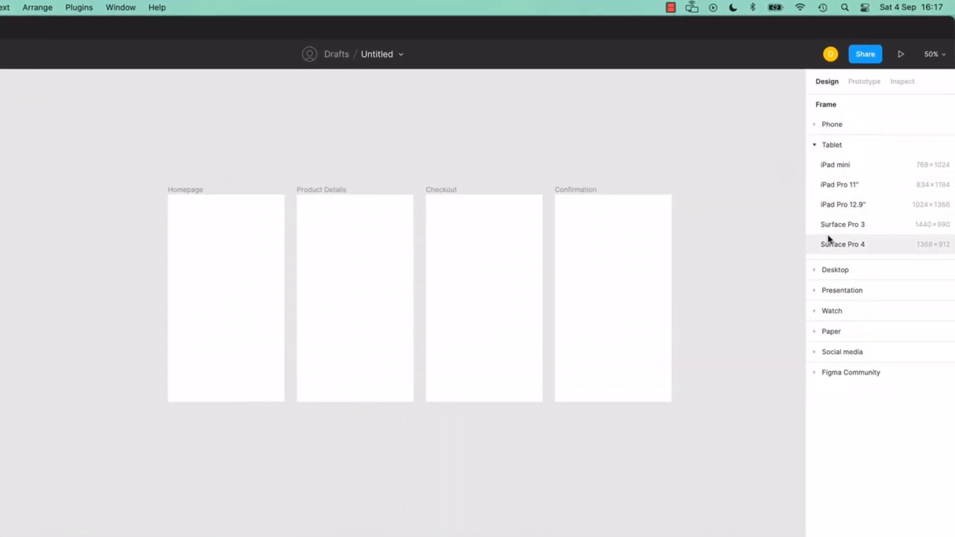
left_click(857, 206)
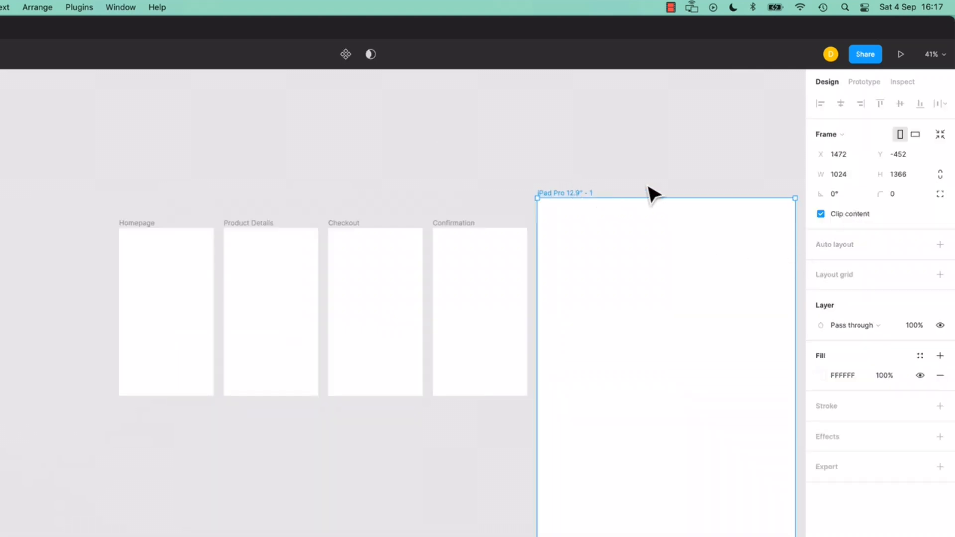
Switch the iPad Pro 12.9" frame to landscape orientation and back to portrait.
left_click(916, 134)
left_click(900, 135)
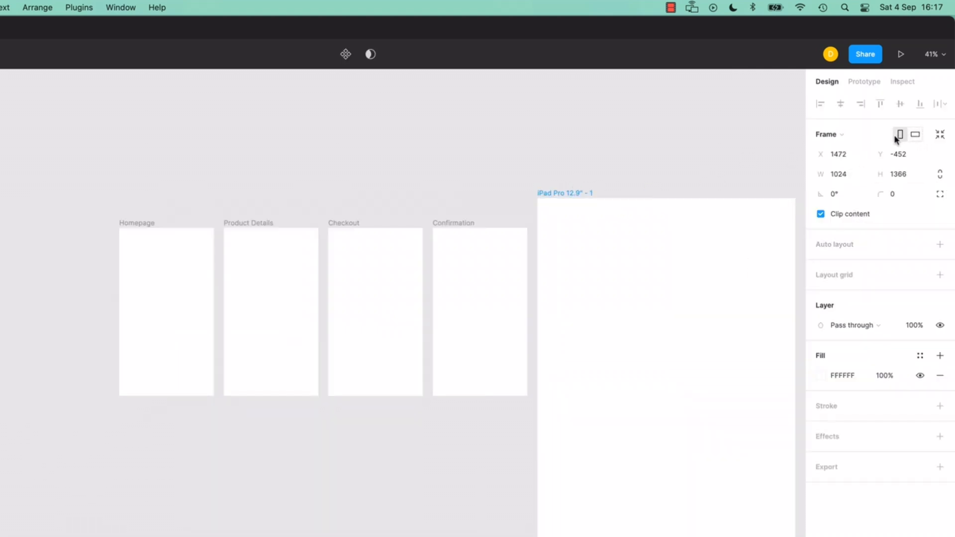
left_click_drag(786, 177, 561, 176)
left_click(916, 134)
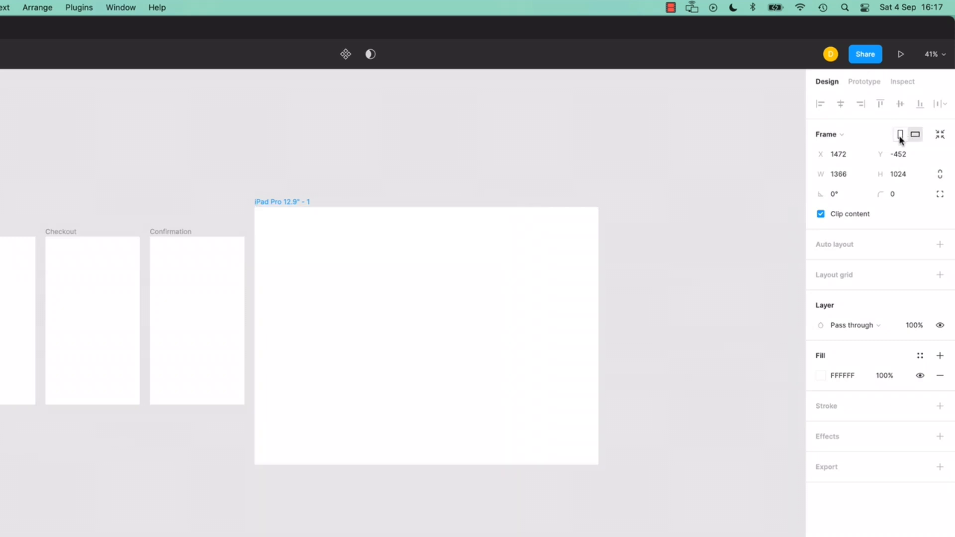
left_click(900, 134)
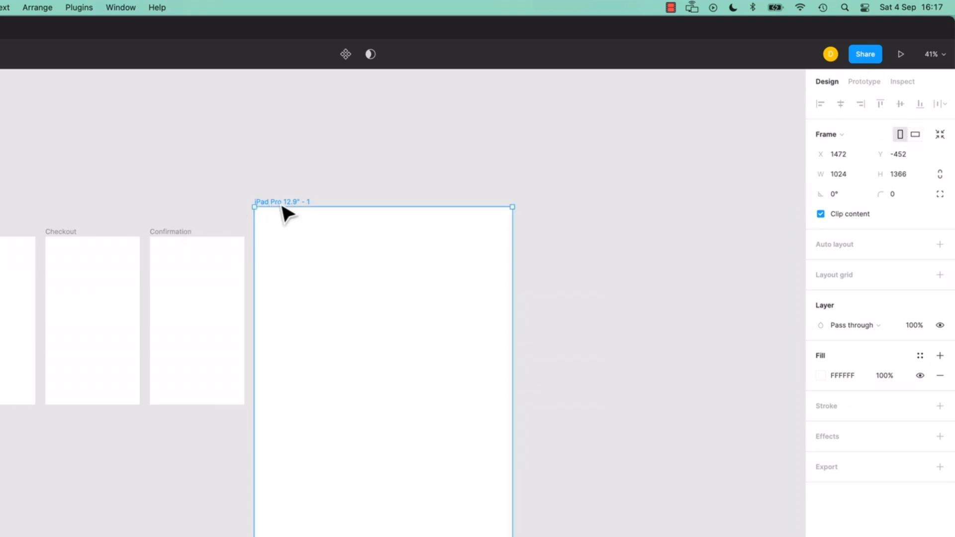
Move the iPad Pro 12.9" frame below the Homepage frame and duplicate it twice to form a row of three.
left_click_drag(282, 212, 144, 460)
left_click_drag(245, 346, 358, 253)
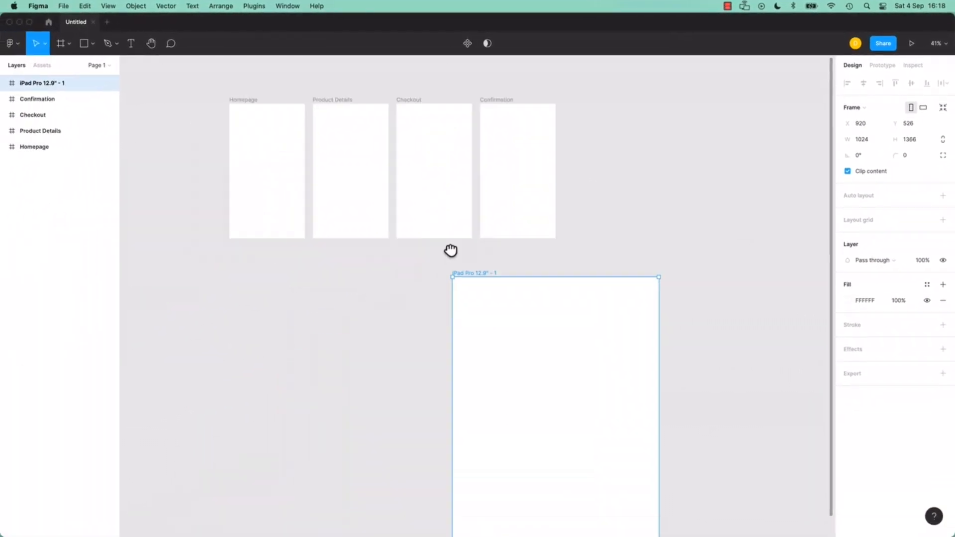
left_click_drag(424, 226, 411, 226)
key("super+v")
key("super+v")
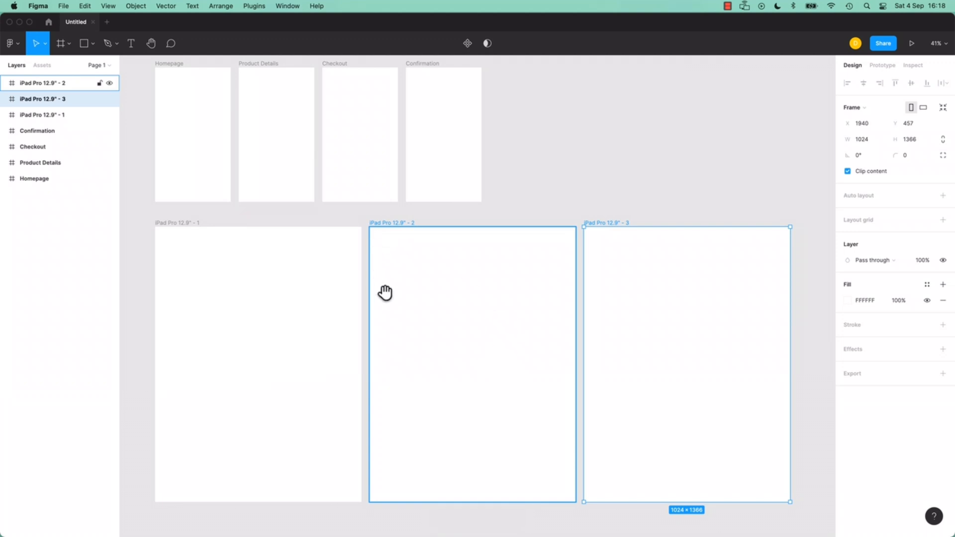
Duplicate the first iPad frame below its row and change the copy to the Desktop preset size, 1440 × 1024.
left_click_drag(386, 293, 512, 194)
left_click(309, 107)
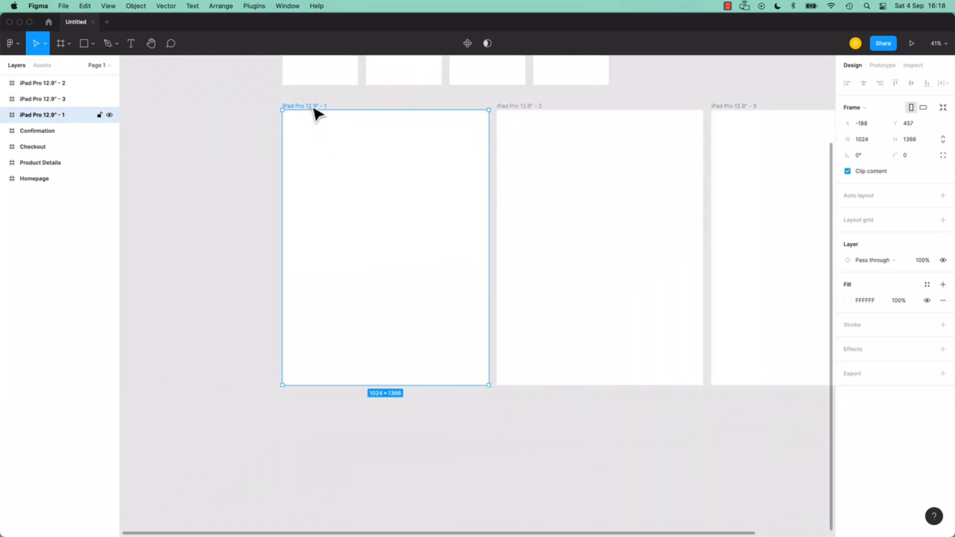
left_click_drag(315, 111, 319, 411)
scroll(448, 345, "down", 2)
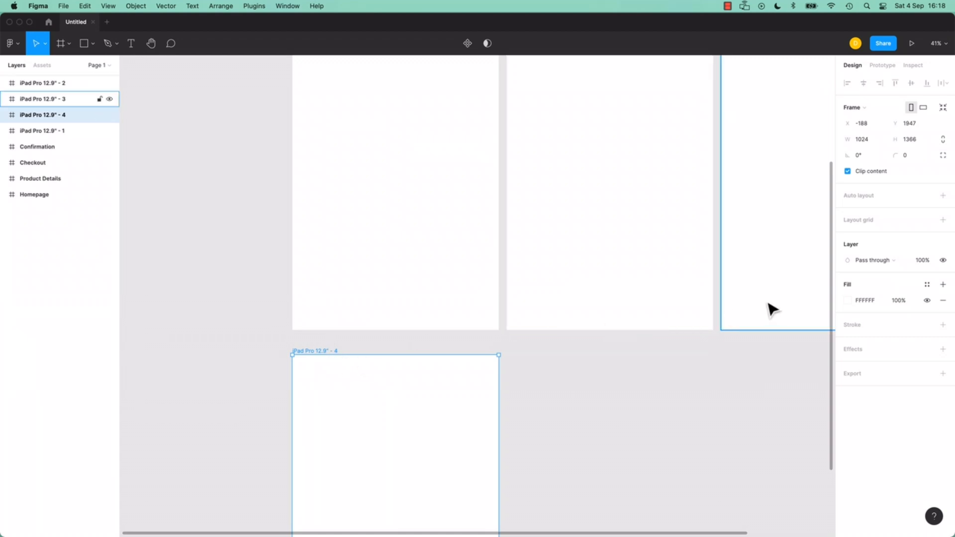
left_click(870, 108)
left_click(305, 352)
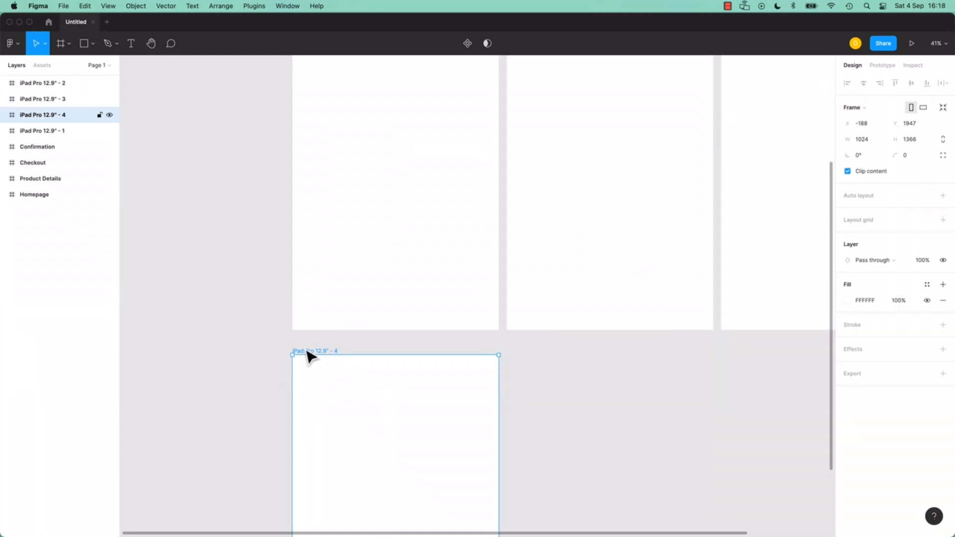
left_click(865, 110)
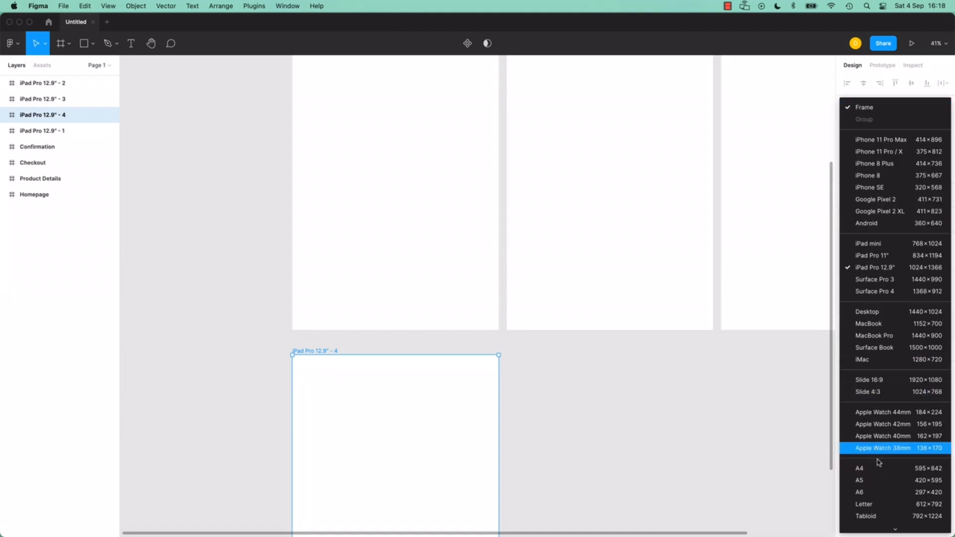
left_click(916, 314)
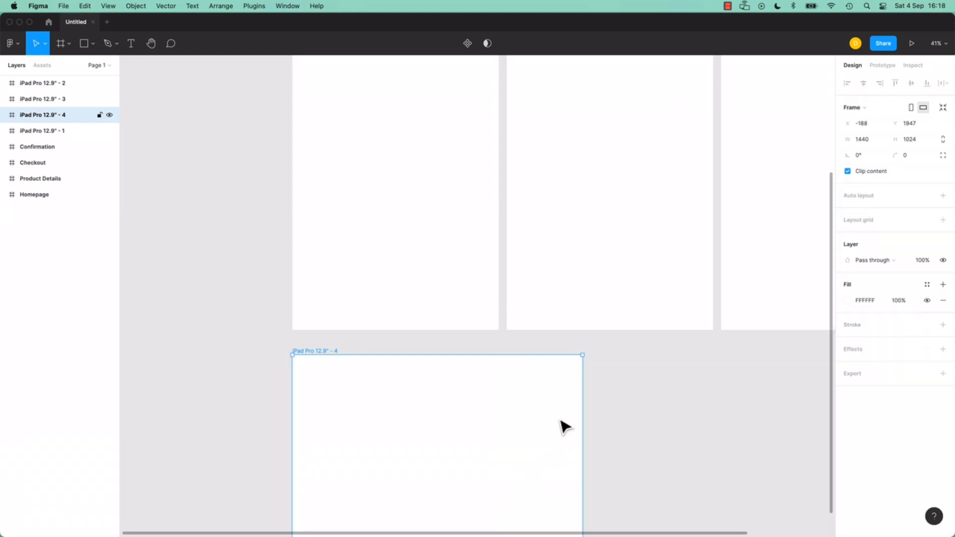
Examine the rows of phone, tablet and desktop frames together at different magnifications.
scroll(561, 426, "down", 2)
key("minus")
key("minus")
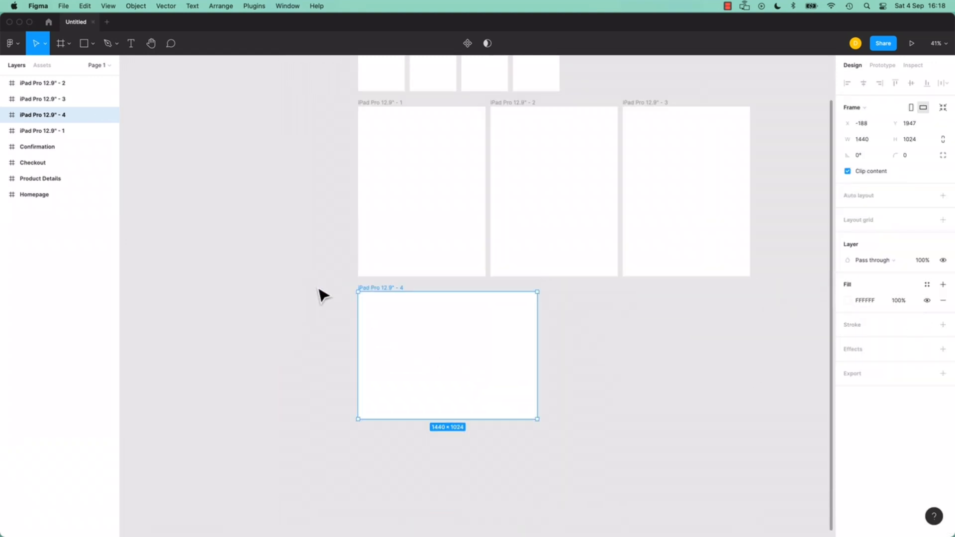
left_click_drag(356, 233, 416, 234)
key("plus")
key("minus")
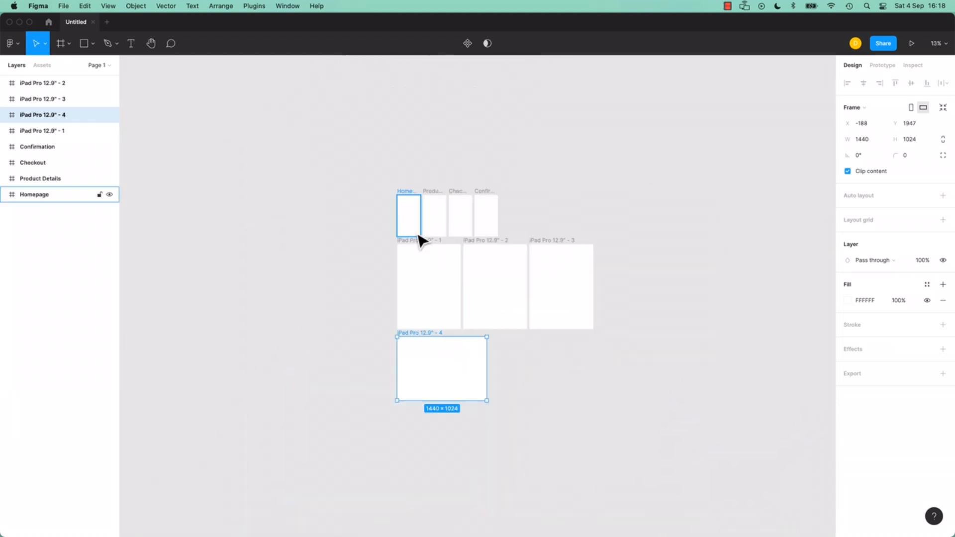
key("plus")
key("plus")
key("minus")
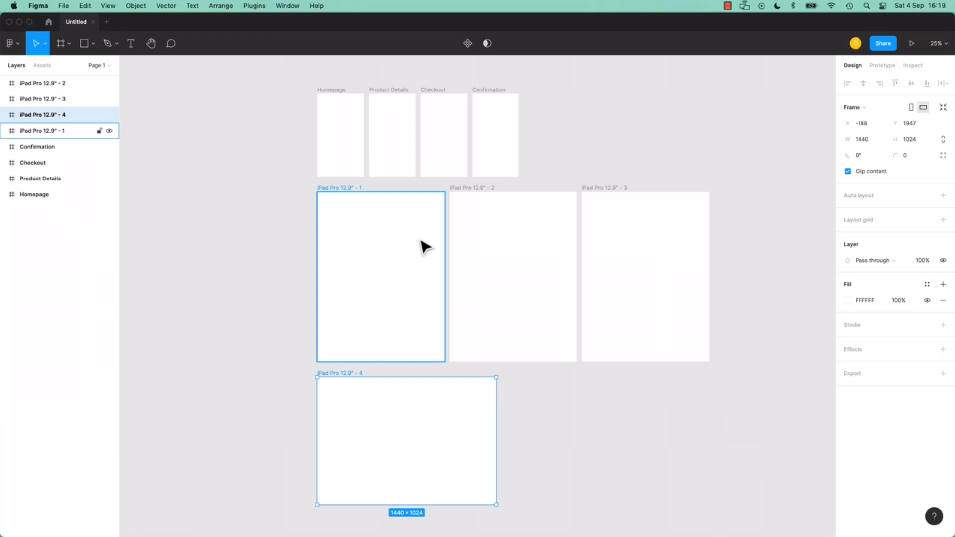
scroll(425, 246, "down", 2)
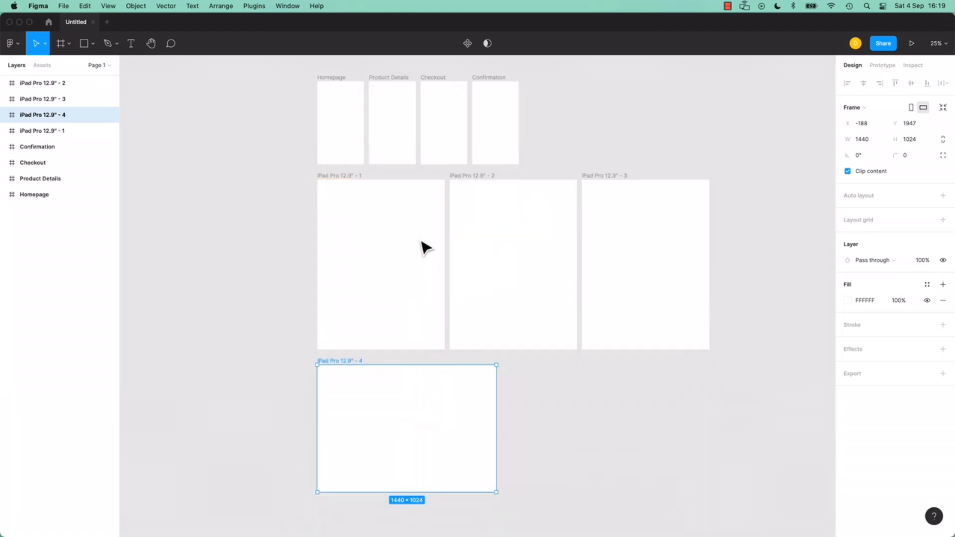
scroll(425, 247, "up", 3)
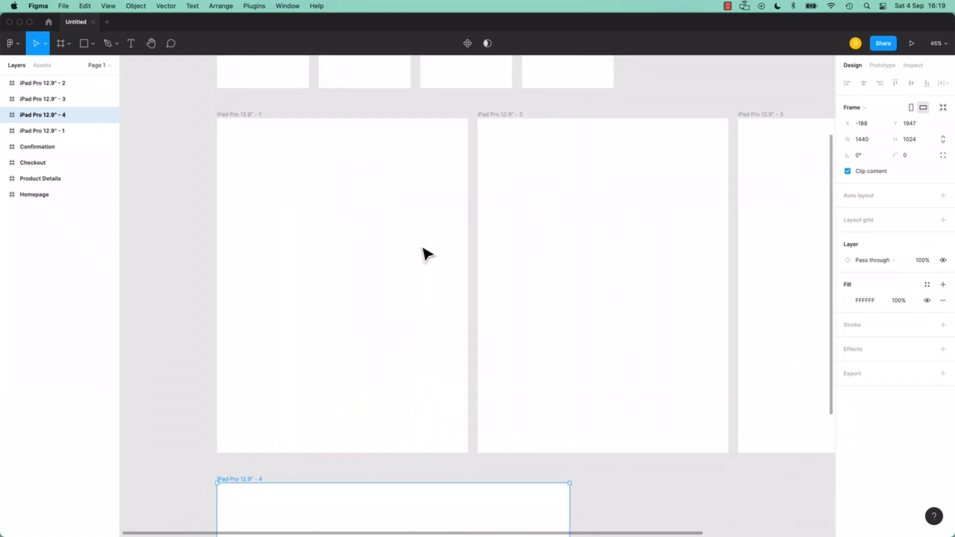
scroll(427, 255, "down", 4)
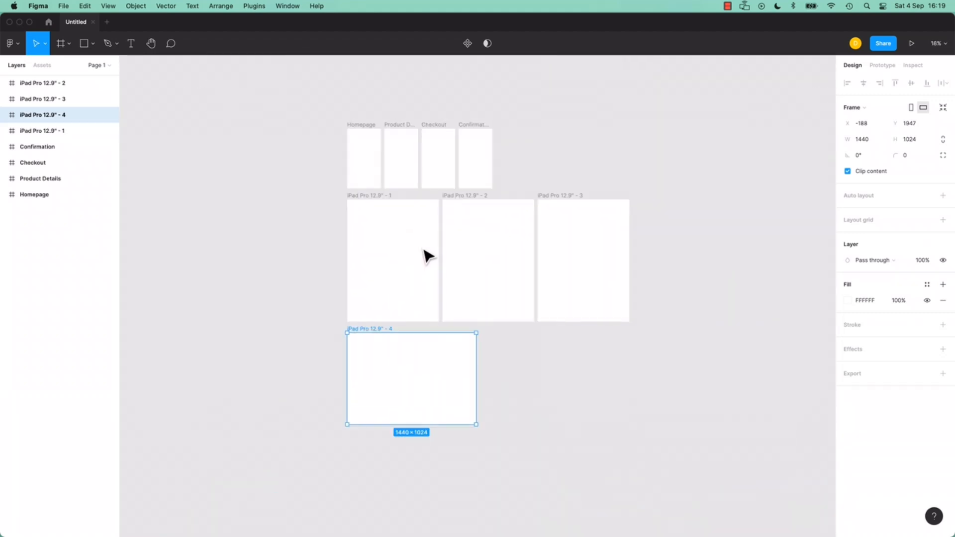
scroll(426, 257, "up", 1)
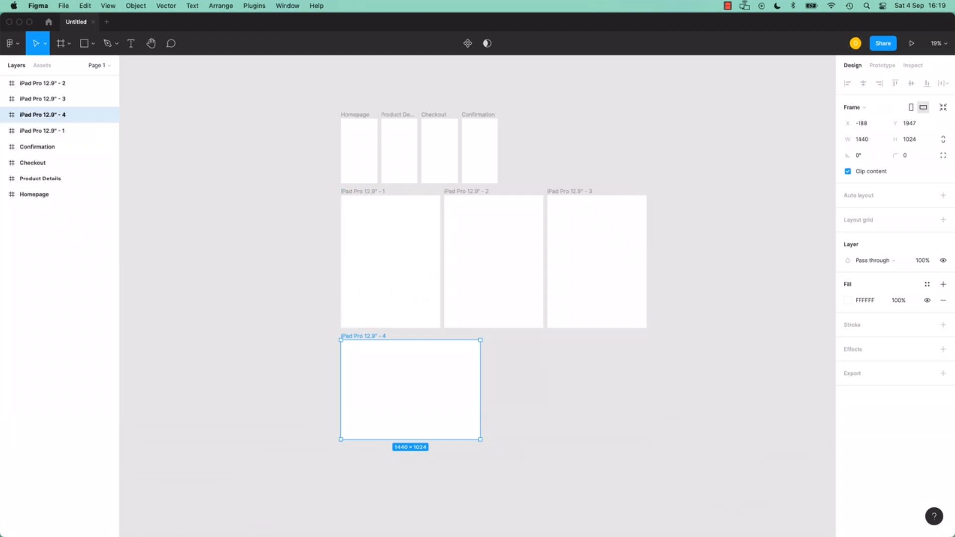
Delete the three iPad frames and the desktop-size frame below the phone frames.
left_click_drag(288, 207, 693, 444)
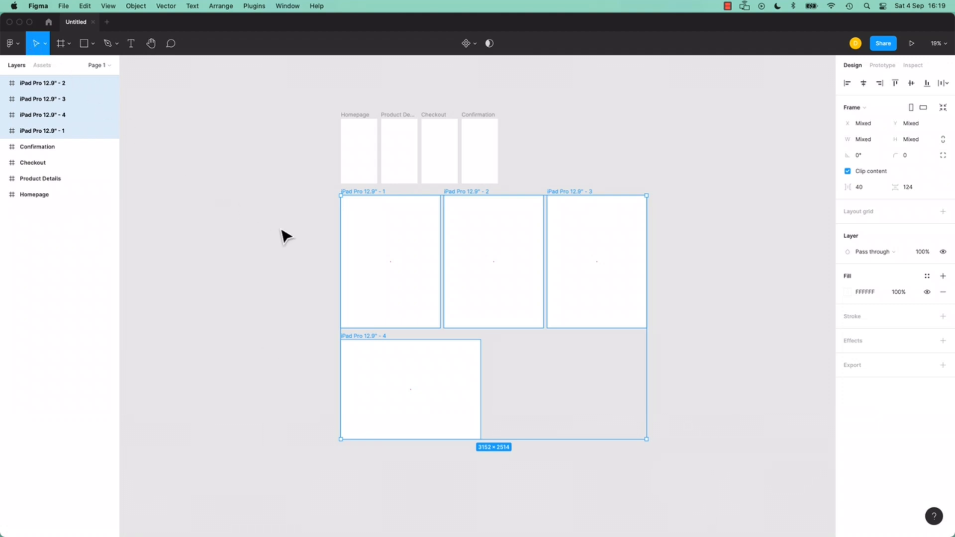
key("Delete")
Select the Homepage frame and examine the four phone frames at 100% and 50% magnification.
left_click(357, 116)
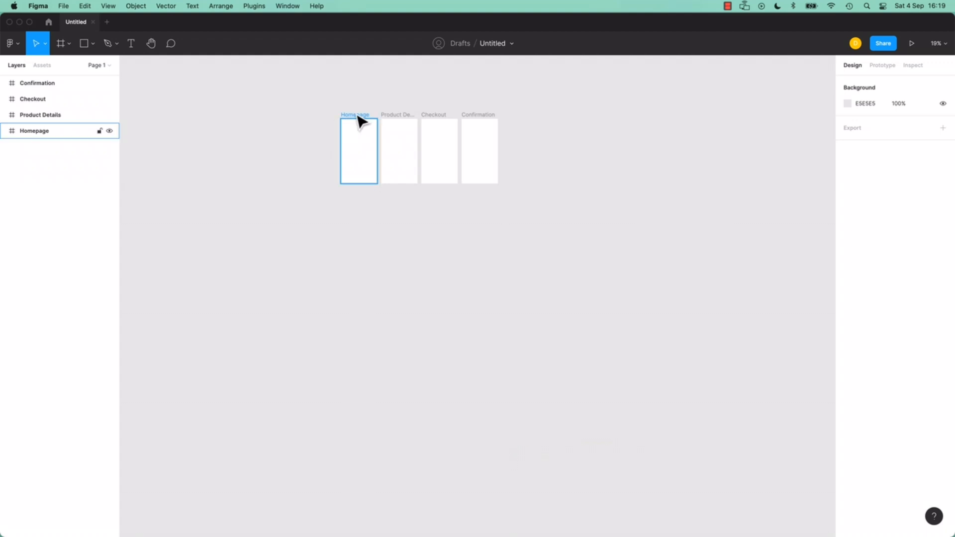
key("shift+0")
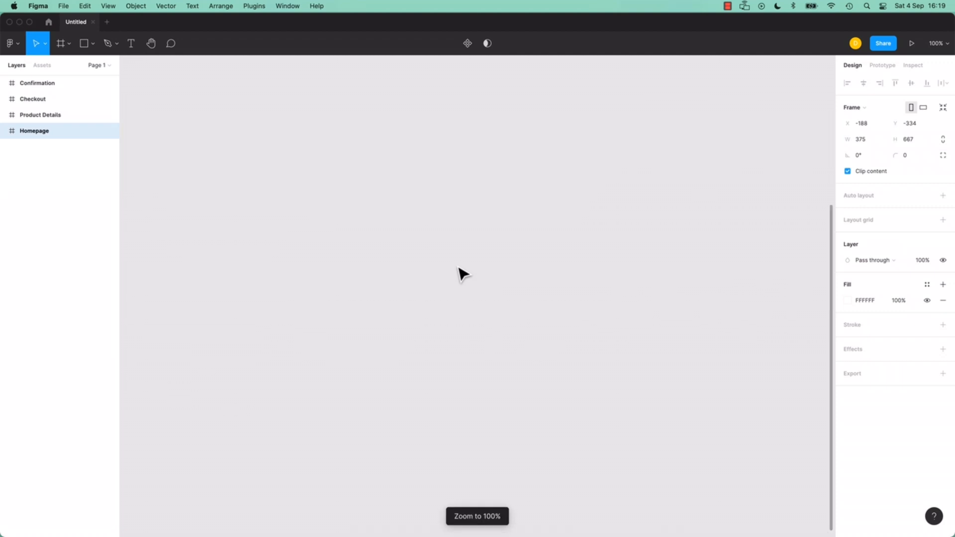
key("minus")
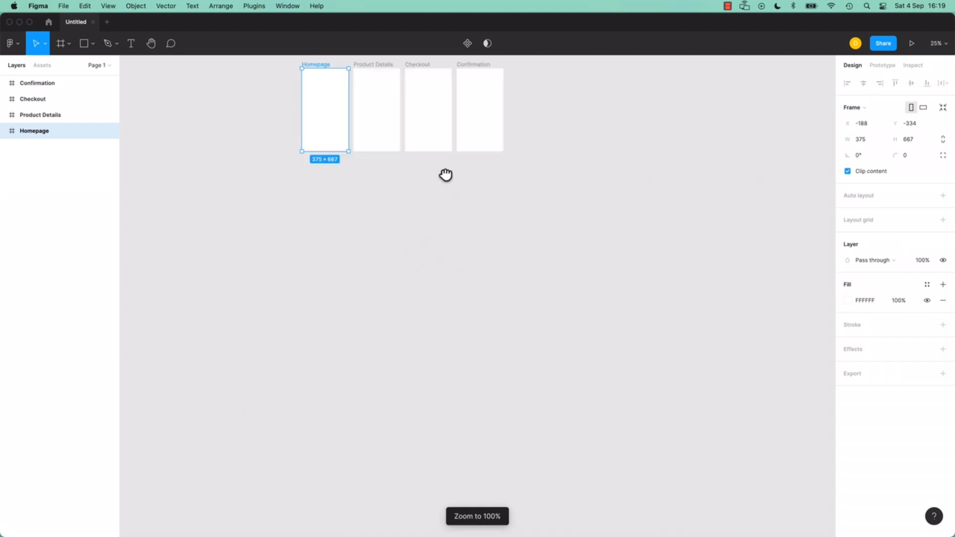
left_click_drag(445, 174, 518, 377)
key("plus")
key("plus")
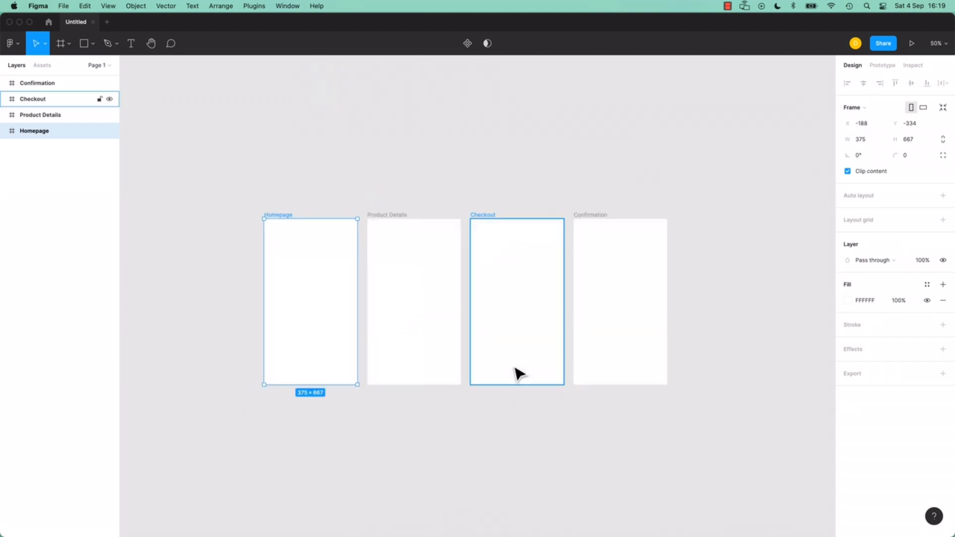
left_click_drag(307, 232, 441, 238)
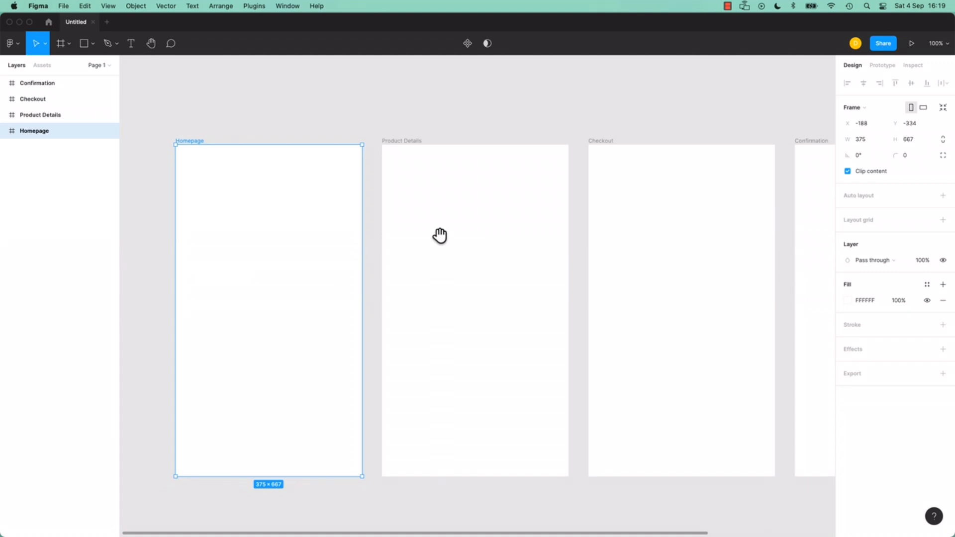
left_click_drag(732, 253, 685, 236)
key("minus")
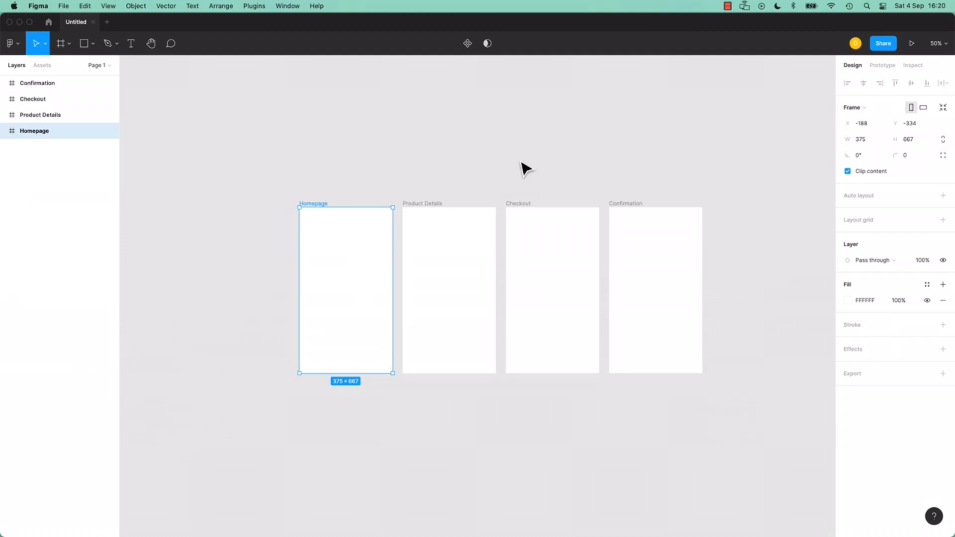
Deselect all frames and rename the untitled file as Scott Ecom V1.
left_click(457, 137)
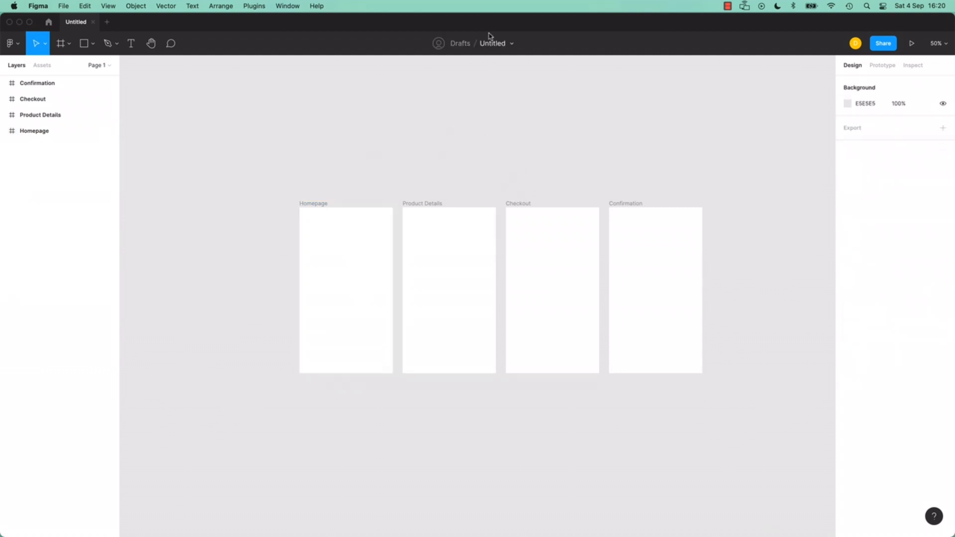
left_click(431, 209)
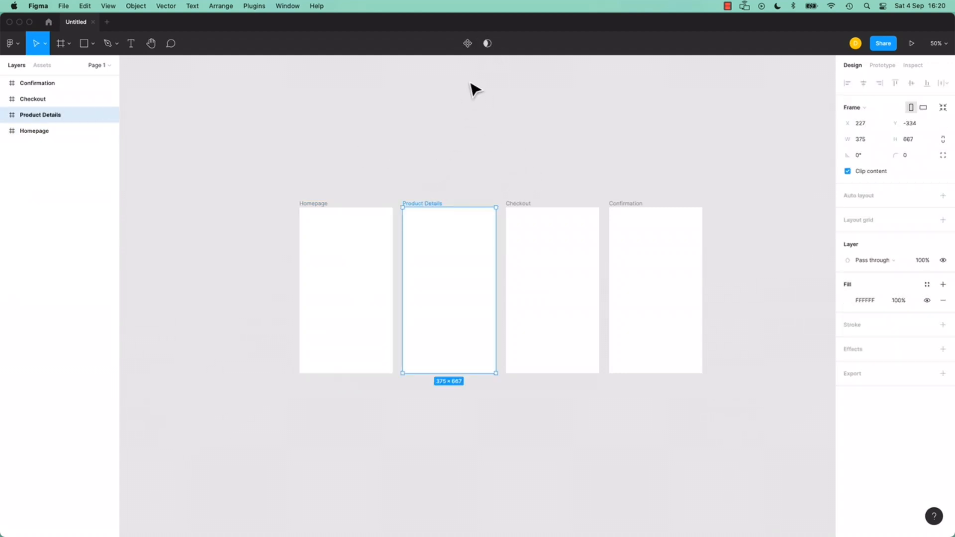
left_click(385, 182)
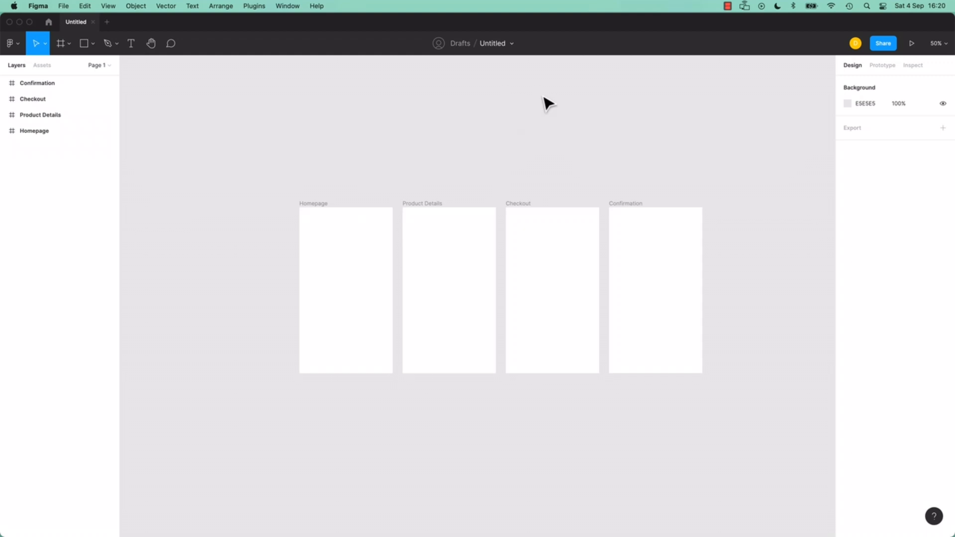
left_click(497, 46)
type("Scott")
type("Ecom V1")
key("Return")
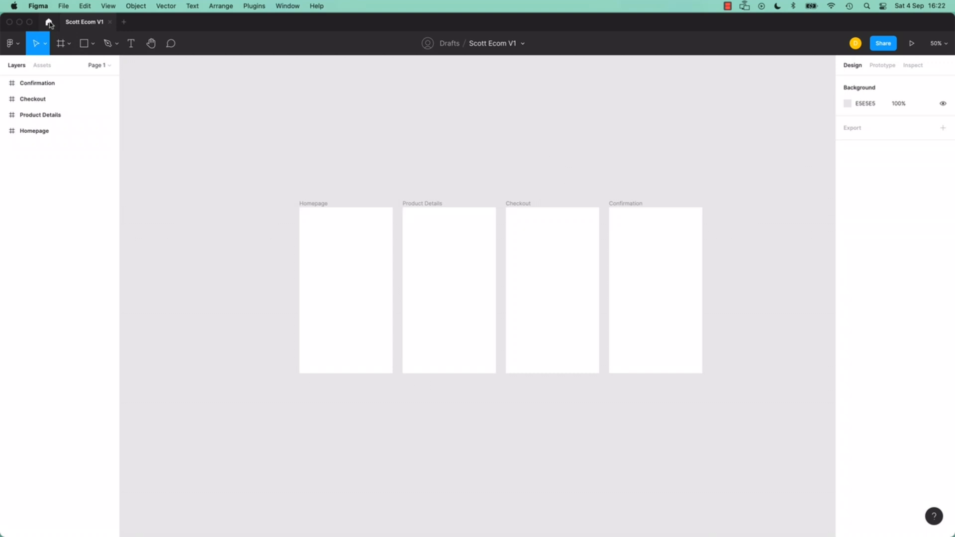
View the file browser home page and its account list, keeping the currently selected account.
left_click(10, 45)
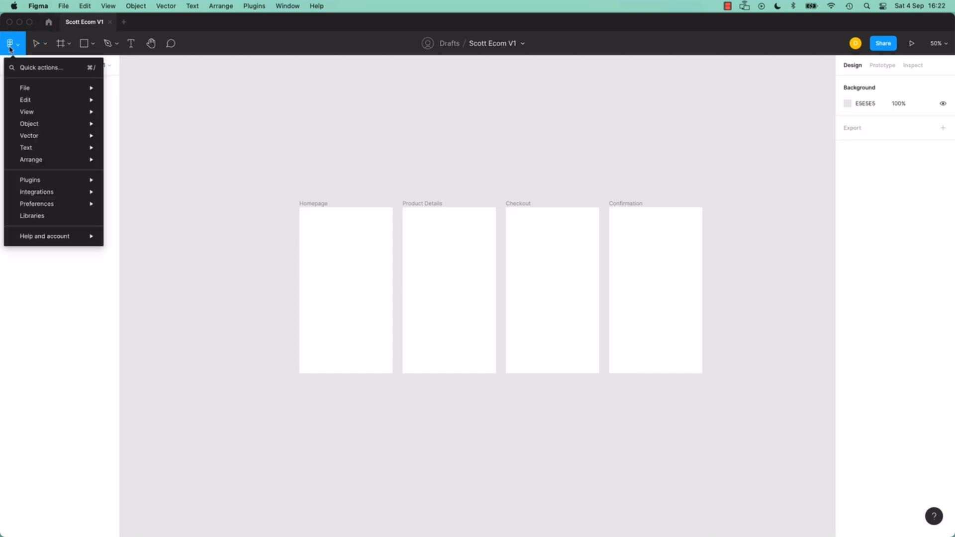
left_click(10, 44)
left_click(49, 22)
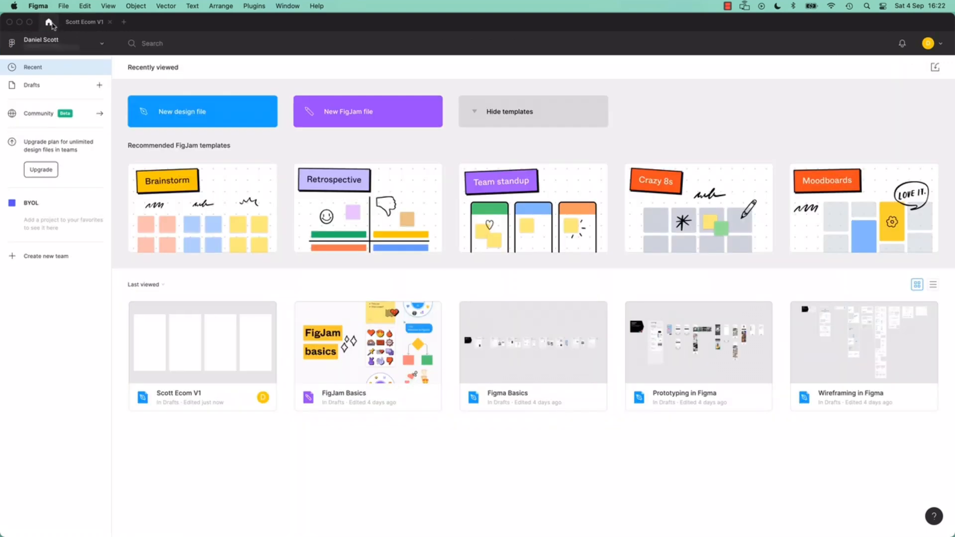
left_click(58, 49)
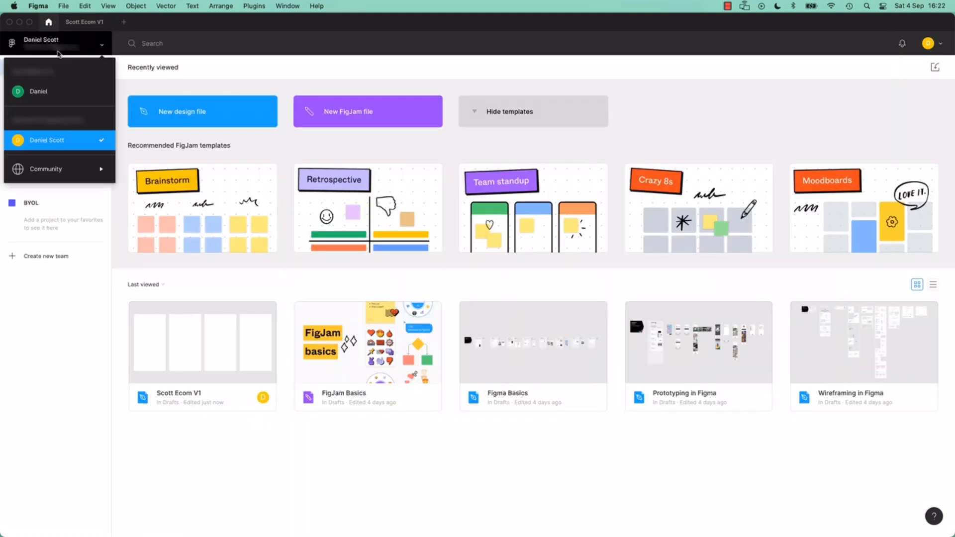
left_click(54, 145)
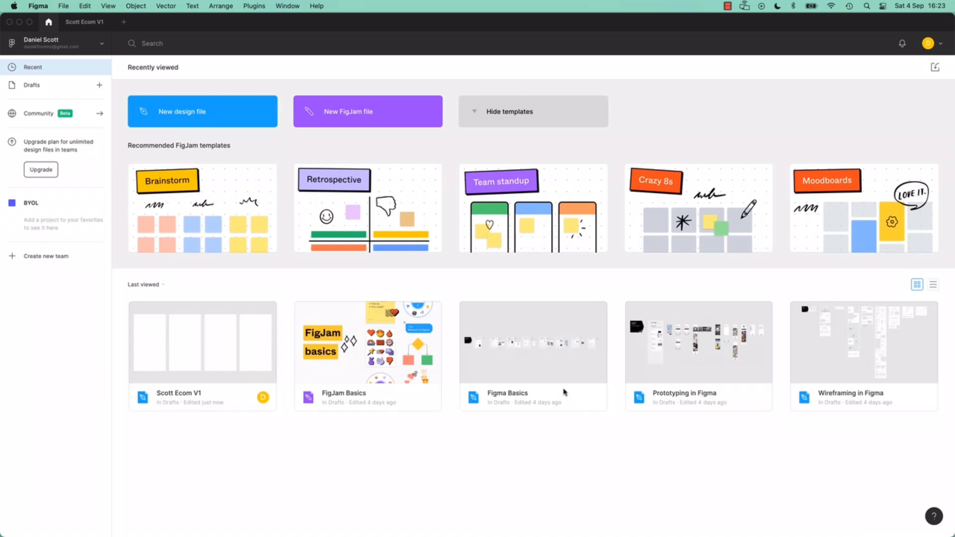
Check the file options for FigJam Basics, and return to the open Scott Ecom V1 file.
right_click(381, 393)
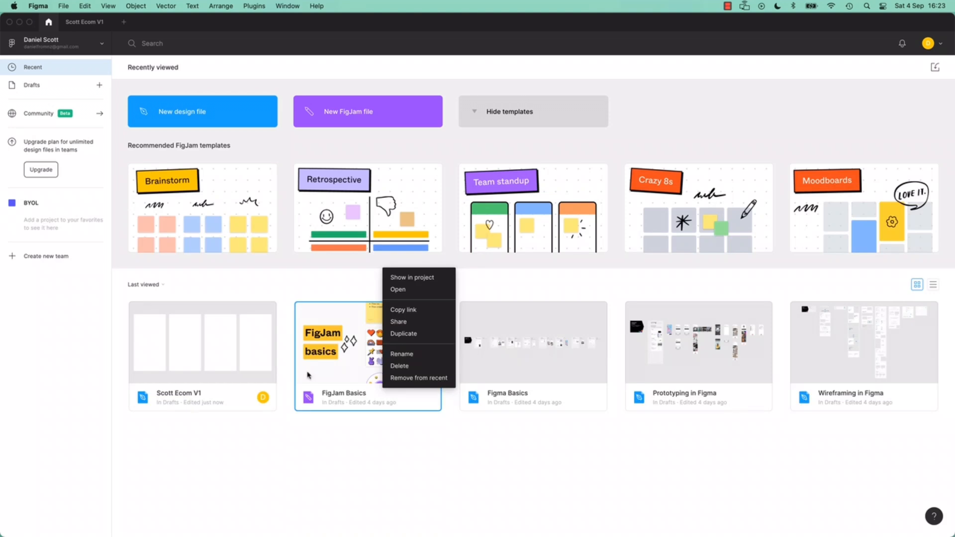
left_click(86, 24)
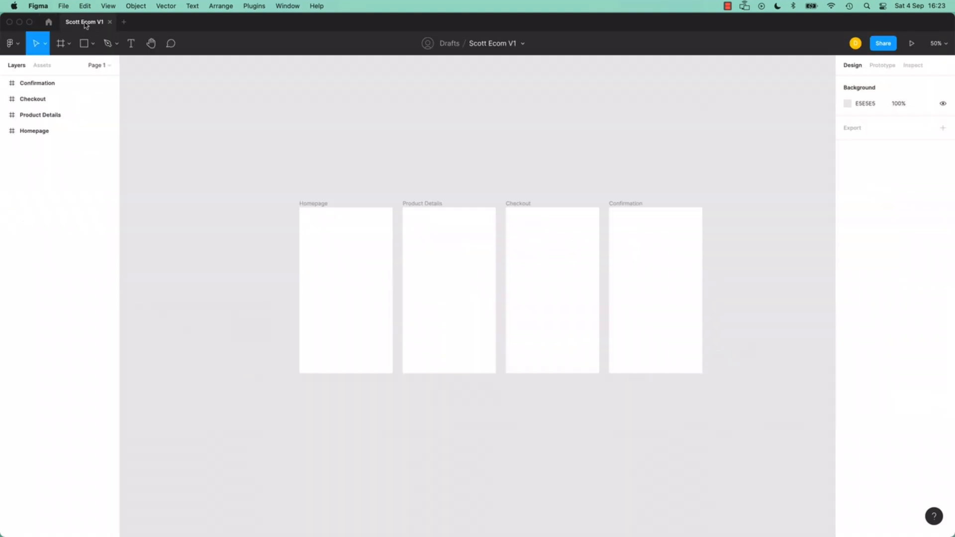
left_click(50, 22)
left_click(98, 25)
left_click(49, 22)
left_click(94, 27)
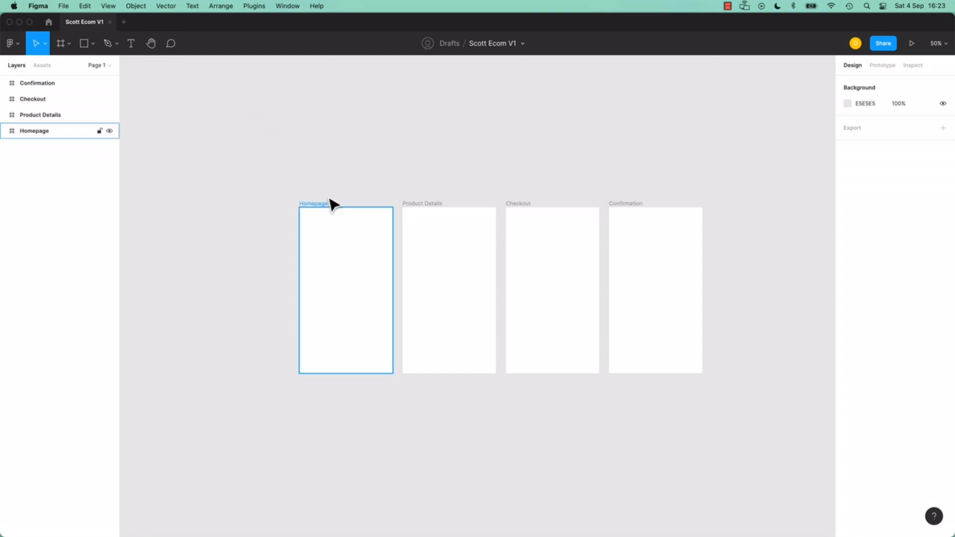
left_click(375, 266)
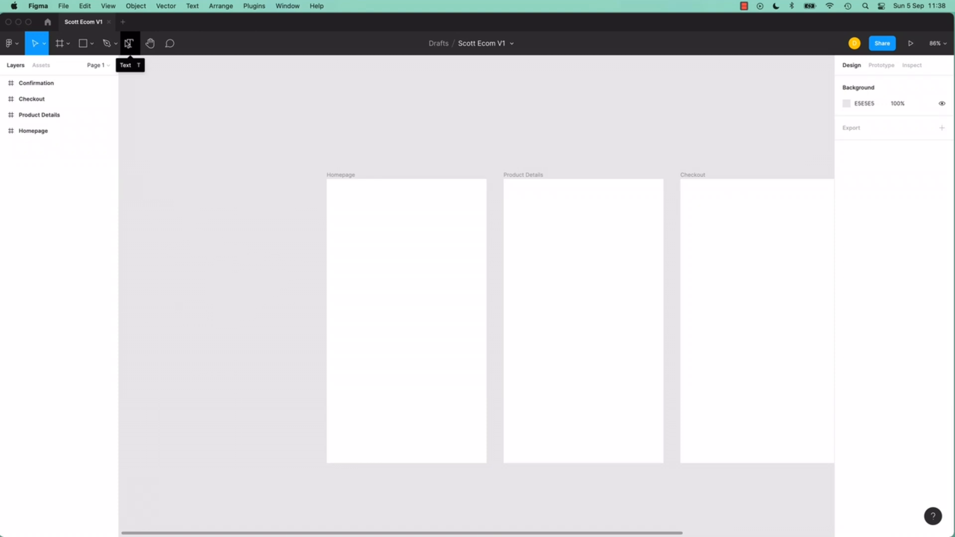
Try placing a single line of placeholder text in the upper part of the Homepage frame.
left_click(129, 44)
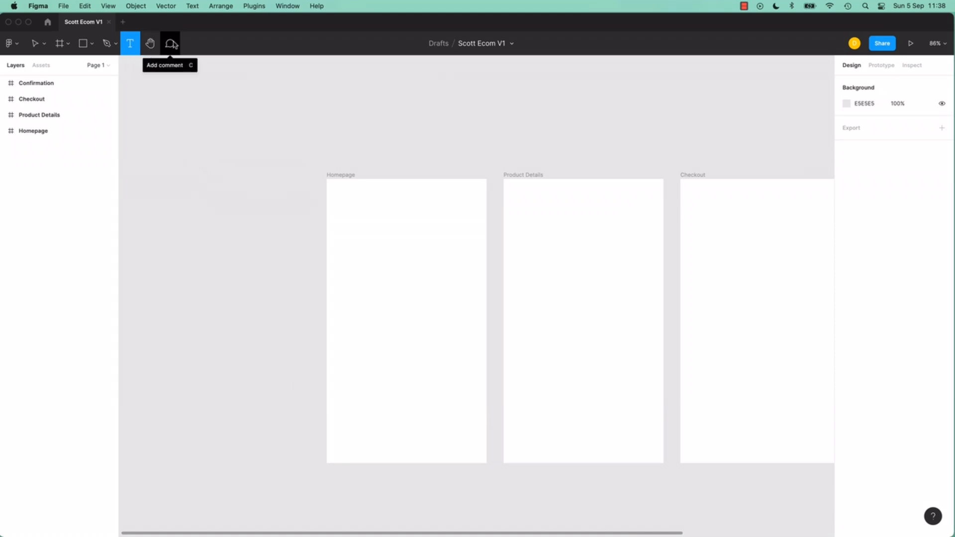
left_click(365, 242)
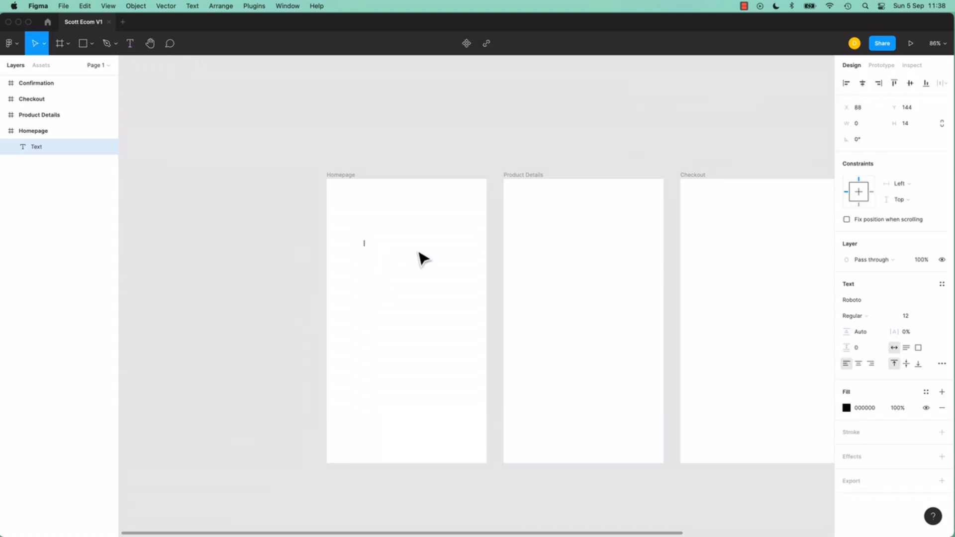
type("sdfjaskdlfjl;askd jf;laskjdf ;laskj d")
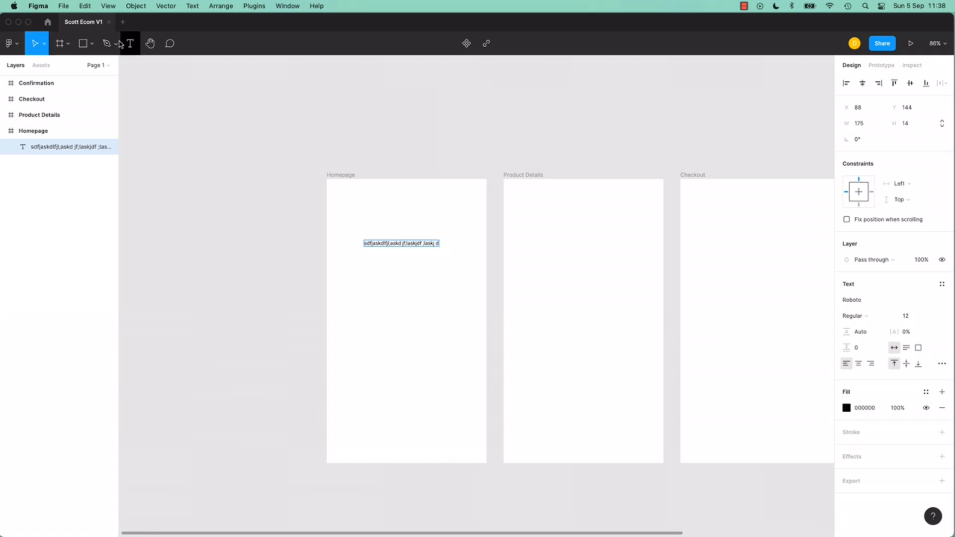
Try a text box about 200 × 129 below the first text and fill it with wrapping placeholder text.
key("t")
left_click_drag(360, 261, 445, 317)
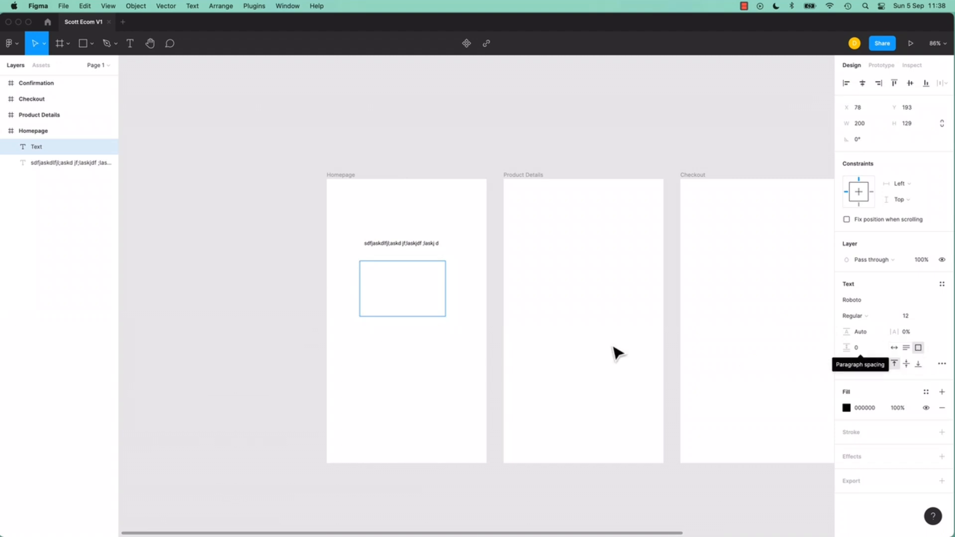
type("a;lskdjf ;laskd jfl; sakdlf;kj sdl;kfj als;dkjf ;laskjdf ;lks")
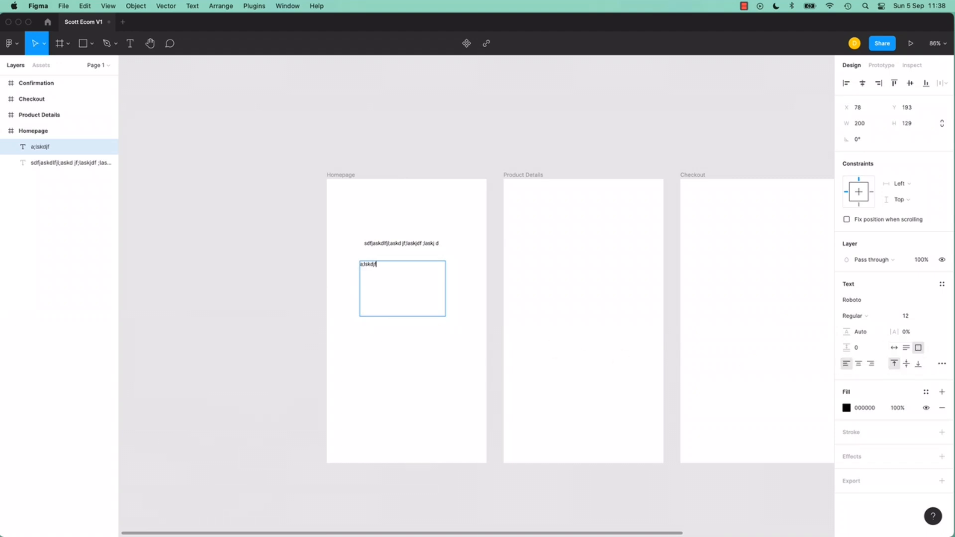
type("ajd ;flkasj;dlkf jasldkfj as;")
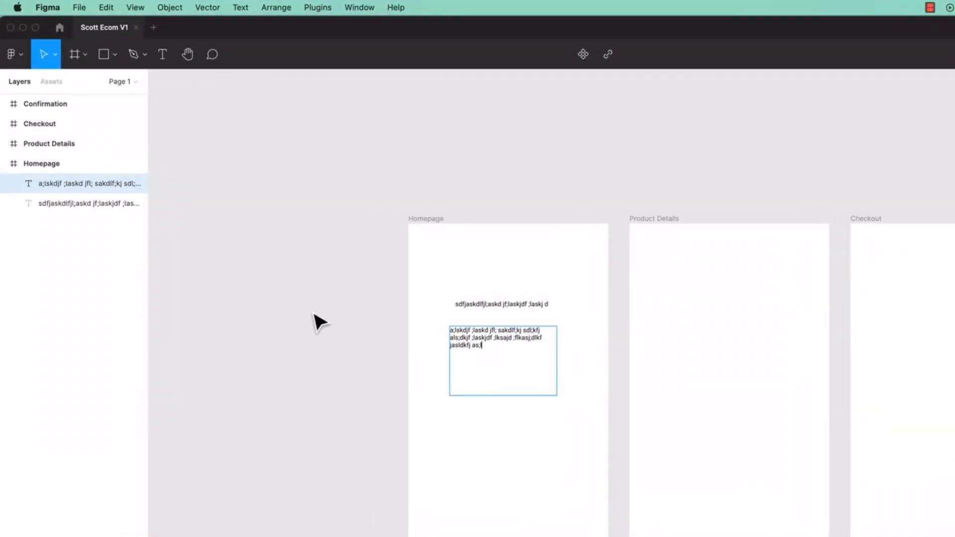
Undo both placeholder texts on the Homepage frame.
key("super+z")
key("super+z")
key("super+z")
key("super+z")
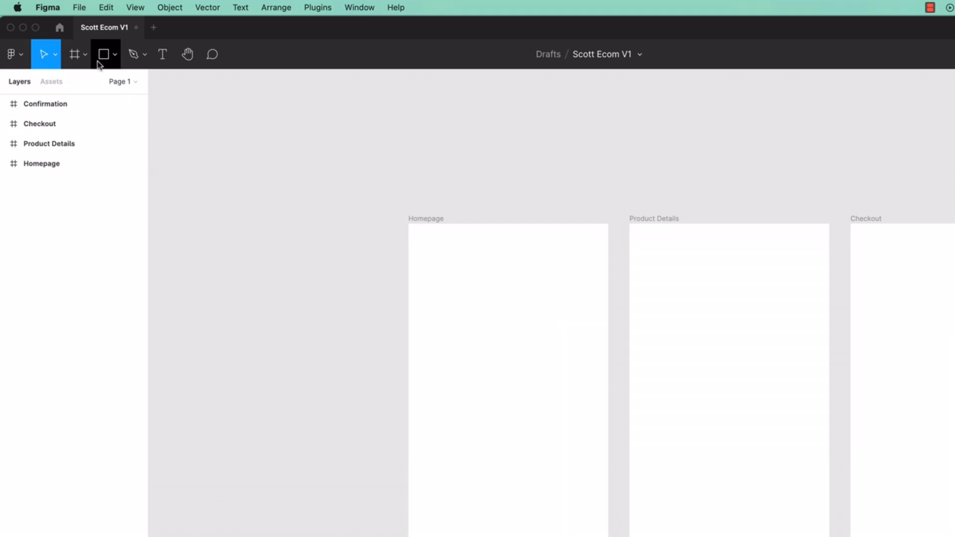
left_click(108, 9)
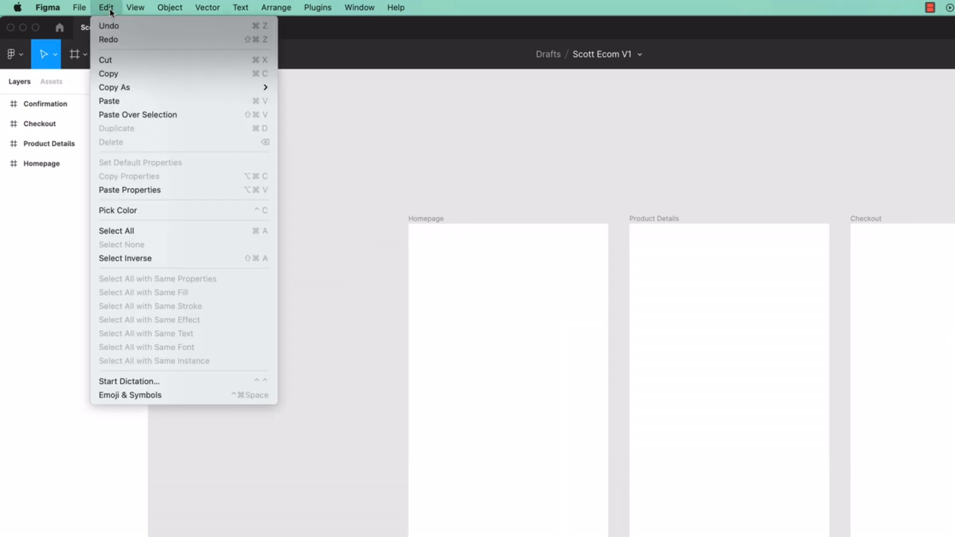
left_click(432, 174)
left_click(23, 59)
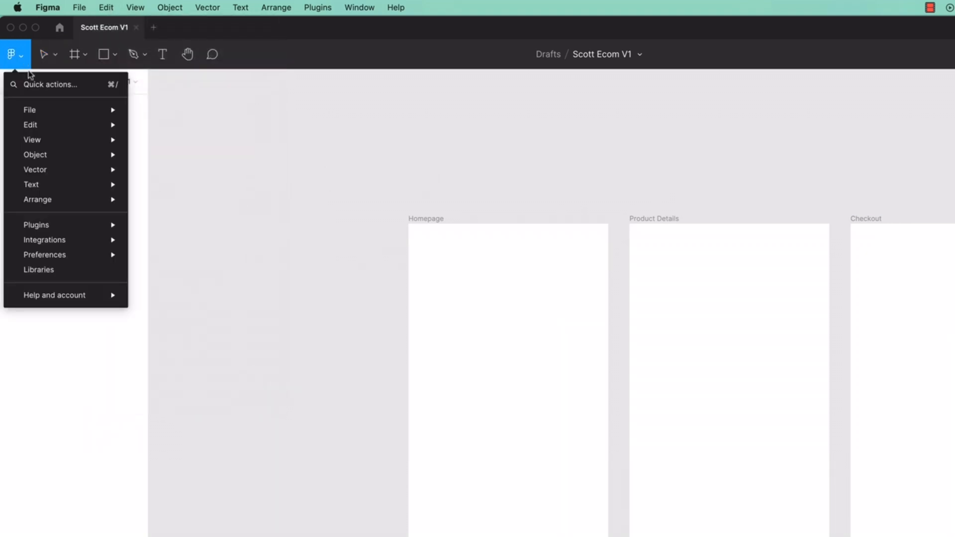
mouse_move(53, 125)
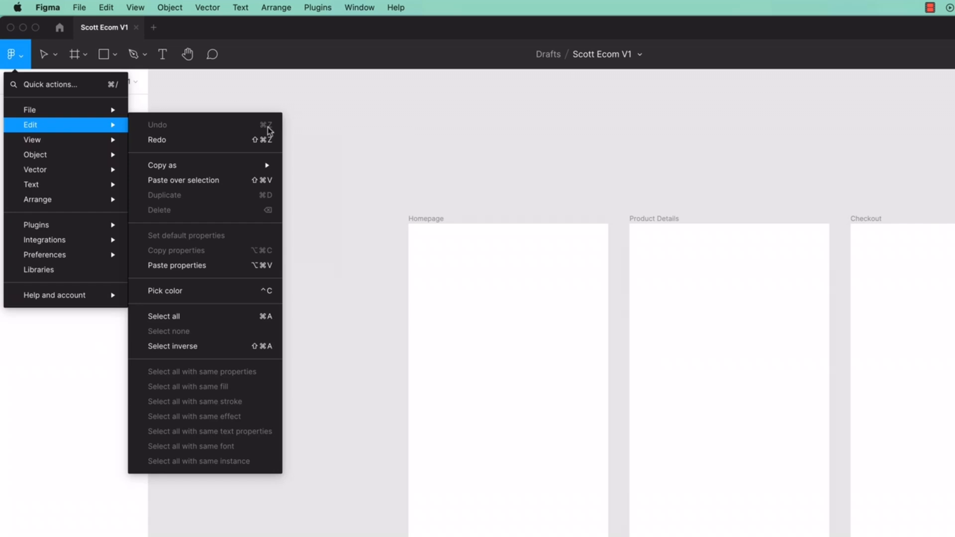
left_click(488, 143)
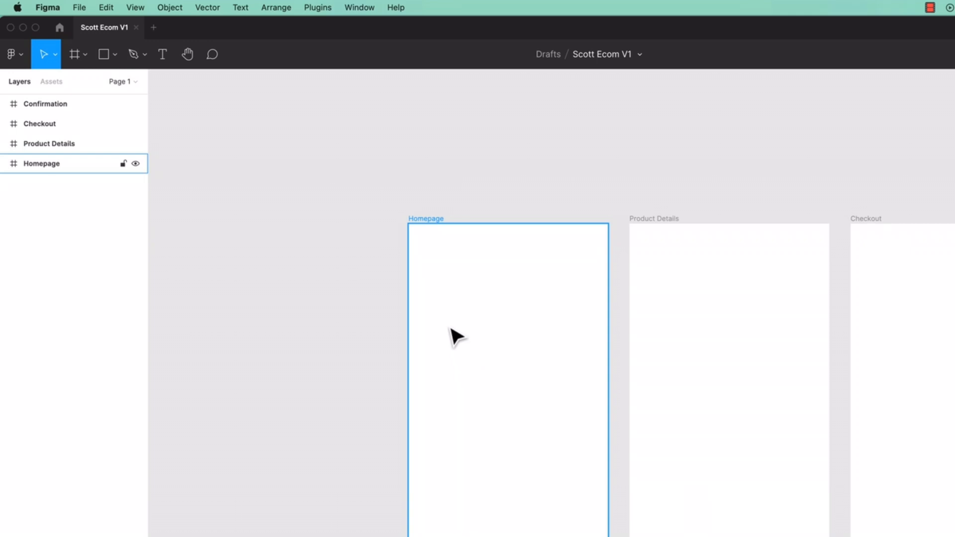
Add the text SCOTT HEADPHONES to the Homepage frame and move it up near the frame's top.
key("t")
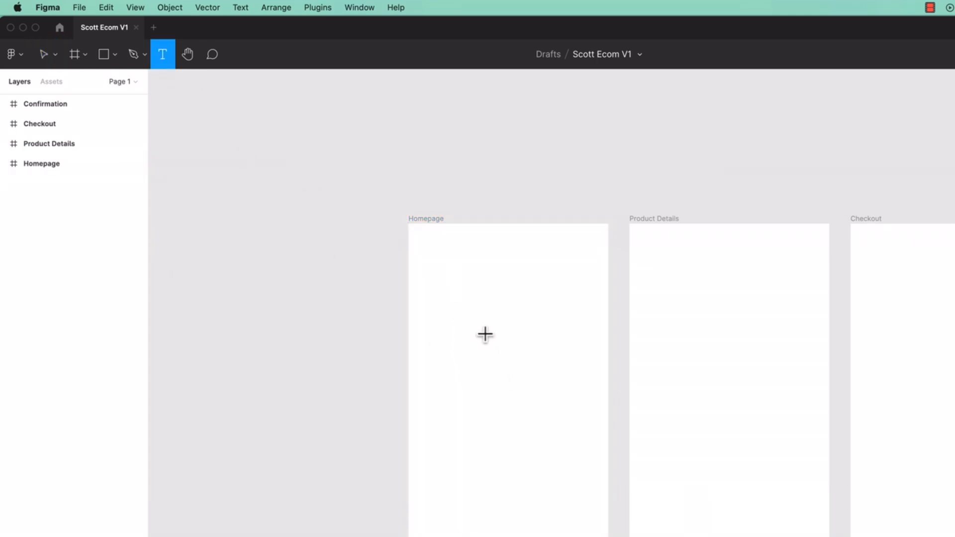
left_click(466, 320)
type("S")
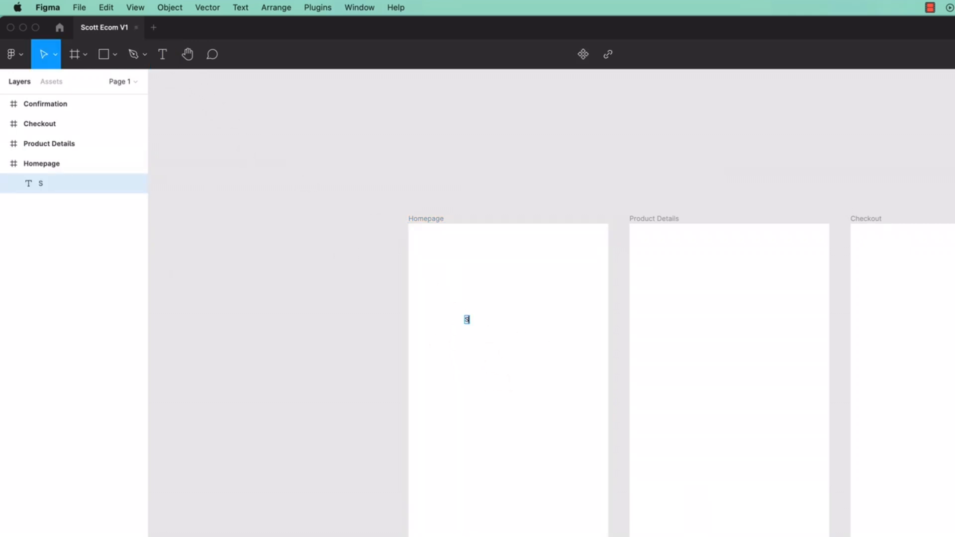
type("COTT HEADPHONES")
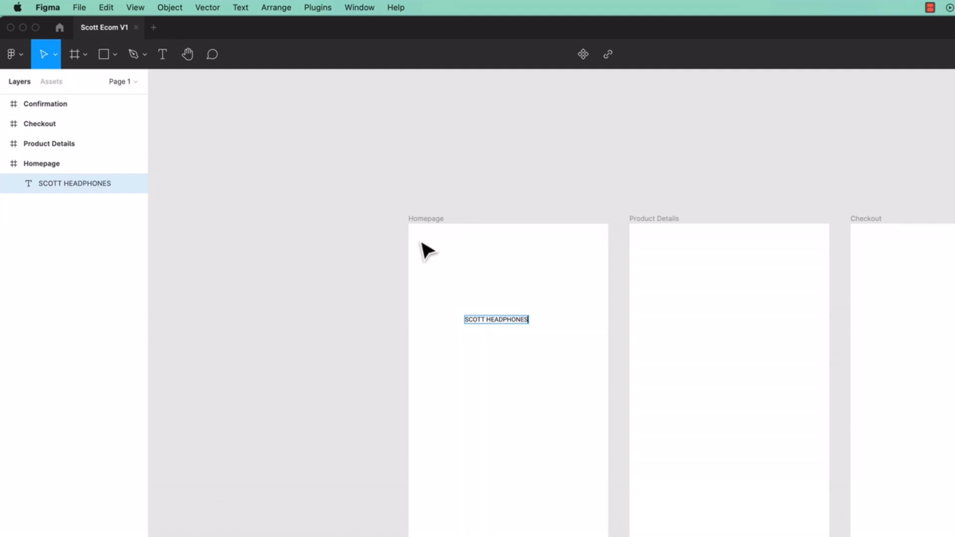
key("Escape")
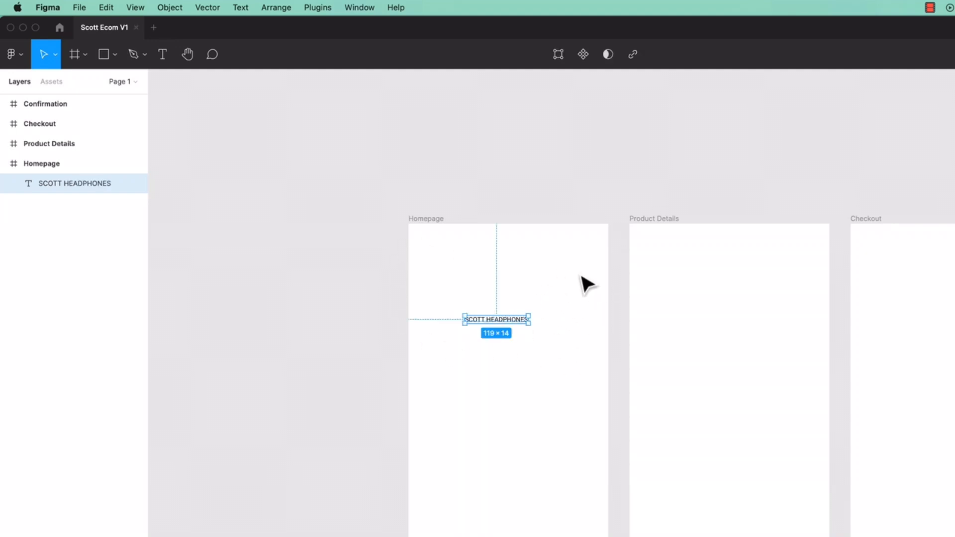
left_click_drag(516, 322, 496, 277)
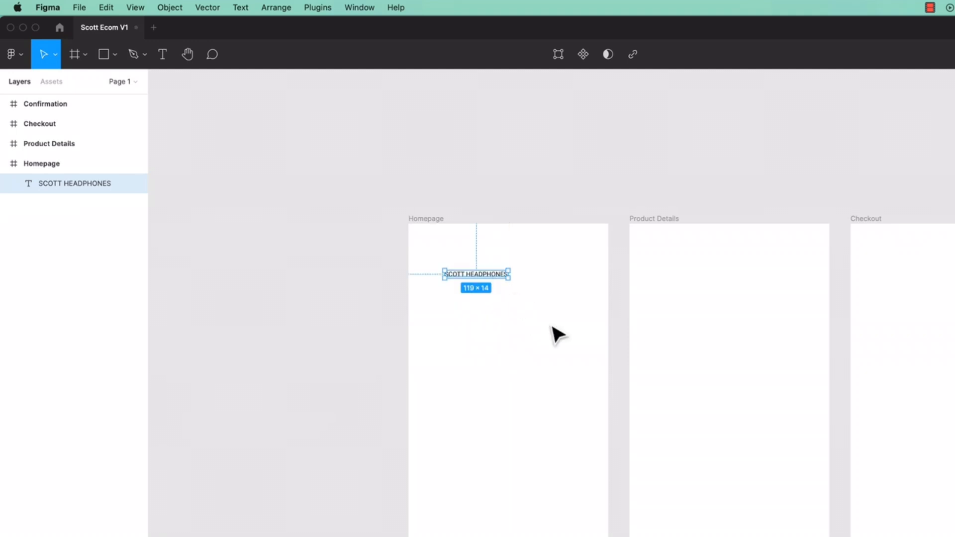
Draw a text box about 250 × 118 below the title, enter "This is our marketing message." and set it to auto width.
left_click(163, 54)
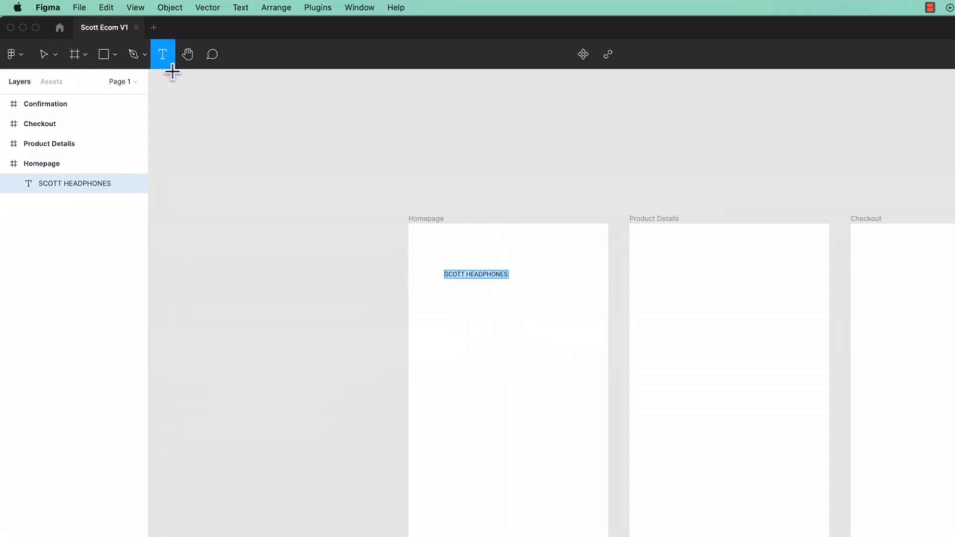
left_click_drag(447, 332, 582, 400)
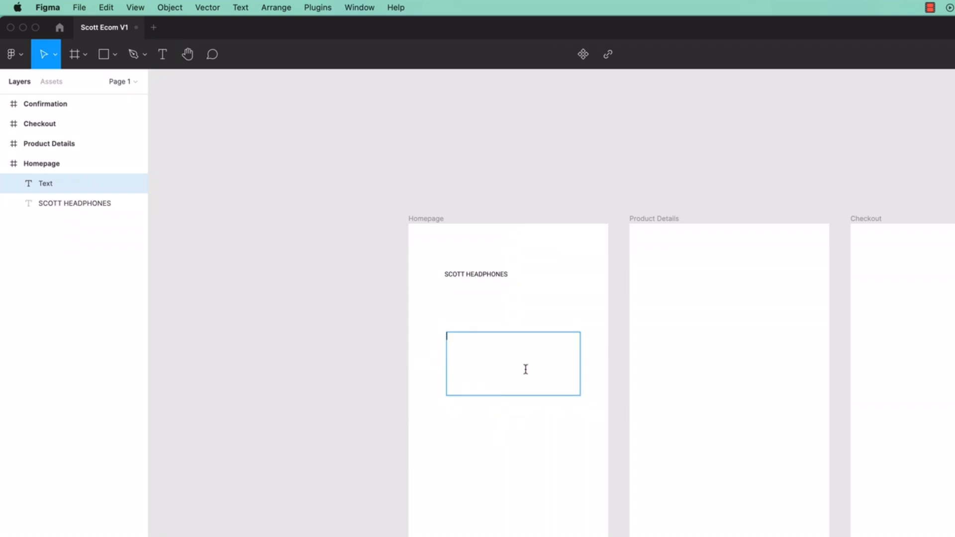
type("THIS")
key("BackSpace")
key("BackSpace")
key("BackSpace")
key("BackSpace")
type("his is our mark")
type("eting message.")
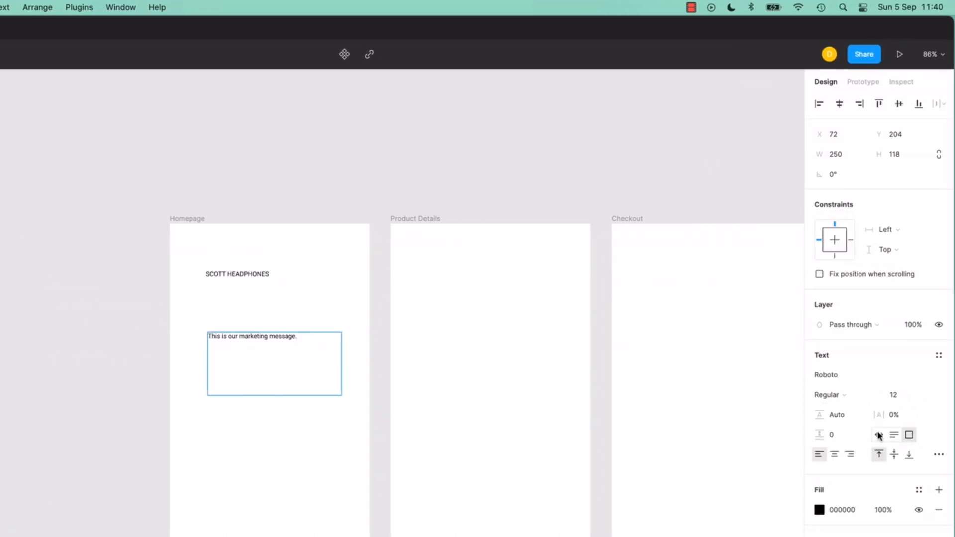
left_click(879, 436)
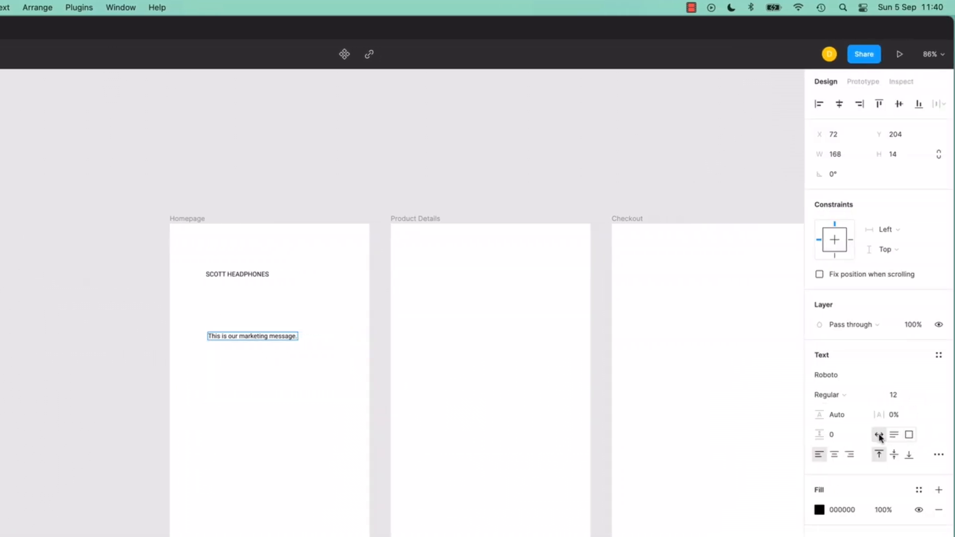
Try a fixed-size box for the SCOTT HEADPHONES title with extra placeholder text added, and undo it.
left_click(260, 273)
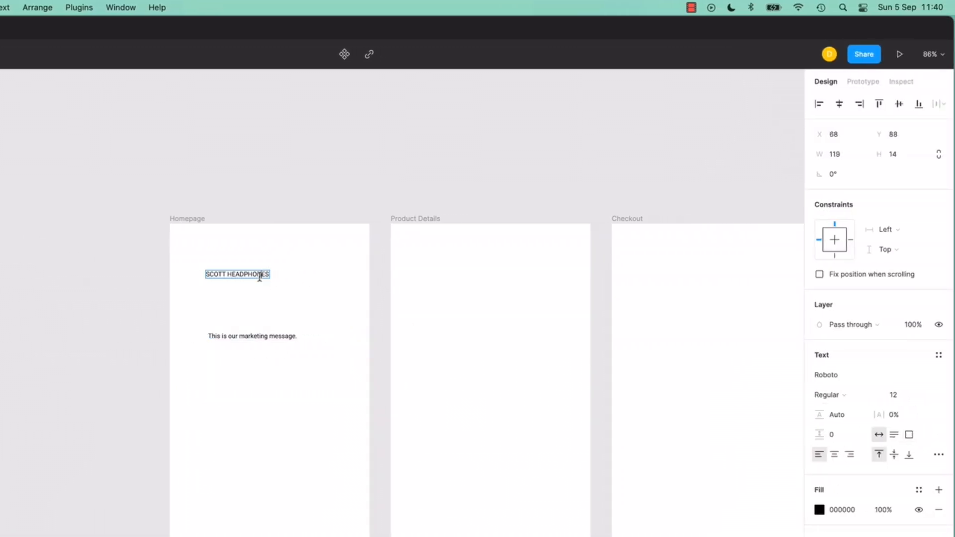
left_click(909, 437)
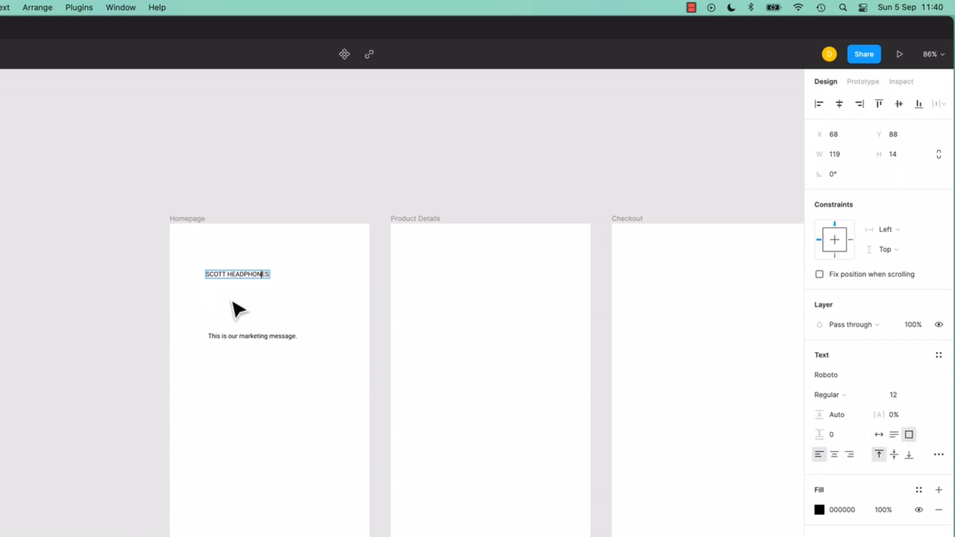
type("slakdjf; alksdjfl;aksjdf;la")
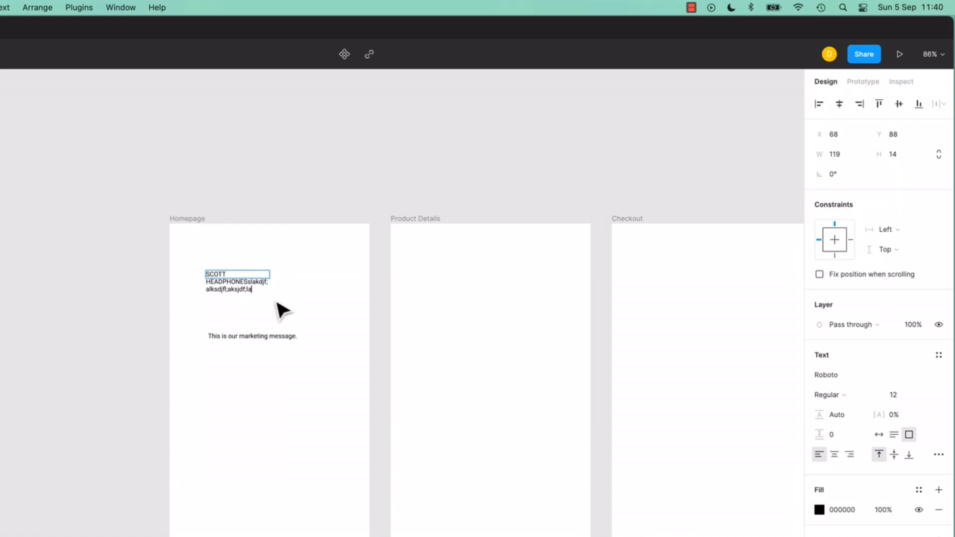
key("super+z")
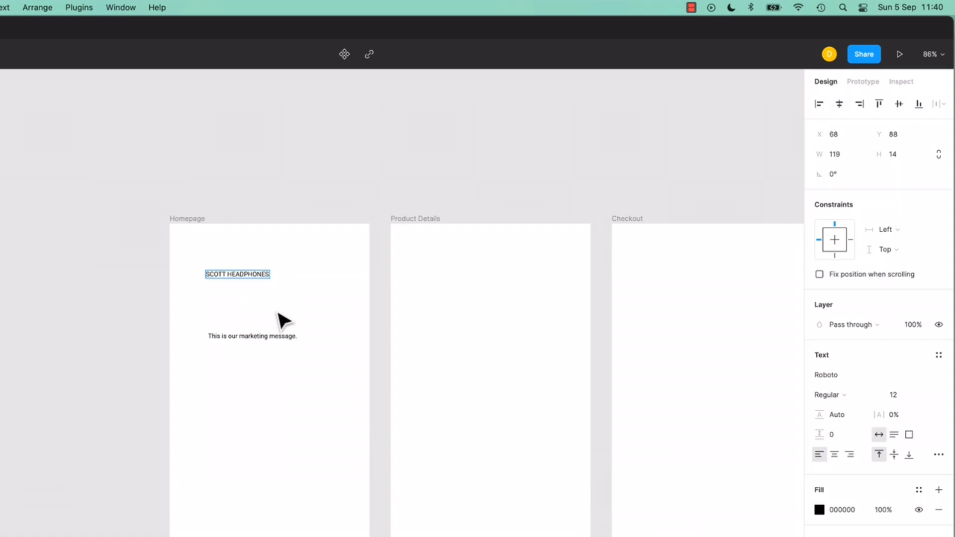
Try deleting the wording of the marketing message text on the Homepage, and restore the full sentence.
left_click(295, 337)
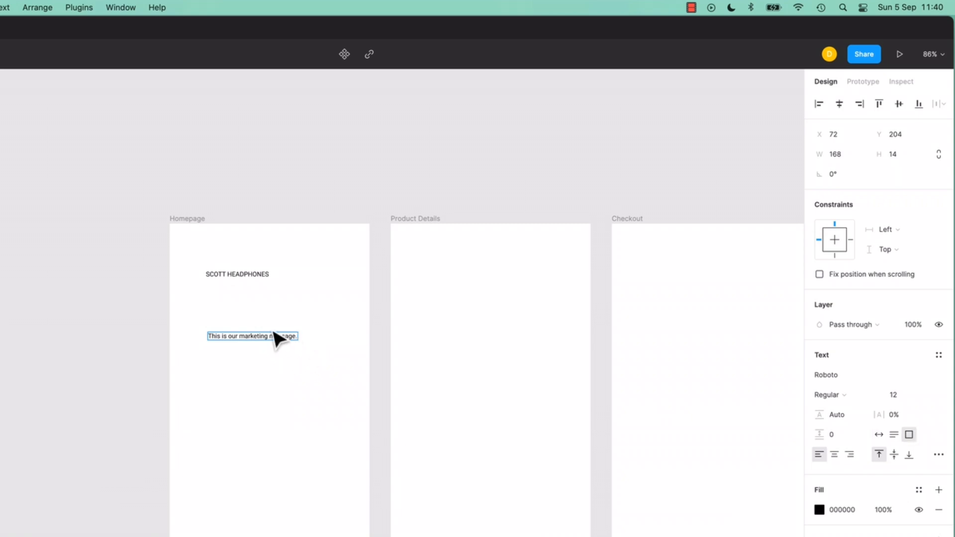
key("BackSpace")
key("BackSpace")
key("BackSpace")
key("BackSpace")
key("BackSpace")
key("BackSpace")
key("BackSpace")
key("BackSpace")
key("BackSpace")
key("BackSpace")
key("BackSpace")
key("BackSpace")
key("BackSpace")
key("BackSpace")
key("BackSpace")
key("BackSpace")
key("BackSpace")
key("BackSpace")
key("BackSpace")
key("BackSpace")
key("BackSpace")
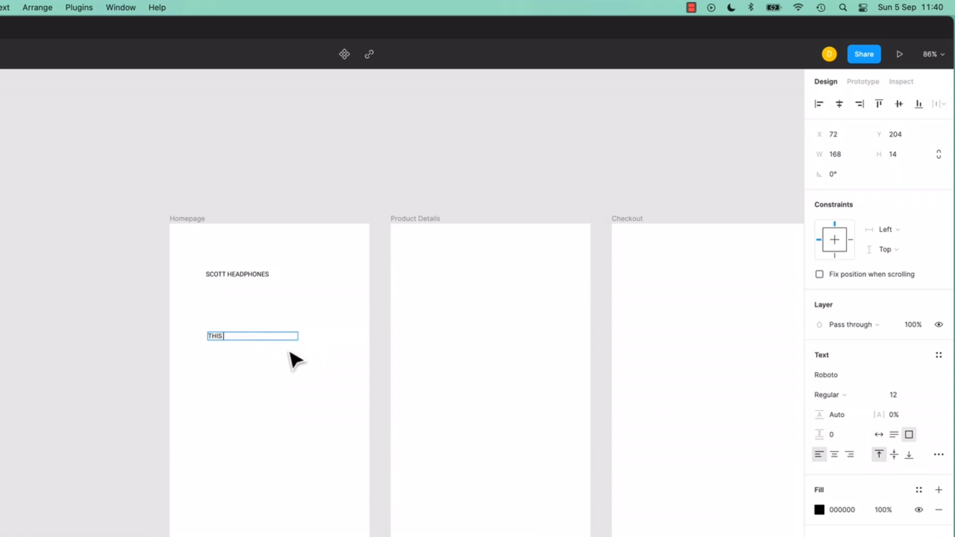
key("super+z")
key("super+z")
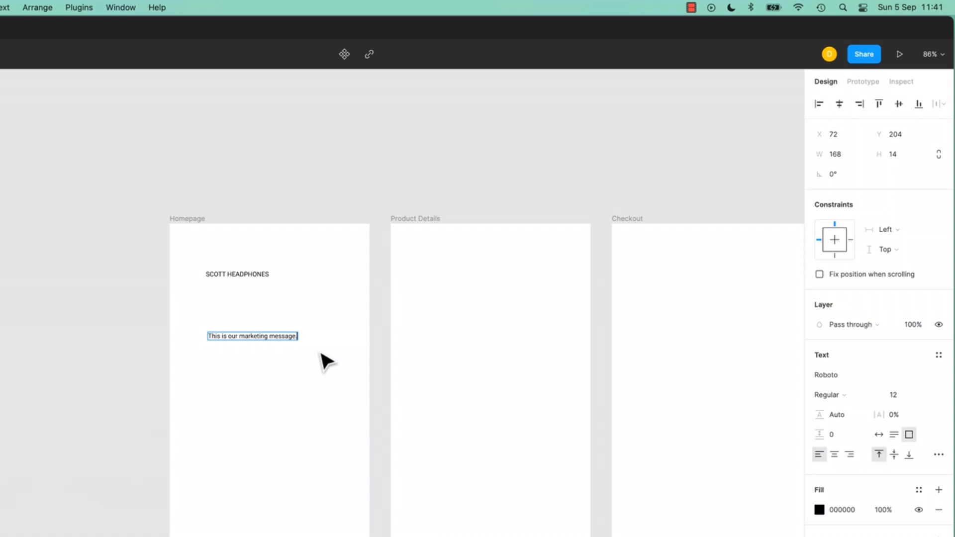
Make the marketing message a fixed-size text box and enlarge it to about 244 × 158.
key("Escape")
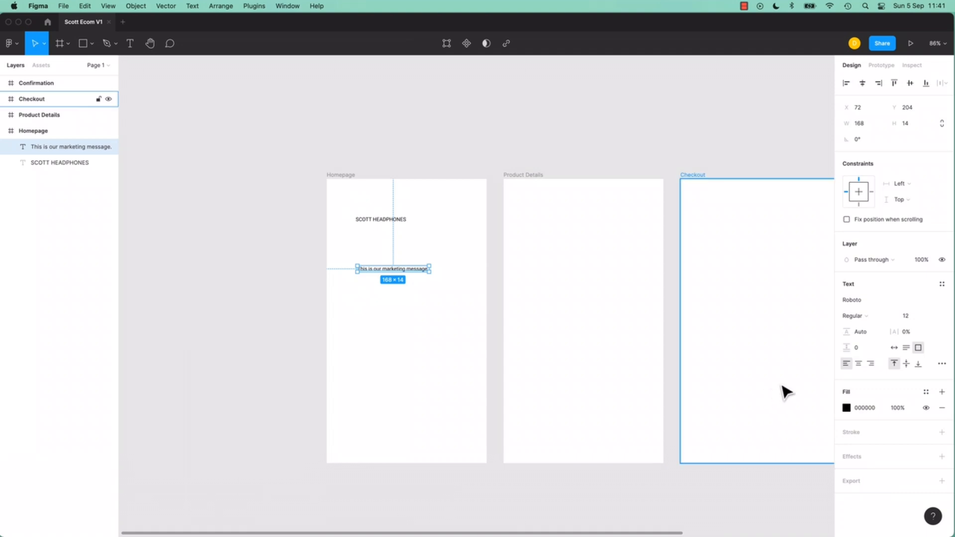
left_click(919, 347)
left_click_drag(430, 272, 461, 336)
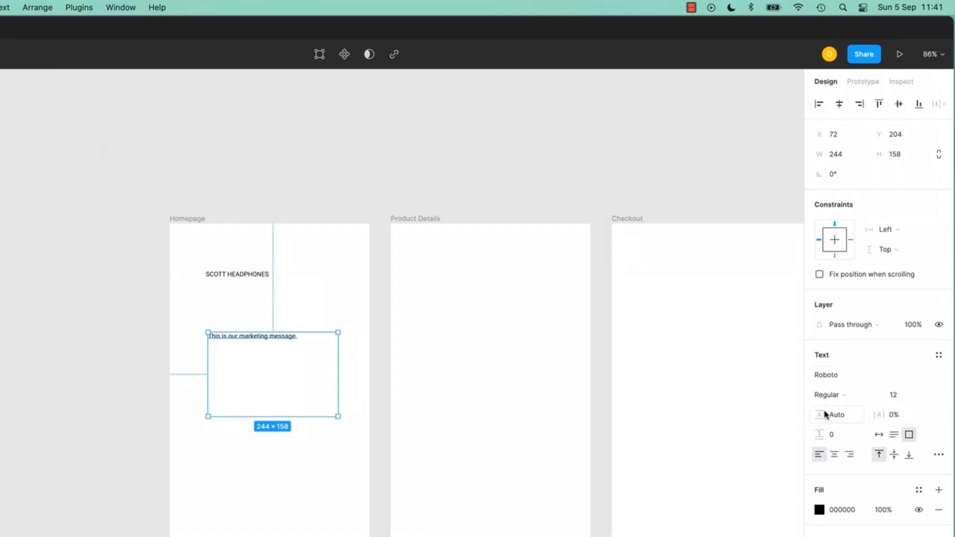
left_click(896, 396)
left_click(924, 400)
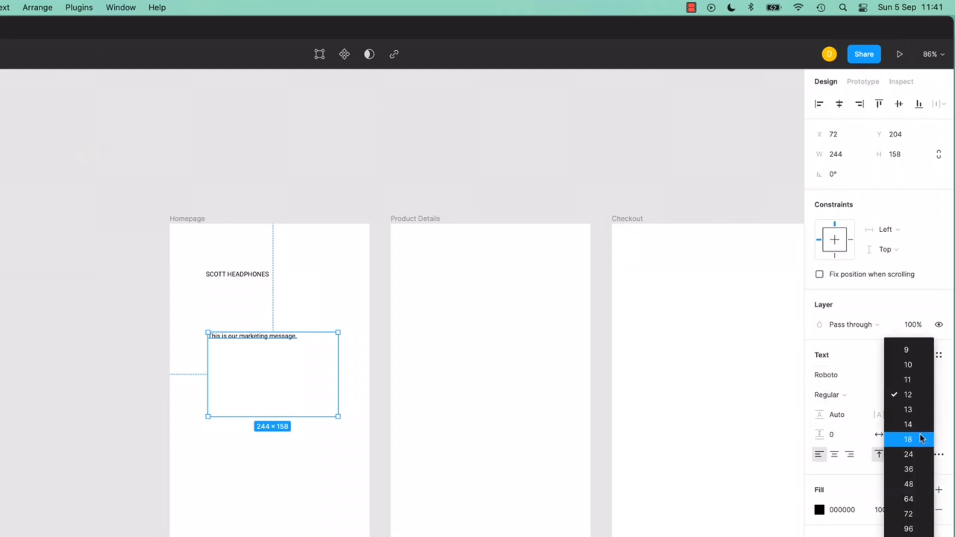
left_click(920, 484)
key("Escape")
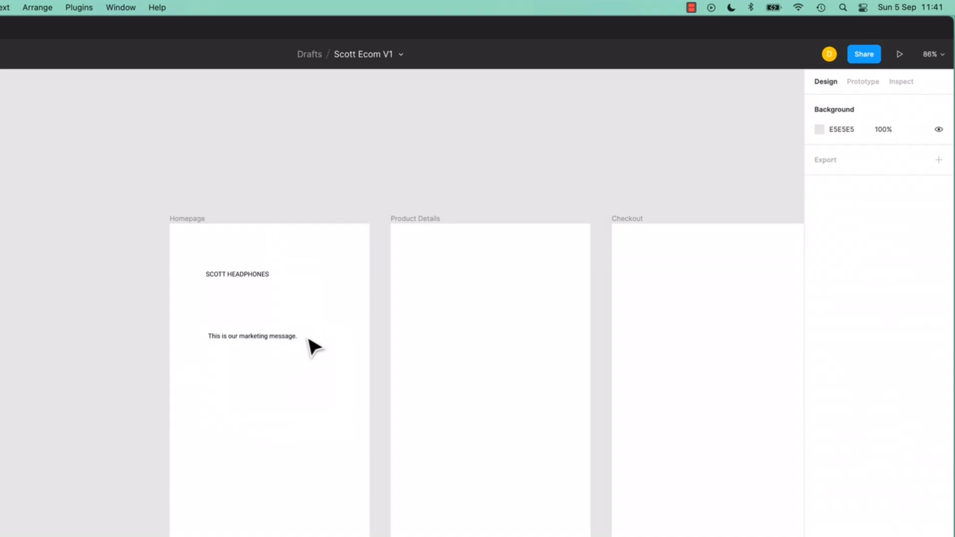
Set the full marketing message sentence to font size 48 and centre its text horizontally.
double_click(298, 337)
left_click_drag(307, 336, 200, 335)
left_click(930, 398)
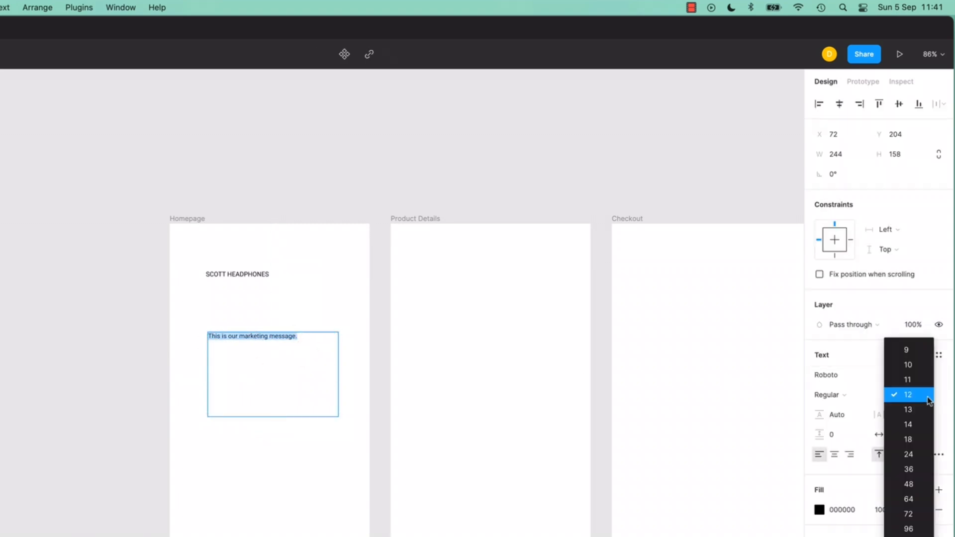
left_click(916, 485)
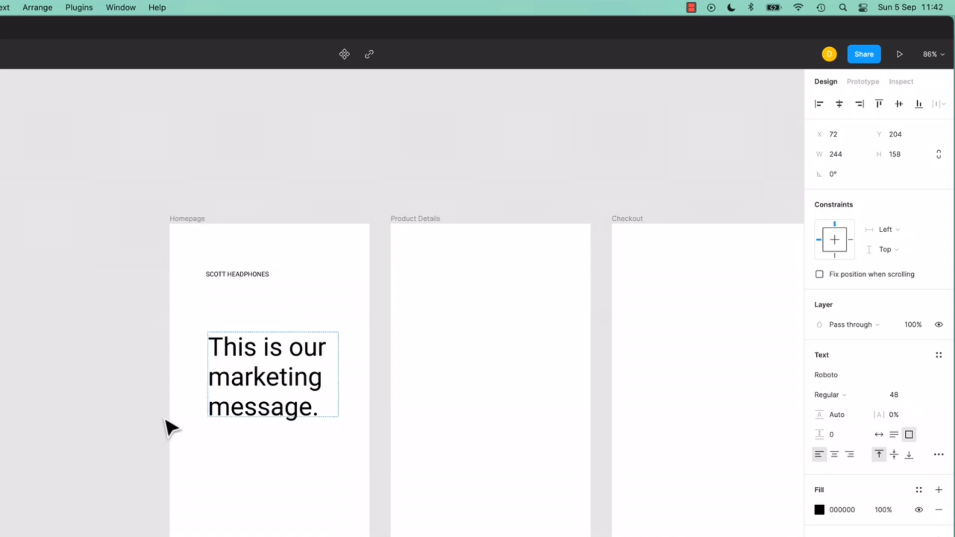
double_click(206, 411)
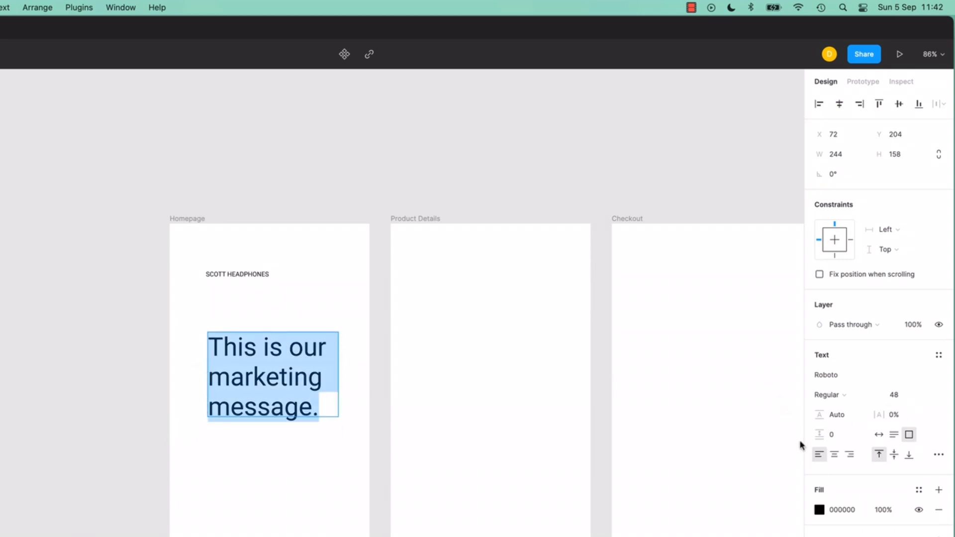
left_click(834, 455)
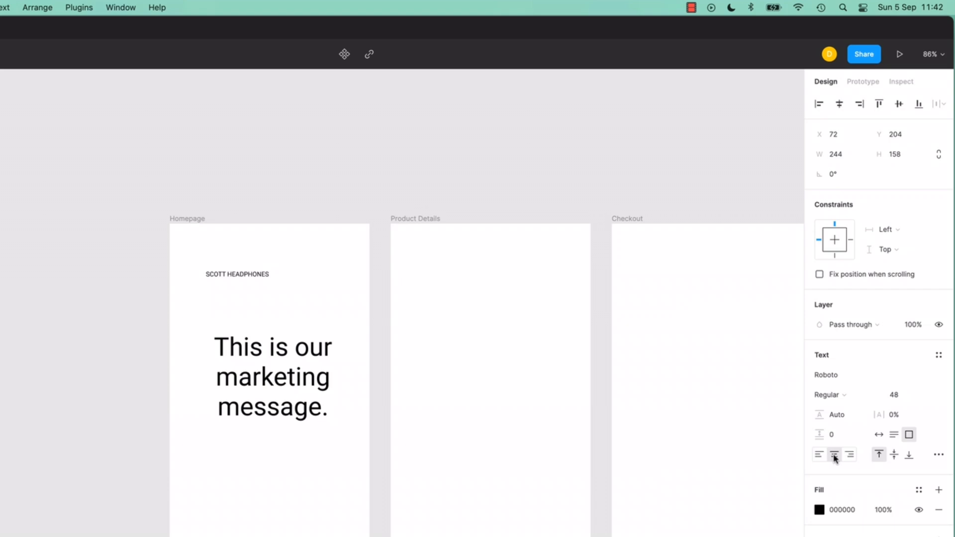
Try a line height of 137.2% and a letter spacing of 10% on the marketing message, undoing each.
double_click(264, 398)
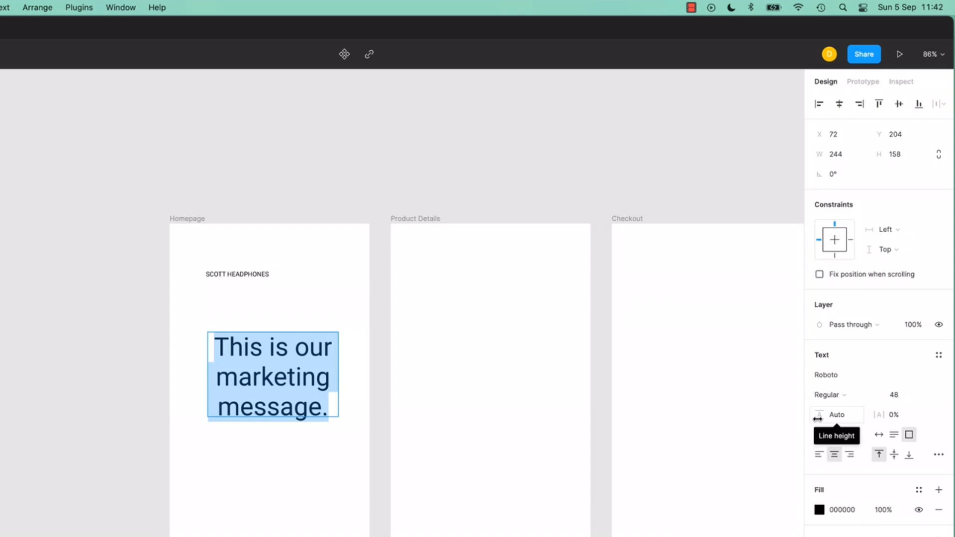
left_click_drag(819, 420, 846, 420)
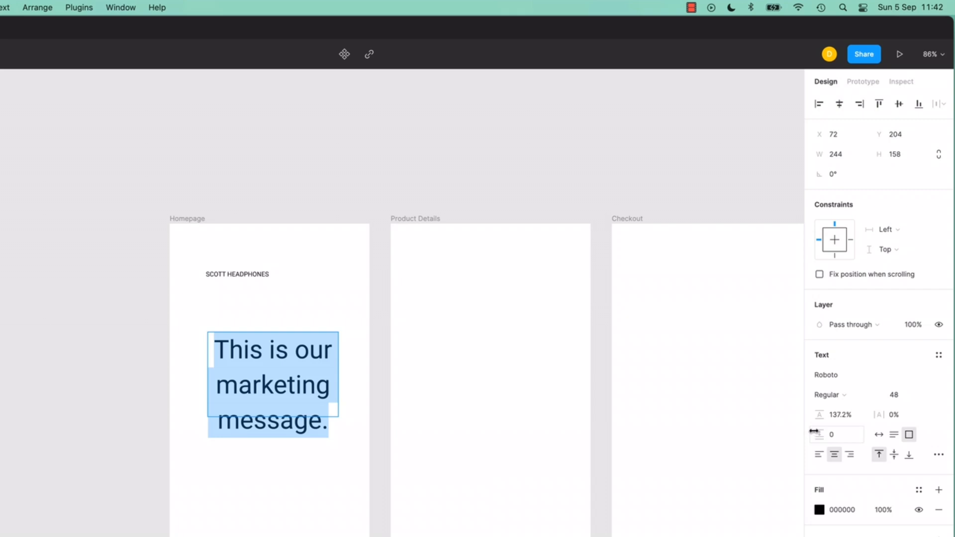
key("cmd+z")
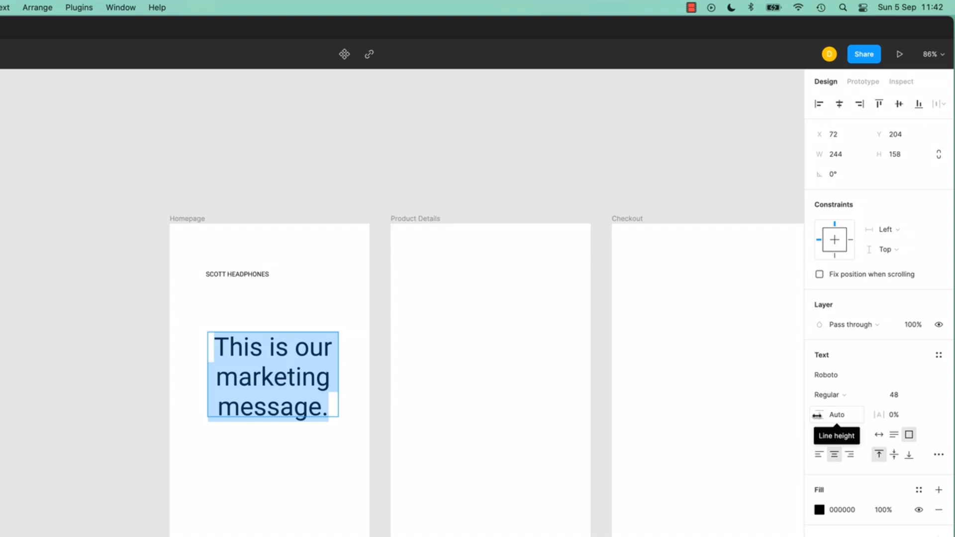
left_click_drag(874, 417, 882, 418)
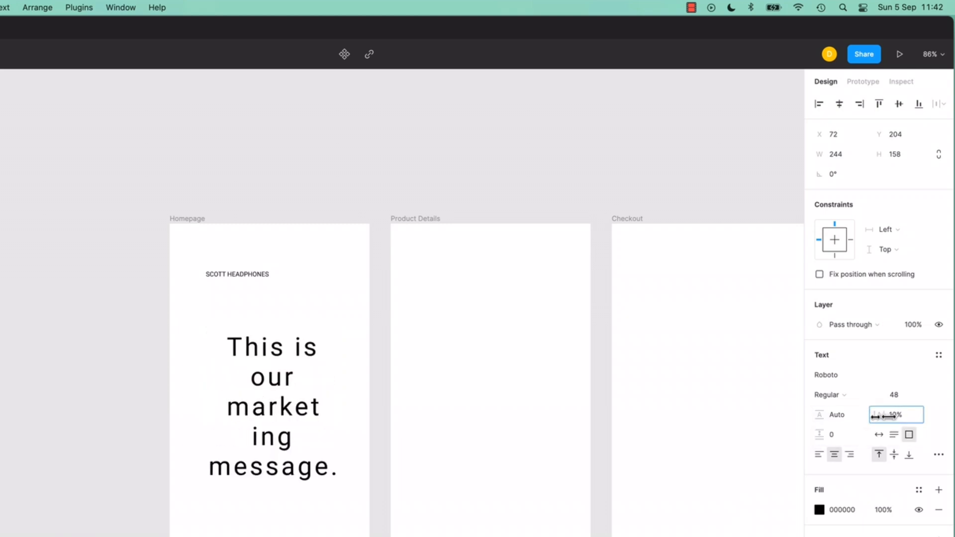
key("super+z")
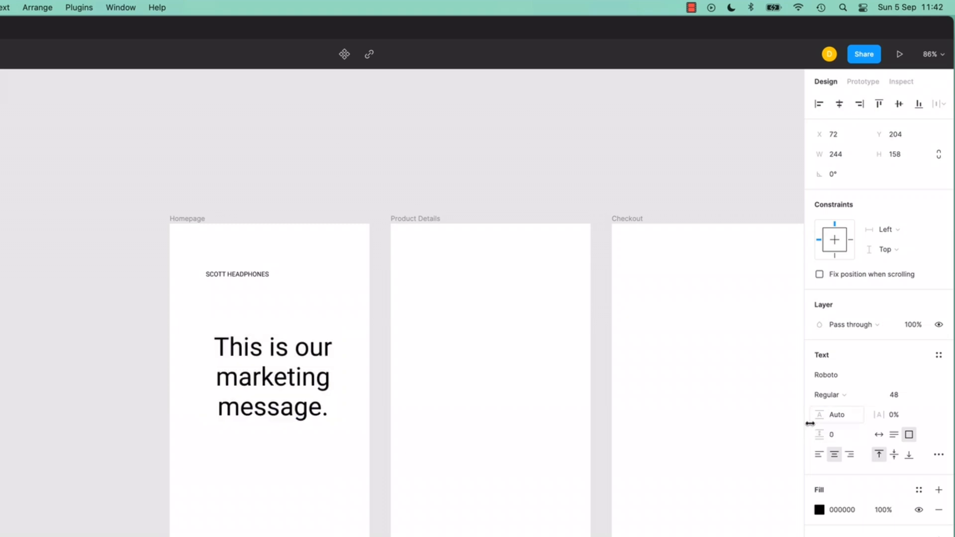
Set the marketing message's line height to 122.7% and its font size to 49.
left_click_drag(817, 416, 824, 416)
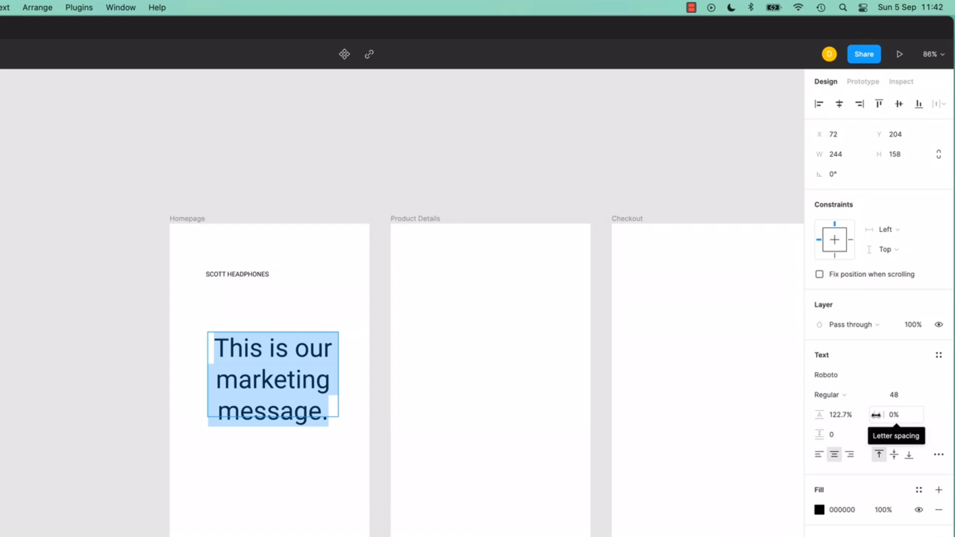
left_click(898, 396)
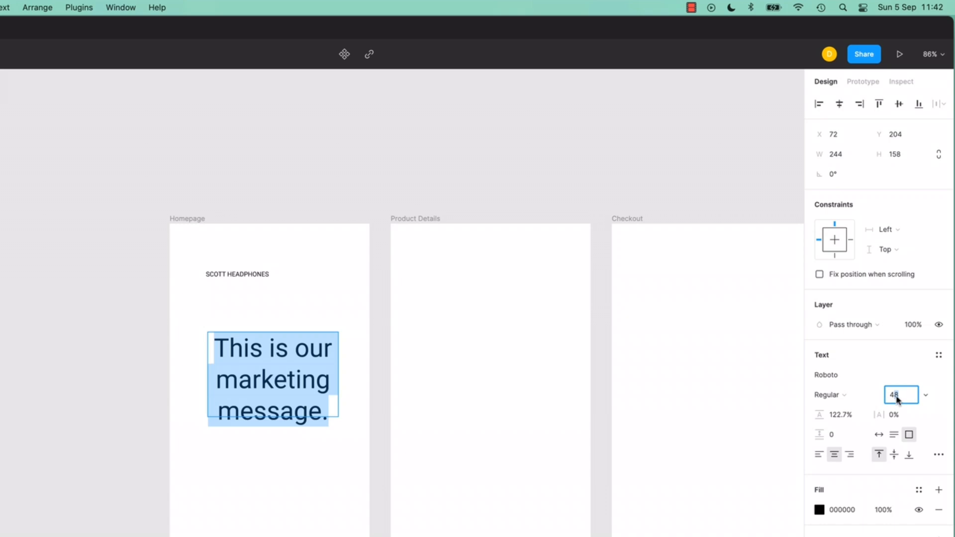
left_click(904, 396)
key("Up")
key("Up")
key("Up")
key("Up")
key("Up")
key("Up")
key("Up")
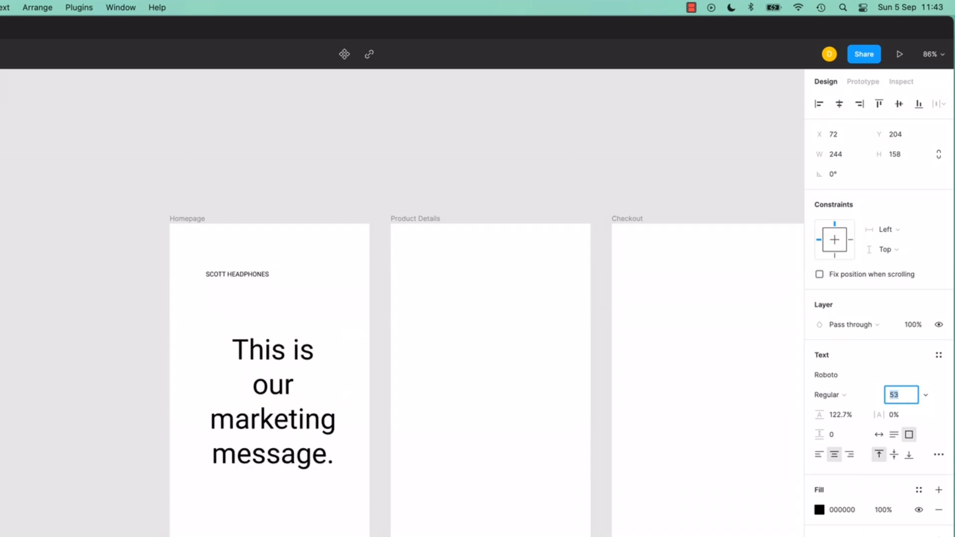
key("Down")
key("Down")
key("Down")
key("Down")
key("Down")
key("Down")
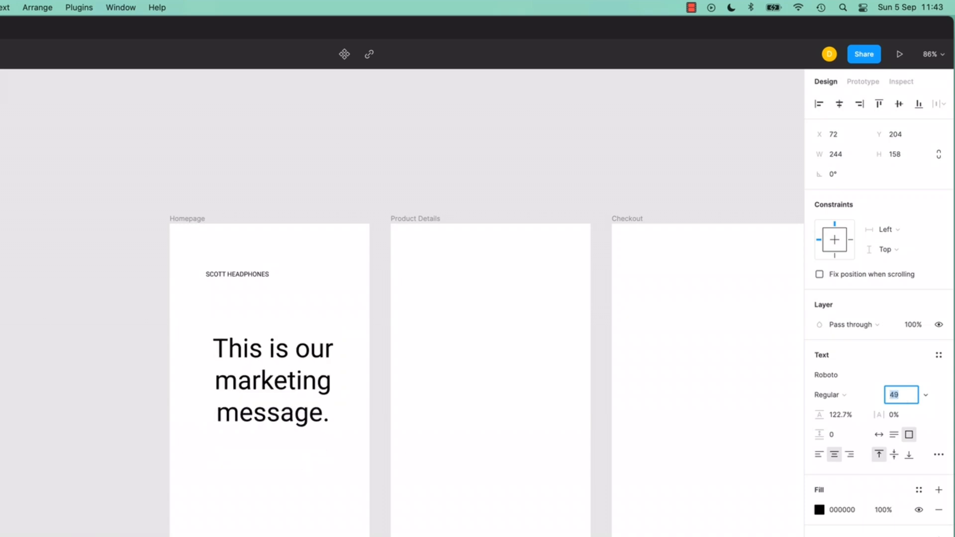
Try enlarging the marketing message's font in steps of 10 up to 79, and return it to 49.
key("shift+Up")
key("shift+Up")
key("shift+Up")
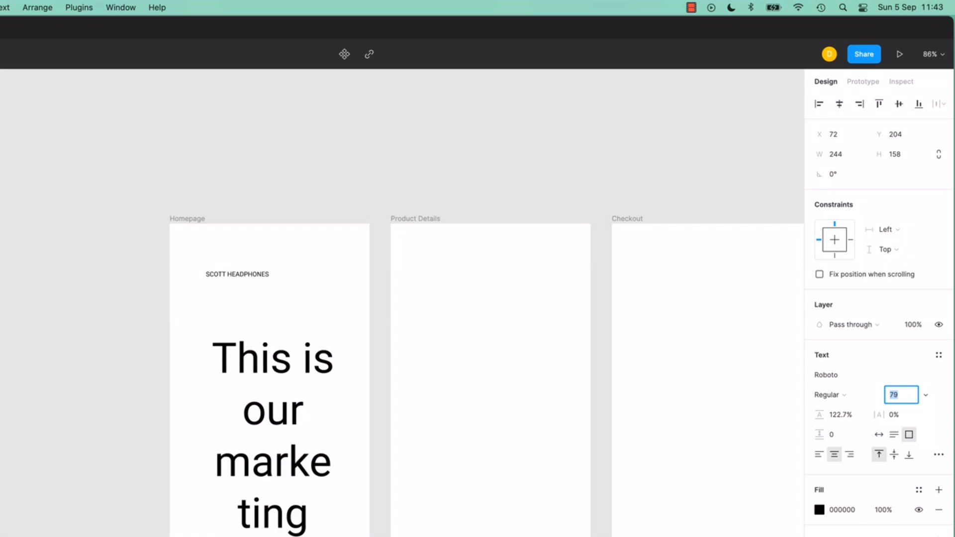
key("shift+Down")
key("shift+Down")
key("shift+Down")
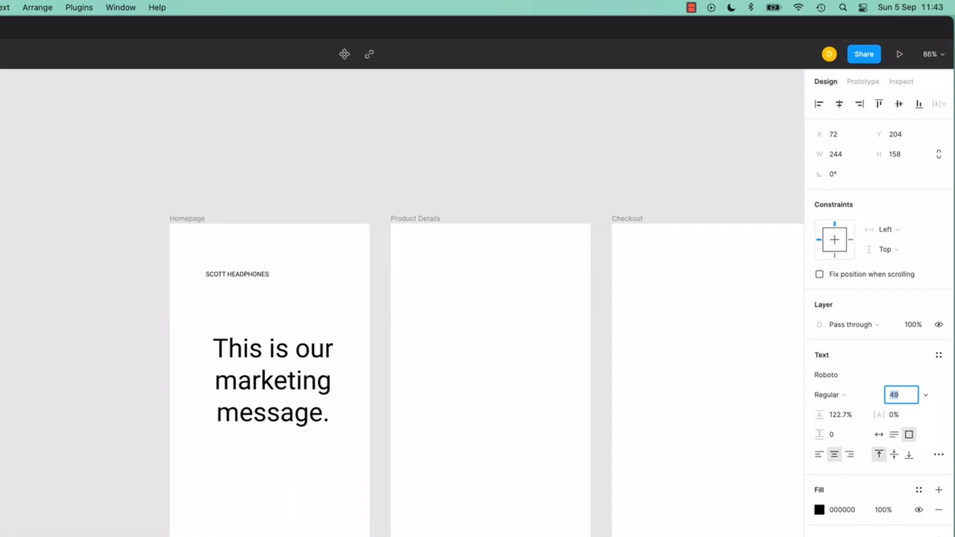
Try widening the marketing message box to 266, and restore its width to 244.
left_click(843, 155)
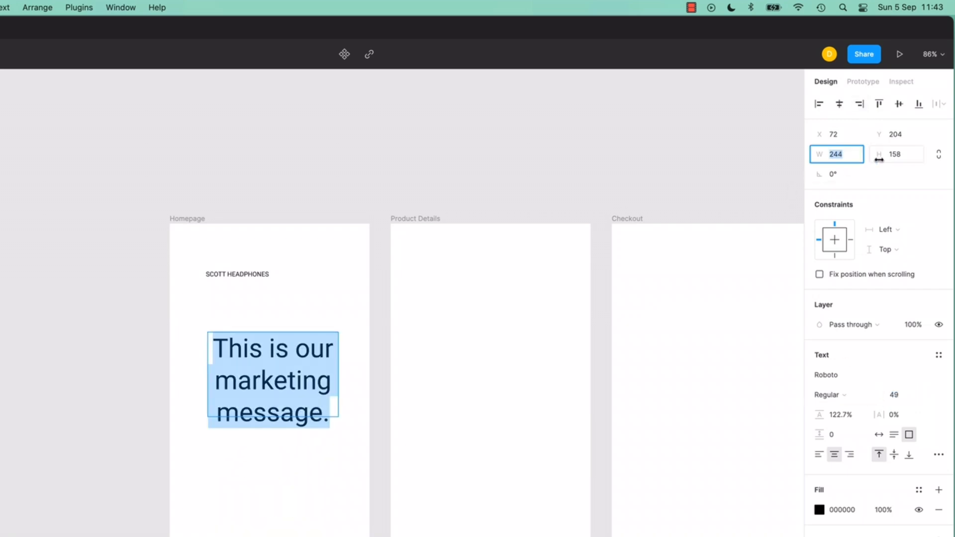
key("Up")
key("Up")
key("Up")
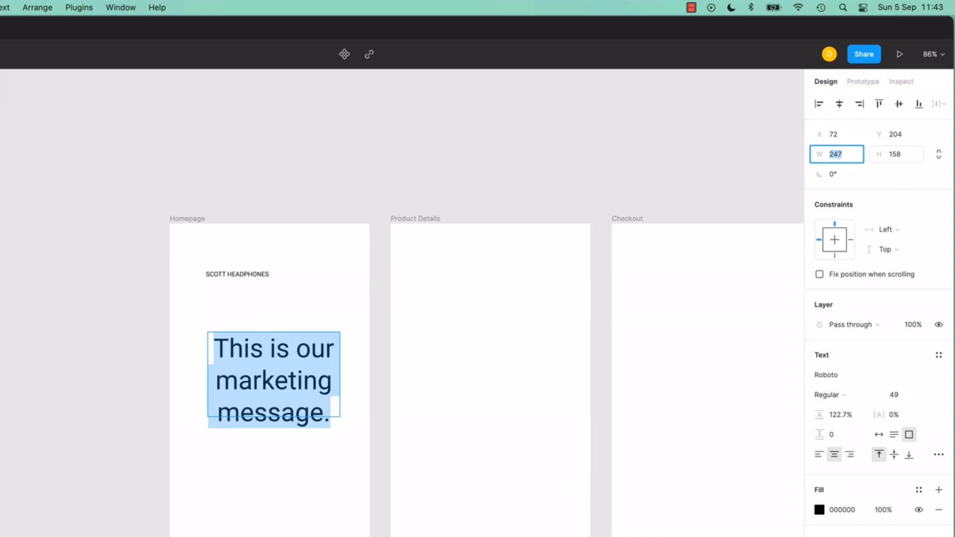
key("Down")
key("shift+Up")
key("shift+Up")
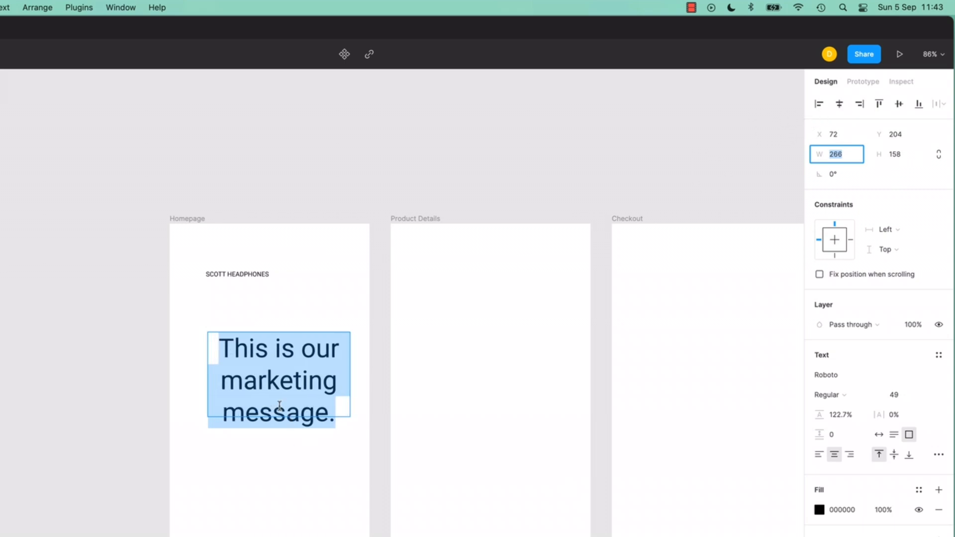
key("shift+Down")
key("shift+Down")
key("super+z")
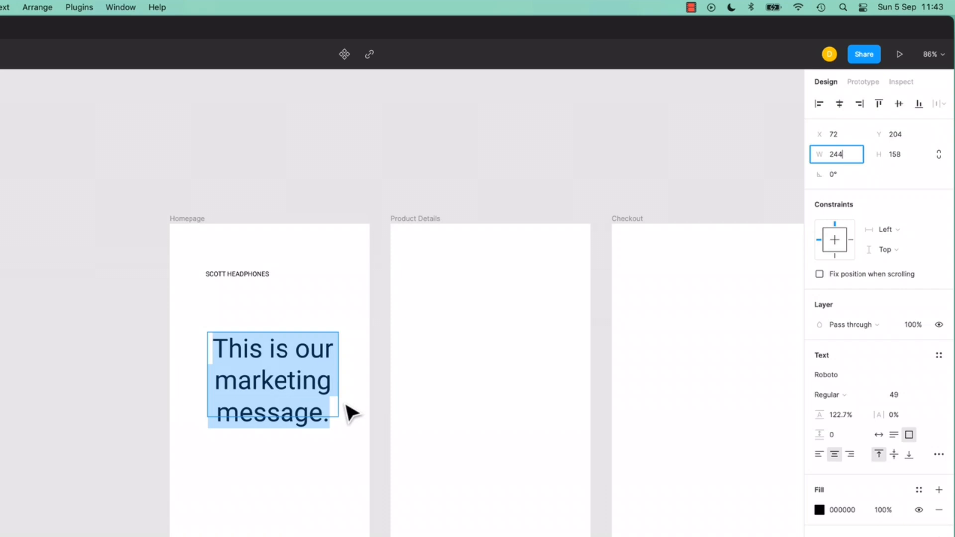
Bring the marketing message's font size down to 39, testing sizes up to 43 before settling on 39.
key("super+z")
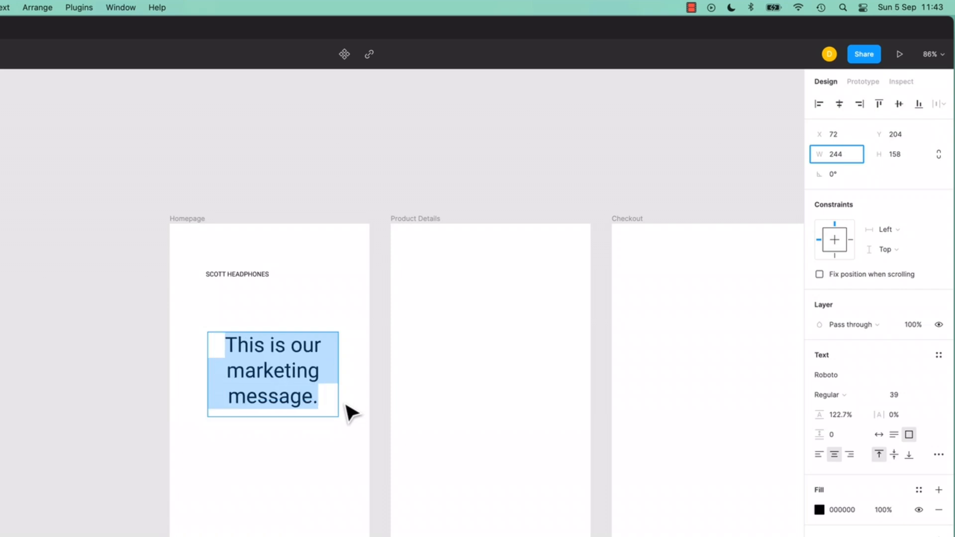
left_click(898, 395)
key("Up")
key("Up")
key("Up")
key("Up")
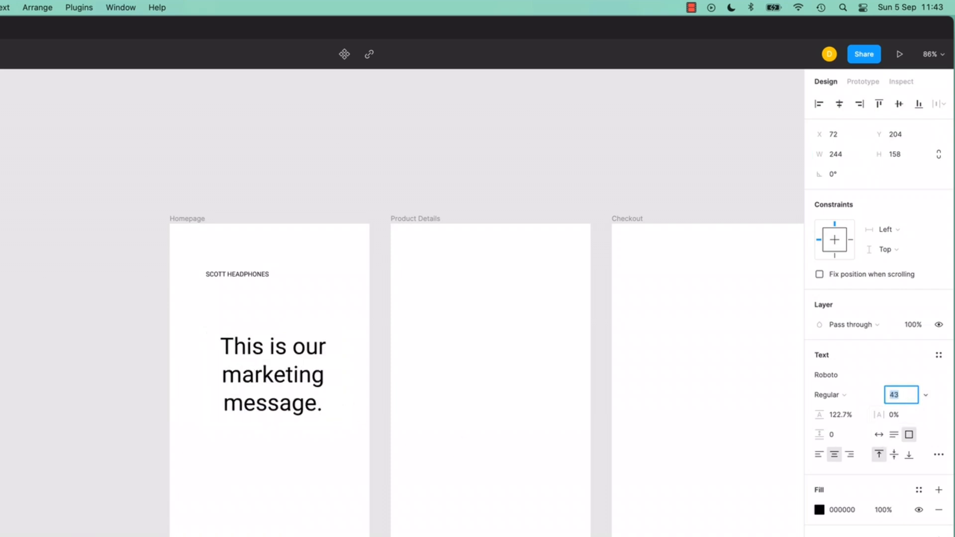
key("Down")
key("Down")
key("Down")
key("Down")
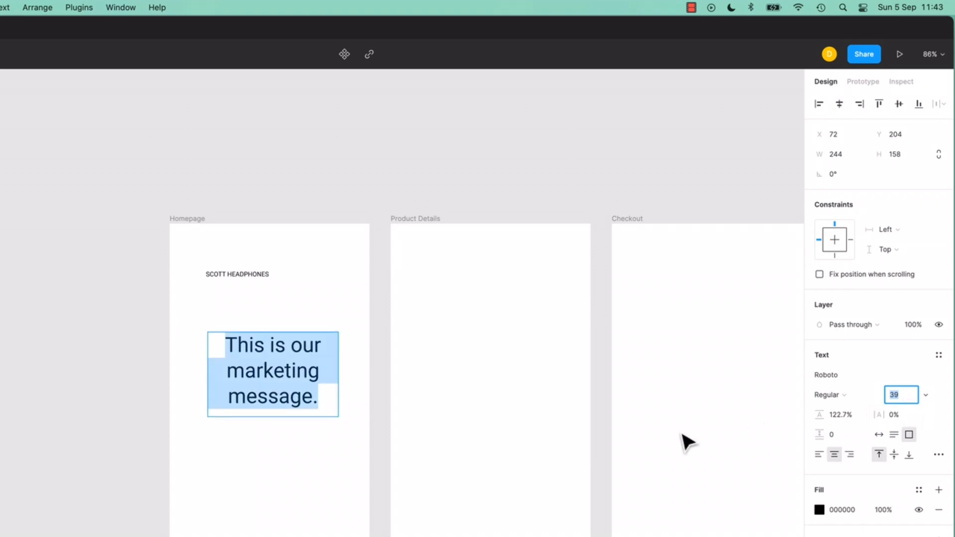
key("Up")
key("Up")
key("Down")
key("Down")
key("Escape")
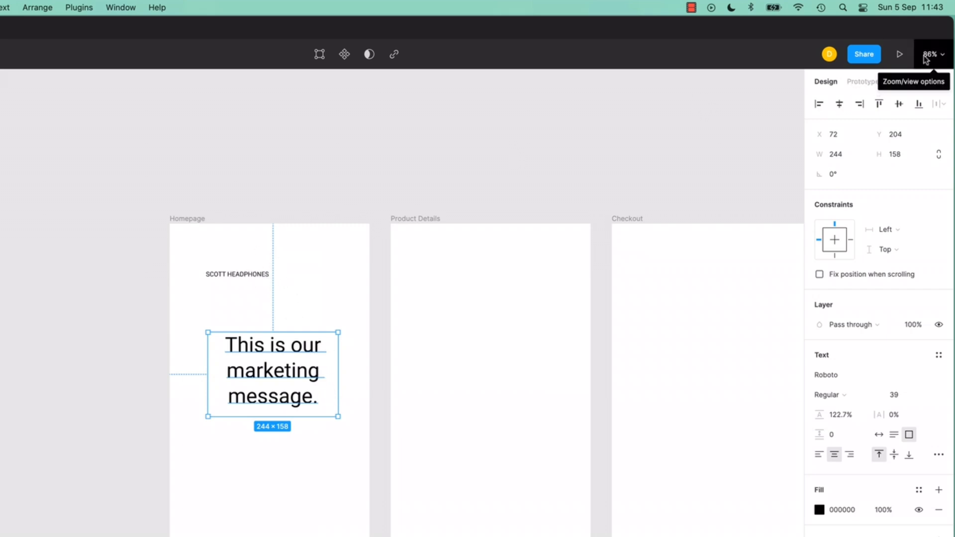
Set the canvas zoom to 100% to view the Homepage texts at actual size.
left_click(260, 289)
left_click(251, 275)
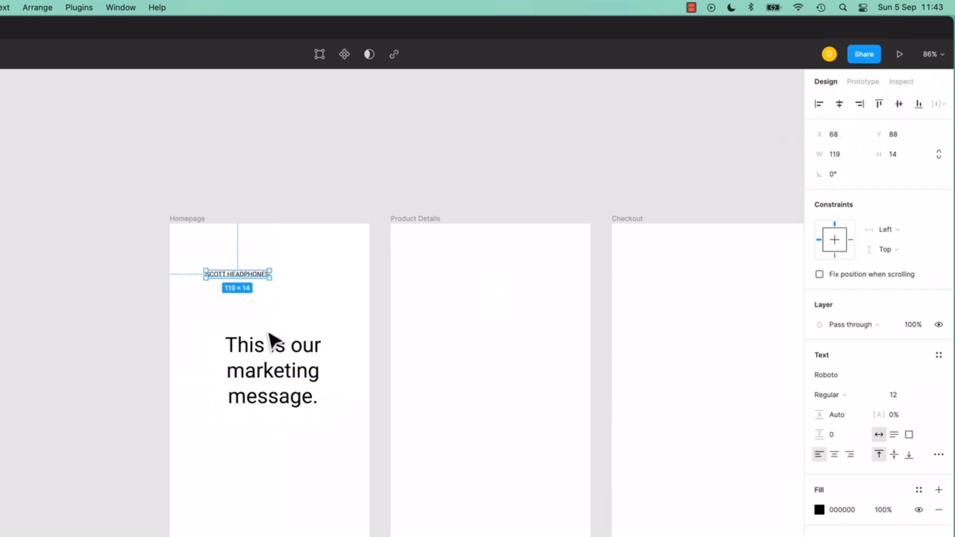
left_click(932, 55)
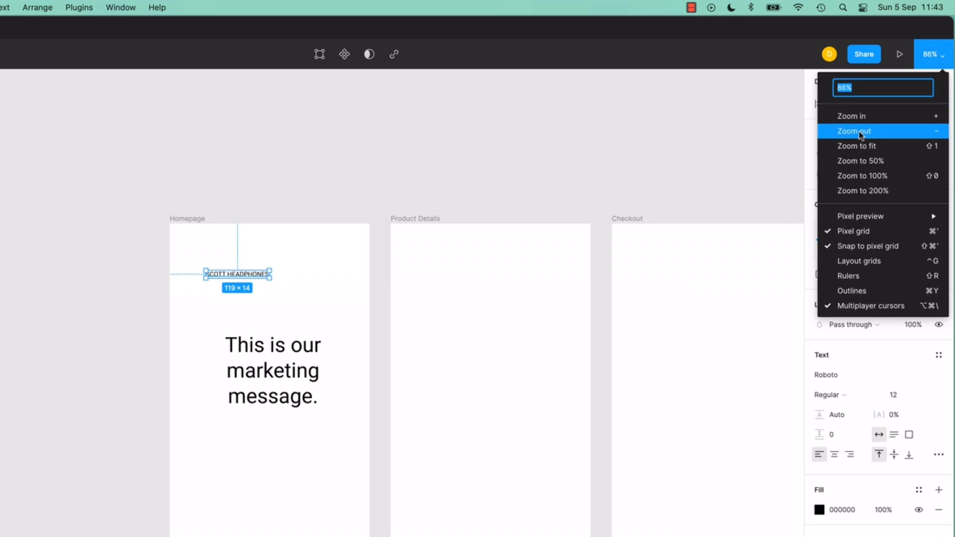
left_click(844, 178)
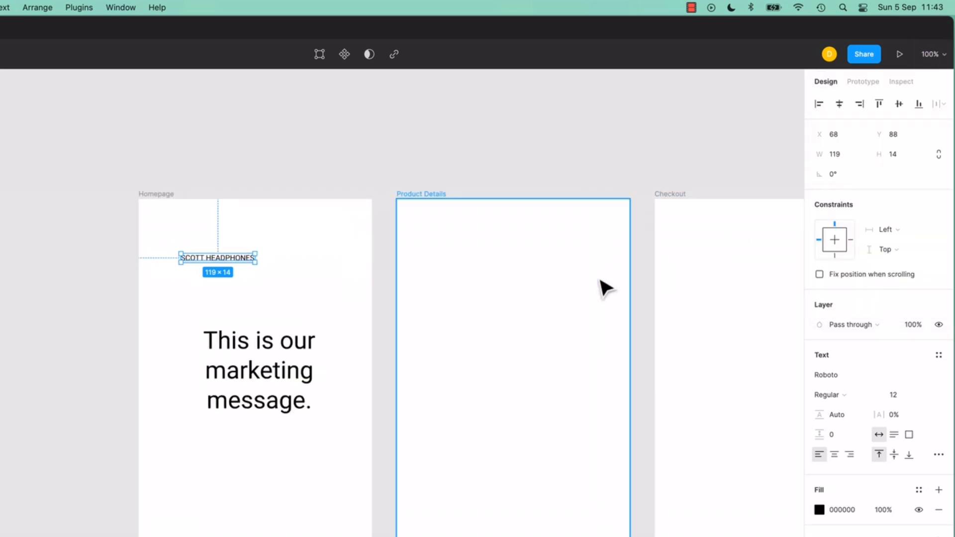
left_click(309, 293)
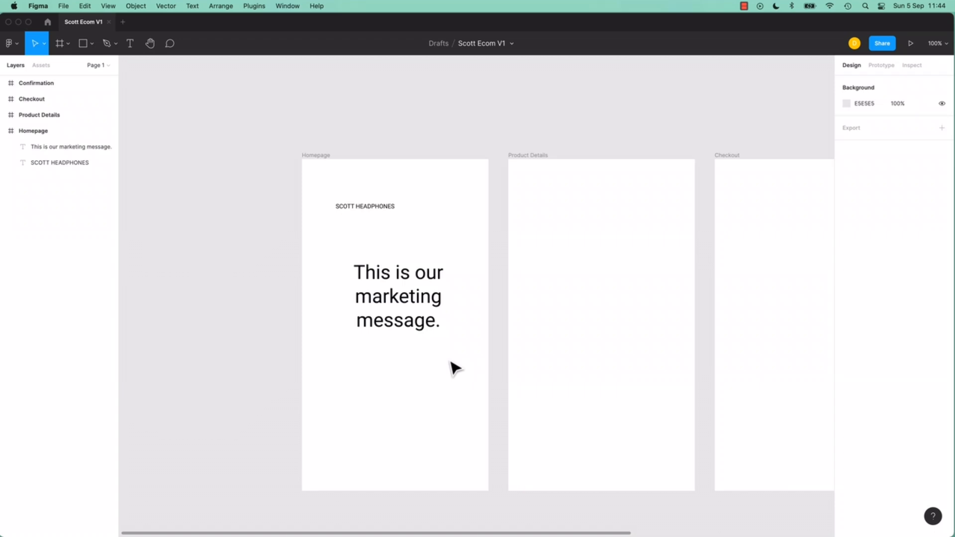
left_click(390, 208)
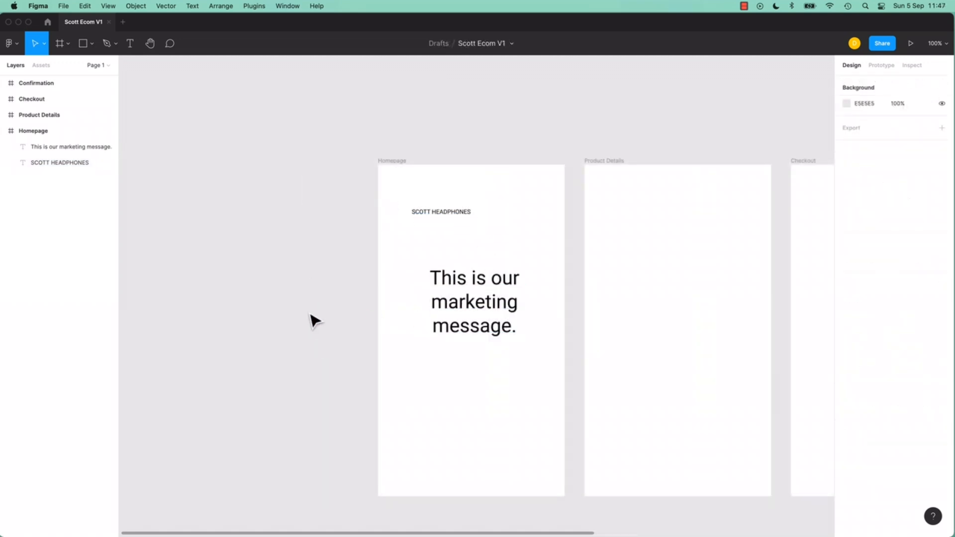
Change the marketing message's font to Brush Script MT.
left_click(479, 303)
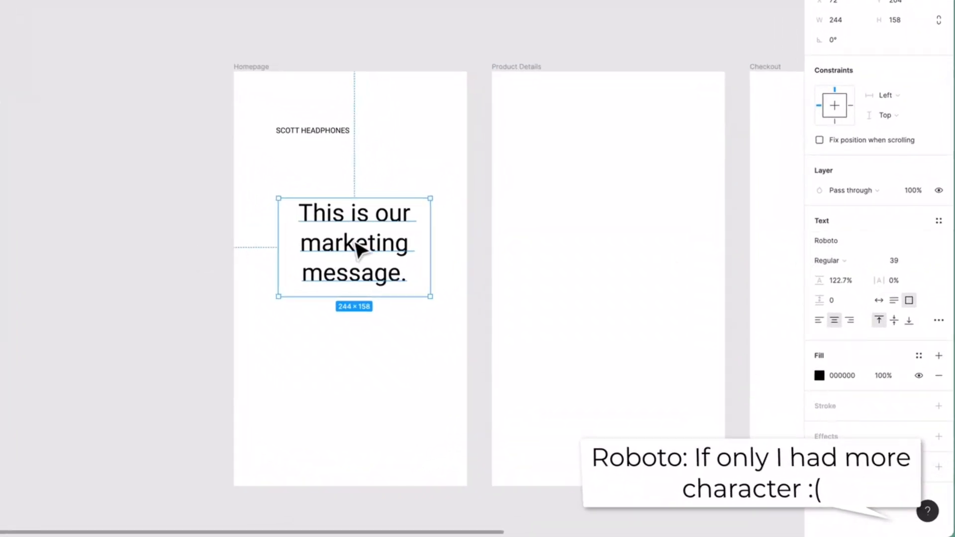
left_click(871, 243)
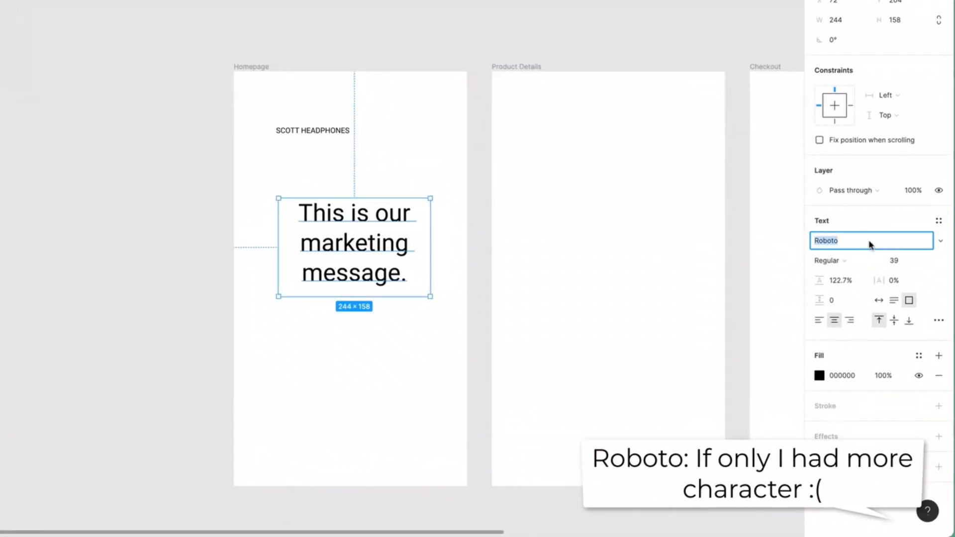
type("Brush")
key("Return")
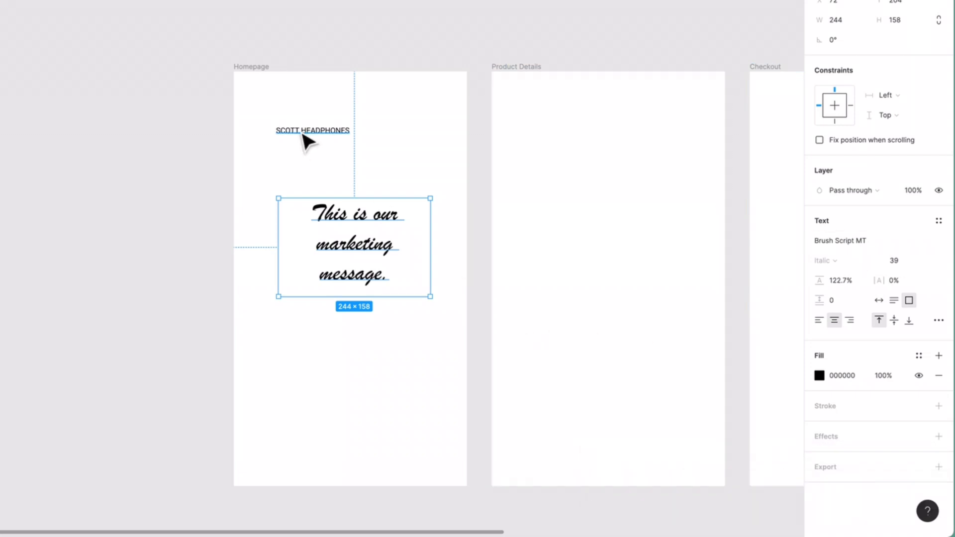
Undo the Brush Script MT change and keep the marketing message's font as Roboto.
key("ctrl+z")
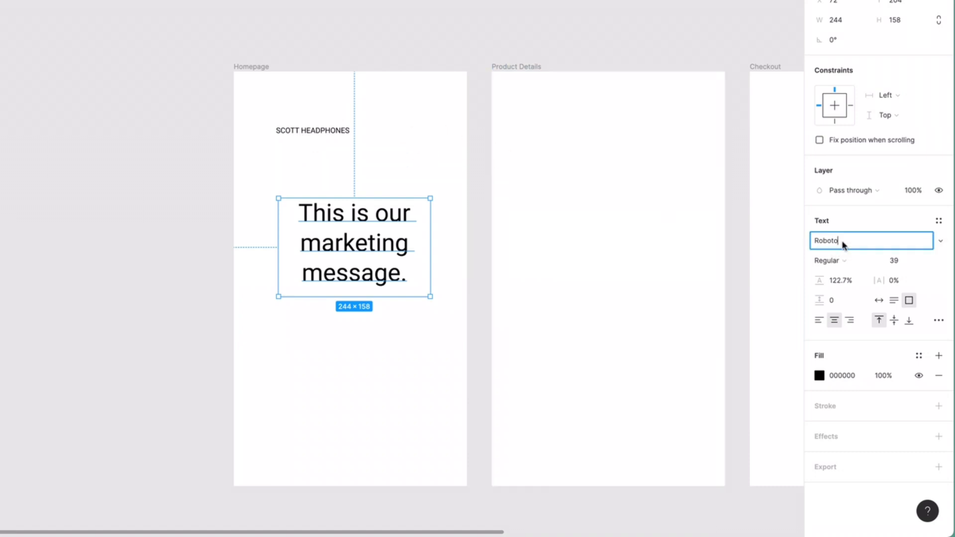
left_click(866, 242)
type("Open Sans")
key("Return")
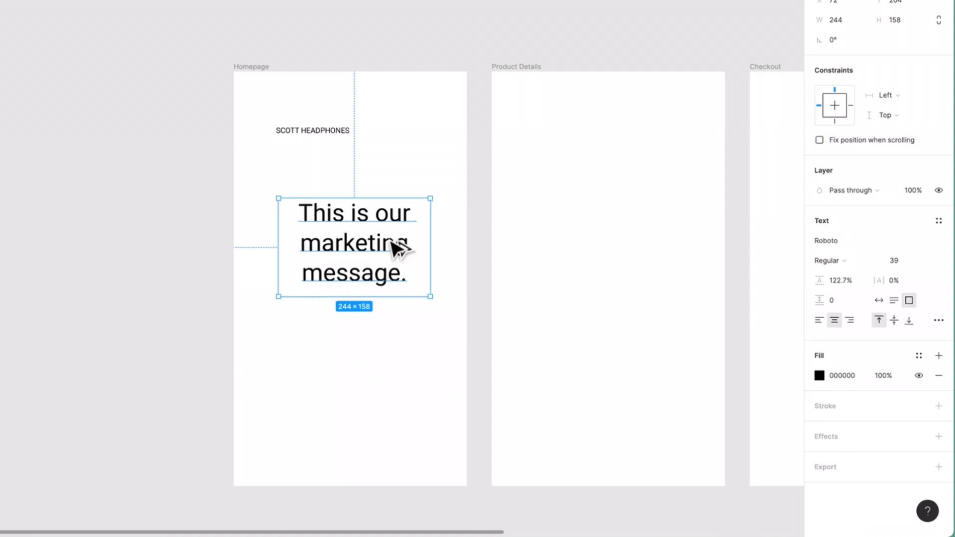
Duplicate the marketing message directly below the original and set the copy's font to Open Sans.
left_click_drag(397, 249, 412, 361)
left_click(870, 243)
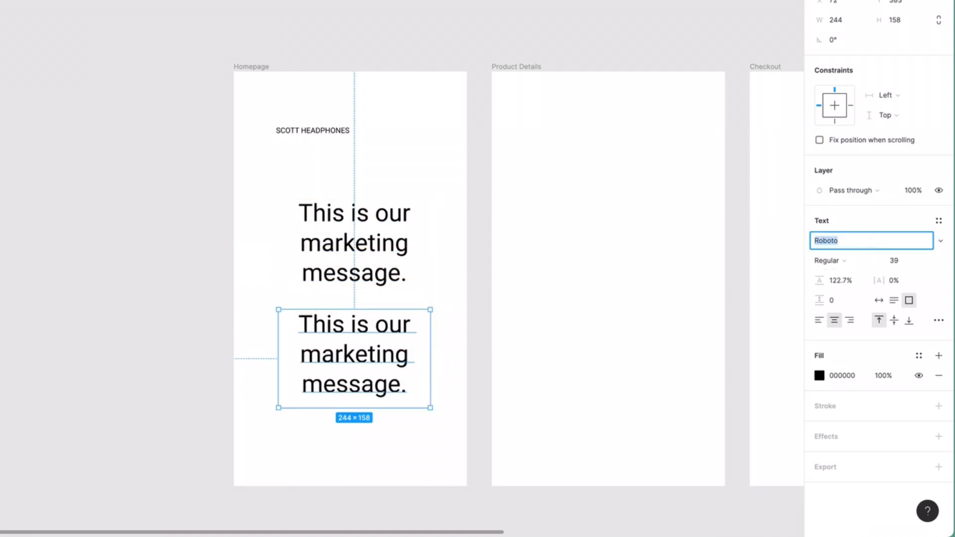
type("Open Sans")
key("Return")
Duplicate the Open Sans message below itself and set the new copy's font to Source Sans Pro.
left_click_drag(367, 384, 383, 484)
left_click(848, 243)
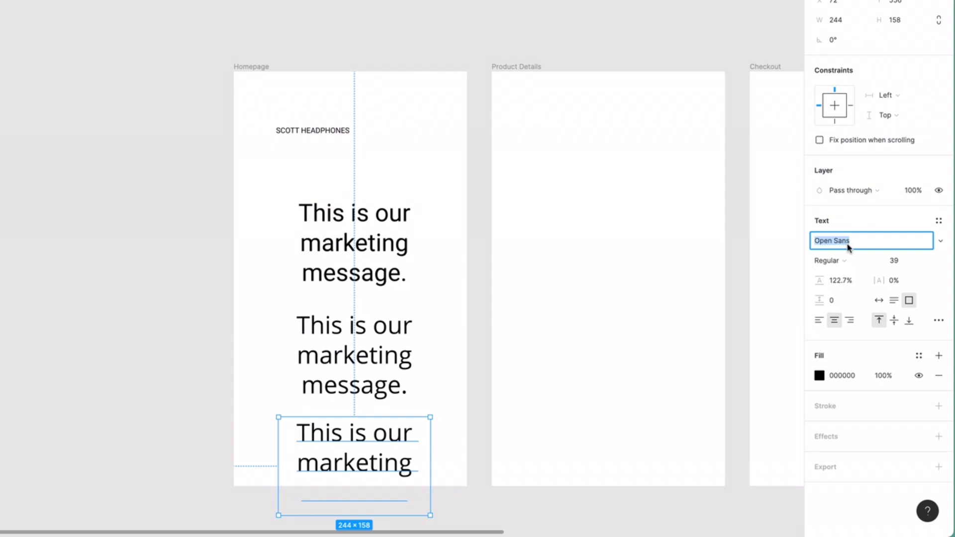
type("Sound")
key("BackSpace")
key("BackSpace")
type("urc")
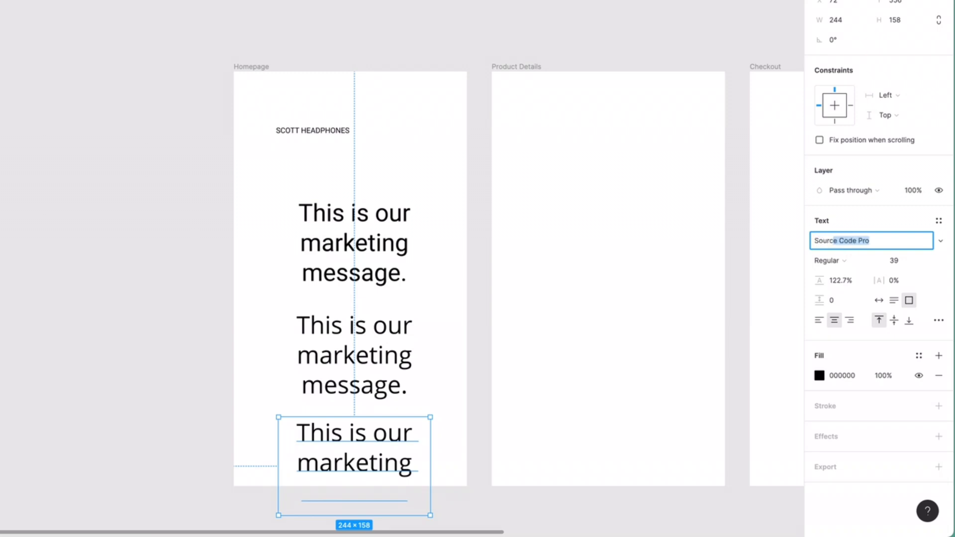
type("e Sans")
key("Return")
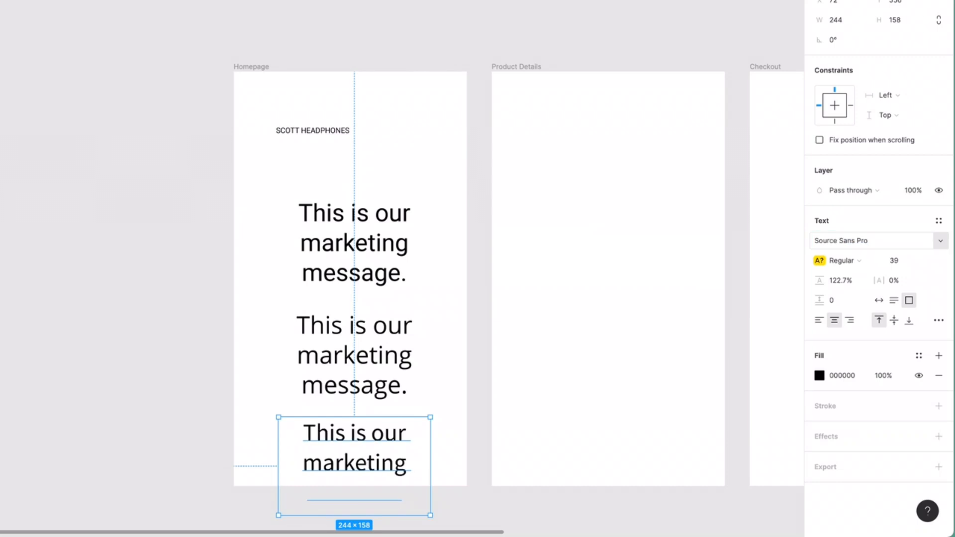
left_click(181, 283)
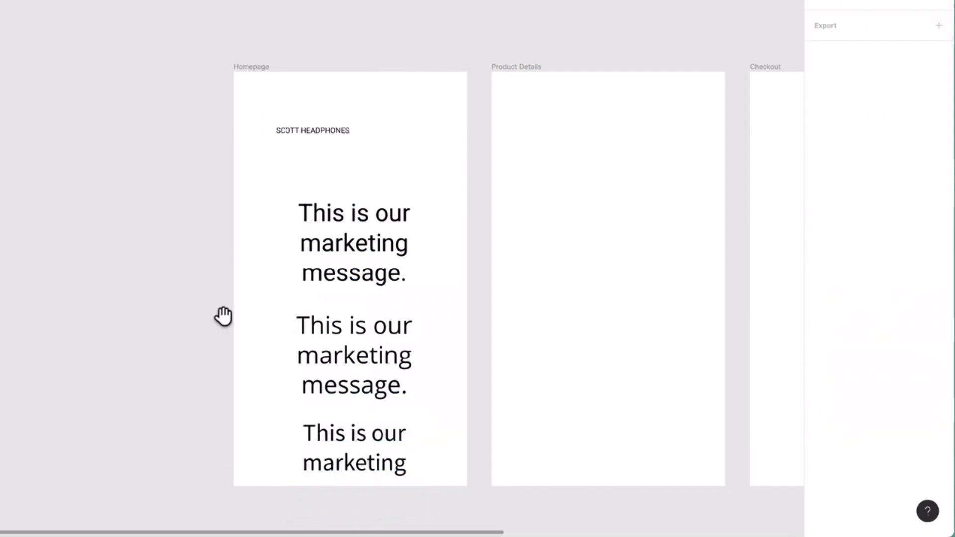
Move all three marketing messages up together so that the lowest one fits inside the Homepage frame.
left_click_drag(222, 315, 220, 243)
left_click(343, 348)
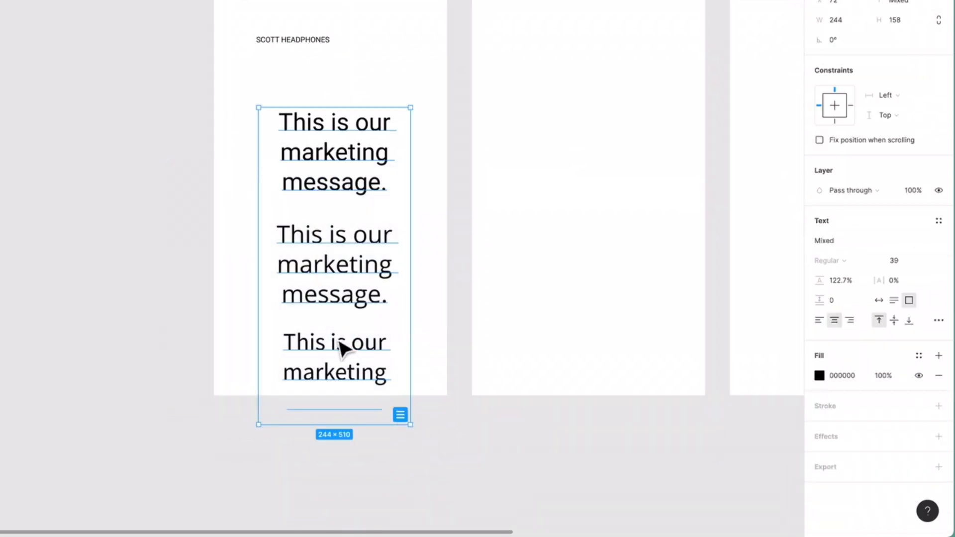
left_click_drag(343, 348, 345, 299)
left_click(185, 201)
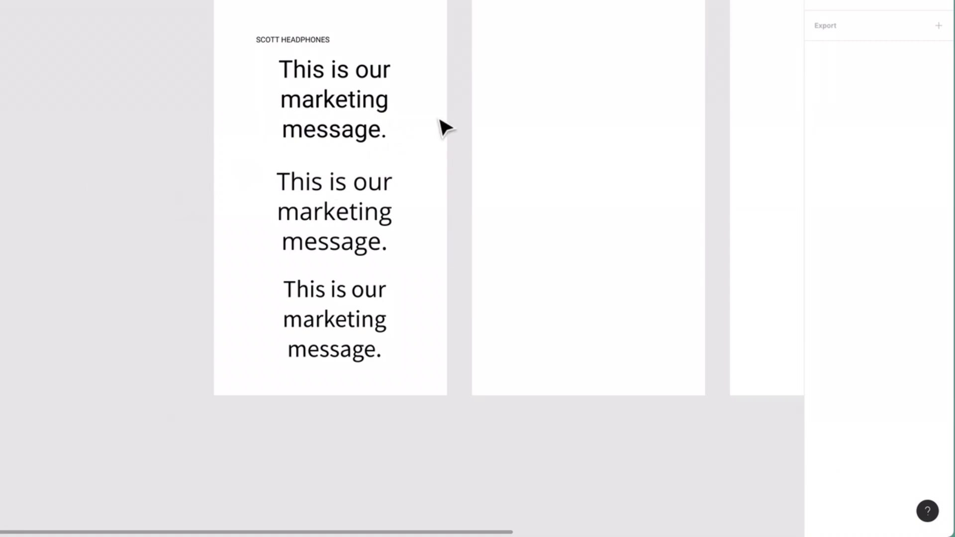
Compare the three marketing messages by selecting each in turn and checking its font.
left_click(369, 126)
left_click(348, 241)
left_click(354, 320)
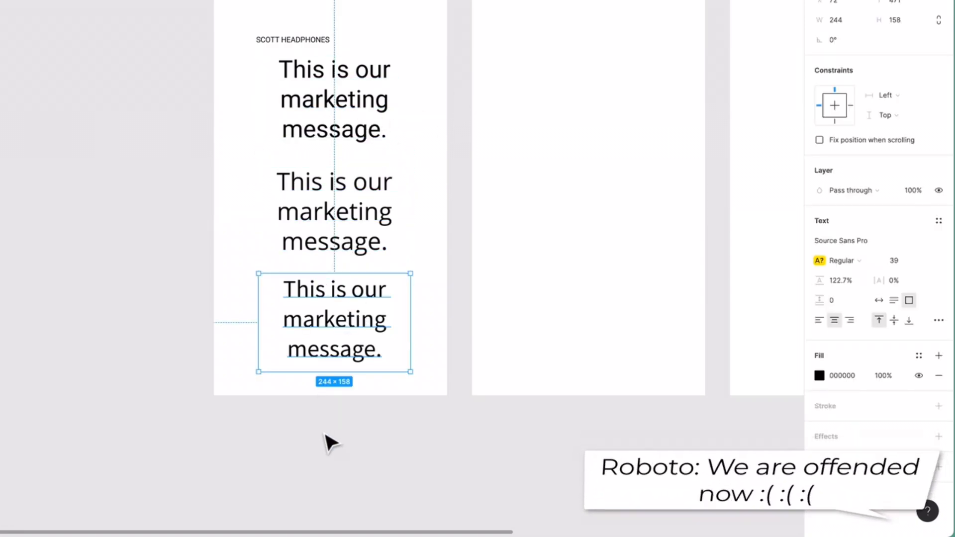
left_click(323, 450)
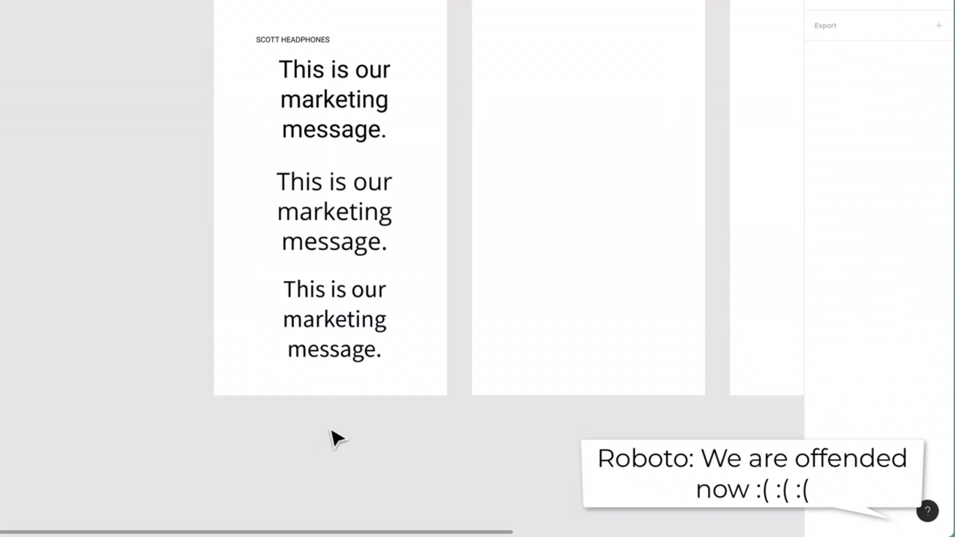
left_click_drag(412, 296, 386, 407)
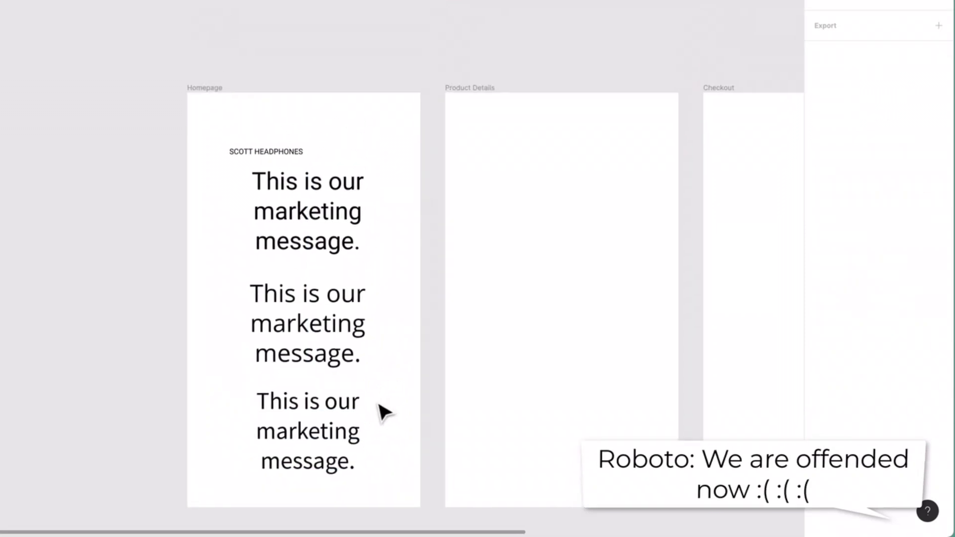
Delete the Open Sans and Source Sans Pro copies, and move the Roboto message to about X 65, Y 213.
left_click_drag(102, 349, 356, 405)
key("Delete")
left_click(341, 256)
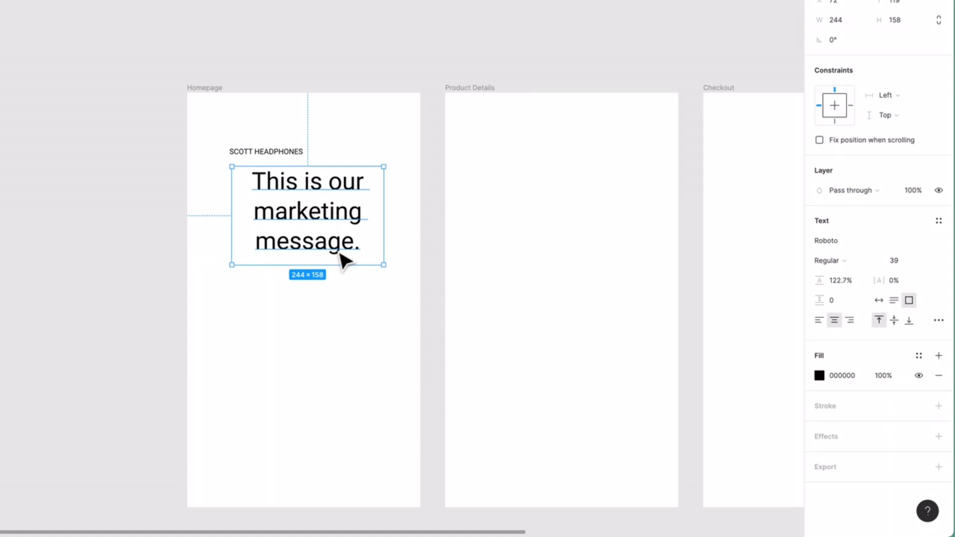
mouse_move(341, 256)
left_mouse_down()
mouse_move(335, 237)
mouse_move(345, 273)
left_mouse_up()
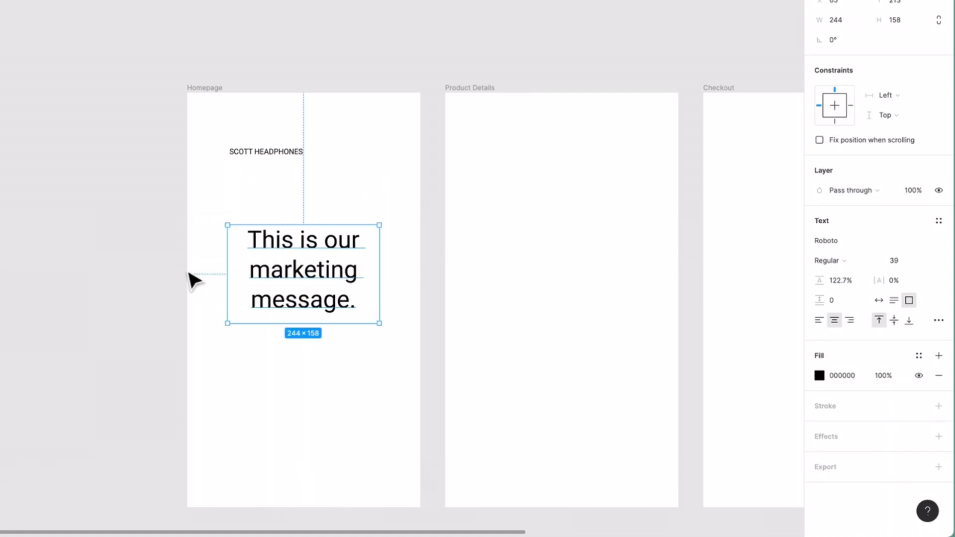
Review the font styles available for the Roboto marketing message.
left_click(866, 261)
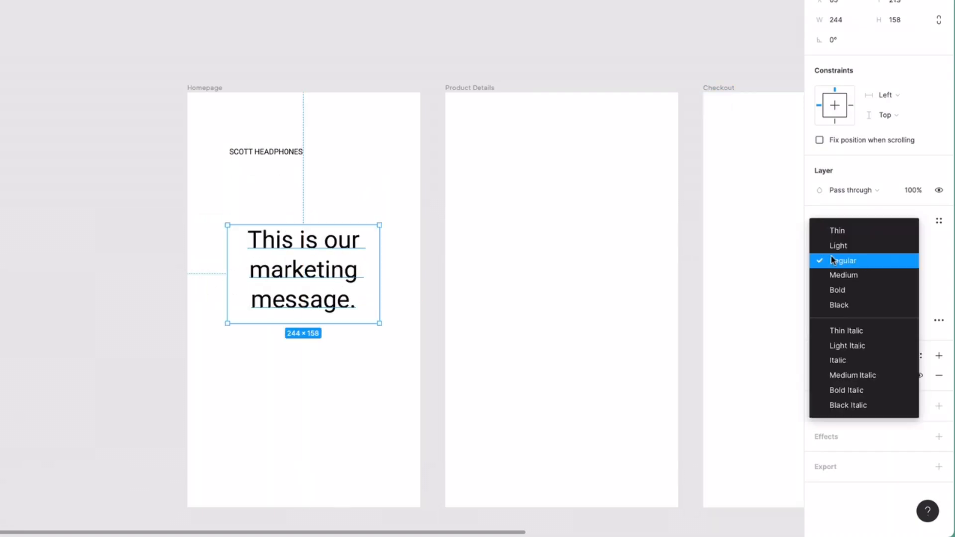
left_click(81, 295)
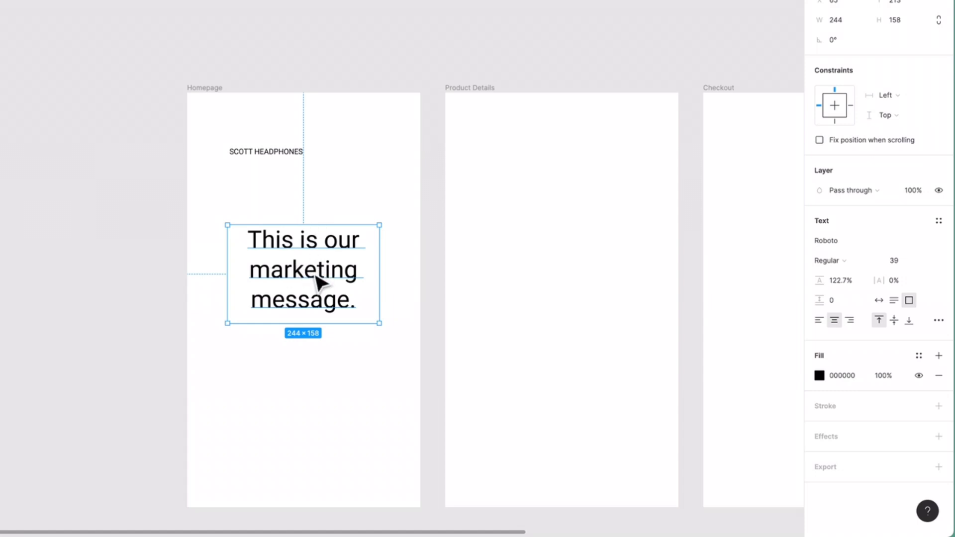
Move the SCOTT HEADPHONES title to about X 20, Y 17 in the Homepage's top-left corner and set its style to Bold.
left_click(288, 152)
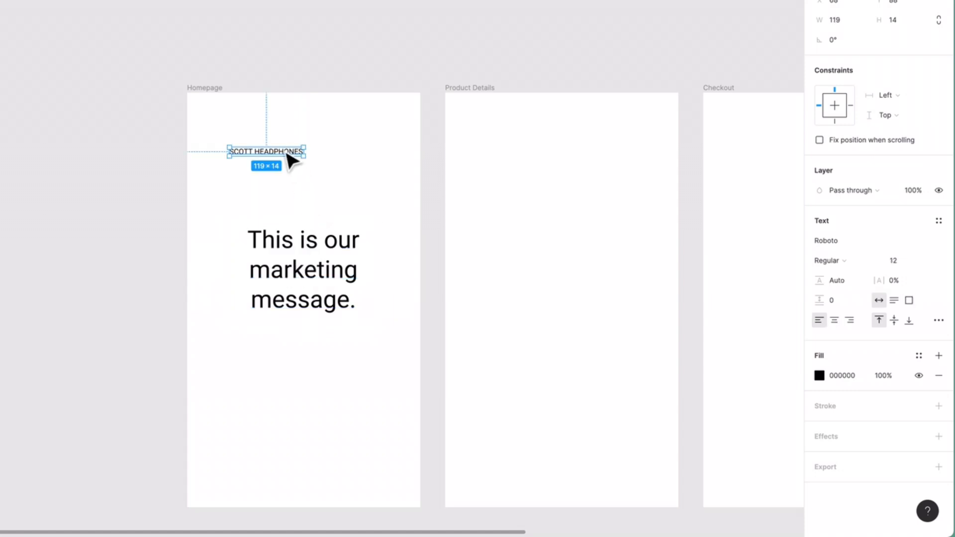
left_click_drag(290, 158, 260, 115)
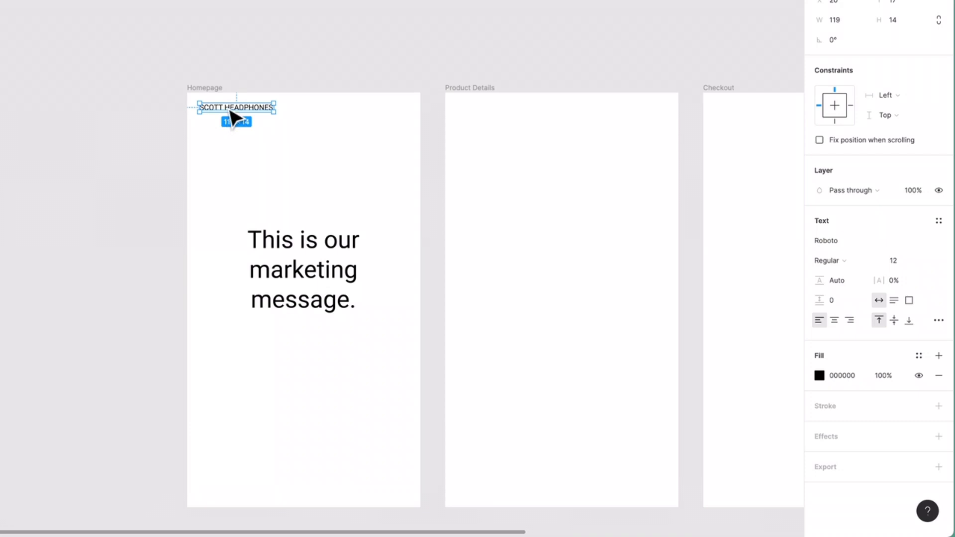
double_click(227, 110)
left_click(225, 112)
key("Escape")
left_click(840, 262)
left_click(863, 298)
left_click(93, 239)
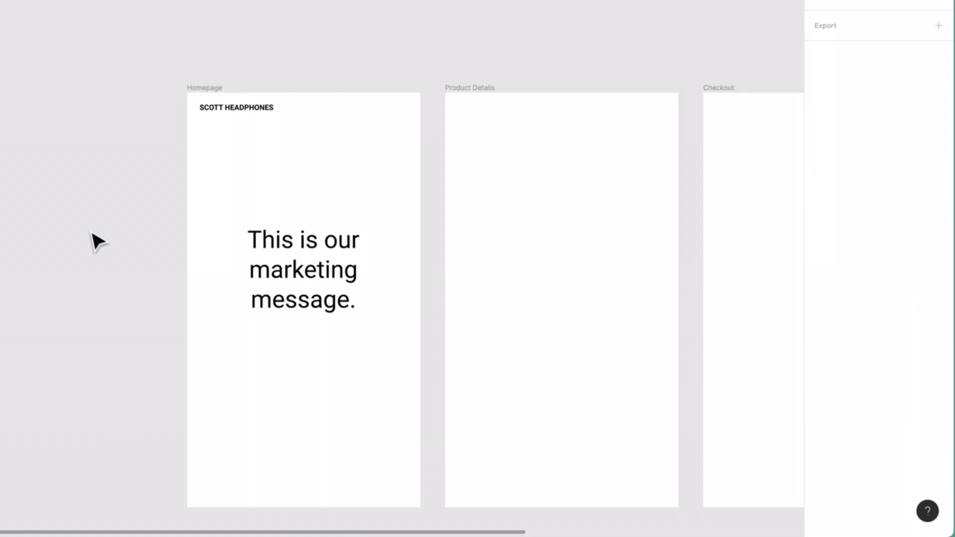
Reset the marketing message's line height to Auto and tighten it to 107.7%.
left_click(296, 283)
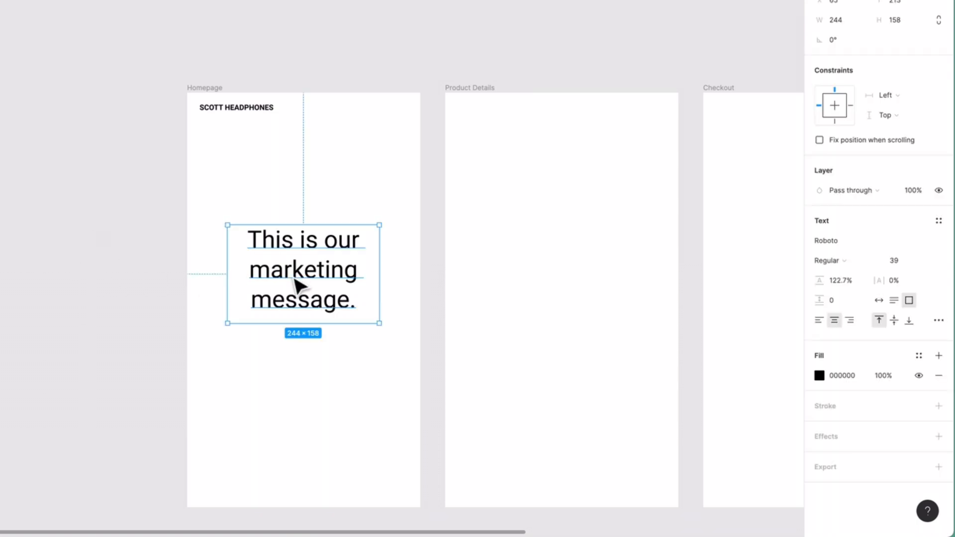
left_click(836, 282)
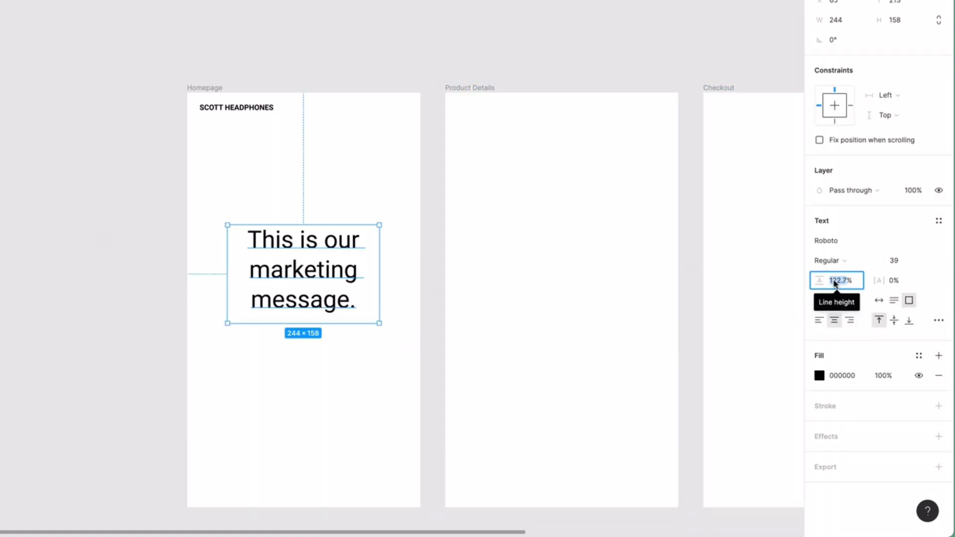
key("BackSpace")
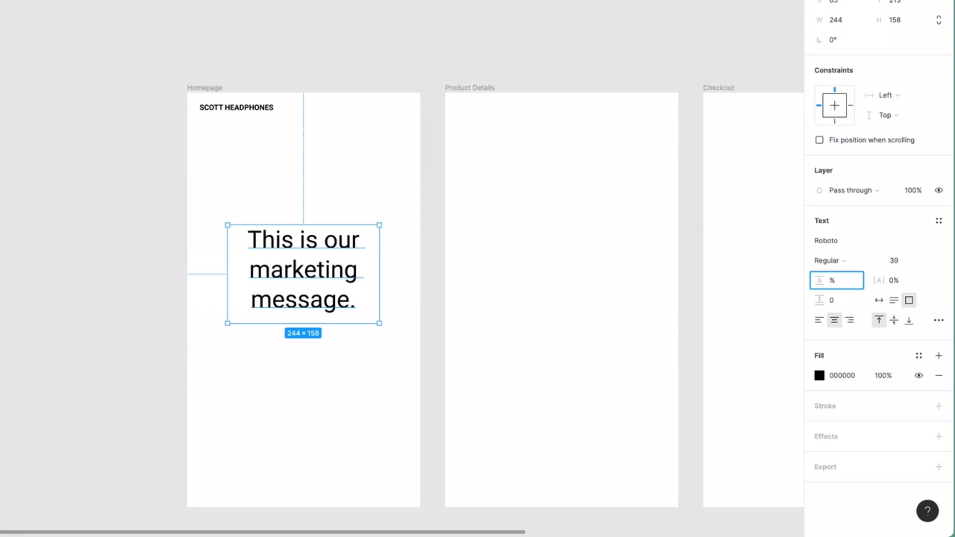
key("Return")
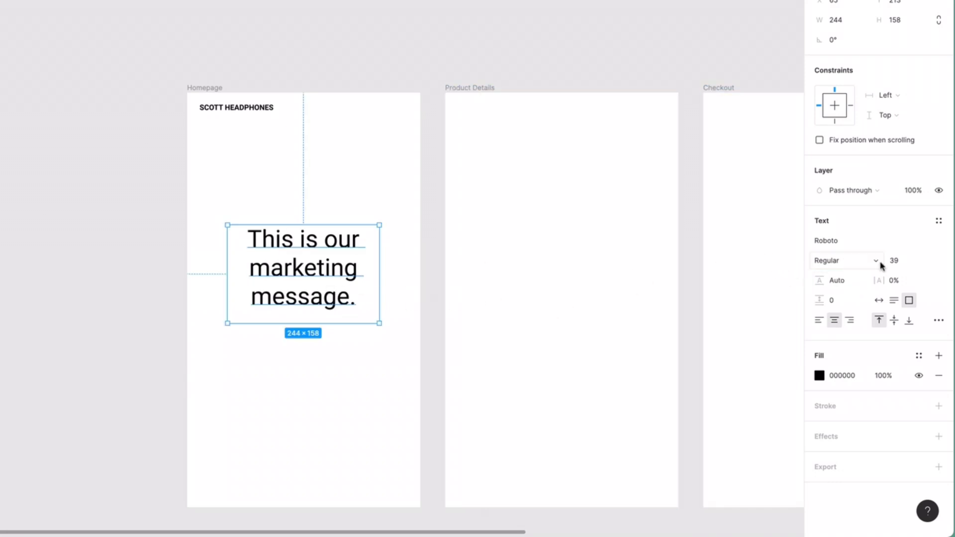
left_click_drag(823, 300, 810, 280)
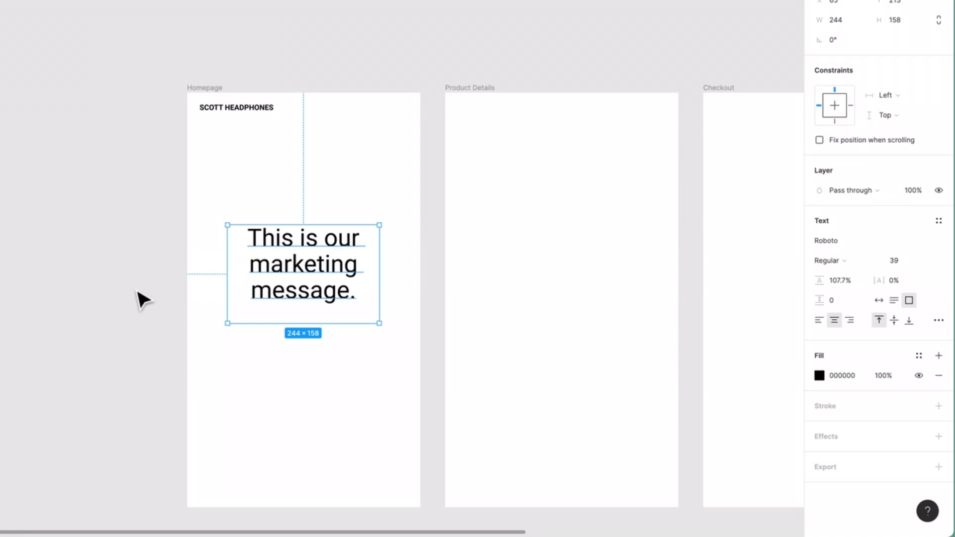
Try duplicating the SCOTT HEADPHONES title to about X 100, Y 105 above the marketing message, and delete the copy.
left_click(257, 117)
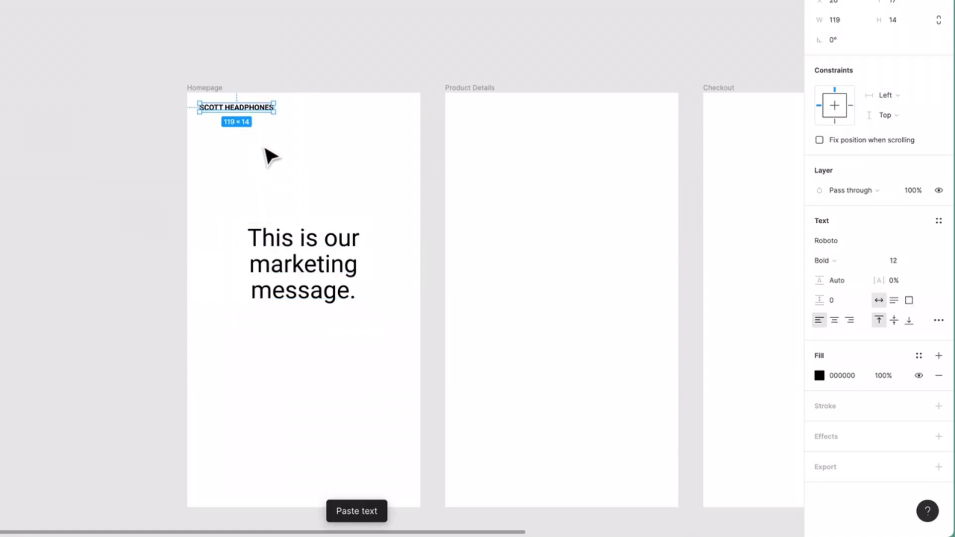
left_click_drag(266, 103, 324, 184)
key("super+z")
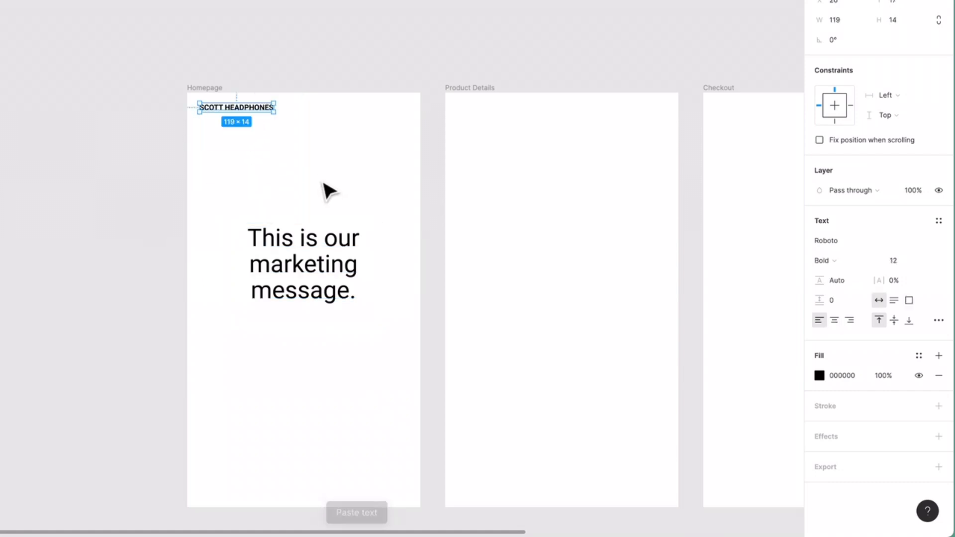
left_click_drag(258, 118, 308, 173)
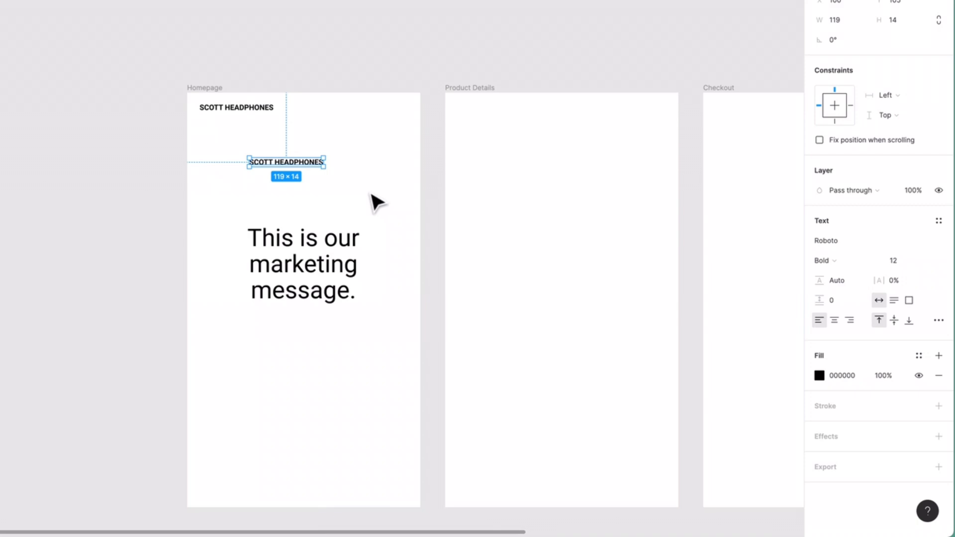
key("Delete")
Try again to duplicate the SCOTT HEADPHONES title just below the original, and undo each attempt.
left_click(252, 110)
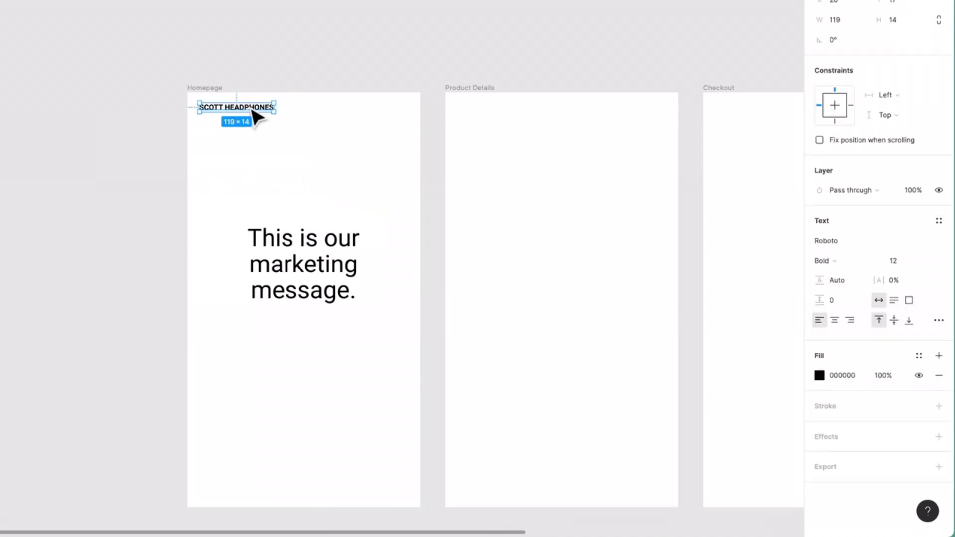
left_click_drag(254, 114, 328, 160)
key("super+z")
key("super+v")
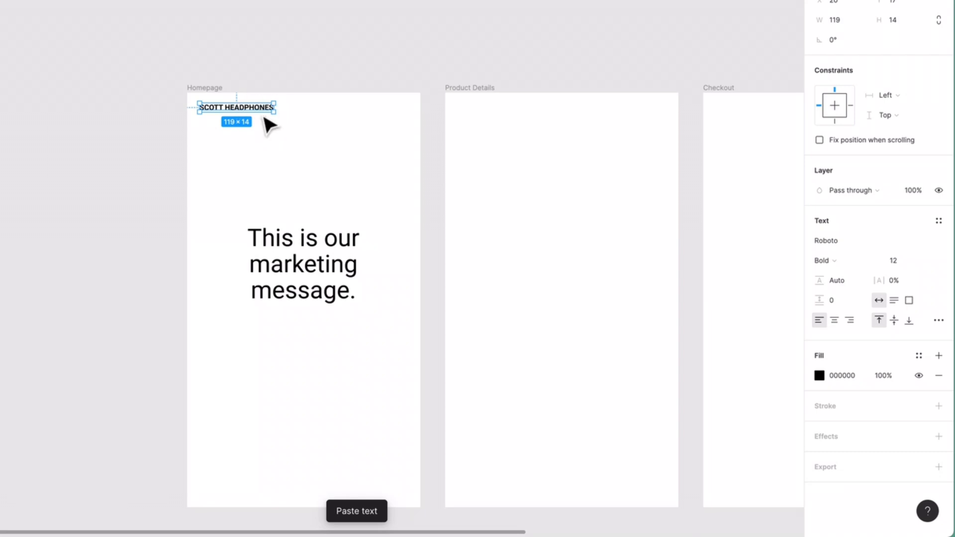
left_click_drag(263, 111, 313, 142)
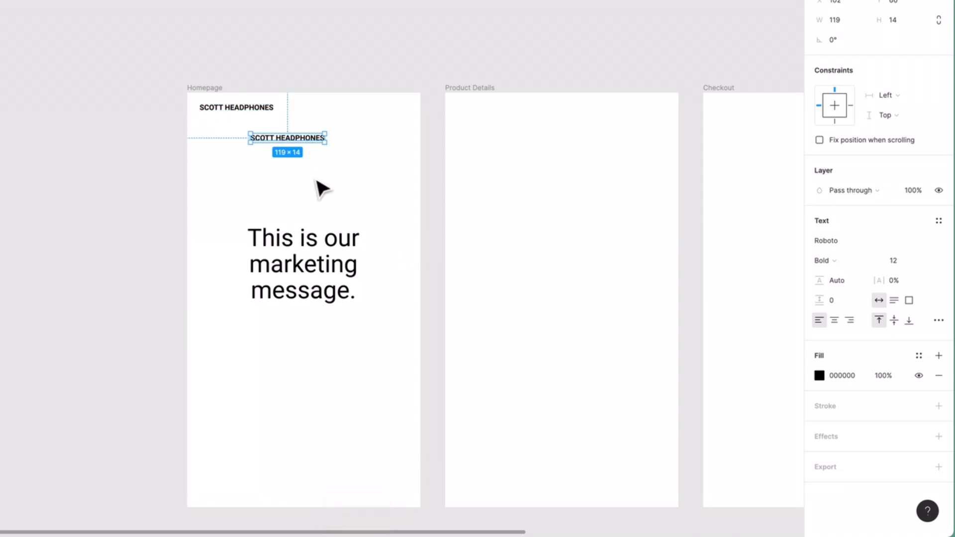
key("super+z")
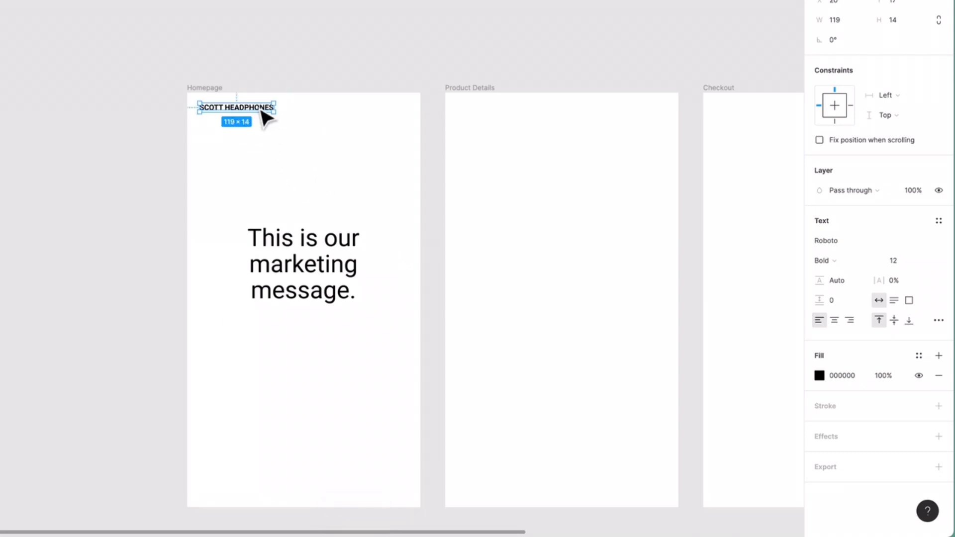
Duplicate the title to about X 74, Y 422 below the marketing message and change the copy's text to "Buy Now".
left_click_drag(264, 116, 293, 359)
double_click(292, 359)
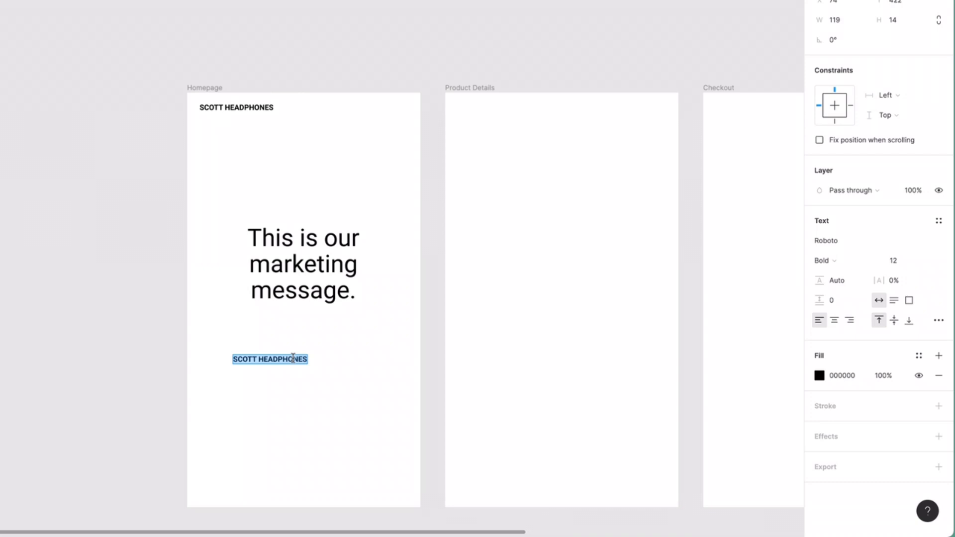
type("Bo")
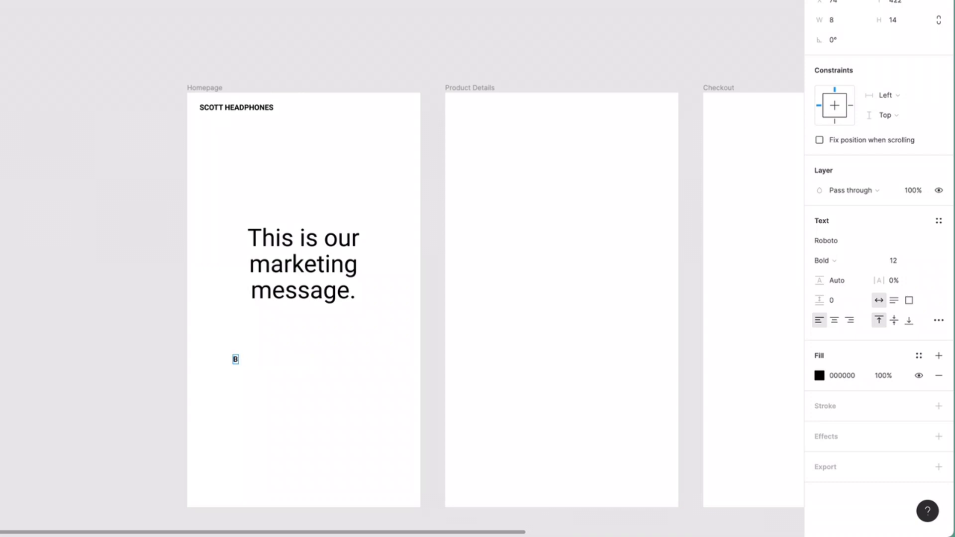
type("y Now")
key("Escape")
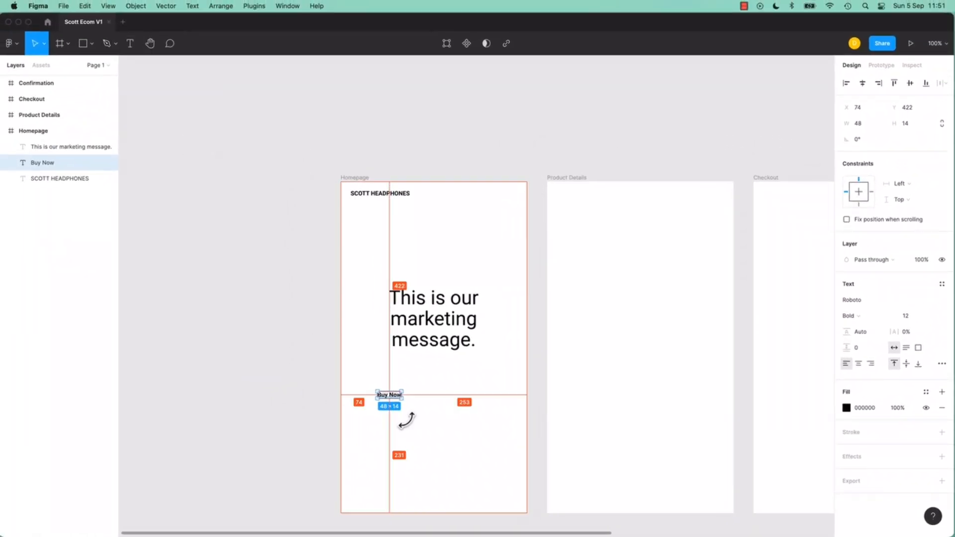
Duplicate the Buy Now text to X 163, Y 422 beside the original and change the copy's text to "Learn More".
left_click_drag(398, 401, 434, 396)
double_click(433, 394)
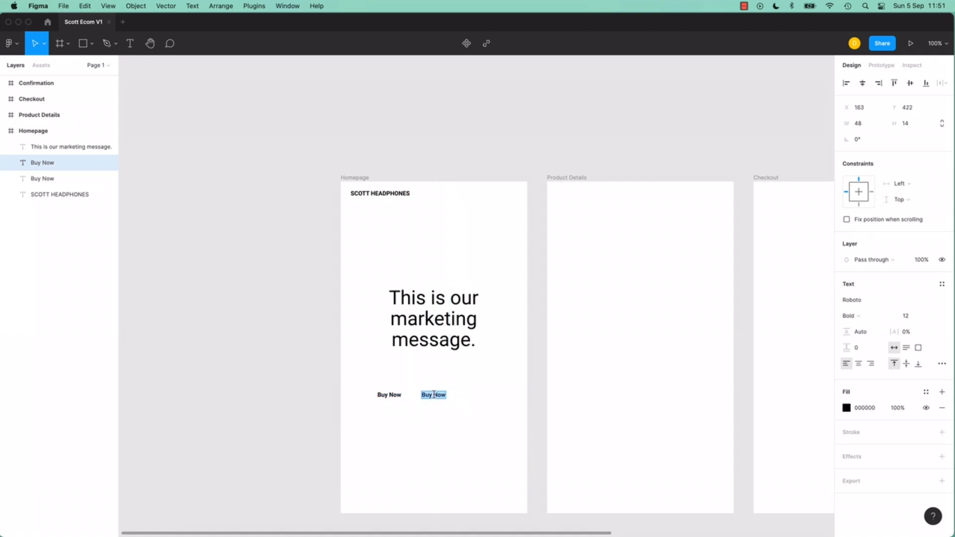
type("Learn More")
Move the Buy Now and Learn More texts together so the pair is centered below the marketing message.
left_click(390, 395, "shift")
left_click_drag(443, 397, 464, 398)
left_click(444, 353)
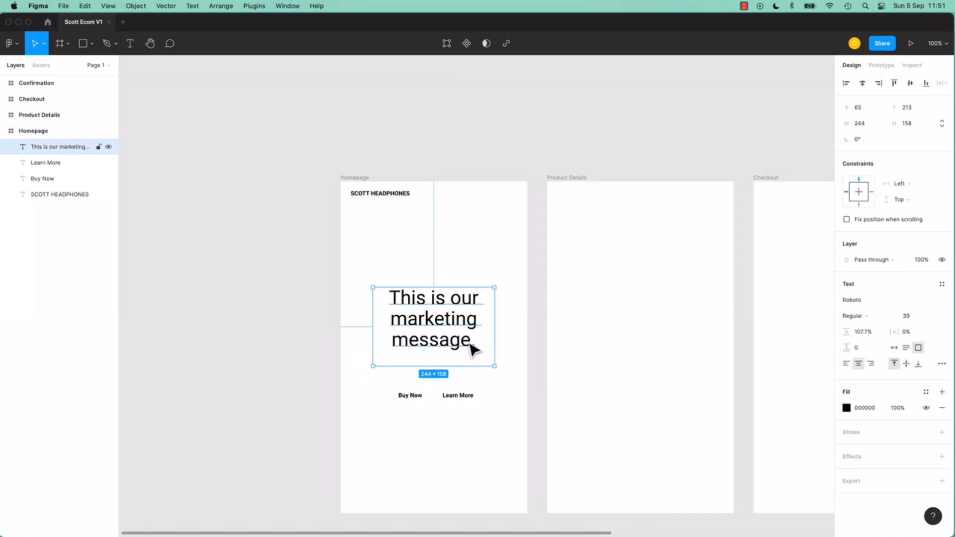
key("Return")
key("Escape")
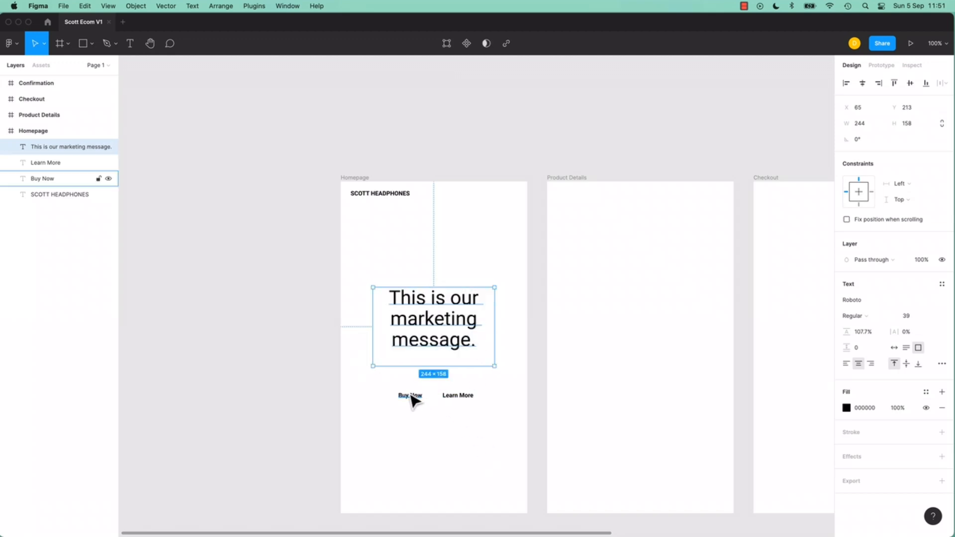
Duplicate Buy Now above the marketing message, change the copy's text to "Product Shot" and center it at about X 151, Y 124.
left_click_drag(413, 396, 437, 249)
key("Return")
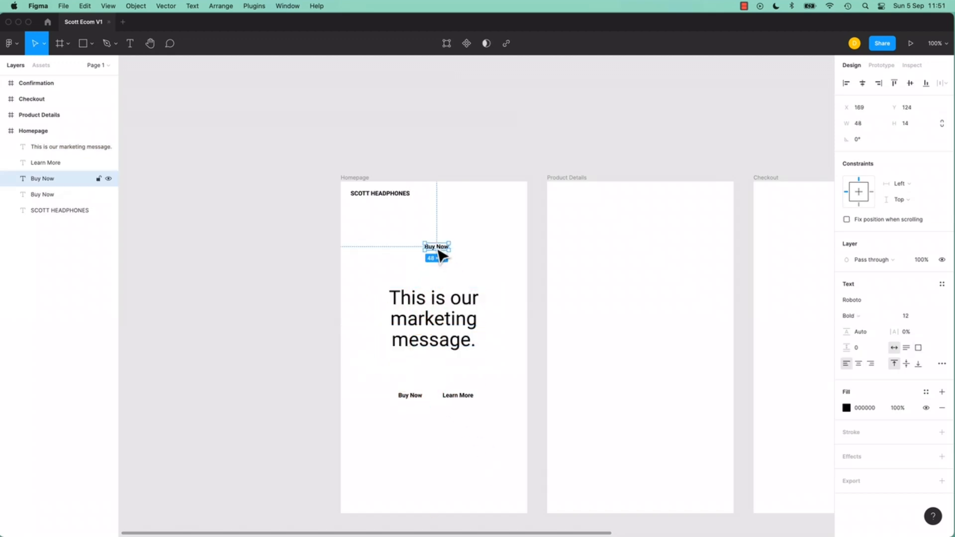
type("Prod")
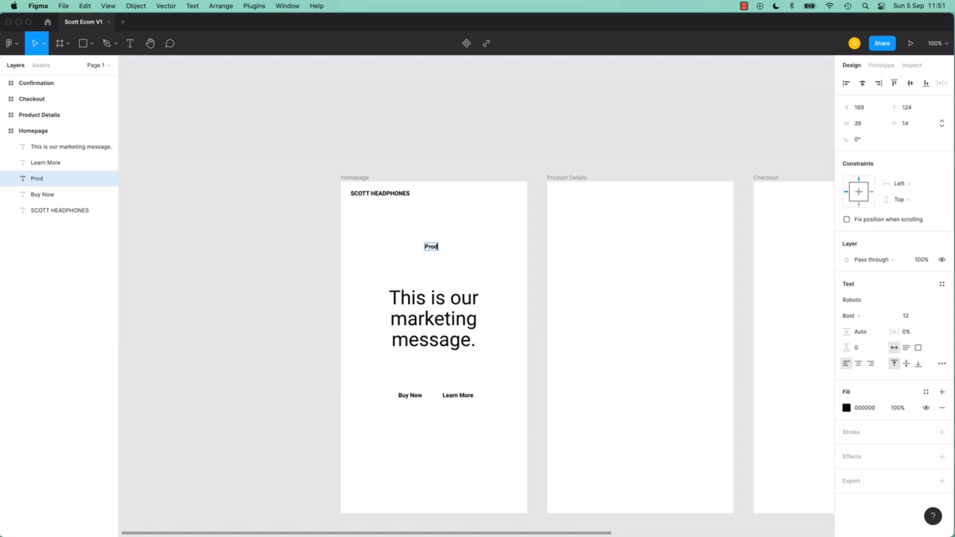
type("uct Shot")
key("Escape")
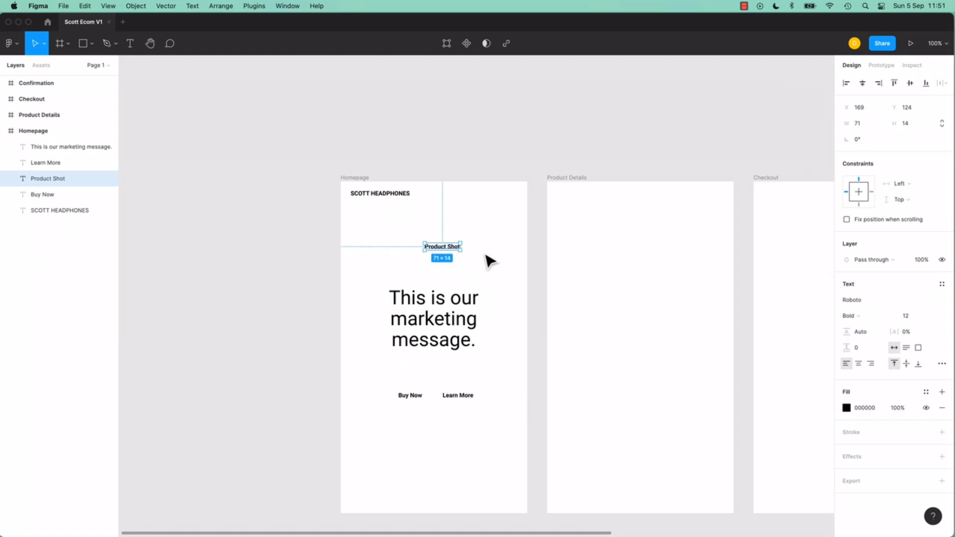
left_click_drag(455, 252, 445, 245)
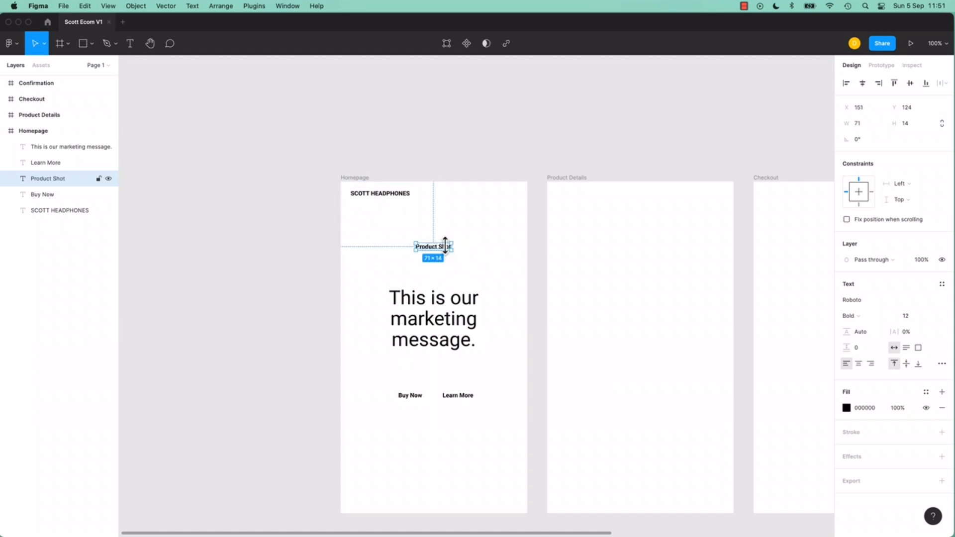
left_click(484, 264)
Review the marketing message's type details, from alignment and letter case through numbers, letterforms, stylistic sets and horizontal spacing.
left_click(451, 329)
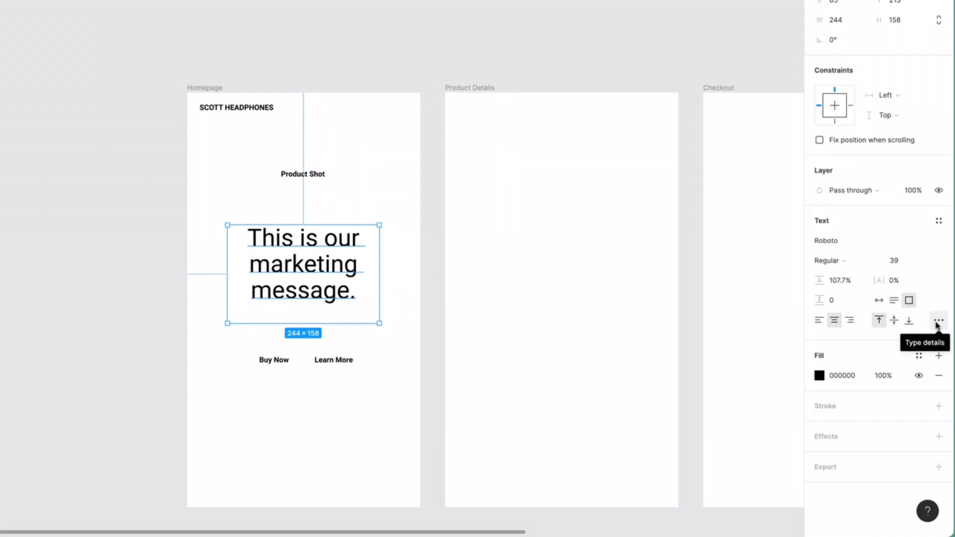
left_click(938, 321)
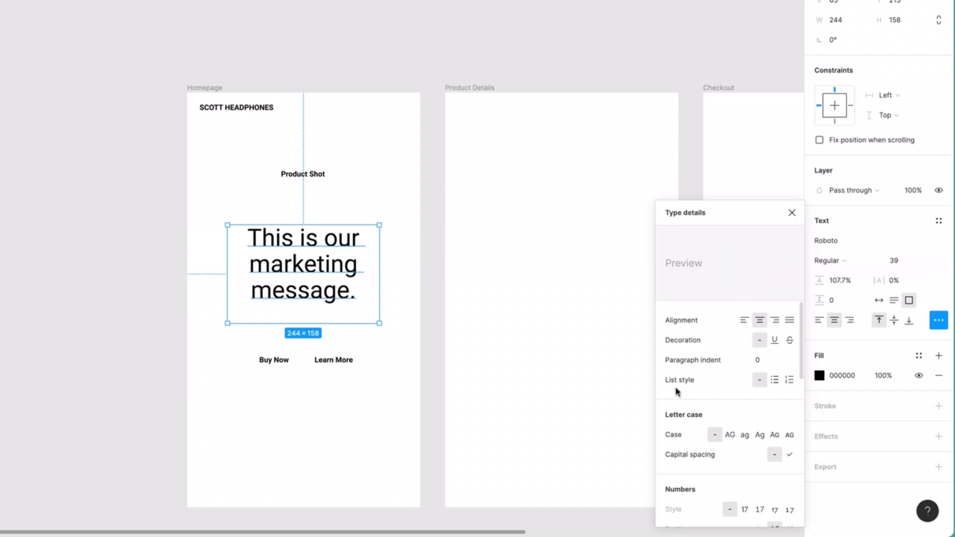
scroll(680, 390, "down", 3)
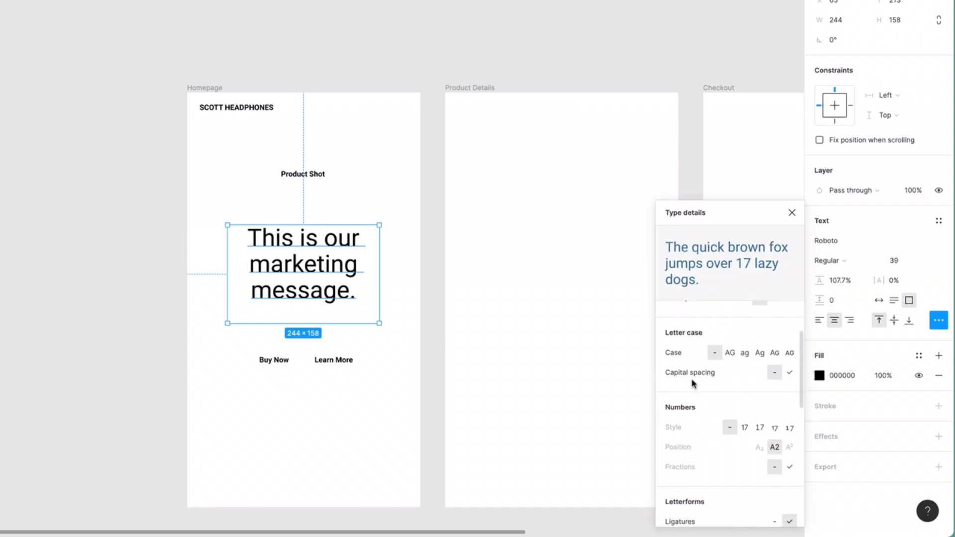
scroll(695, 390, "down", 4)
scroll(702, 391, "down", 1)
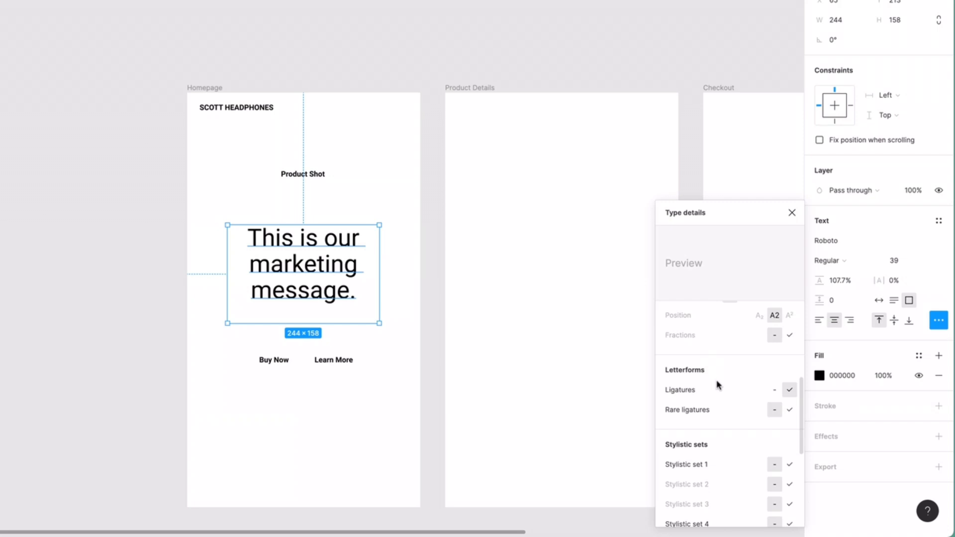
scroll(719, 385, "down", 1)
scroll(712, 359, "down", 5)
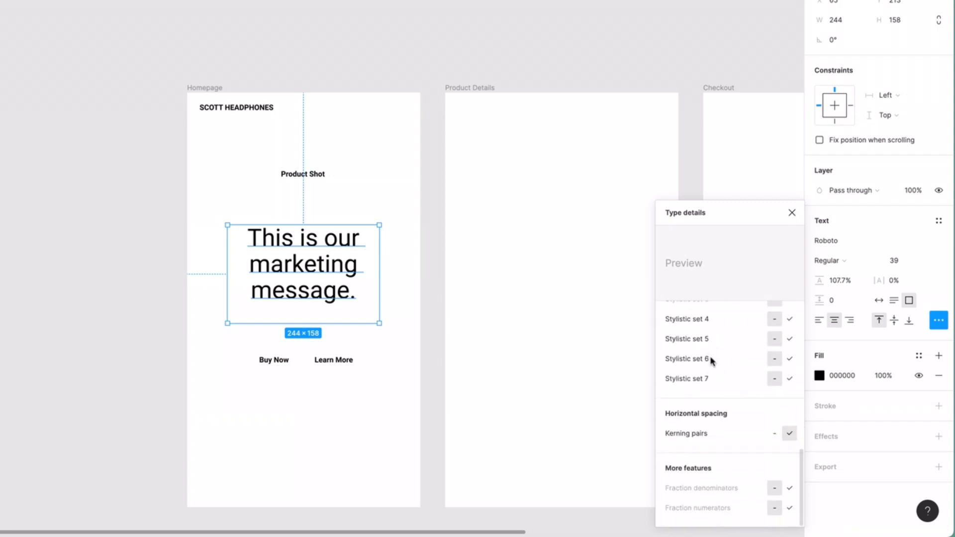
scroll(737, 393, "up", 1)
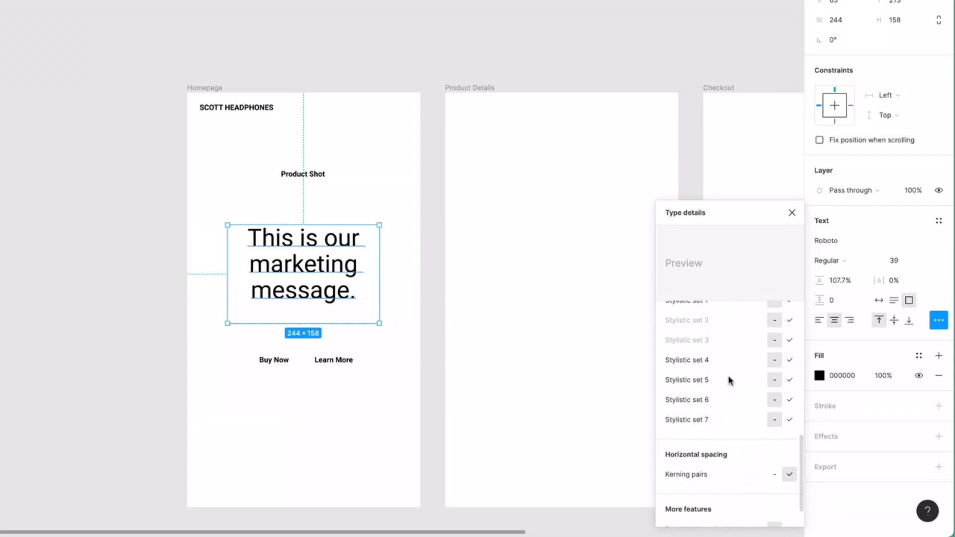
scroll(729, 381, "down", 1)
scroll(730, 382, "up", 5)
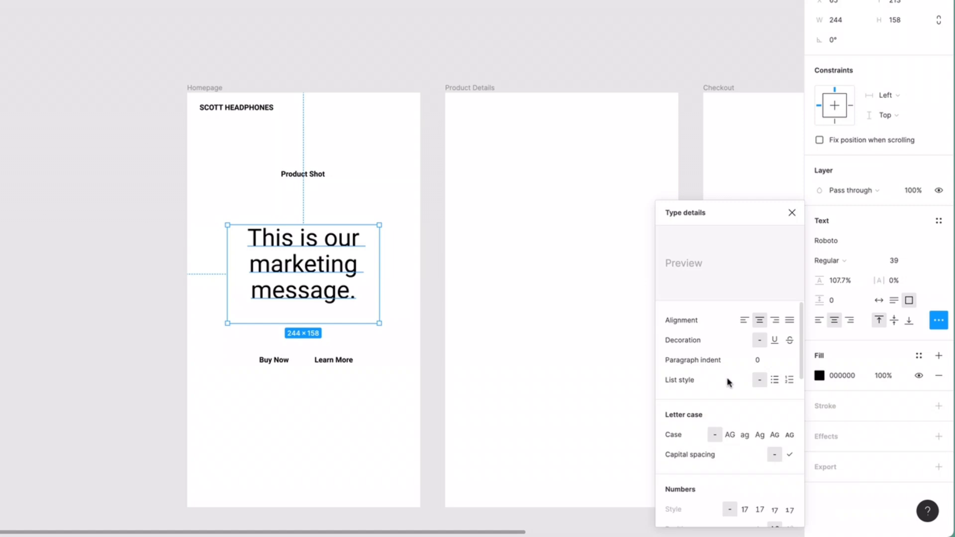
left_click(792, 214)
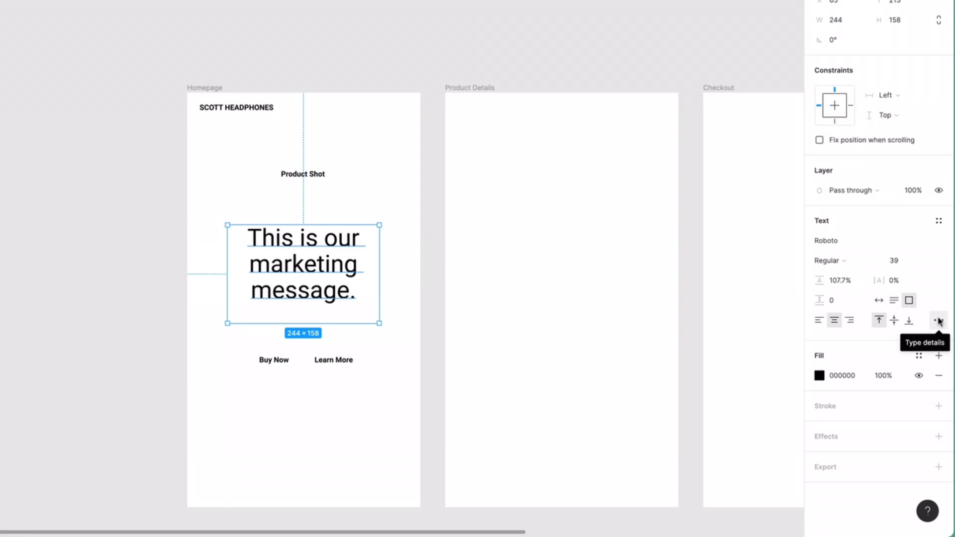
left_click(86, 358)
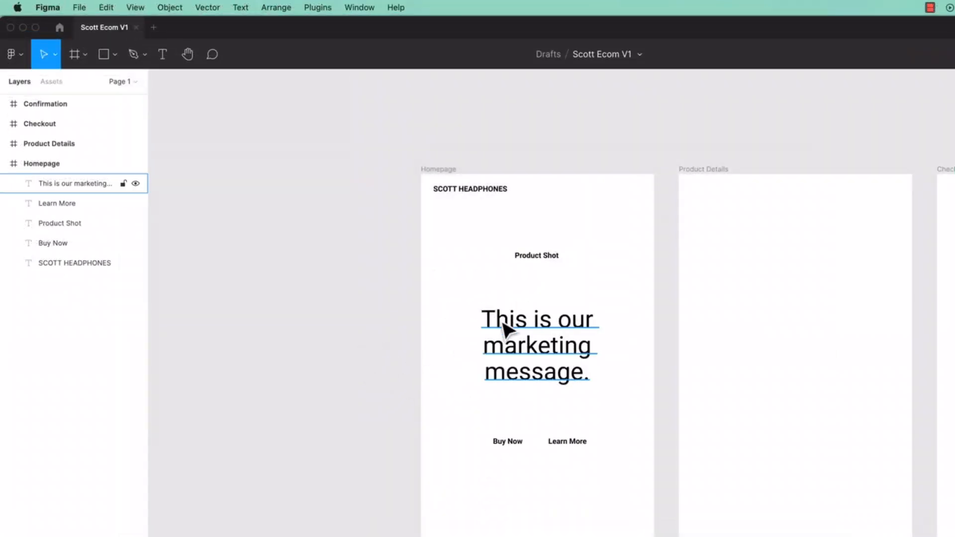
Move the marketing message, Buy Now and Learn More texts together further down the Homepage frame.
left_click_drag(300, 324, 604, 503)
left_click(442, 358)
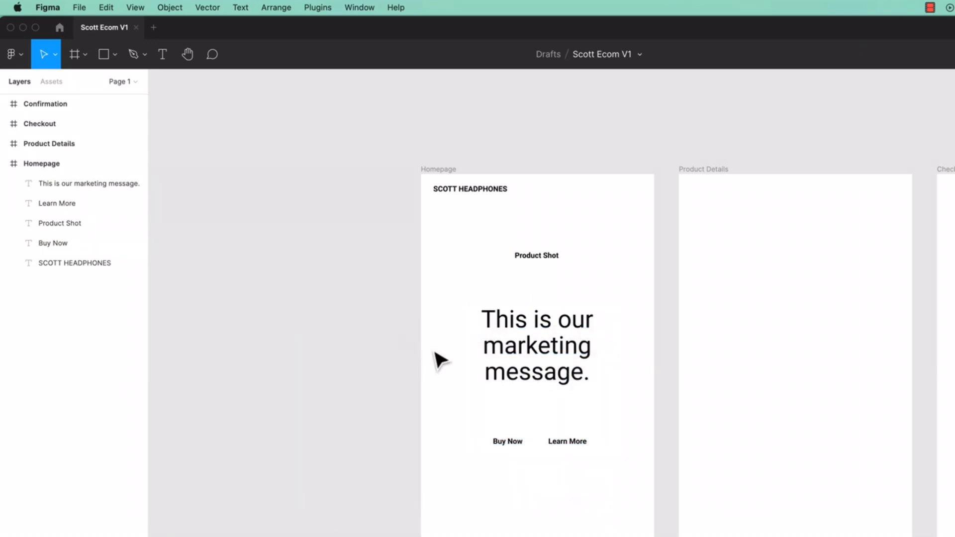
left_click_drag(444, 300, 618, 495)
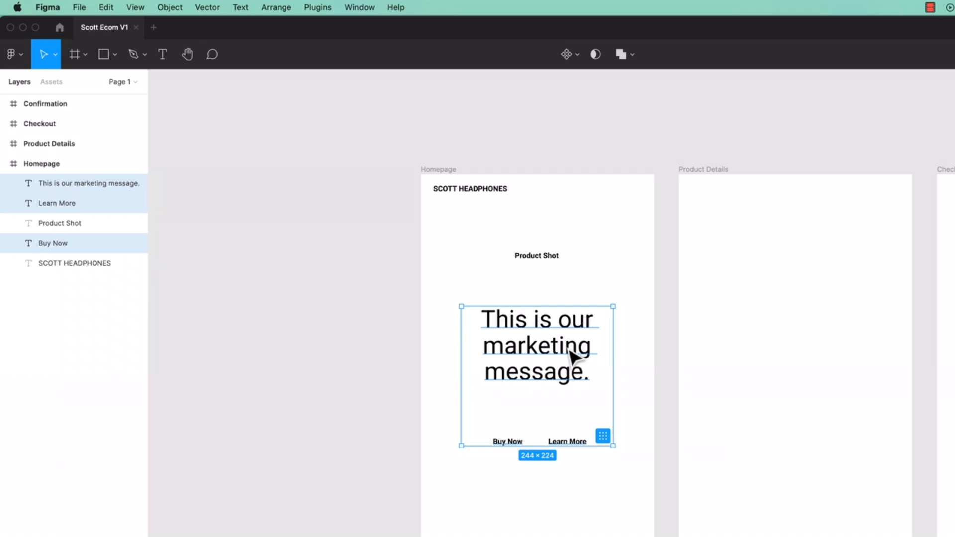
left_click_drag(572, 356, 569, 397)
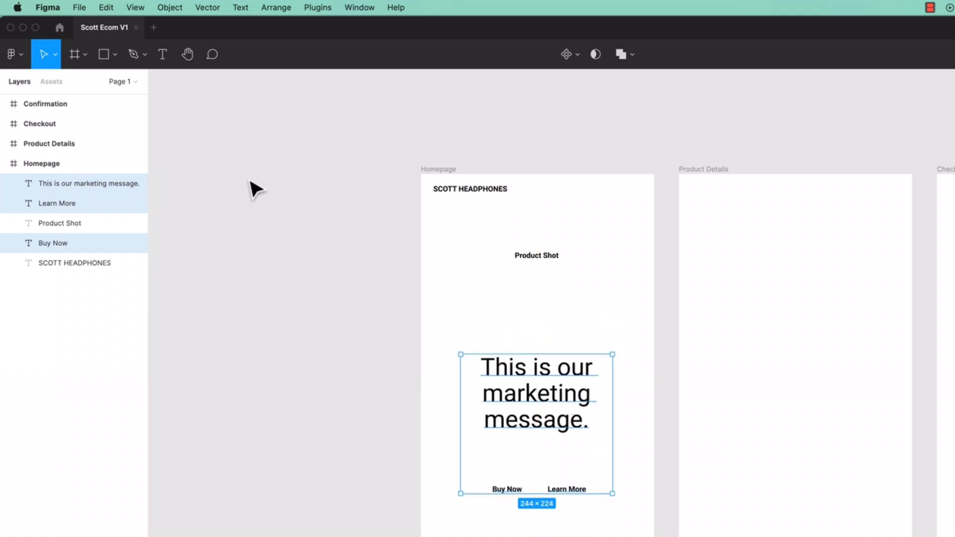
Draw a rectangle about 294 × 185 over the Product Shot text, between the title and the marketing message.
left_click(114, 61)
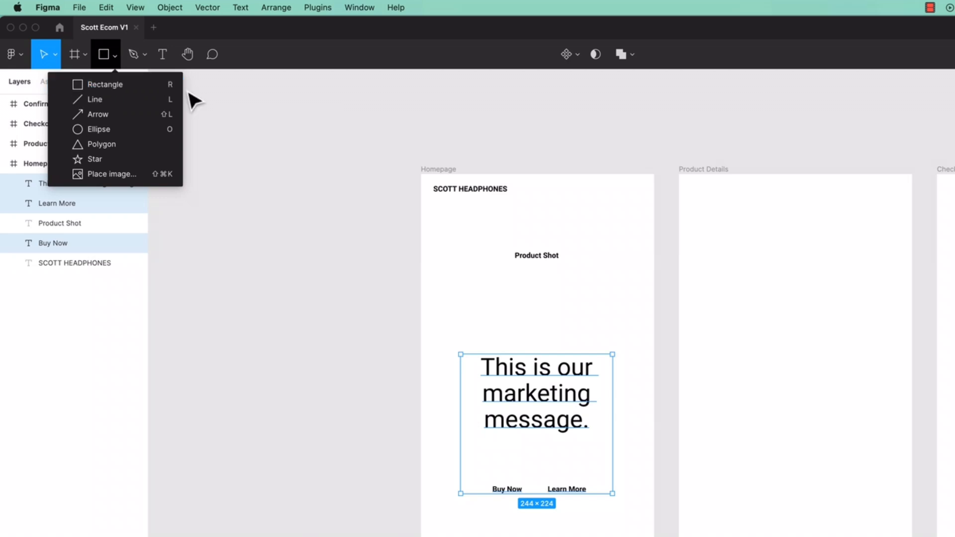
left_click(170, 87)
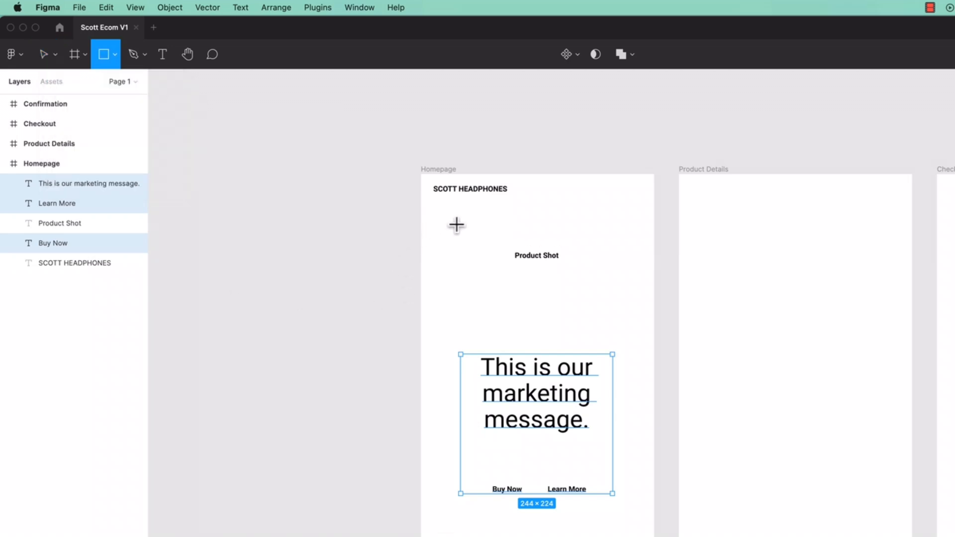
mouse_move(447, 216)
left_mouse_down()
mouse_move(541, 312)
mouse_move(629, 333)
left_mouse_up()
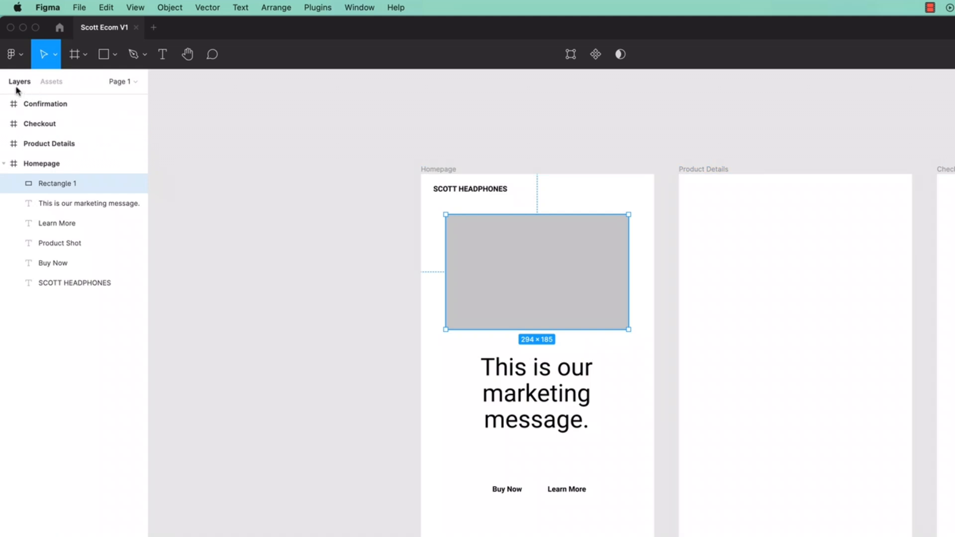
left_click(52, 82)
left_click(21, 85)
Send the gray rectangle to the back of the Homepage frame and undo the change.
right_click(517, 267)
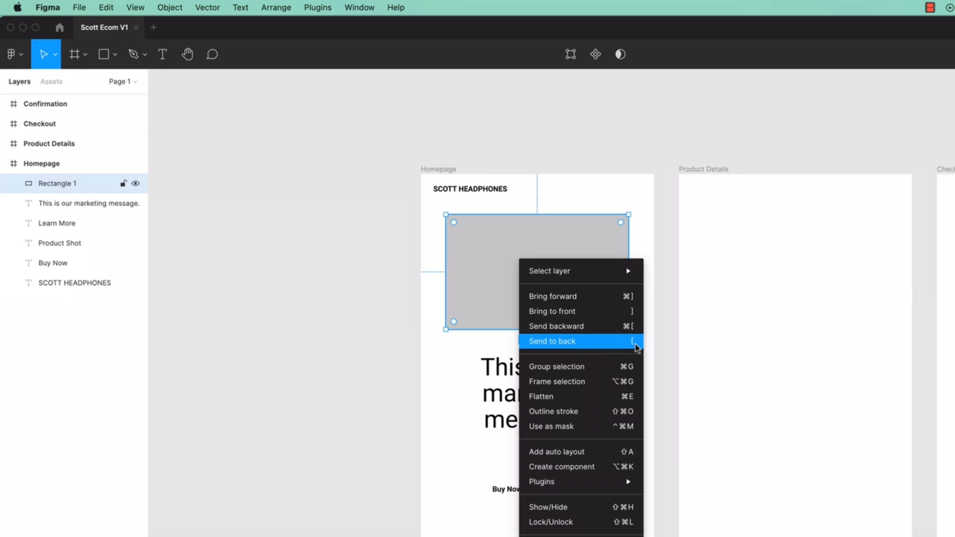
left_click(490, 274)
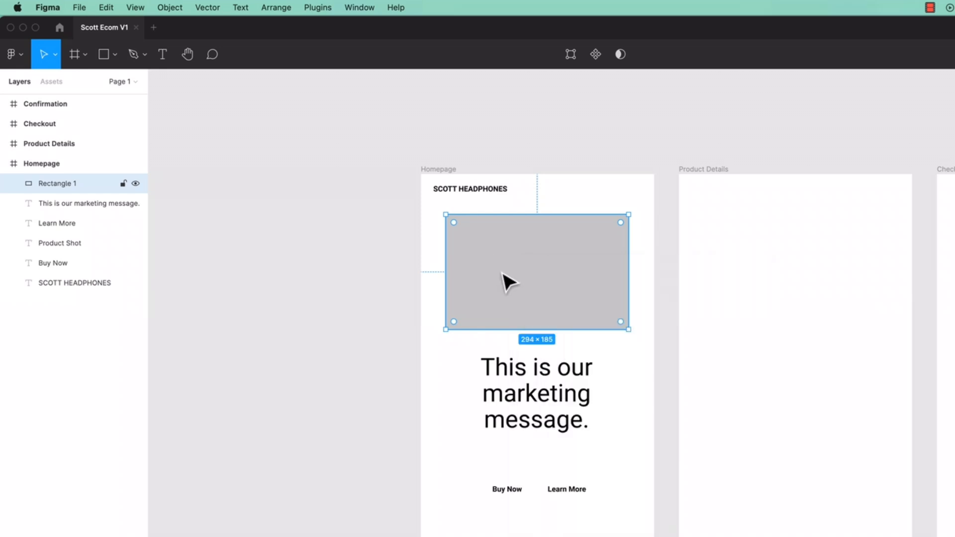
right_click(502, 273)
left_click(548, 354)
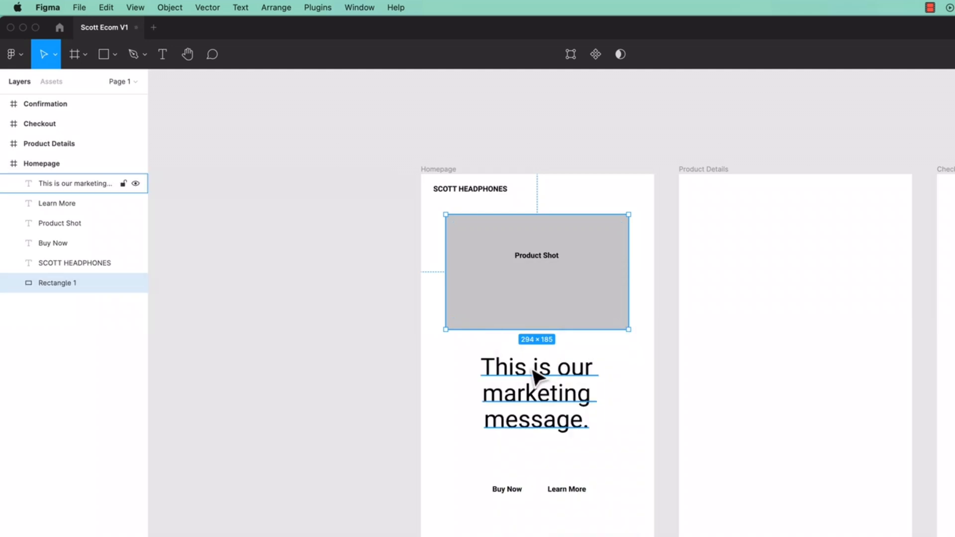
key("super+z")
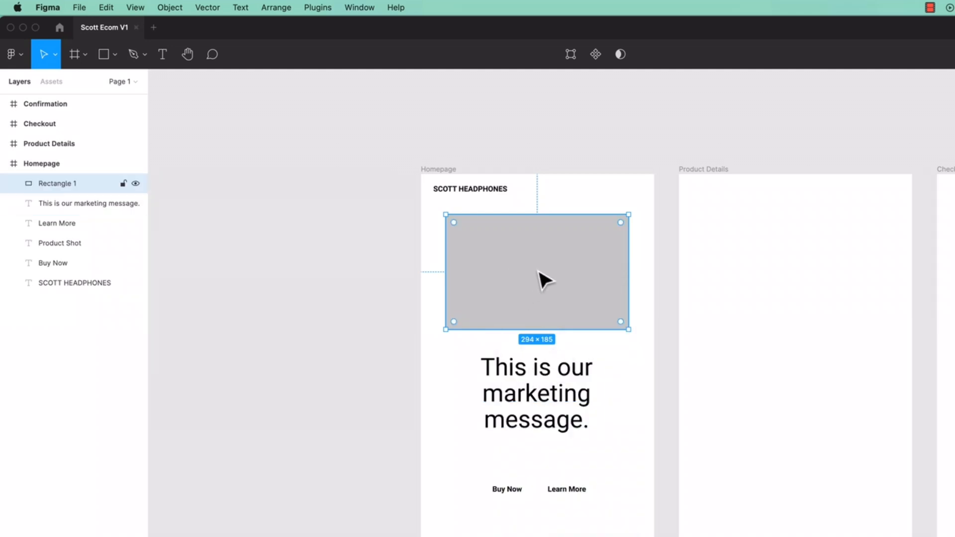
Reorder the rectangle's layer below SCOTT HEADPHONES at the bottom of the Homepage layers, and bring it back to the front.
left_click_drag(67, 190, 78, 246)
left_click_drag(78, 253, 85, 291)
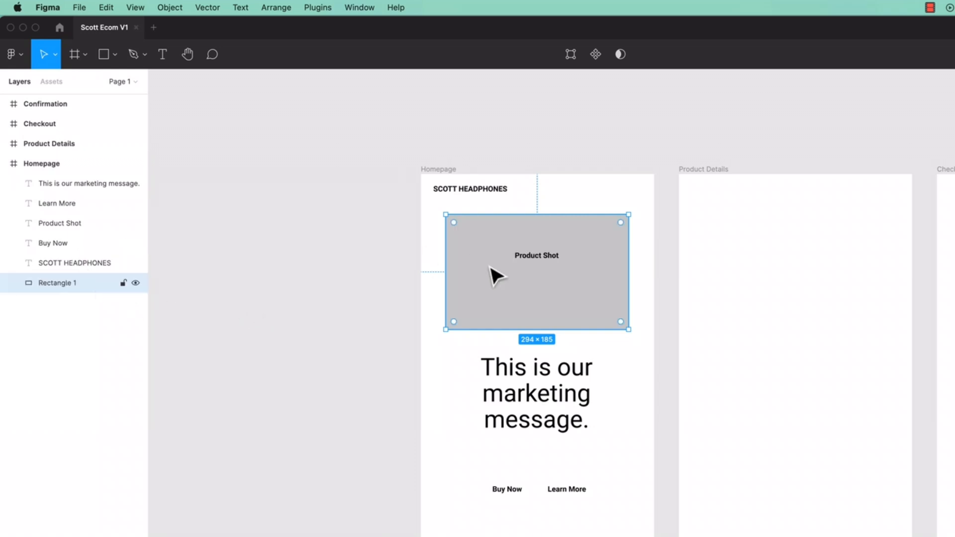
left_click(395, 286)
left_click(536, 290)
key("alt+super+bracketright")
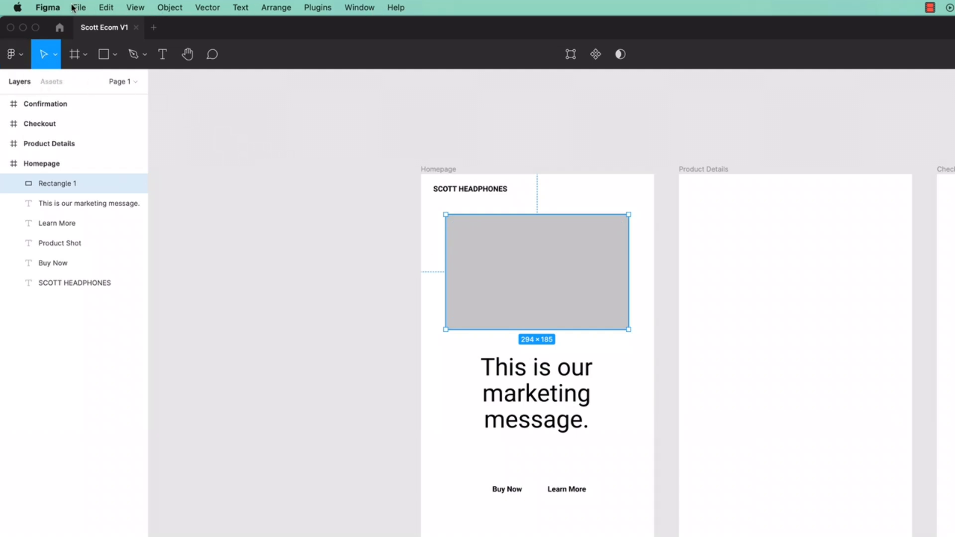
Send the gray rectangle to the back of the Homepage frame and centre the Product Shot text on it.
left_click(15, 55)
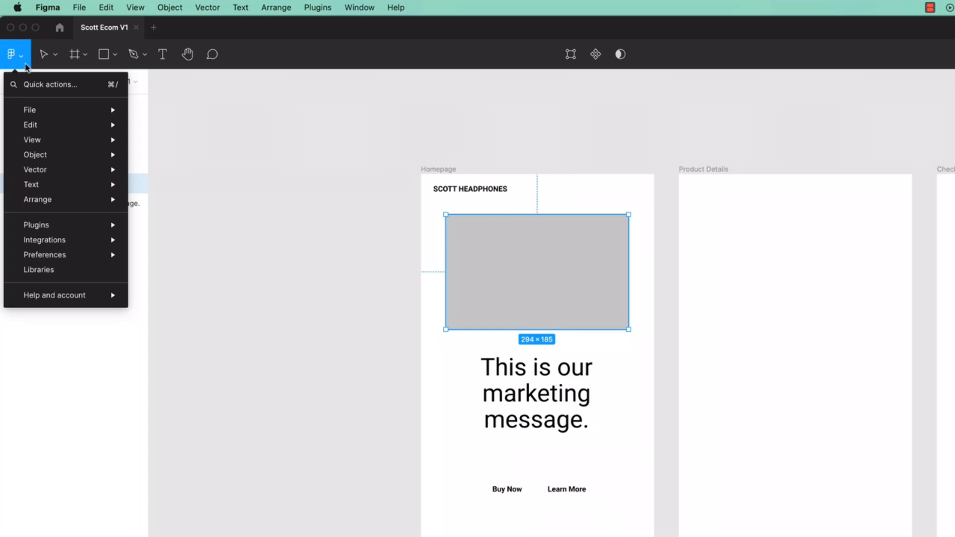
mouse_move(49, 125)
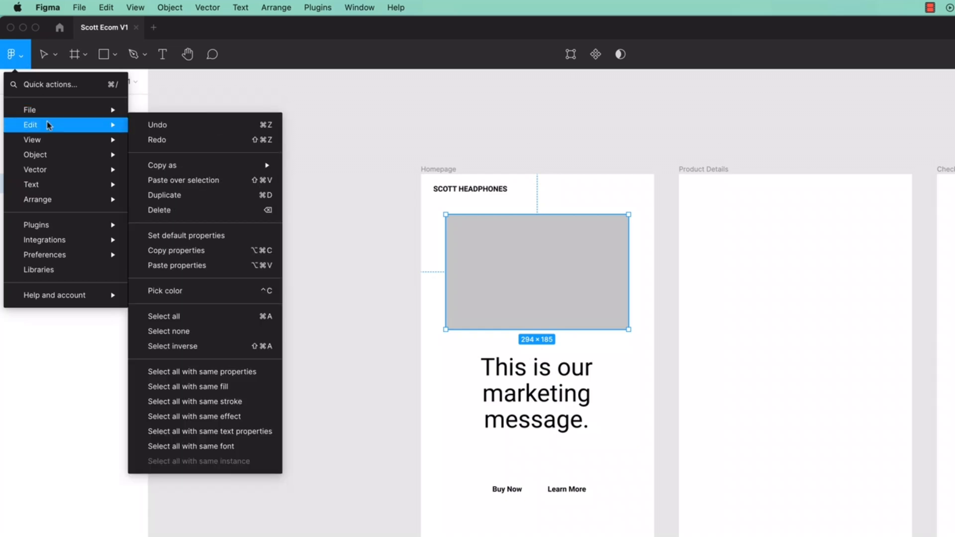
mouse_move(72, 201)
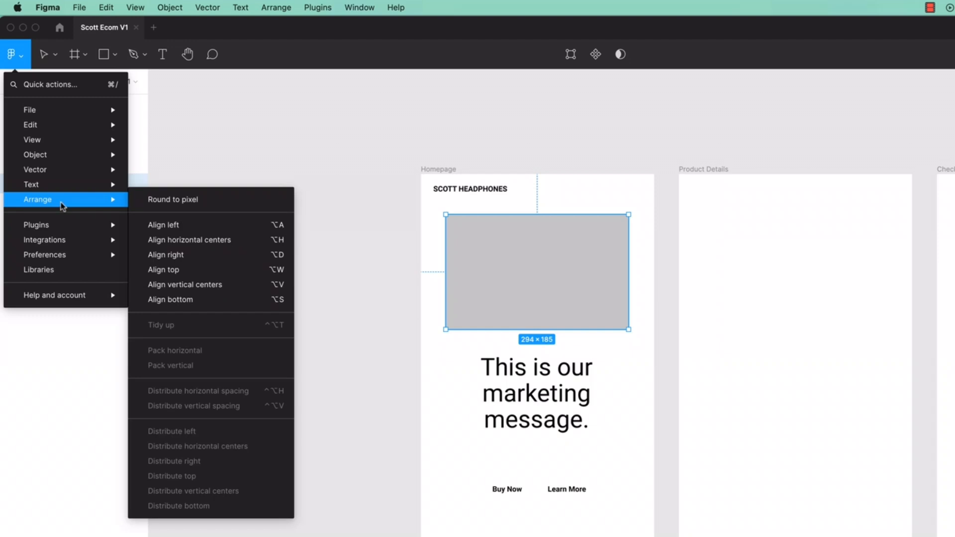
mouse_move(80, 157)
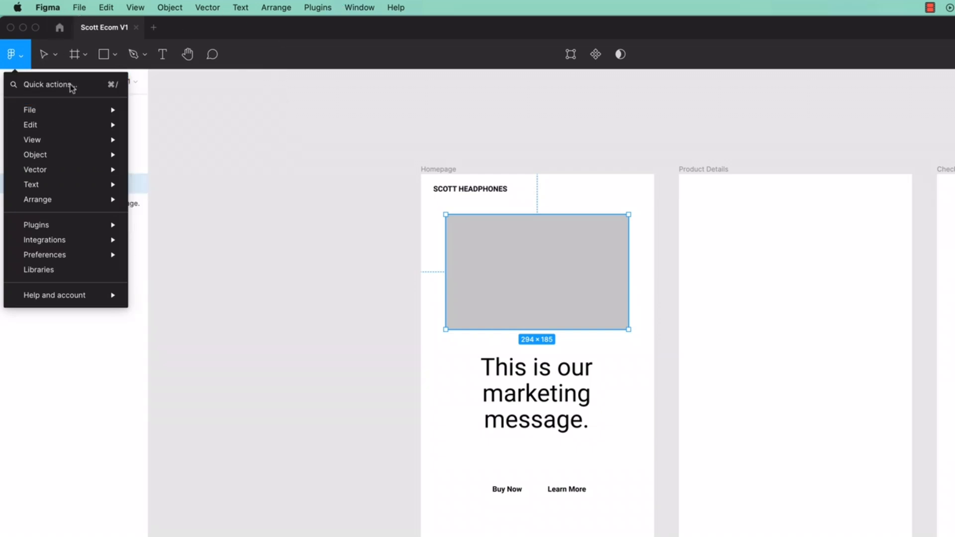
left_click(105, 8)
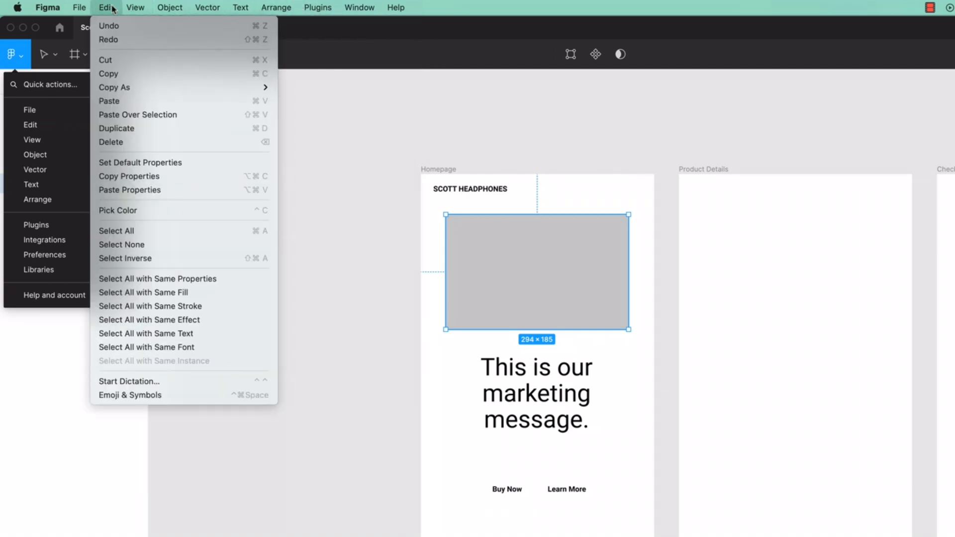
left_click(24, 62)
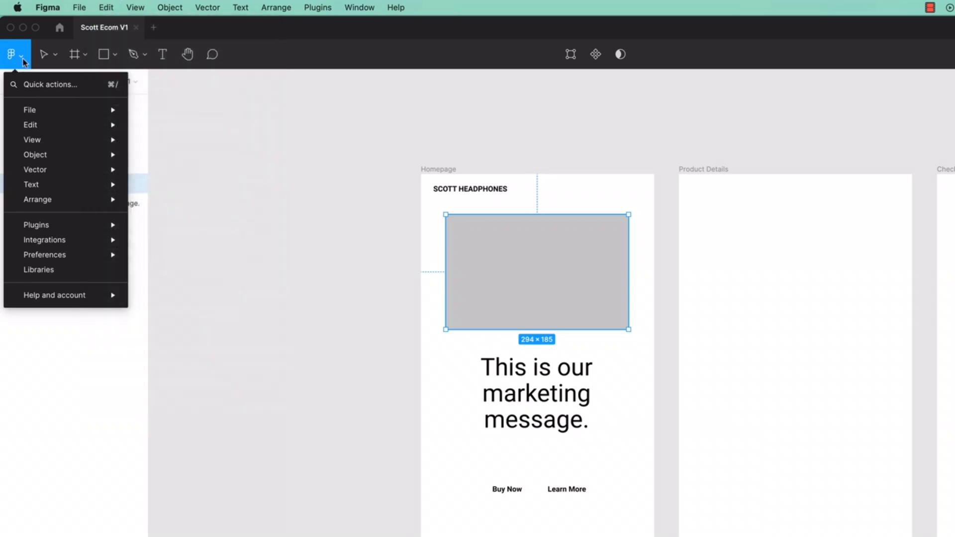
mouse_move(45, 131)
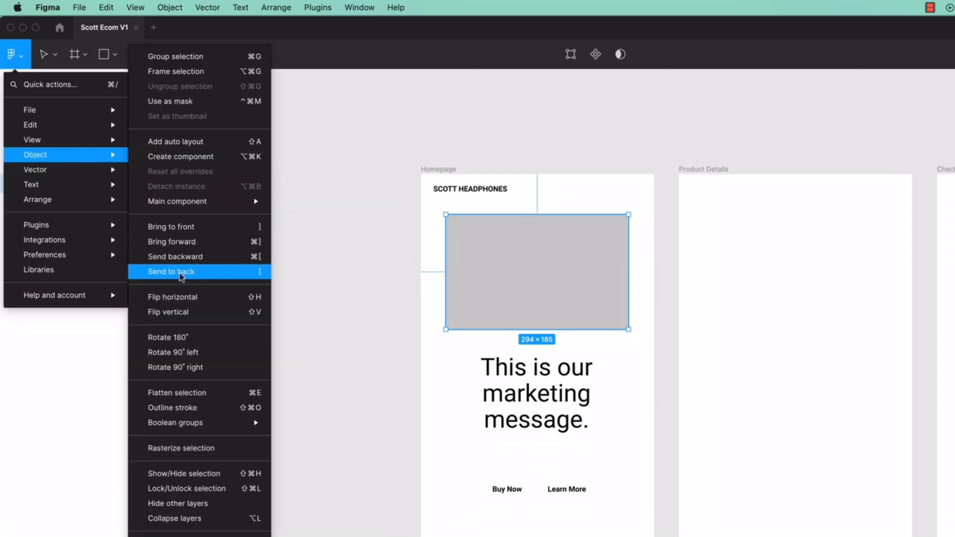
left_click(187, 272)
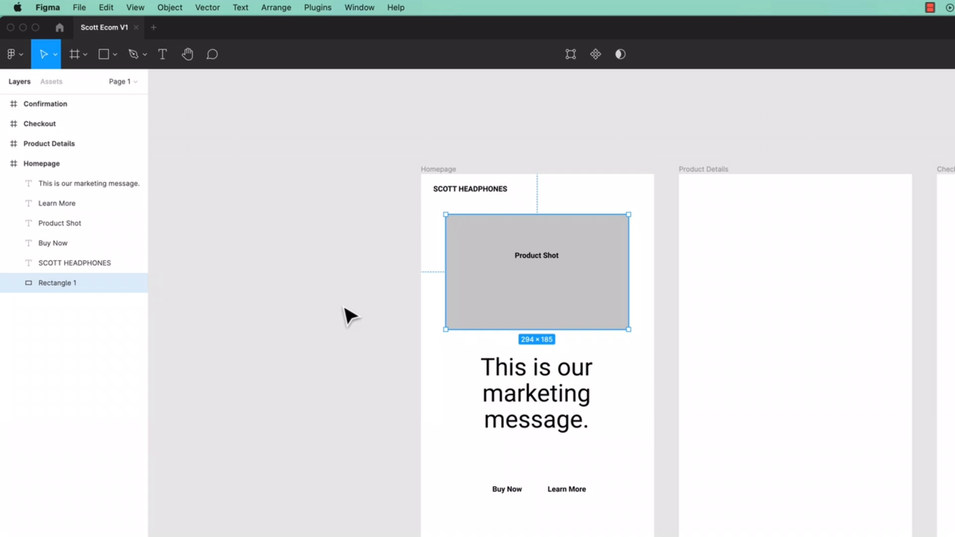
left_click_drag(529, 258, 548, 275)
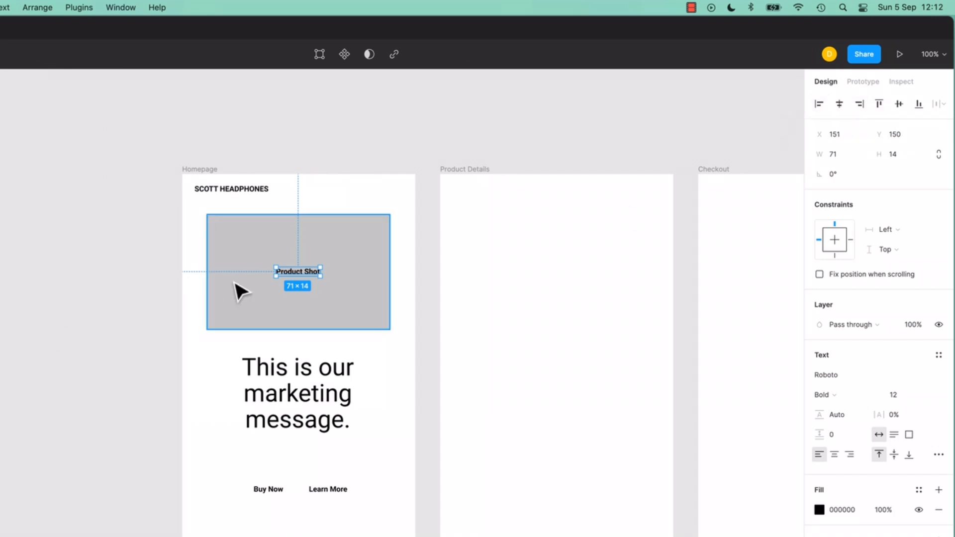
left_click(116, 316)
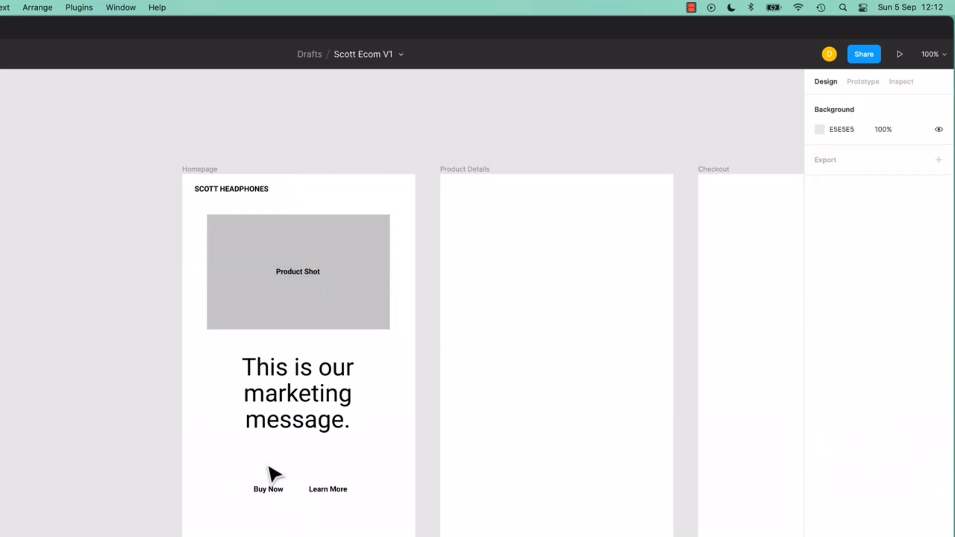
Draw a rectangle about 78 × 34 over the Buy Now text on the Homepage frame.
scroll(271, 470, "up", 10)
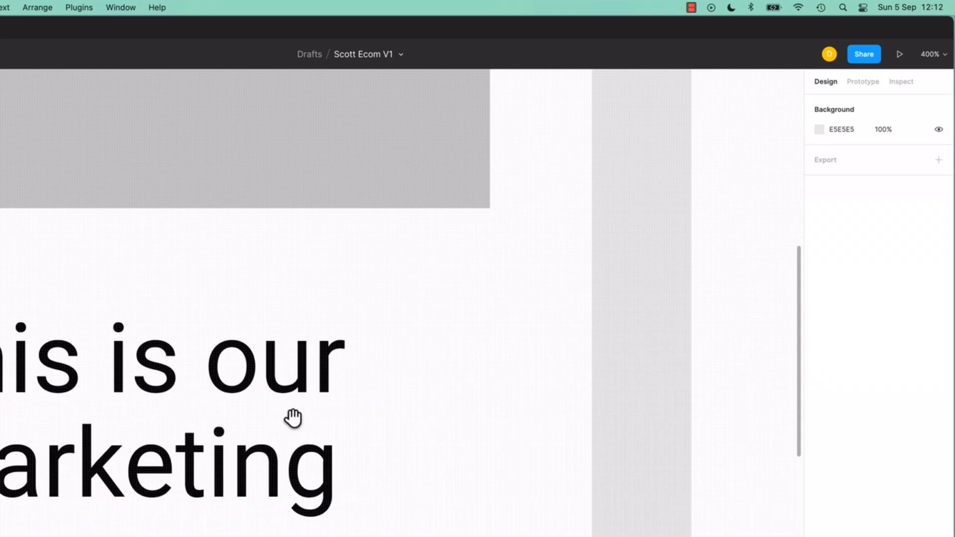
scroll(293, 418, "down", 10)
left_click_drag(318, 327, 364, 298)
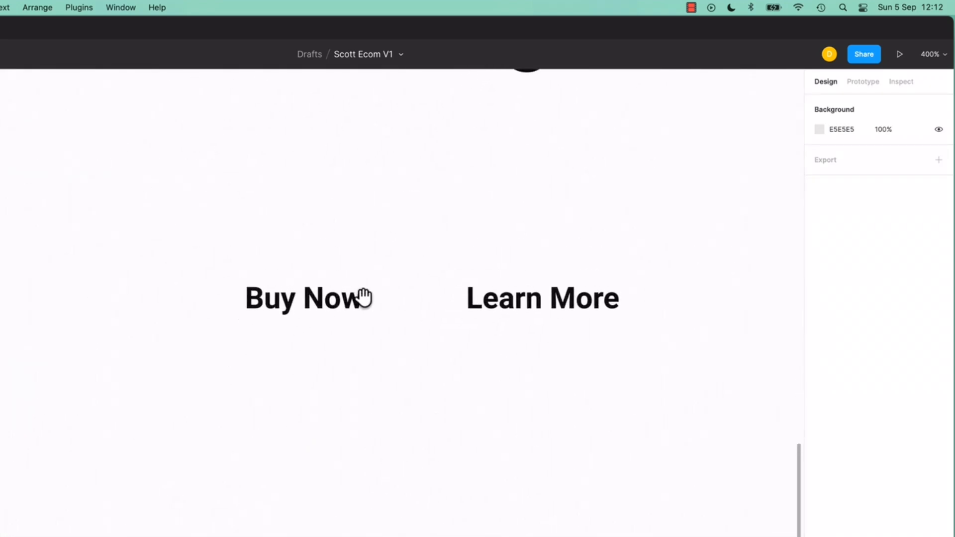
key("r")
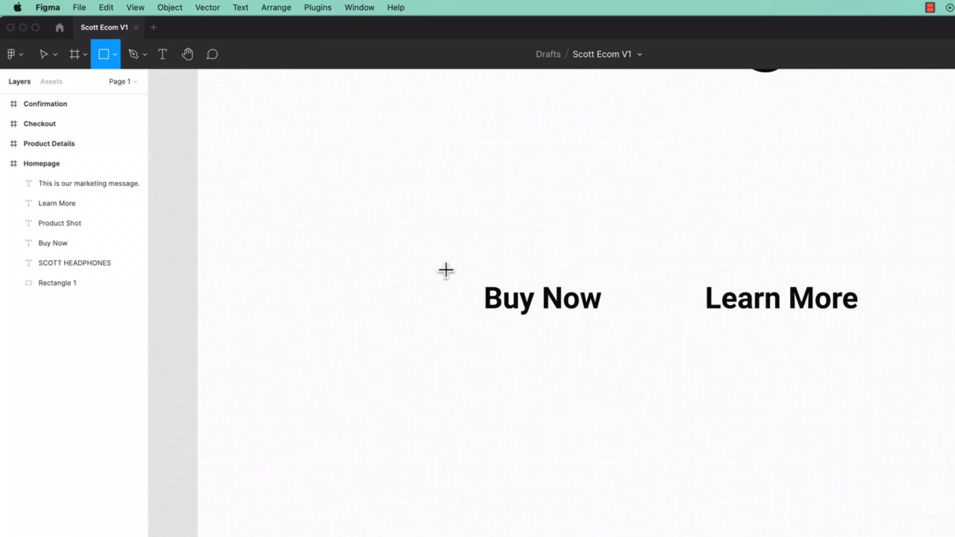
mouse_move(447, 258)
left_mouse_down()
mouse_move(538, 322)
mouse_move(641, 344)
left_mouse_up()
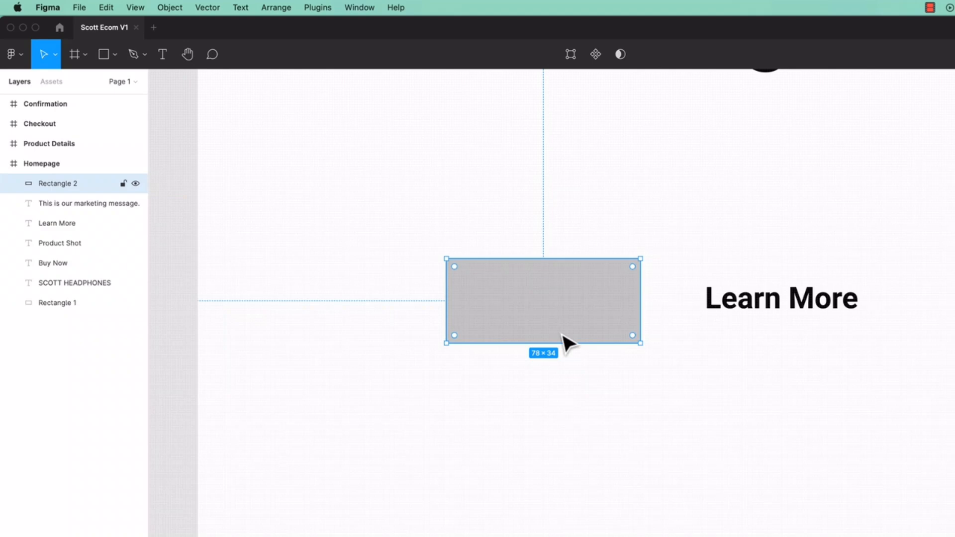
Send the small rectangle behind the Buy Now text and place a copy of it behind Learn More.
key("bracketleft")
key("bracketright")
key("bracketleft")
key("bracketright")
key("bracketleft")
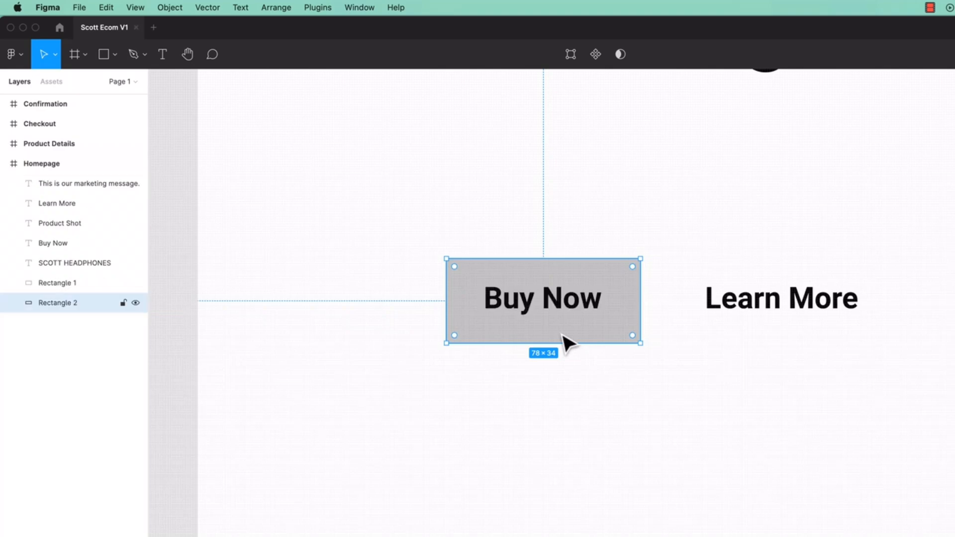
left_click_drag(563, 335, 749, 332)
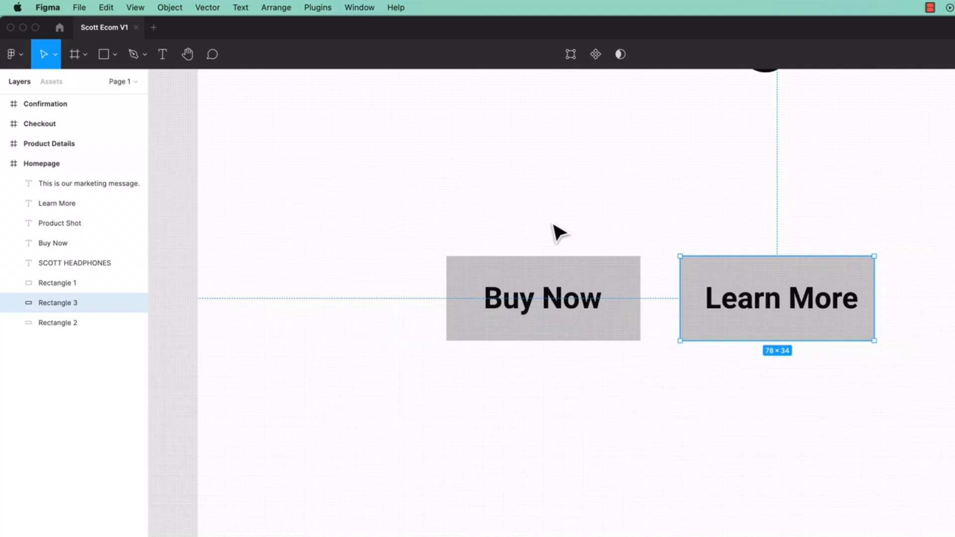
Round the corners of the Buy Now rectangle to a radius of 3 and check it at 100% zoom.
left_click(628, 271)
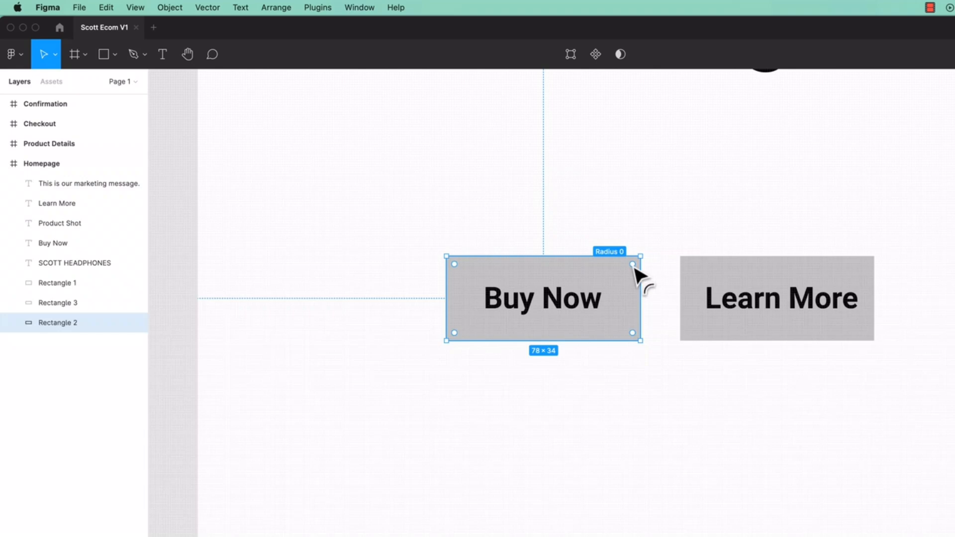
key("super+0")
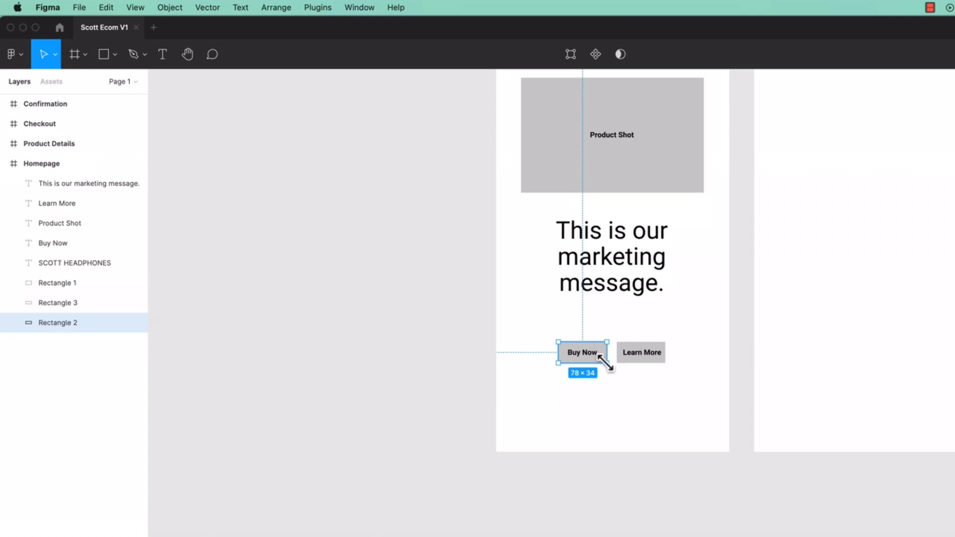
key("shift+2")
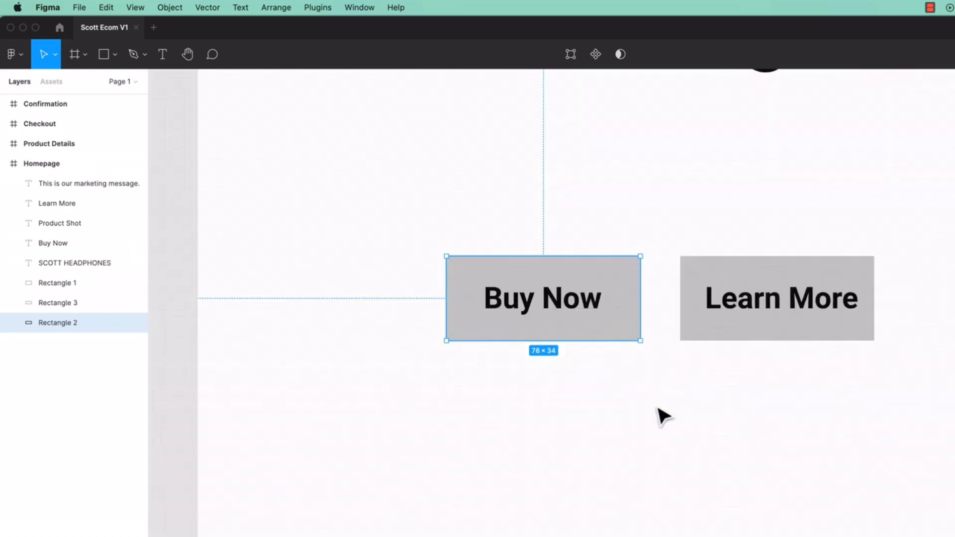
key("minus")
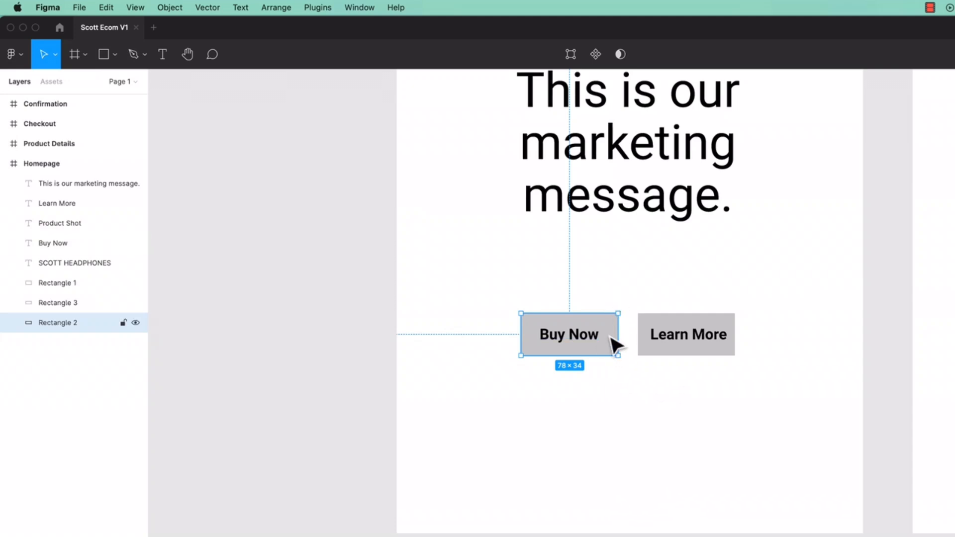
scroll(619, 341, "up", 3)
mouse_move(632, 264)
left_mouse_down()
mouse_move(640, 273)
mouse_move(623, 282)
mouse_move(636, 272)
left_mouse_up()
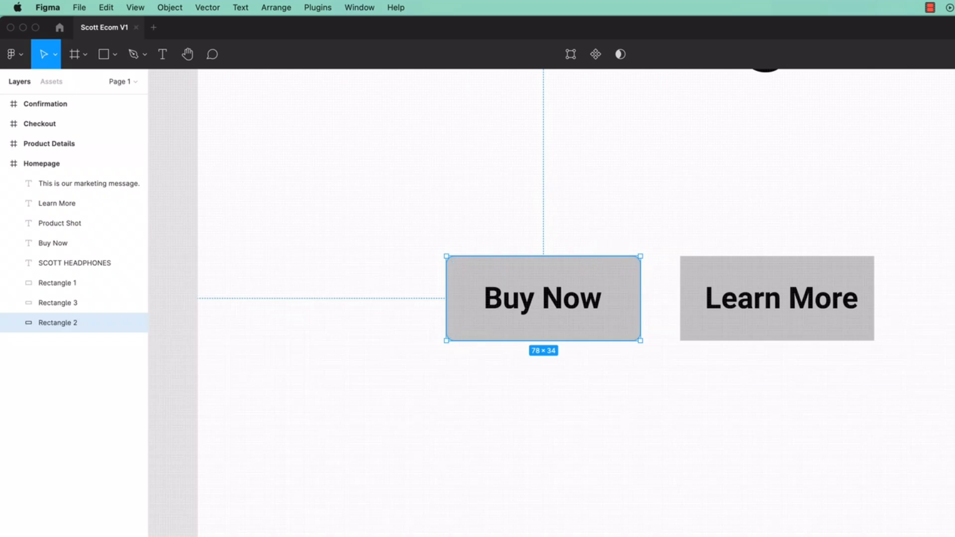
left_click(559, 466)
left_click(629, 259)
left_click(937, 56)
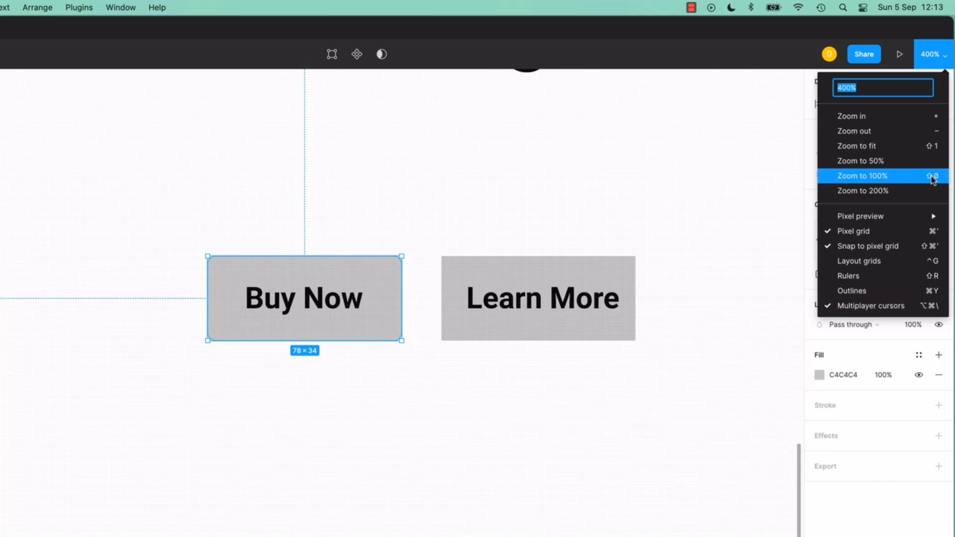
left_click(933, 179)
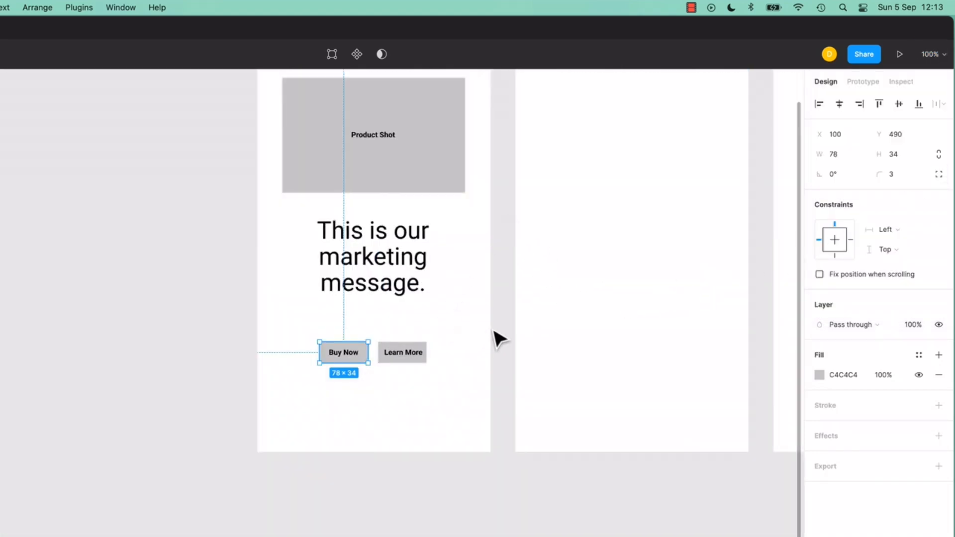
left_click(499, 341)
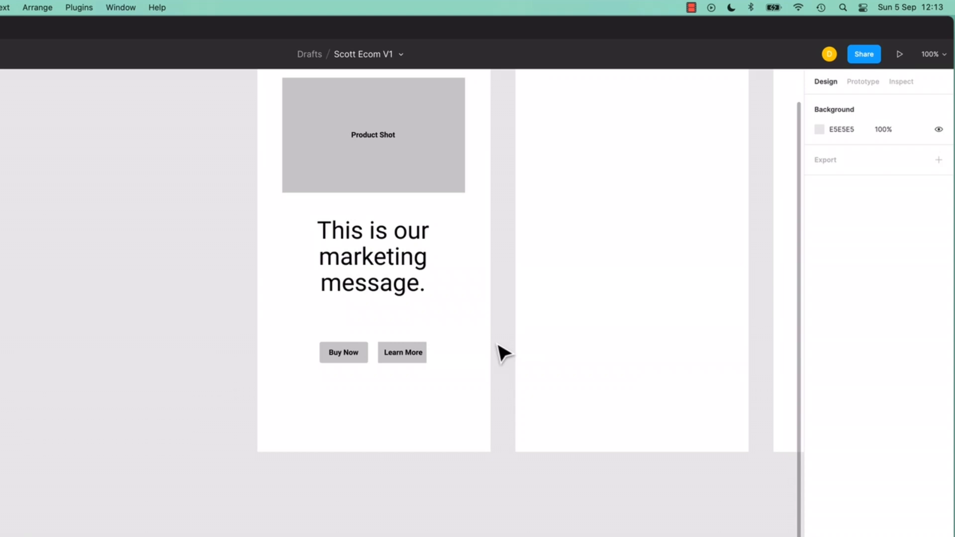
Set the corner radius of both the Buy Now and Learn More rectangles to 5.
left_click(367, 347)
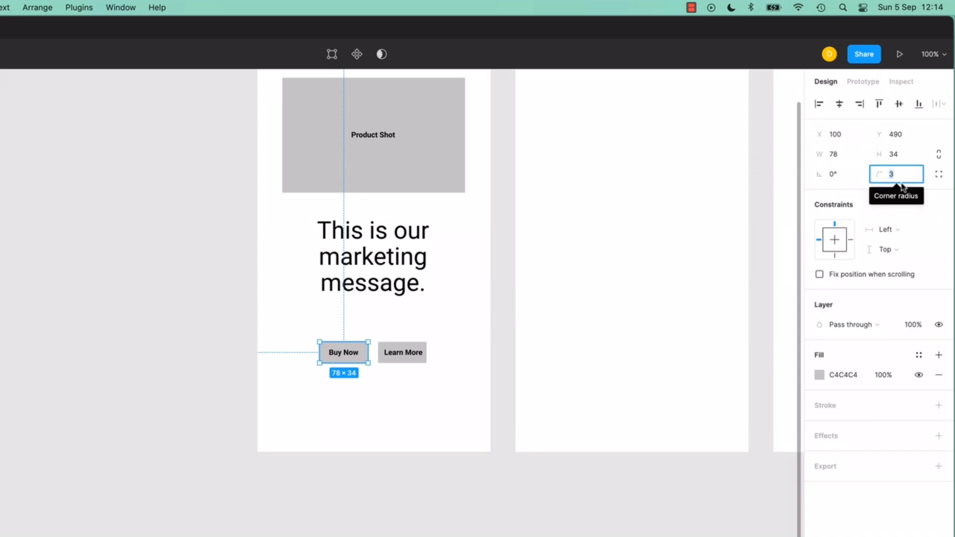
key("Up")
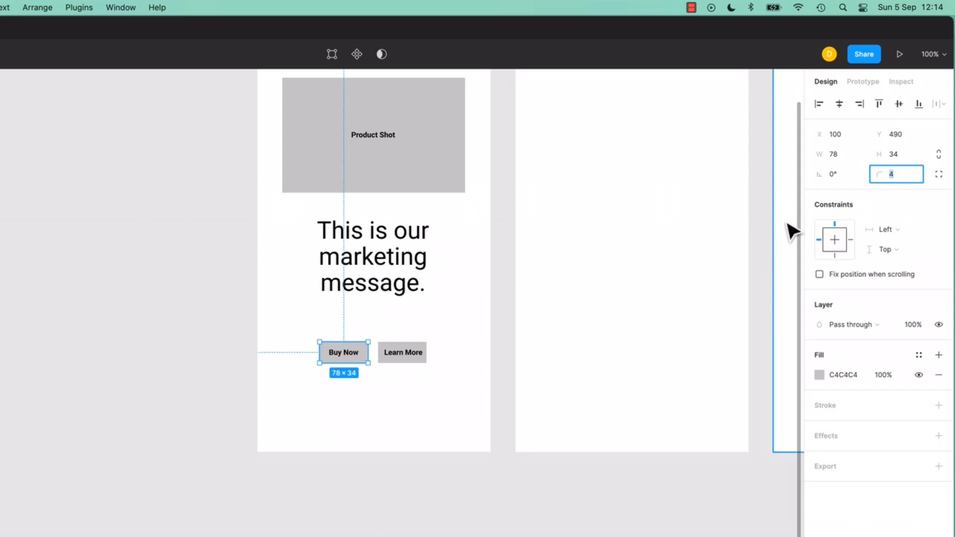
key("Up")
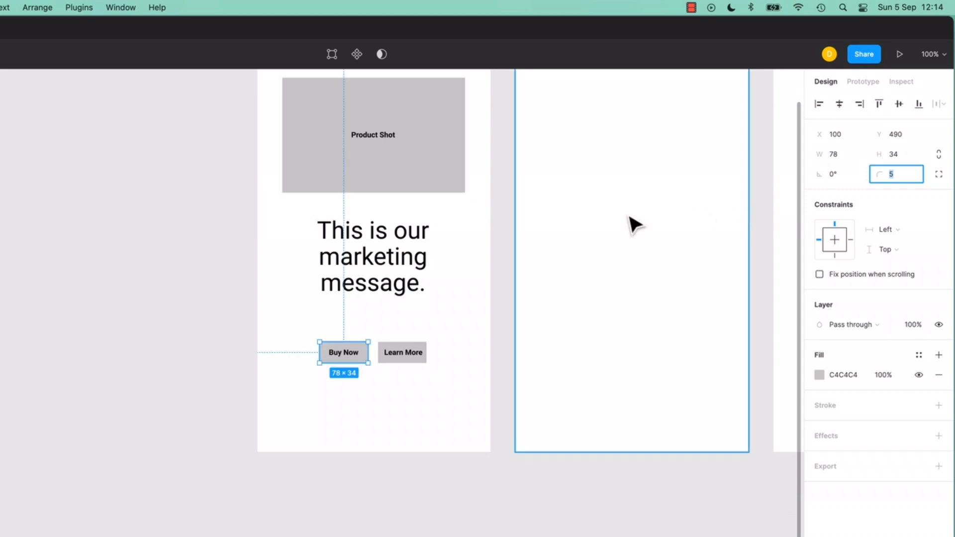
left_click(423, 349)
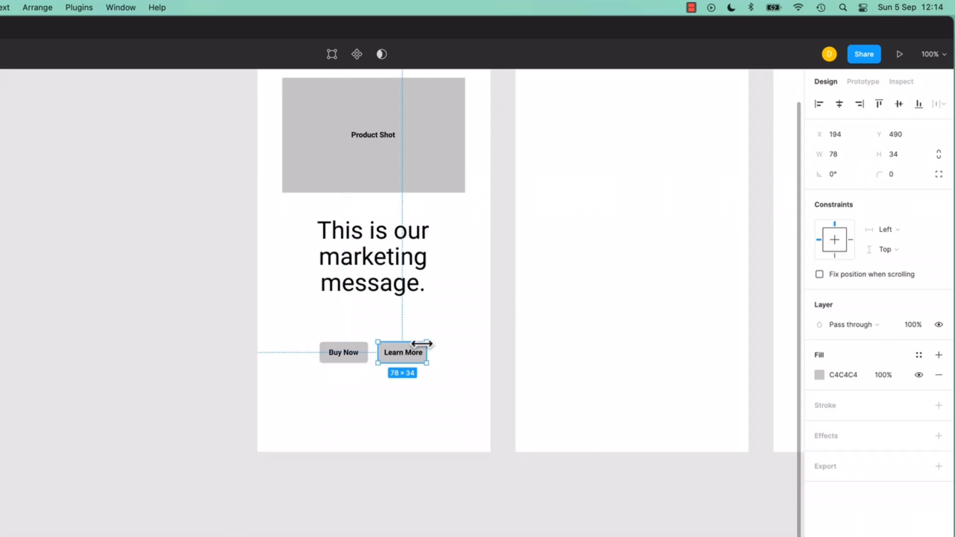
left_click(902, 180)
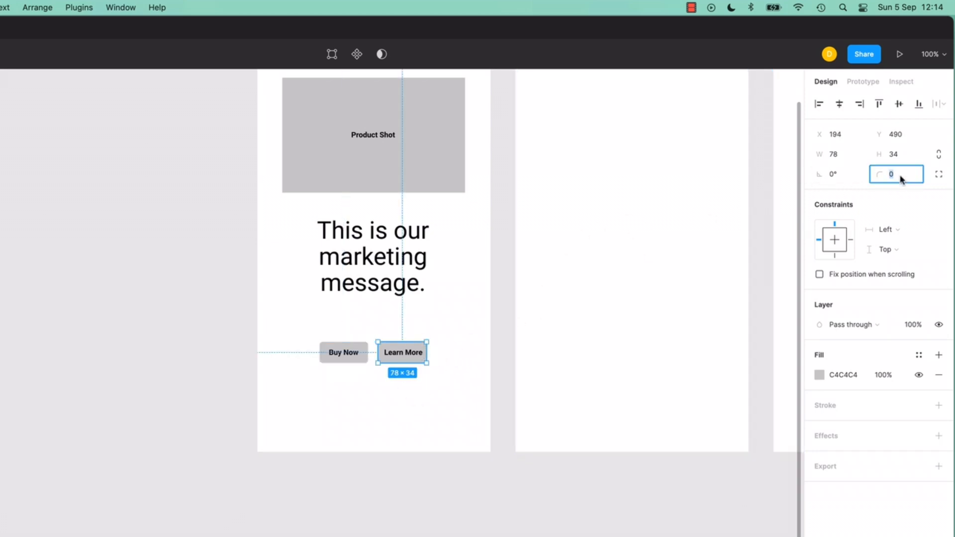
type("5")
key("Return")
Set the corner radius of the rectangle behind the Product Shot text to 5.
left_click(448, 164)
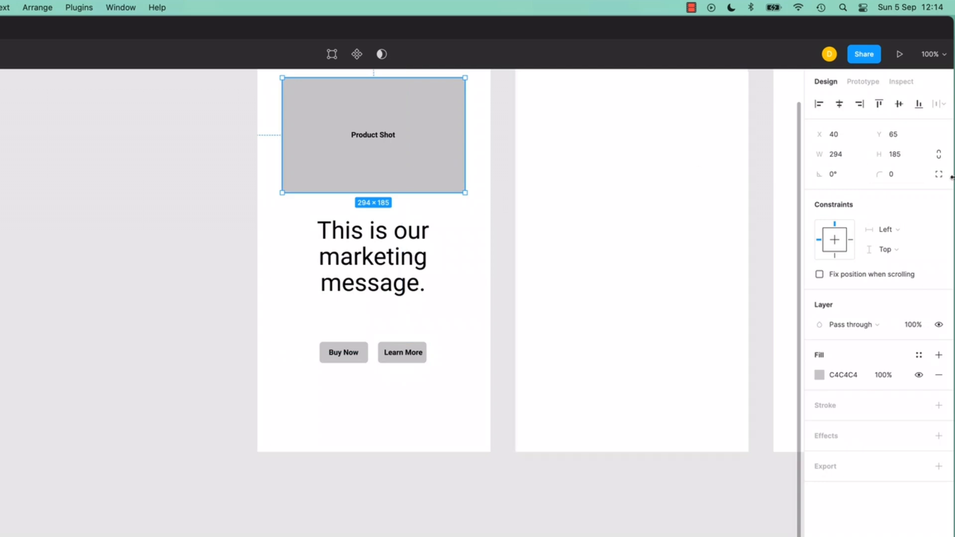
left_click(908, 180)
type("5")
key("Return")
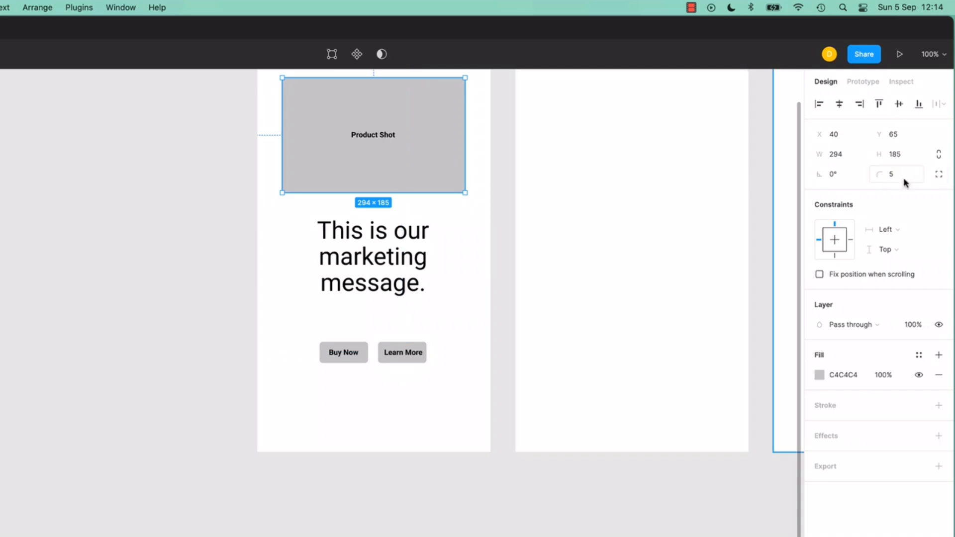
left_click(174, 334)
Round only the bottom-right corner of the Product Shot rectangle with a much larger radius.
key("space")
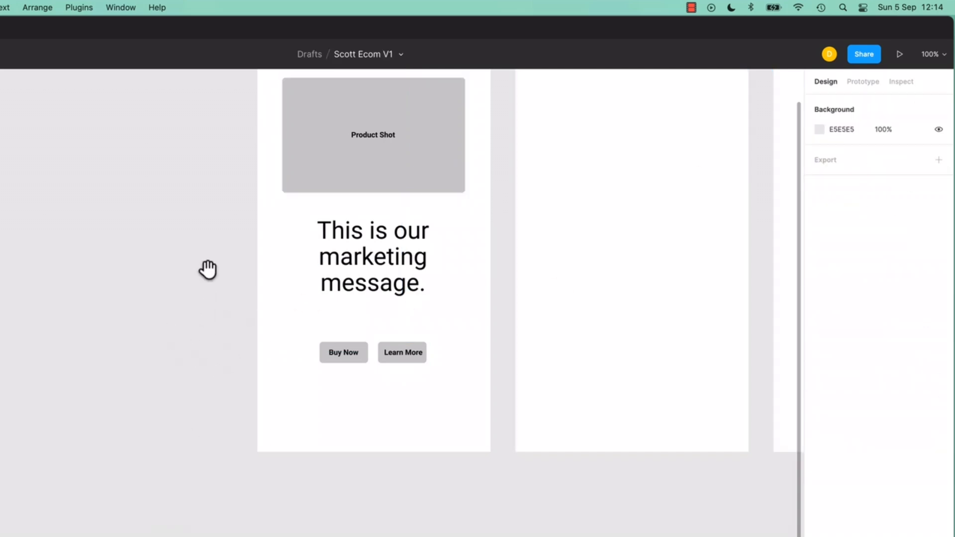
left_click_drag(207, 269, 168, 461)
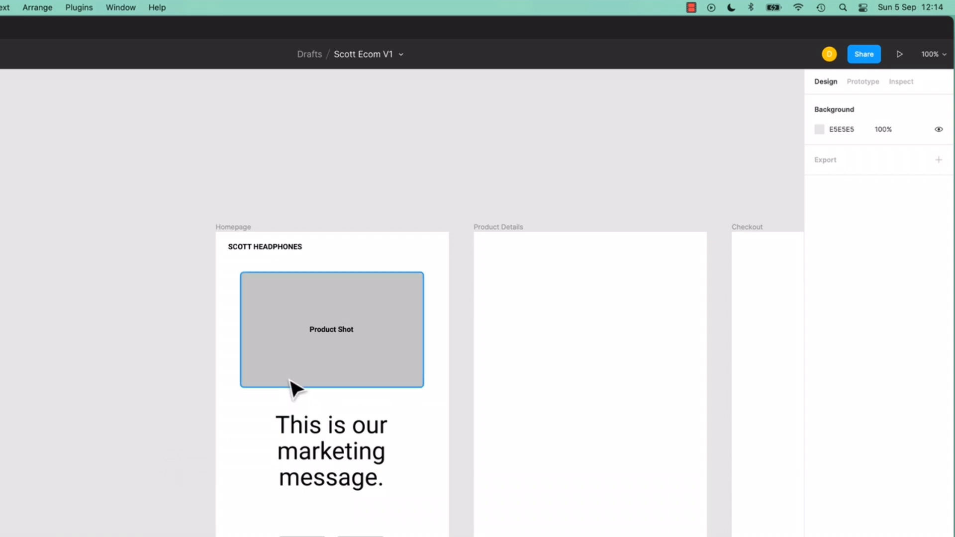
left_click(383, 373)
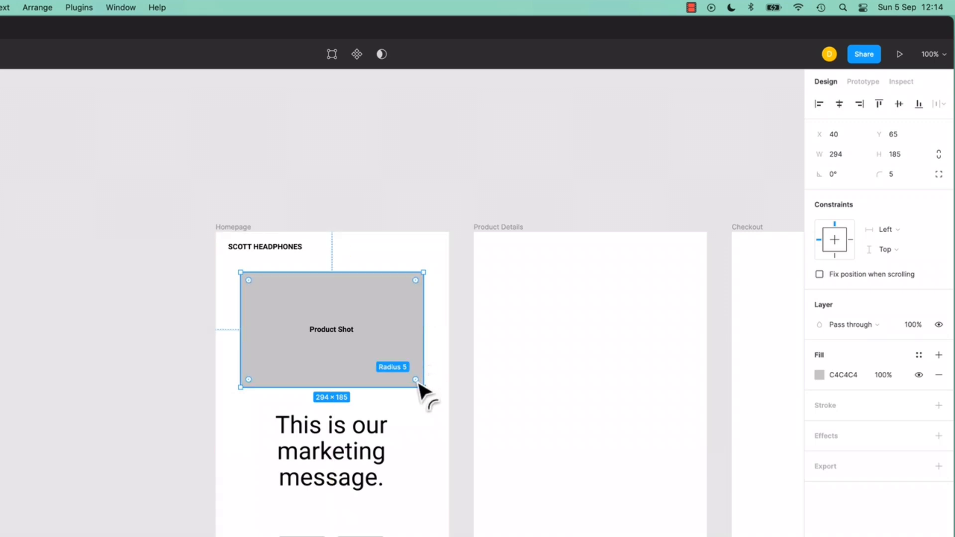
left_click_drag(416, 381, 356, 341)
left_click(129, 408)
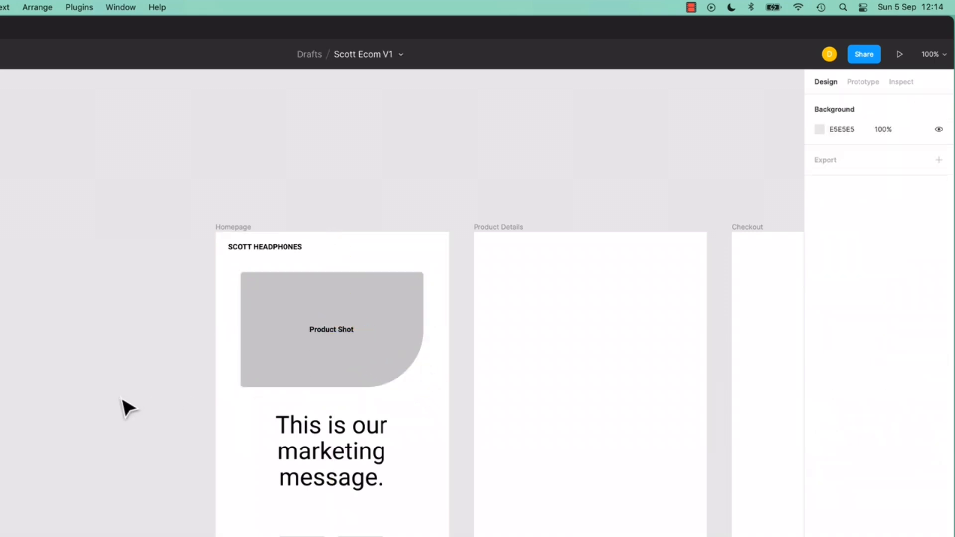
Undo the enlarged bottom-right corner rounding on the Product Shot rectangle.
key("super+z")
key("super+z")
key("Escape")
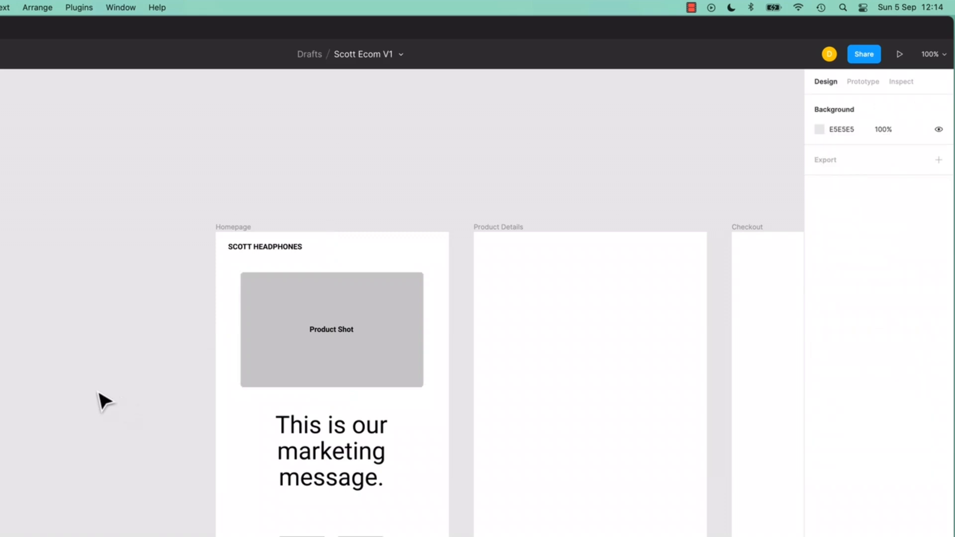
Try increasing the corner radius of the Product Shot rectangle directly on the canvas and undo it.
left_click(398, 384)
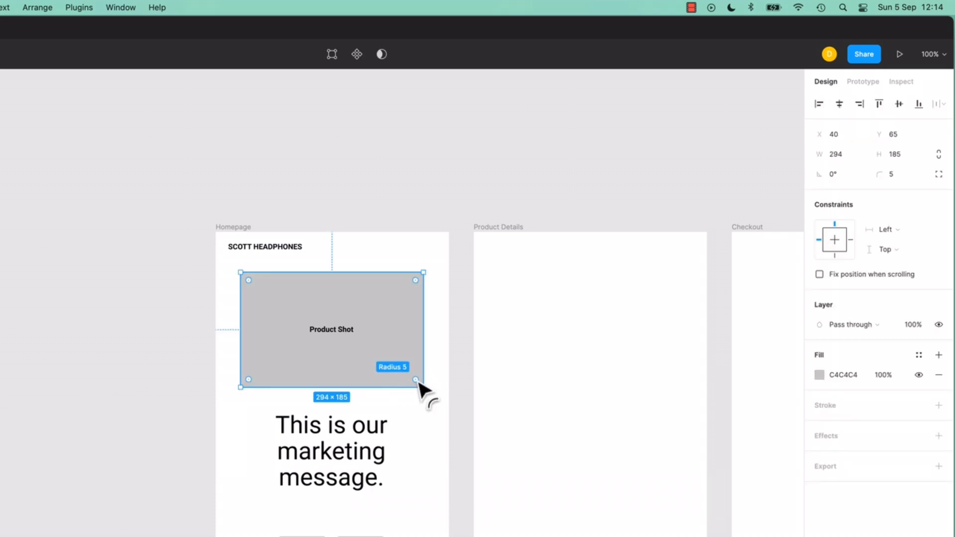
left_click_drag(420, 380, 386, 357)
key("super+z")
left_click(142, 448)
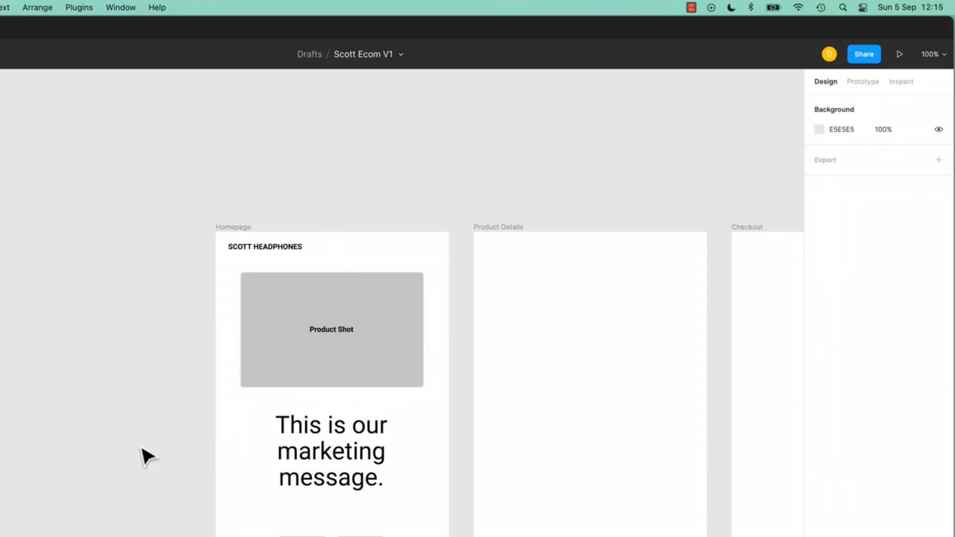
Draw a circle about 30 × 30 inside the Product Shot rectangle near its bottom-right corner and delete it.
key("plus")
key("plus")
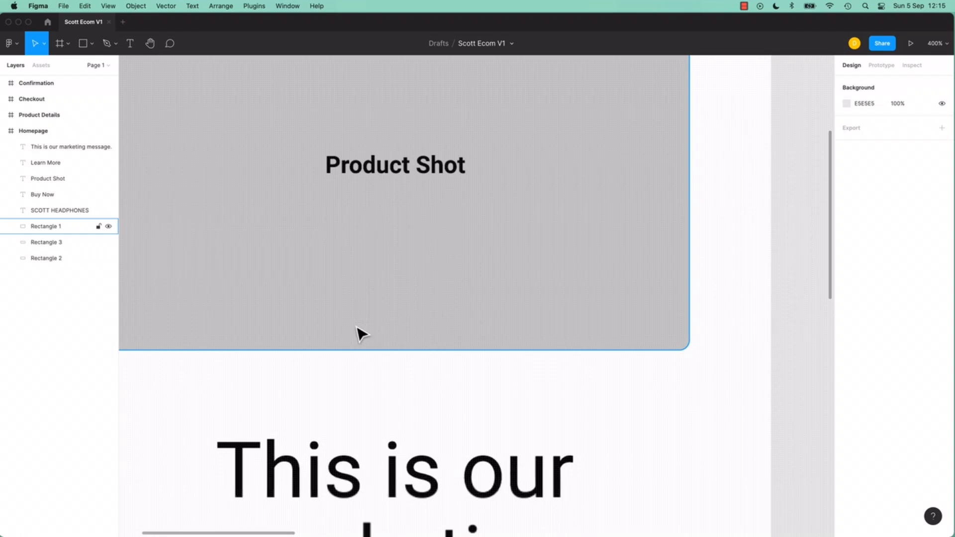
key("space")
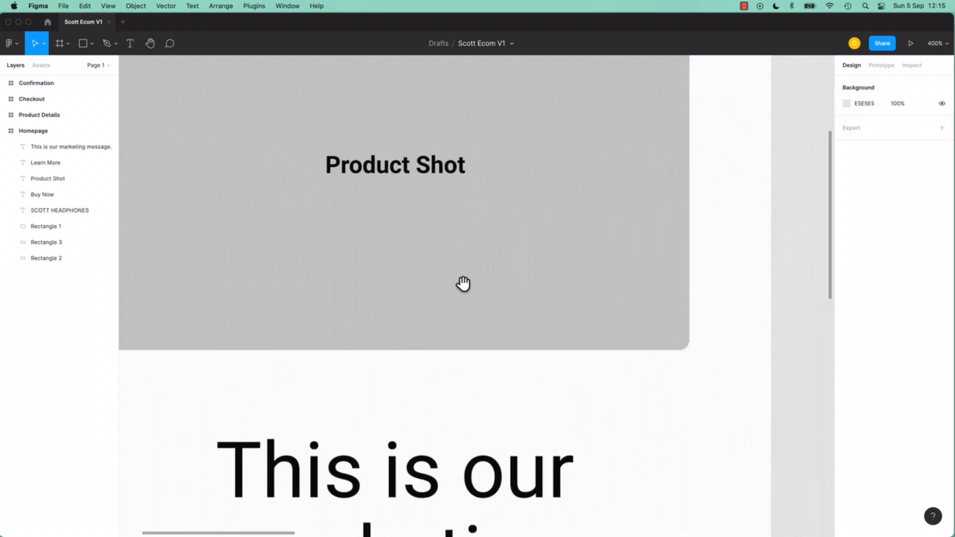
left_click_drag(528, 301, 362, 398)
left_click(91, 45)
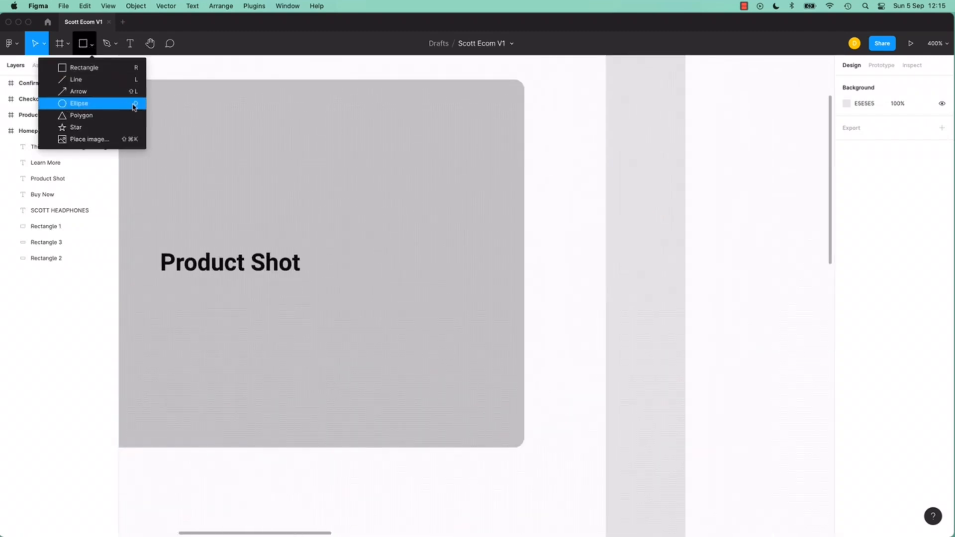
left_click(135, 108)
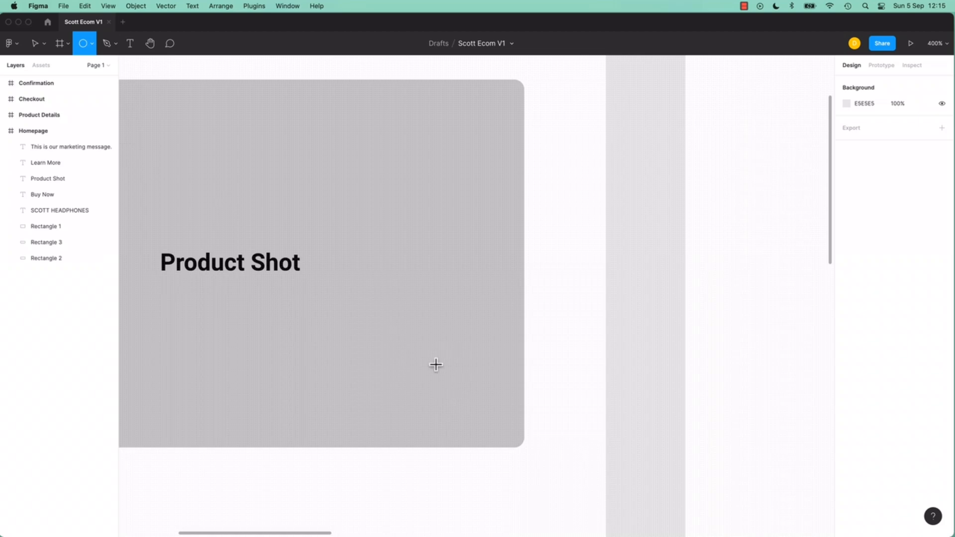
left_click_drag(413, 360, 474, 424)
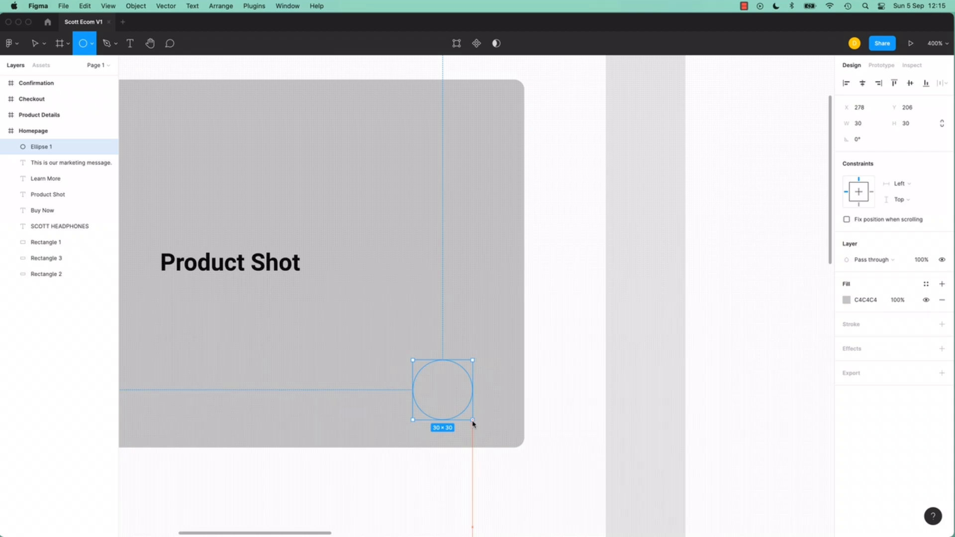
left_click_drag(472, 423, 419, 354)
key("Delete")
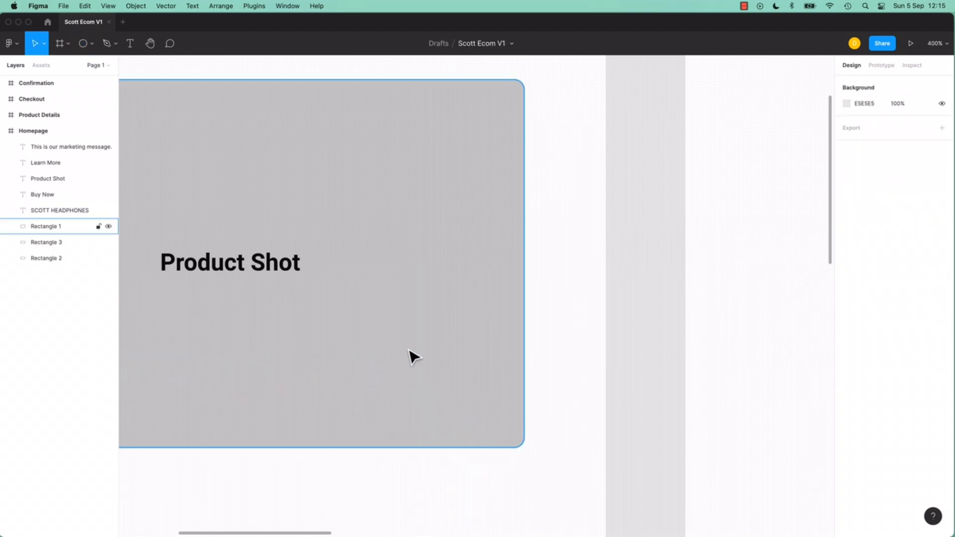
Draw a circle about 31 × 31 just below the Product Shot rectangle, near its bottom-right corner.
left_click(83, 44)
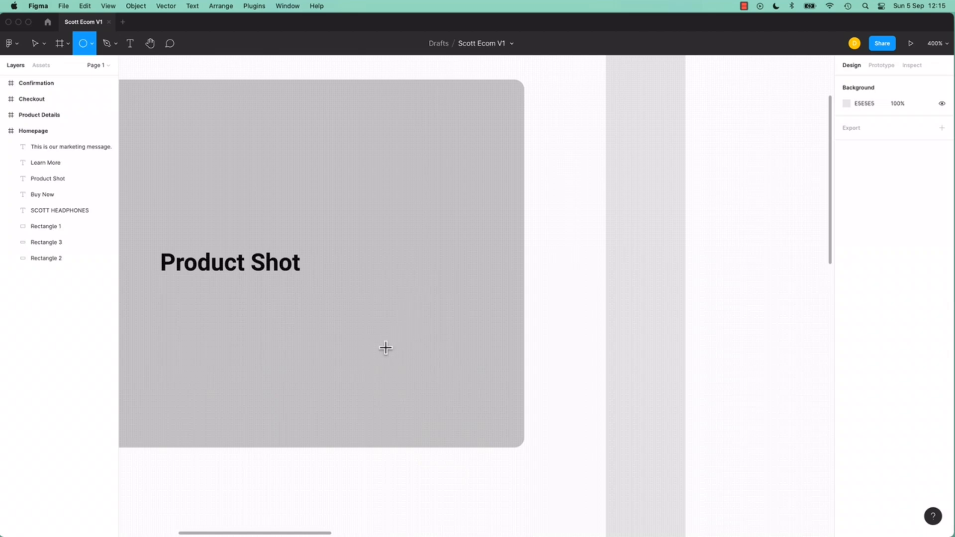
mouse_move(374, 308)
left_mouse_down()
mouse_move(431, 375)
mouse_move(459, 322)
mouse_move(384, 344)
mouse_move(458, 393)
mouse_move(420, 333)
mouse_move(485, 347)
mouse_move(446, 343)
mouse_move(456, 393)
mouse_move(468, 354)
mouse_move(435, 363)
mouse_move(469, 392)
mouse_move(434, 369)
mouse_move(428, 417)
mouse_move(482, 493)
left_mouse_up()
key("space")
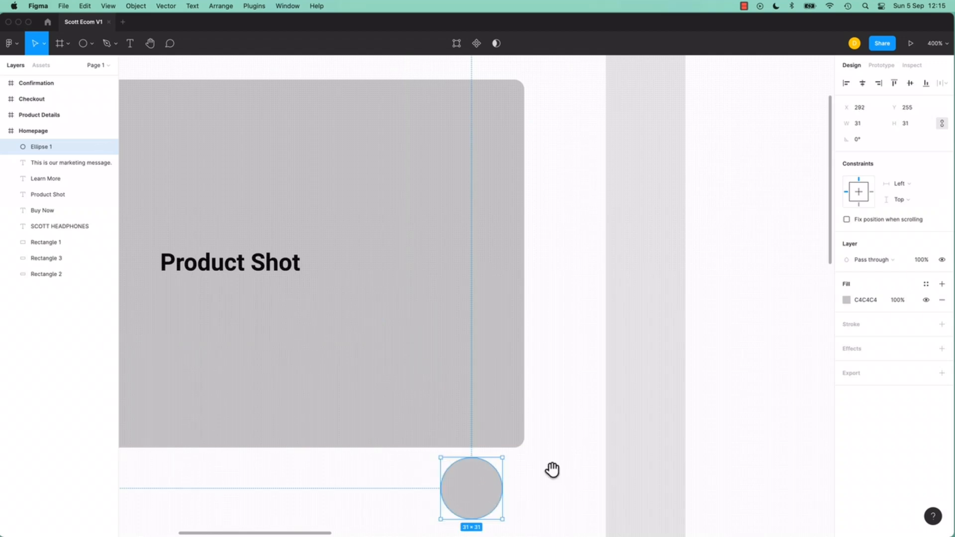
left_click_drag(552, 469, 566, 358)
Add a "+" text beside the circle and place it in the middle of the circle.
key("t")
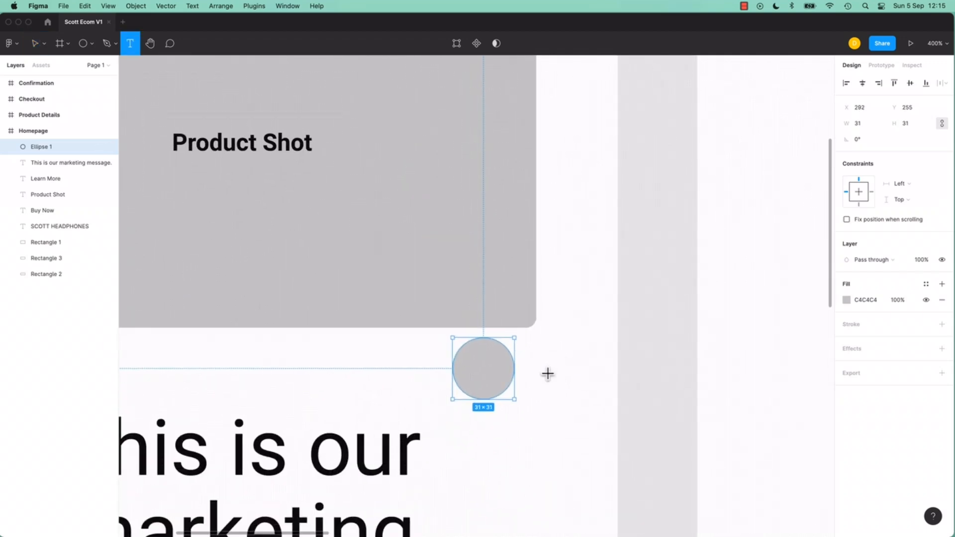
left_click(542, 369)
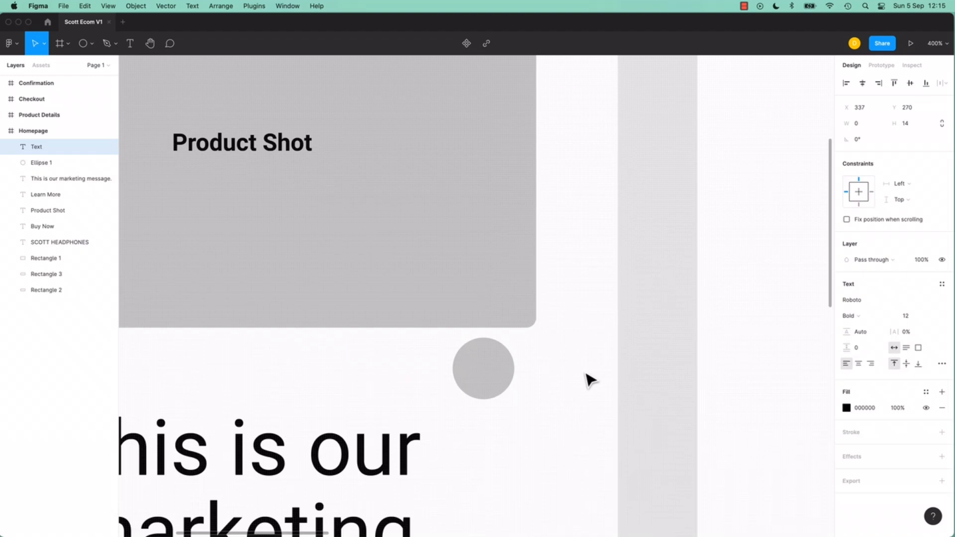
type("+")
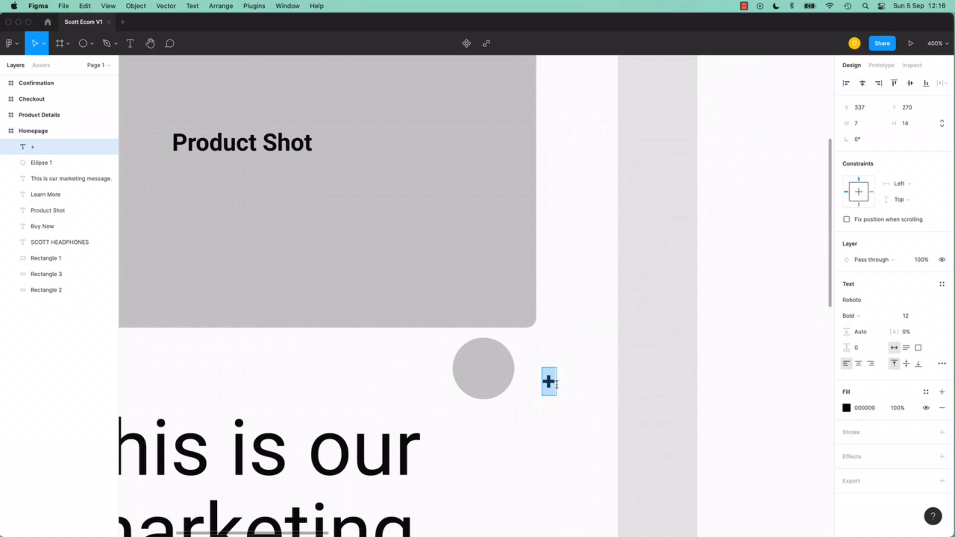
key("Escape")
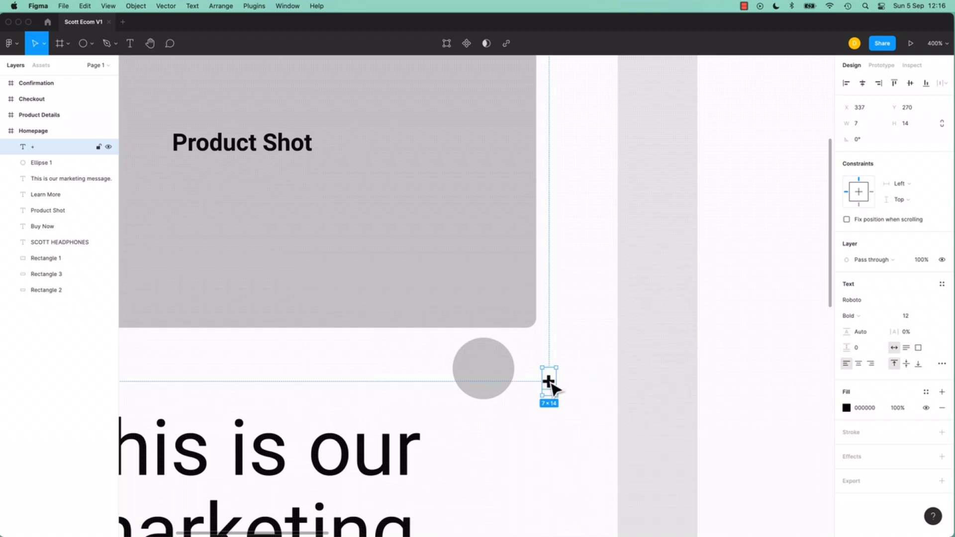
left_click_drag(553, 383, 486, 369)
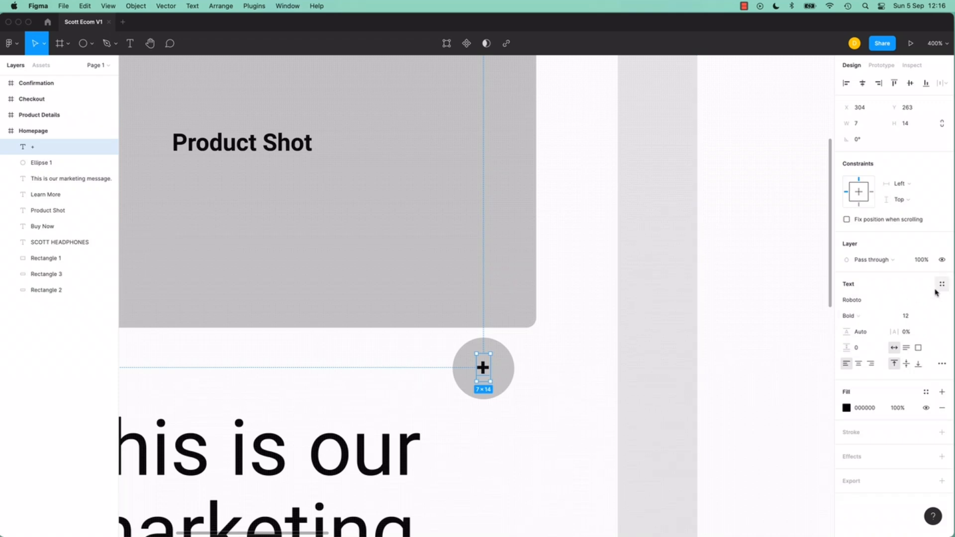
Set the font size of the plus sign in the circle to 20.
left_click(920, 316)
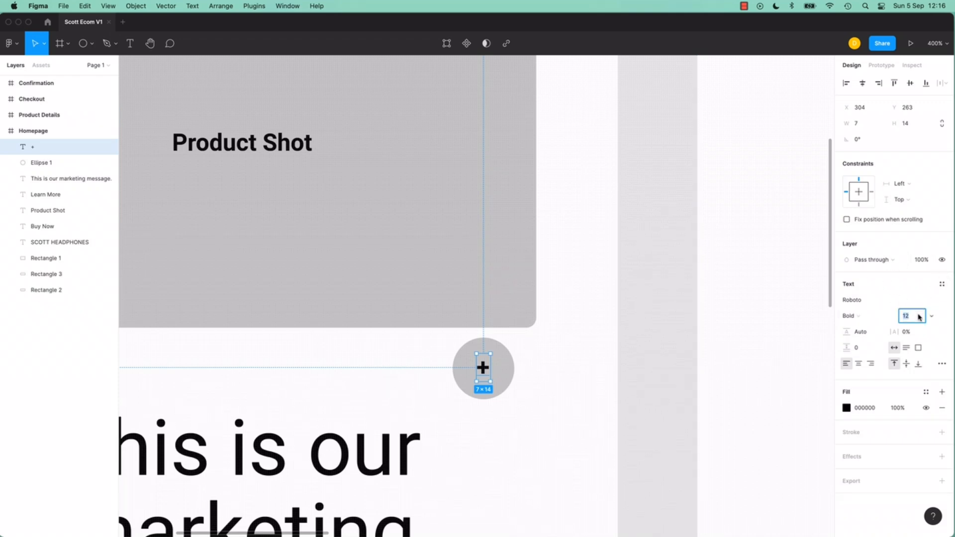
key("Up")
key("Up")
key("Up")
key("Up")
key("Up")
key("Up")
key("Up")
key("Up")
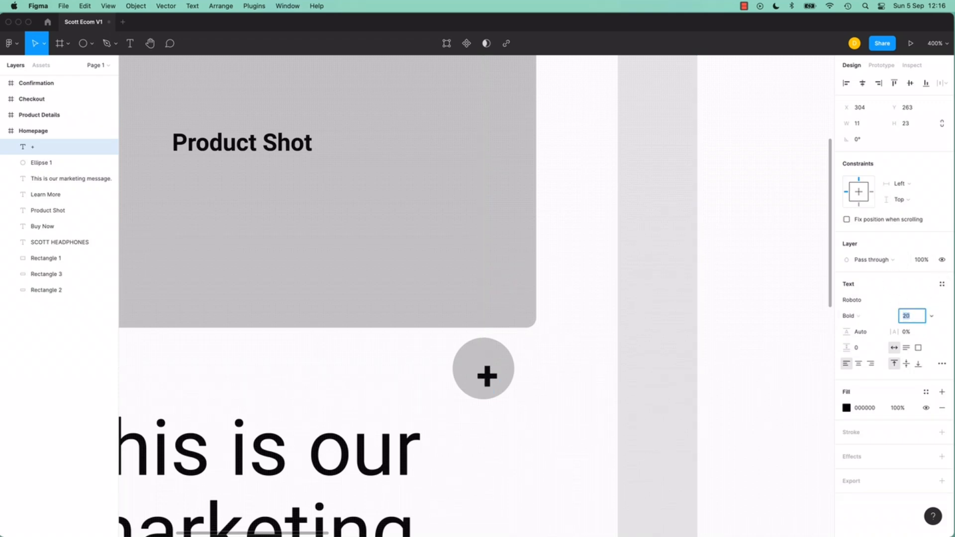
Change the plus sign's font weight to Regular and recentre it on the circle.
left_click(892, 316)
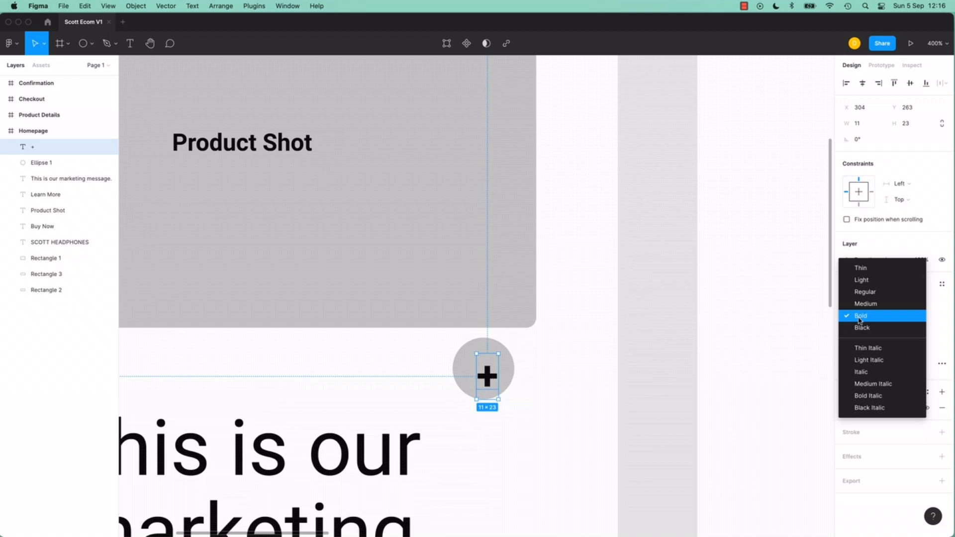
left_click(868, 291)
left_click_drag(488, 377, 485, 369)
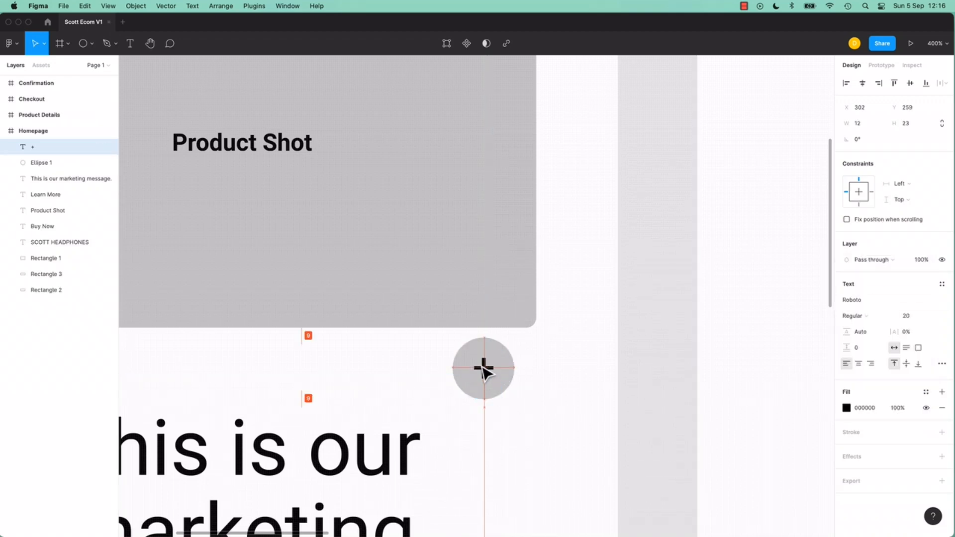
left_click(563, 381)
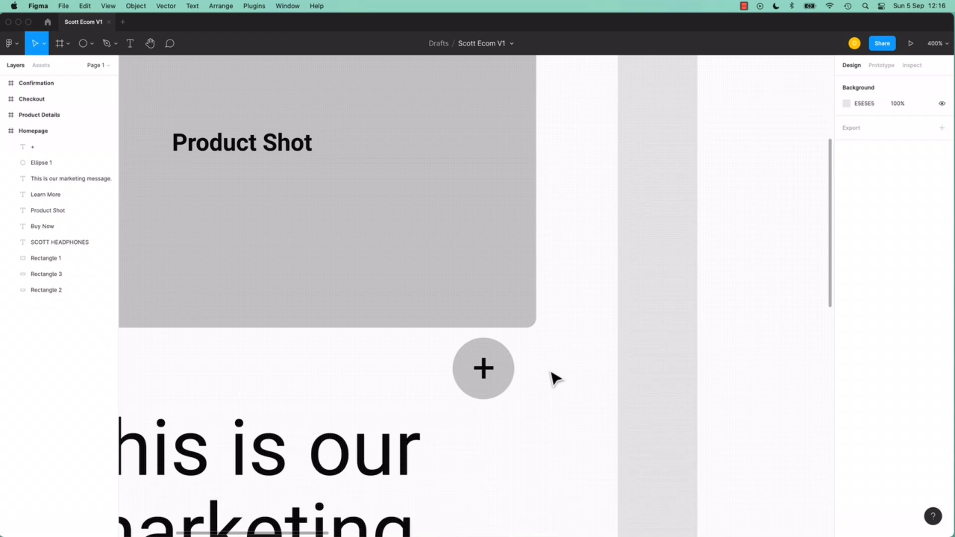
Try cutting a wedge out of the circle behind the plus sign using its Arc control, and restore the full circle.
left_click(503, 367)
left_click(501, 273)
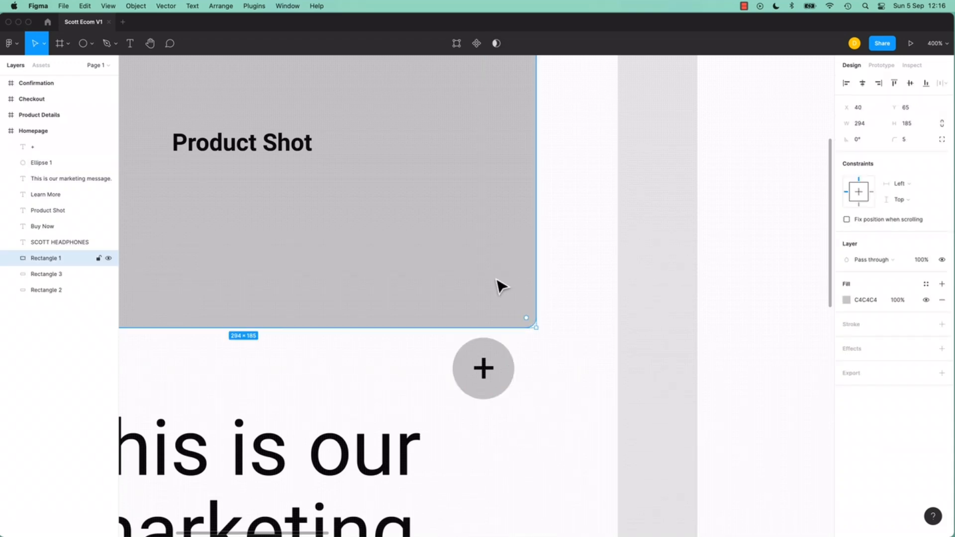
left_click(508, 362)
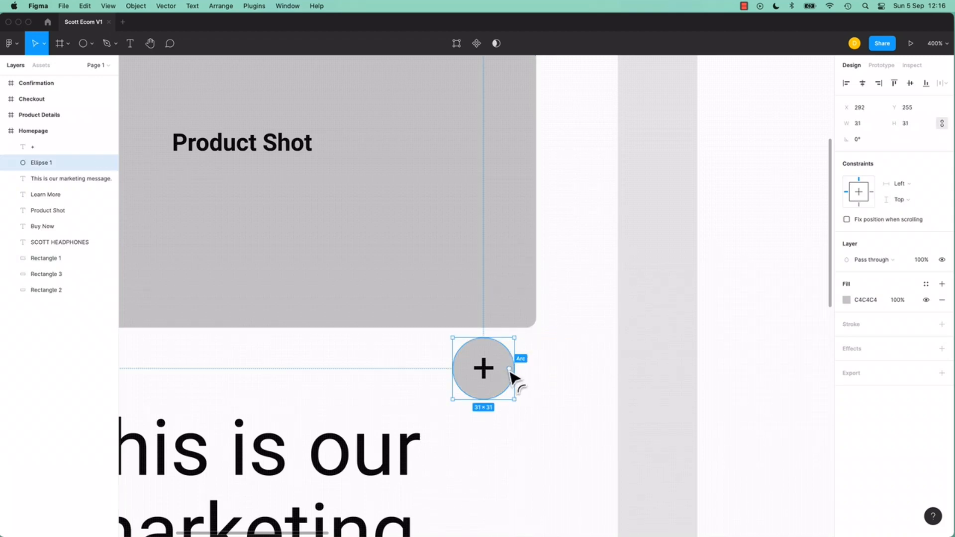
left_click_drag(510, 371, 508, 355)
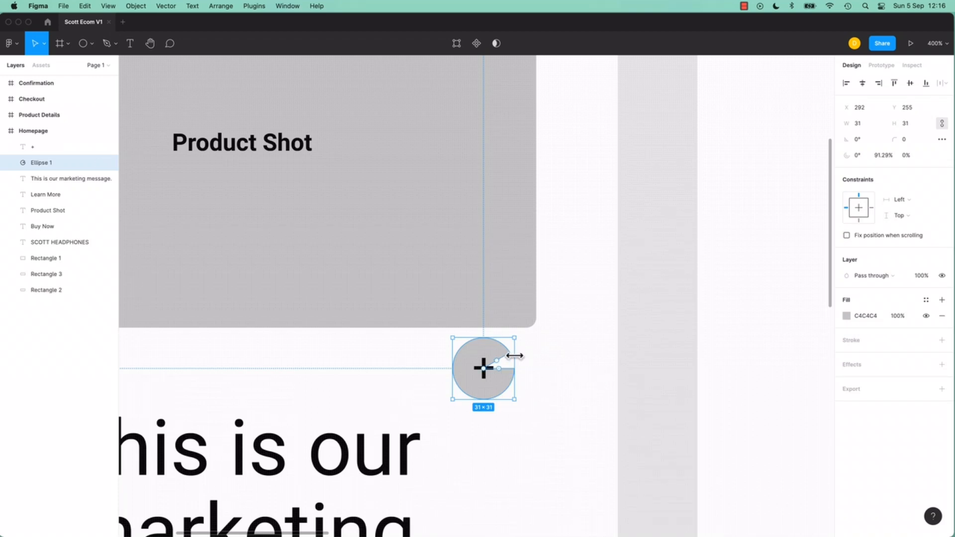
left_click(553, 372)
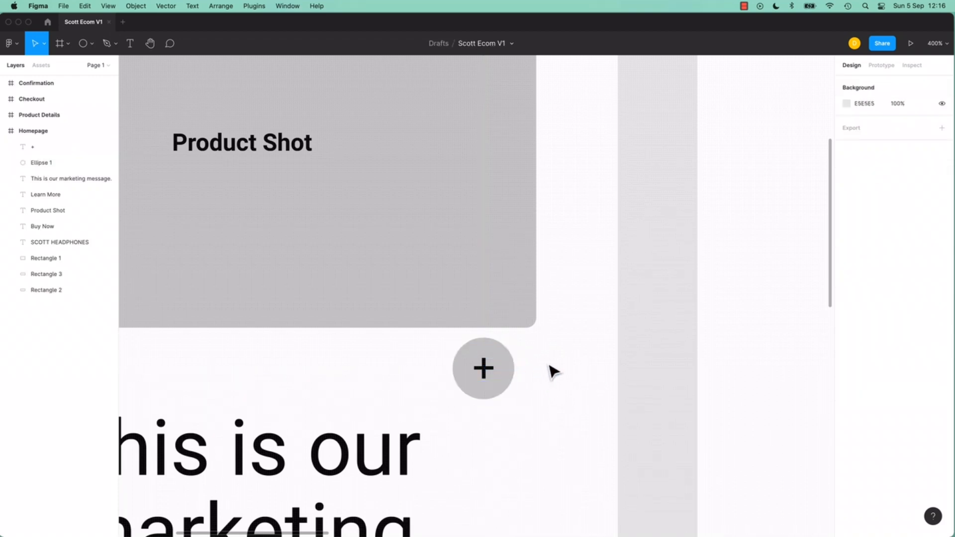
left_click(508, 373)
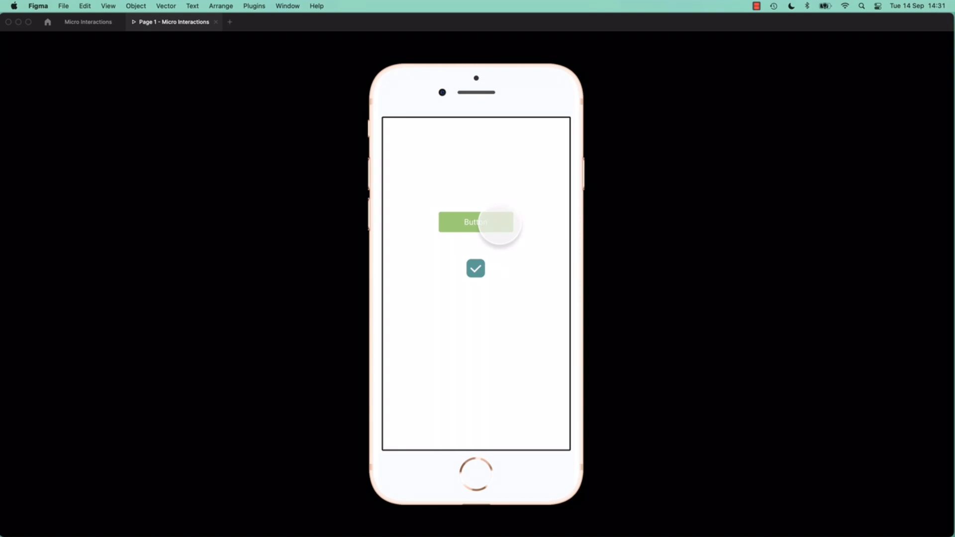
Test the checkbox in the Micro Interactions prototype preview by toggling it on and off several times.
left_click(475, 269)
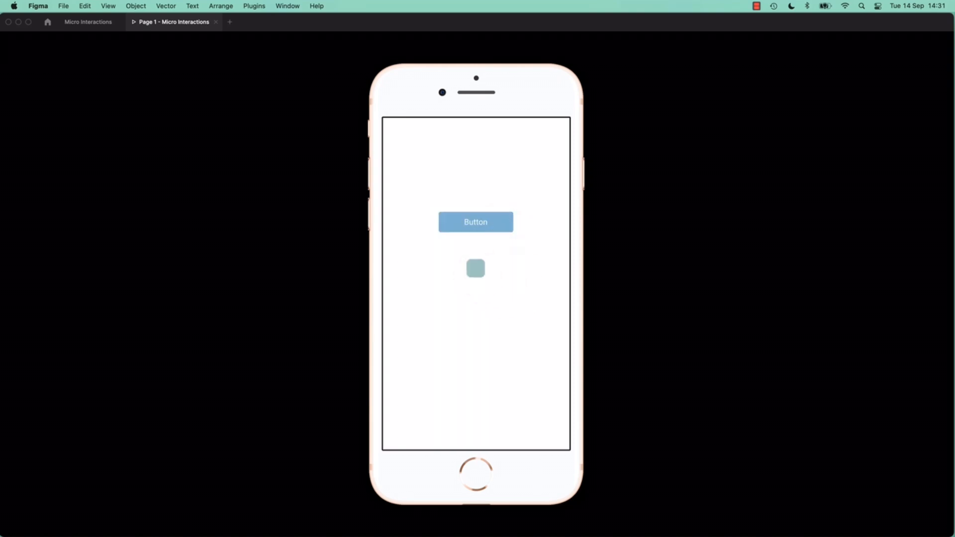
left_click(477, 272)
left_click(479, 273)
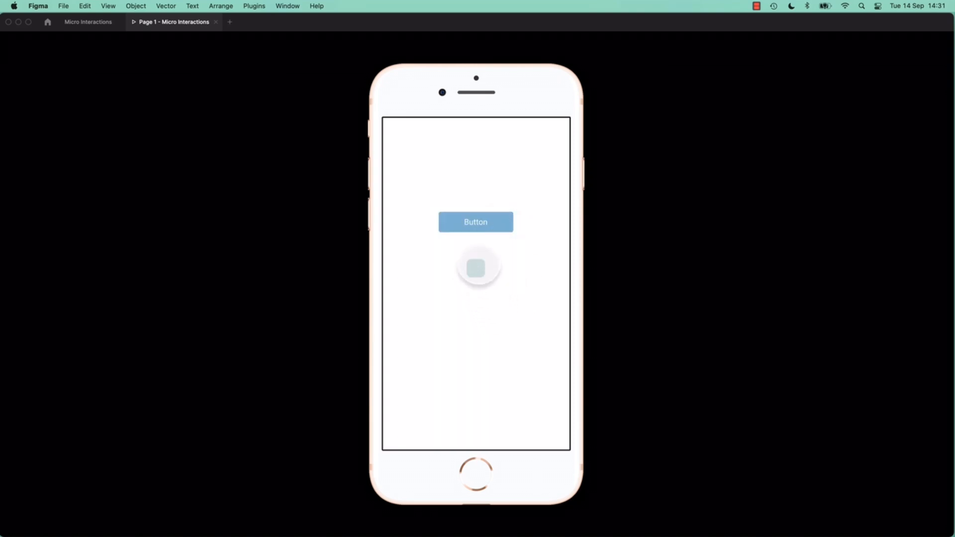
left_click(475, 267)
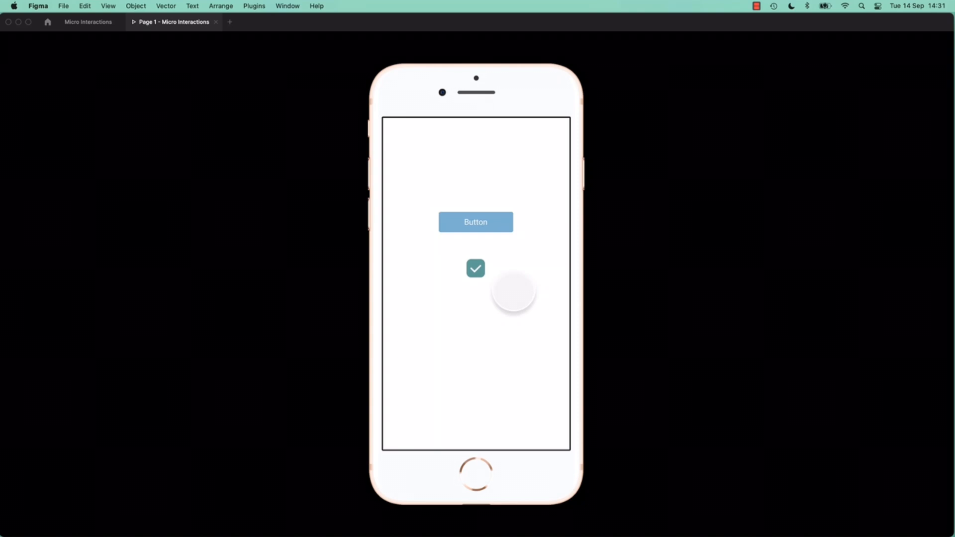
left_click(475, 269)
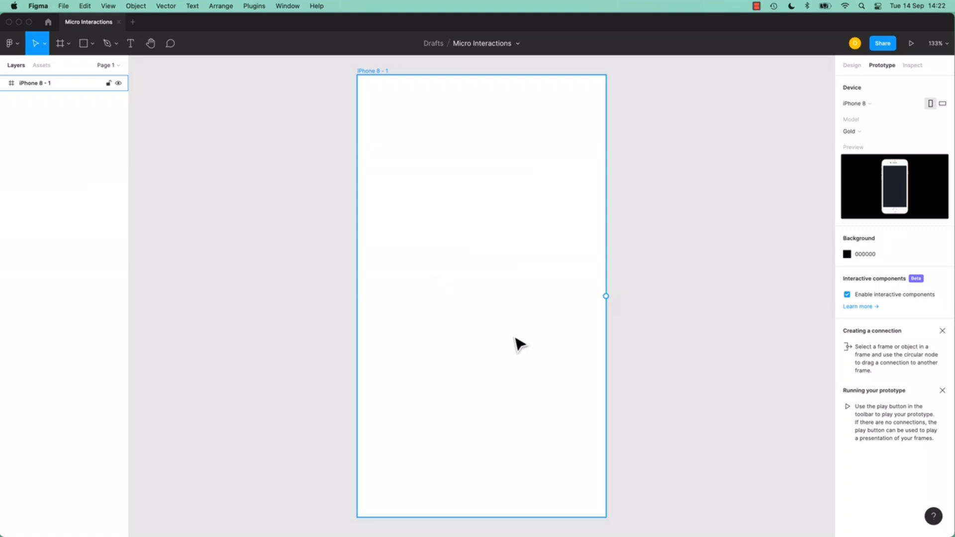
Draw a button rectangle about 150 × 41 in the upper part of the iPhone 8 - 1 frame and show its design properties.
key("r")
mouse_move(419, 186)
left_mouse_down()
mouse_move(515, 204)
mouse_move(522, 219)
left_mouse_up()
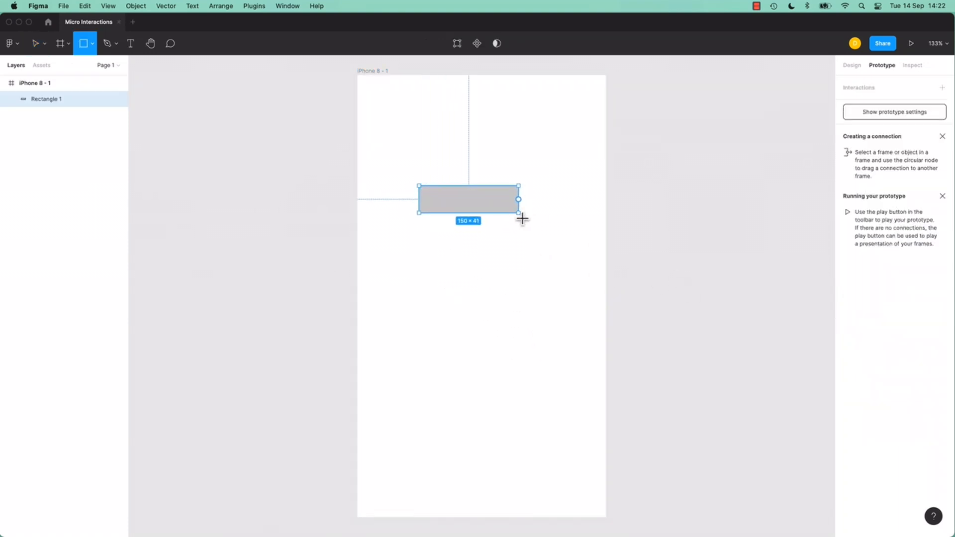
left_click(852, 66)
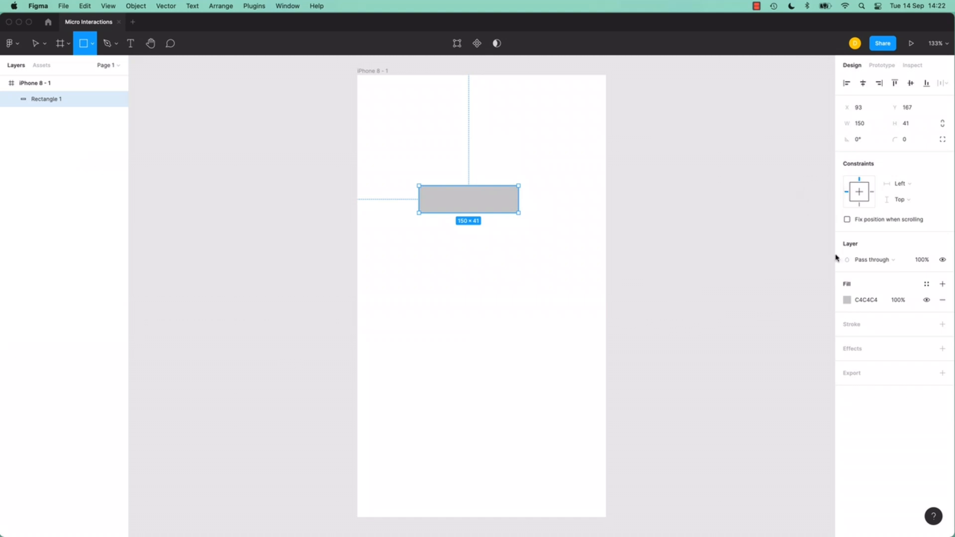
key("v")
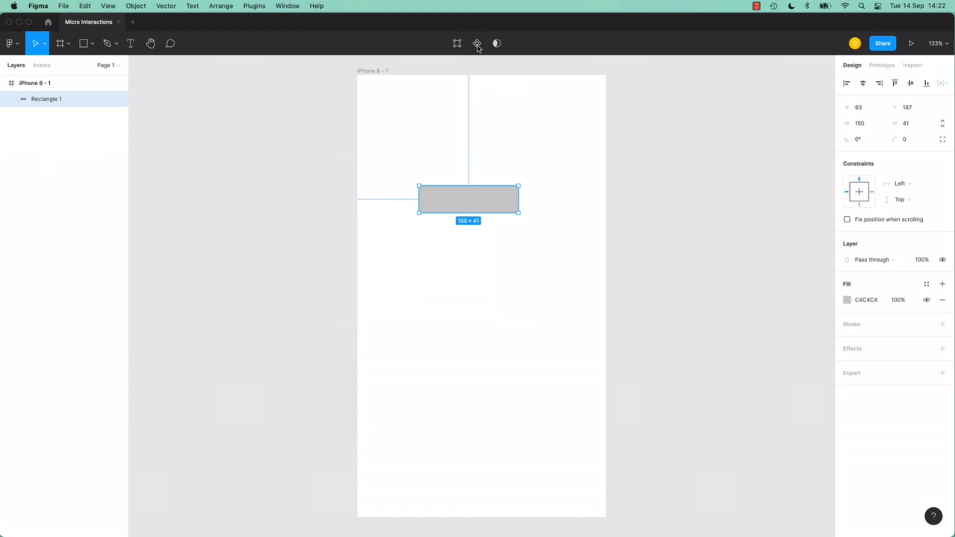
Turn the button rectangle into a component and add a second variant to it.
left_click(477, 44)
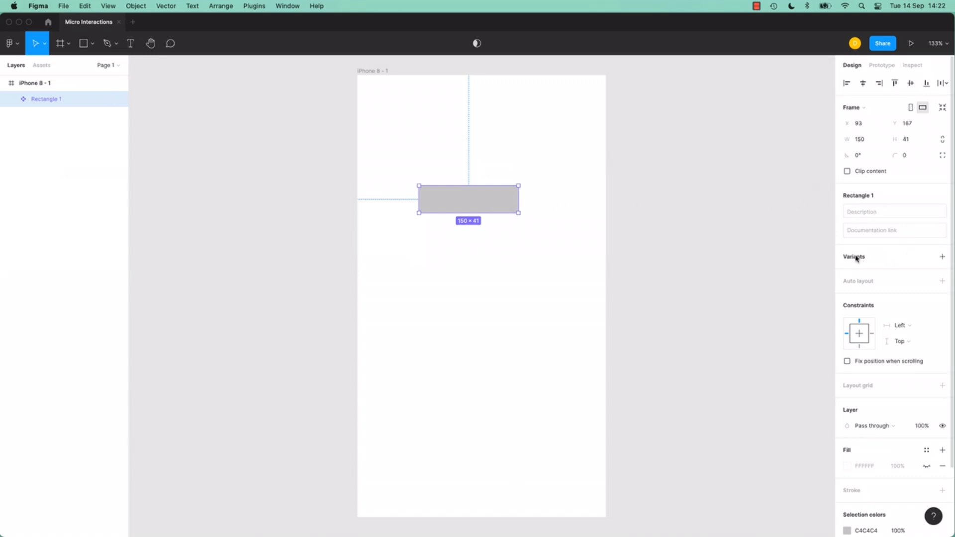
left_click(943, 258)
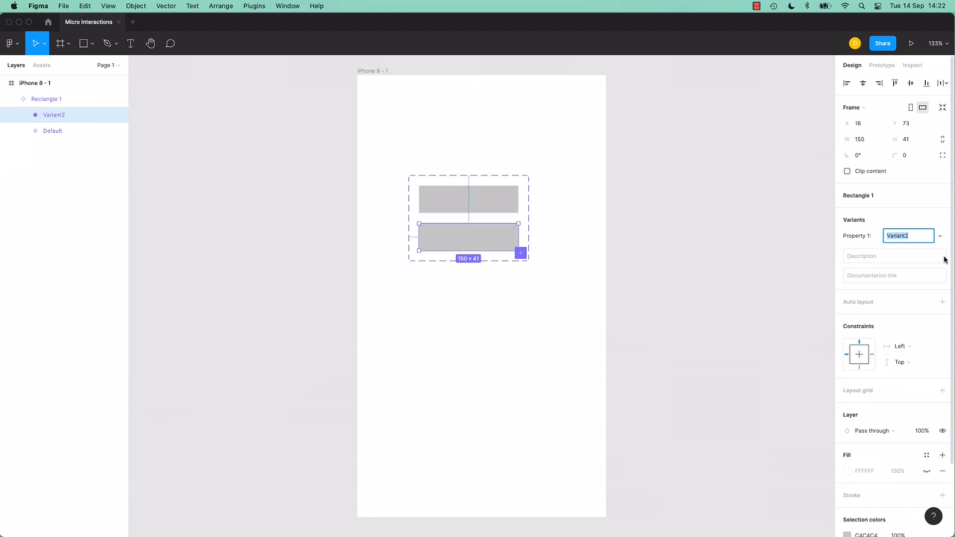
Select the rectangle inside the component's second variant.
left_click(505, 246)
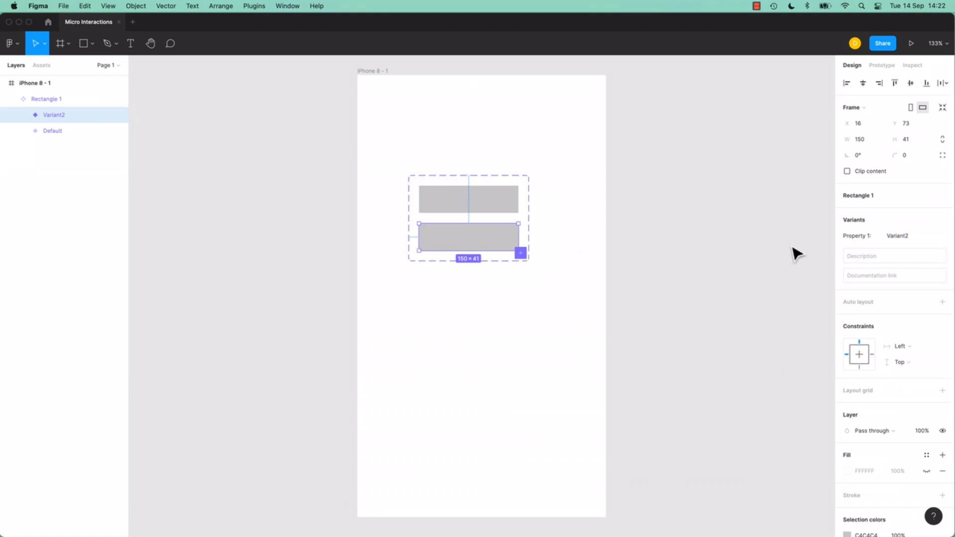
double_click(489, 251)
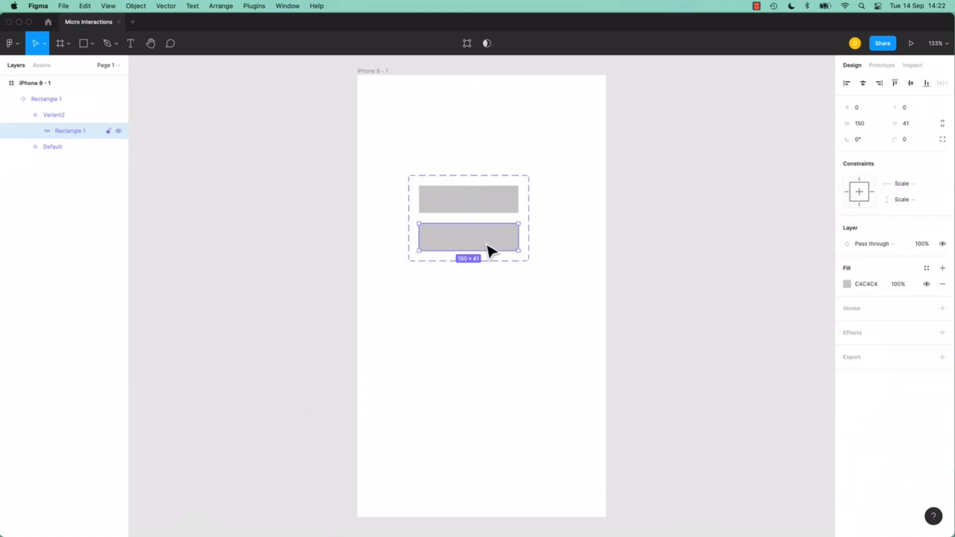
Set the fill of the rectangle in Variant2 to green 9FCF79.
left_click(847, 285)
left_click(767, 419)
mouse_move(745, 349)
left_mouse_down()
mouse_move(750, 321)
mouse_move(793, 311)
left_mouse_up()
mouse_move(740, 333)
left_mouse_down()
mouse_move(791, 335)
mouse_move(766, 311)
left_mouse_up()
left_click(586, 312)
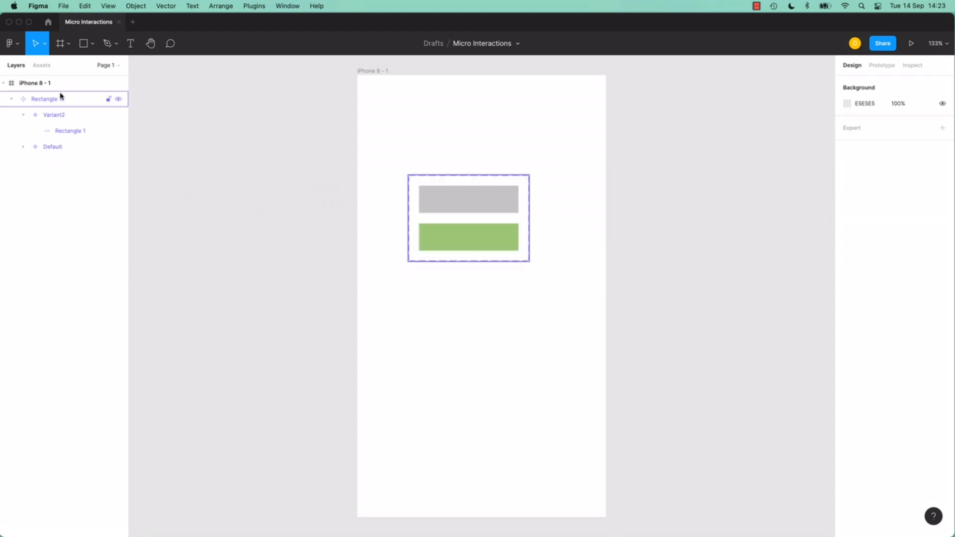
Place a Rectangle 1 instance below the component set at about X 81, Y 439, switch its Property 1 to Variant2, and restore Default.
left_click(41, 67)
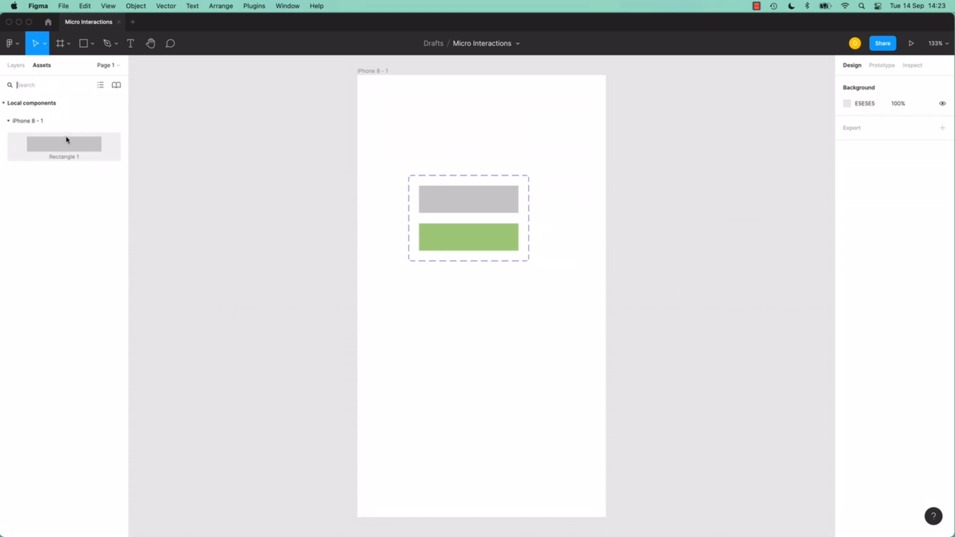
left_click_drag(49, 147, 445, 386)
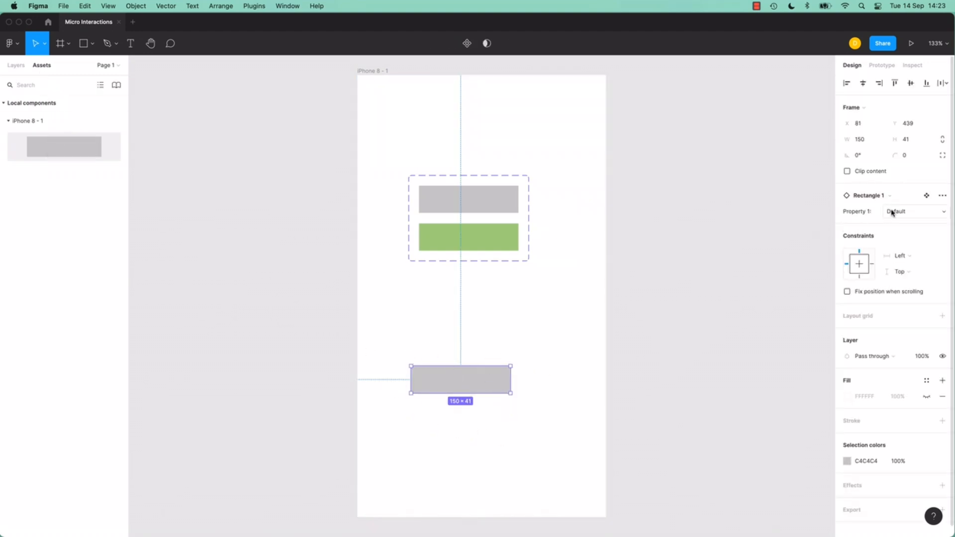
left_click(908, 213)
left_click(911, 225)
left_click(908, 212)
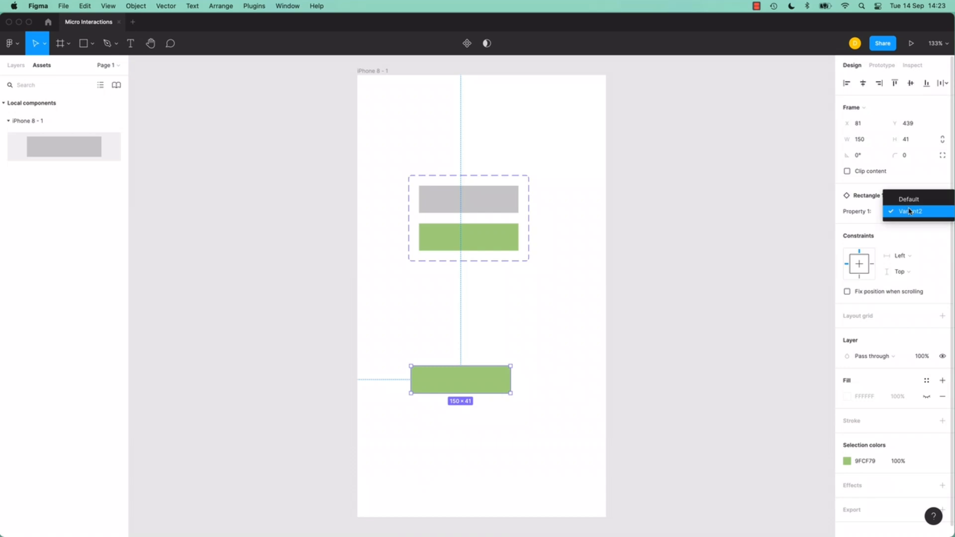
left_click(900, 197)
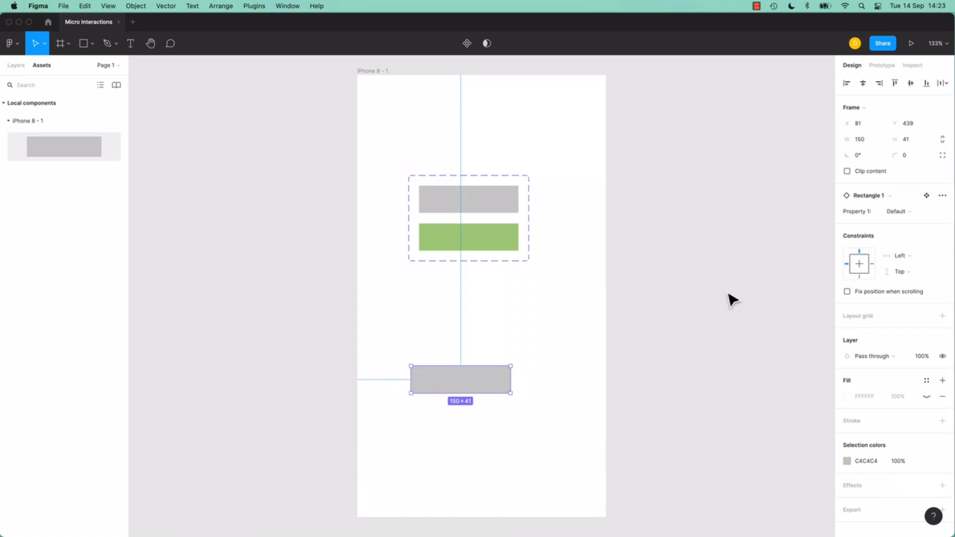
left_click(602, 337)
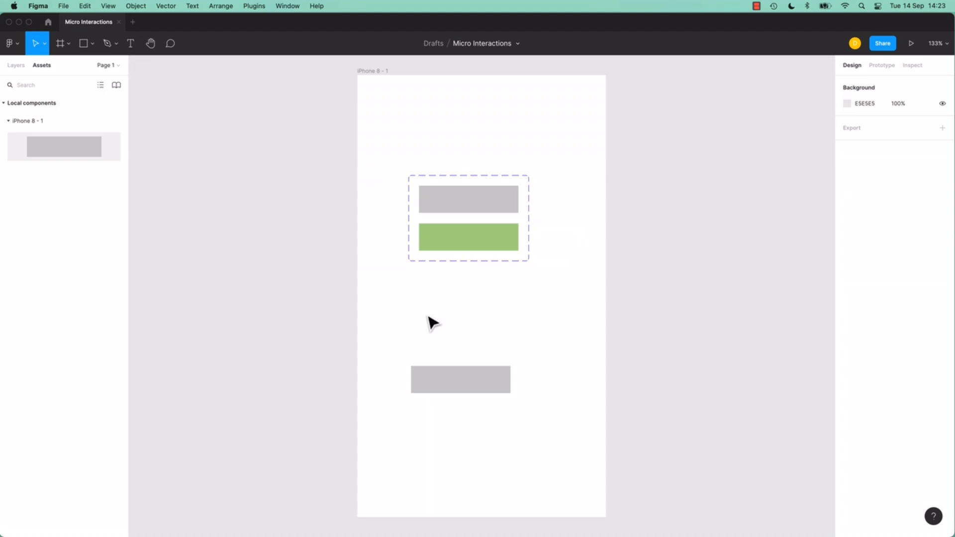
Connect the grey Default variant to the green Variant2 with a prototype interaction.
left_click(506, 202)
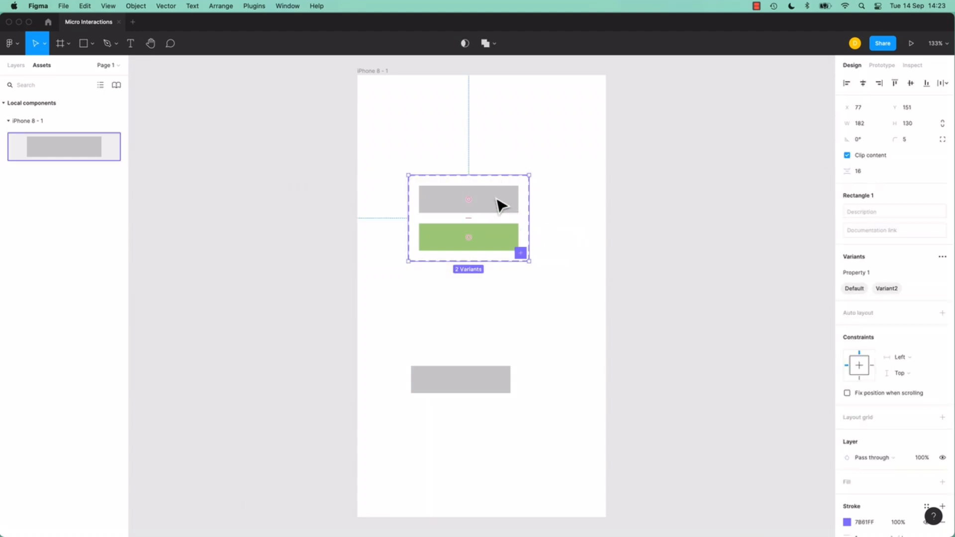
key("super+equal")
scroll(506, 107, "up", 5)
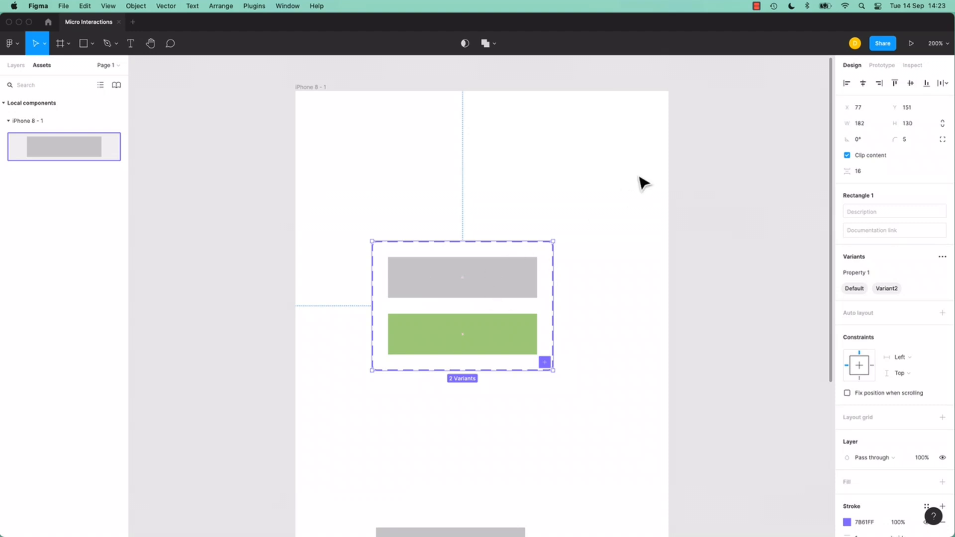
left_click(882, 66)
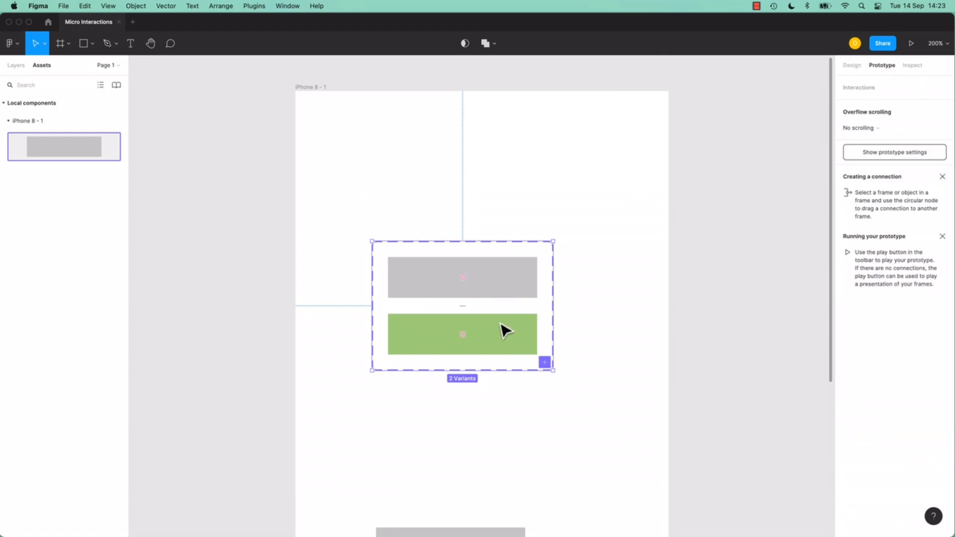
left_click(521, 284)
left_click(514, 317)
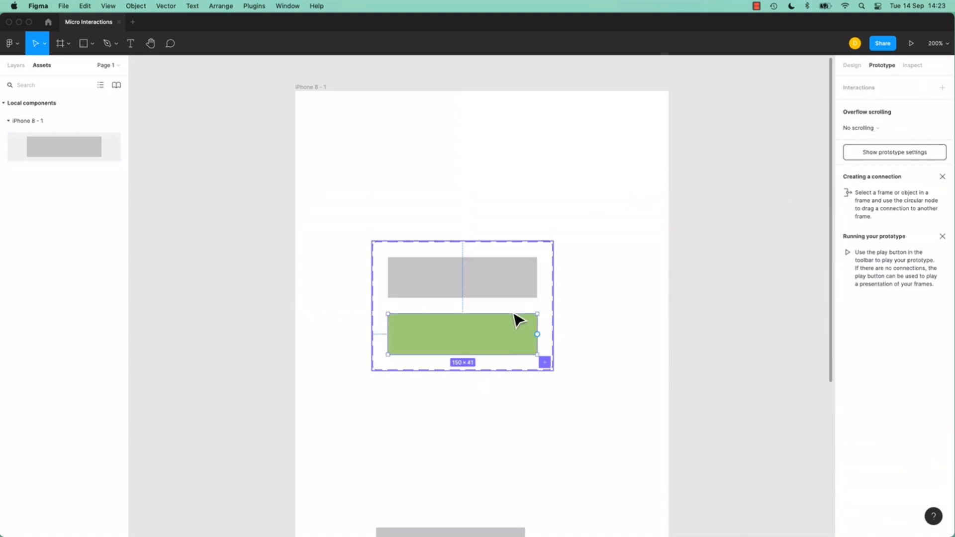
left_click(511, 276)
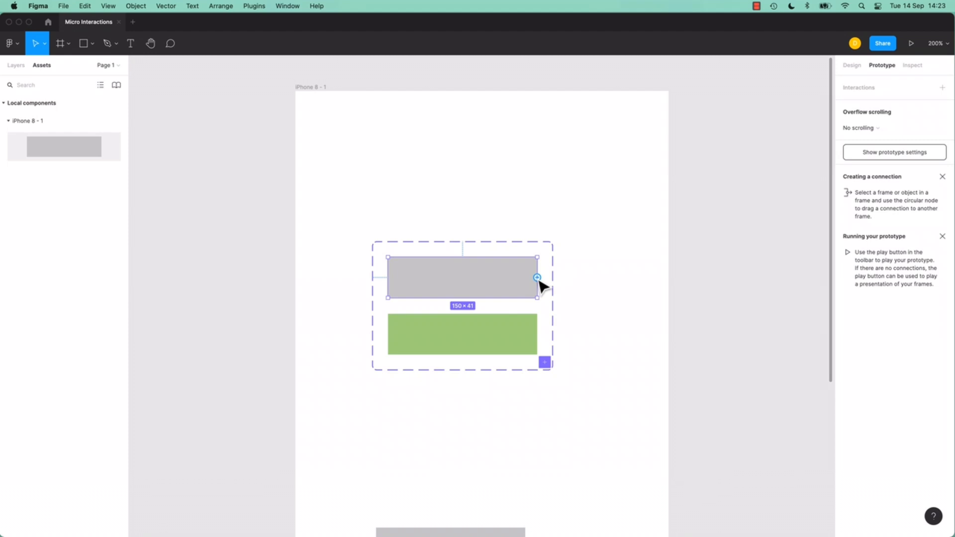
left_click_drag(537, 277, 436, 326)
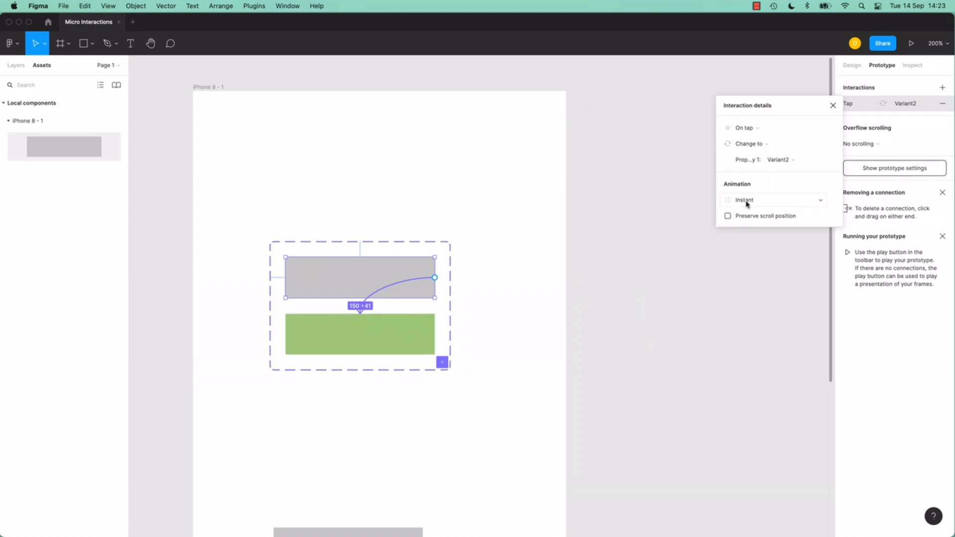
Set the trigger of the Default variant's interaction to While hovering, keeping the change to Variant2.
left_click(760, 130)
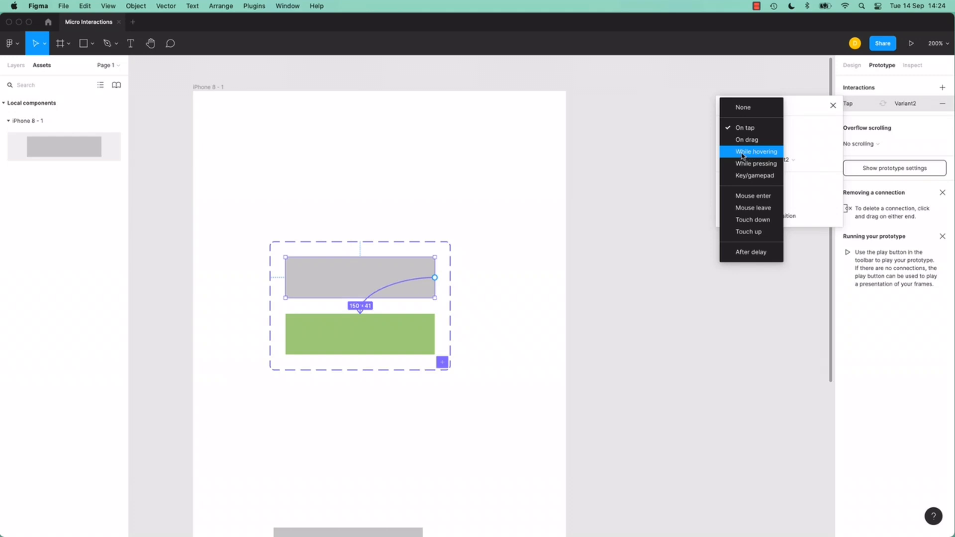
left_click(743, 153)
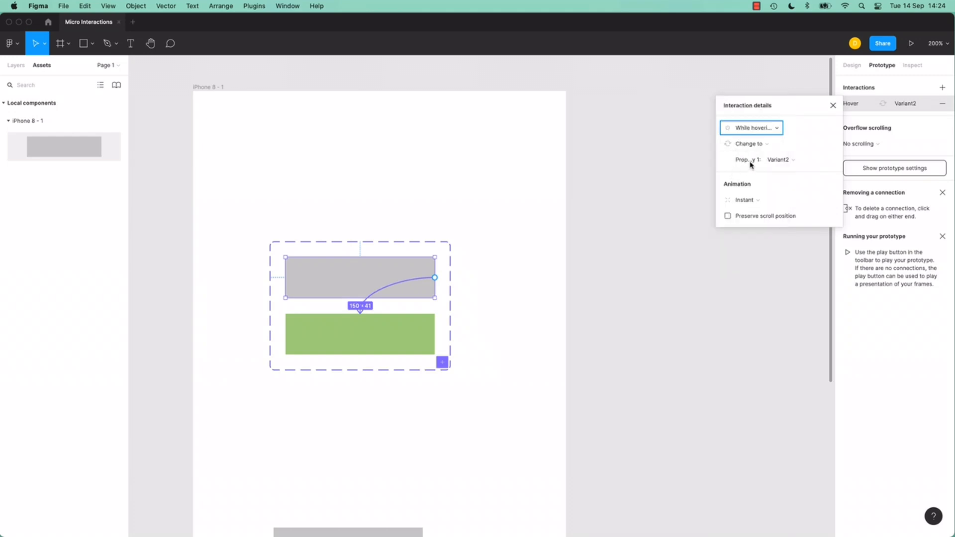
left_click(498, 269)
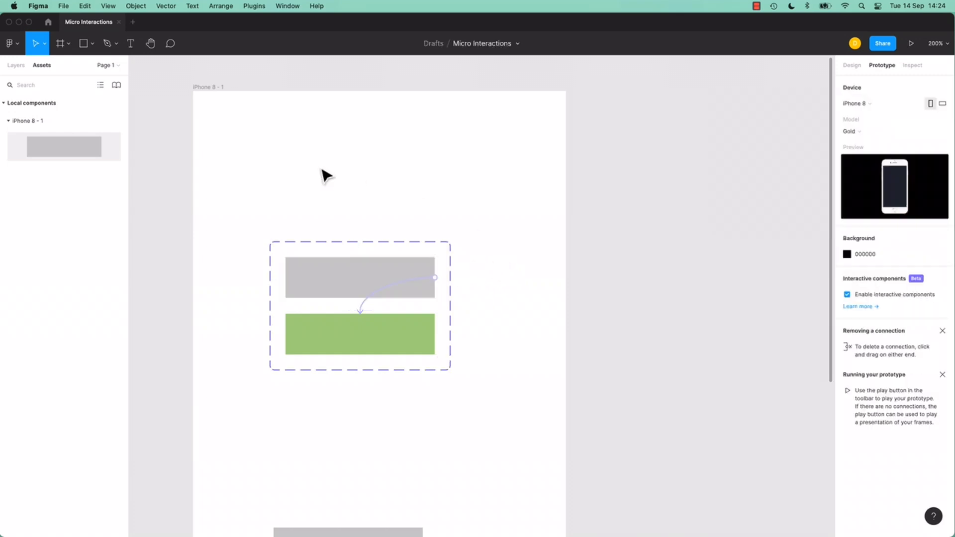
Preview the prototype with the placed rectangle instance and return to the Micro Interactions design file.
left_click(913, 44)
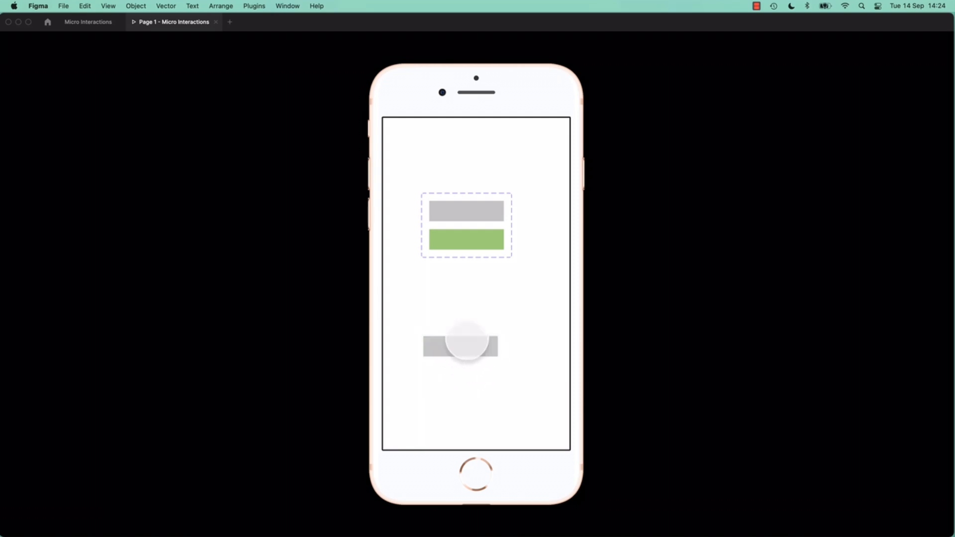
left_click(88, 22)
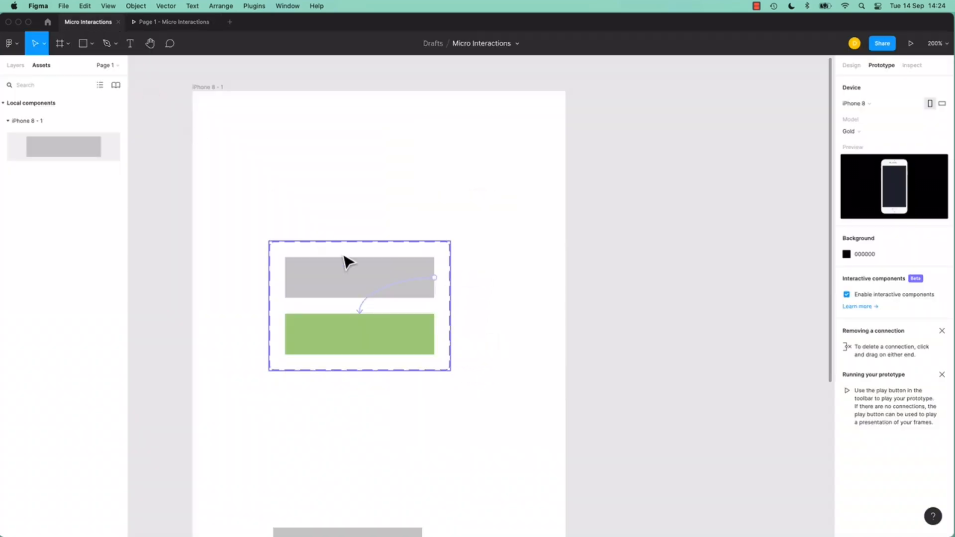
Delete the Rectangle 1 instance below the component set.
left_click(386, 277)
left_click(507, 326)
scroll(547, 234, "down", 5)
left_click_drag(561, 324, 330, 491)
key("Delete")
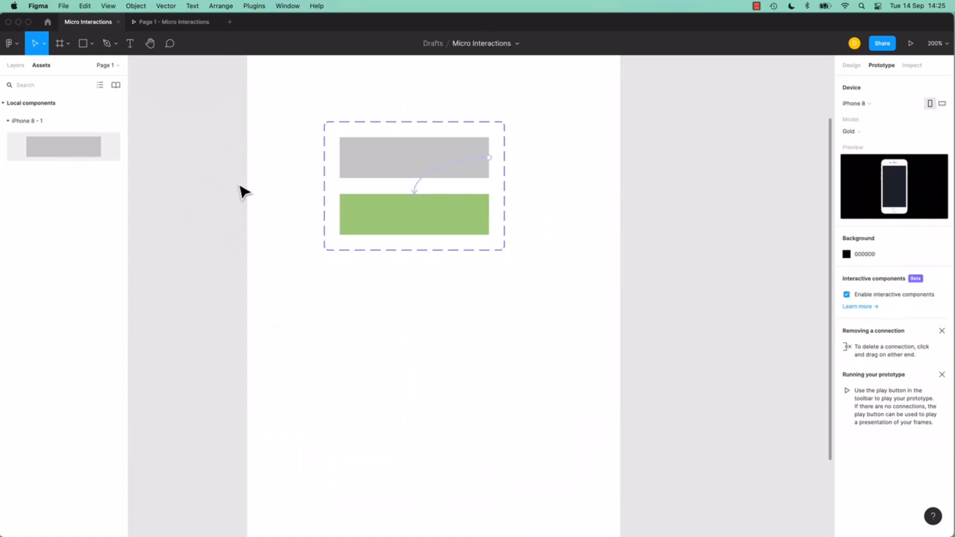
Place a new Rectangle 1 component instance in the iPhone frame, below the component set.
scroll(412, 166, "up", 3)
scroll(412, 167, "left", 4)
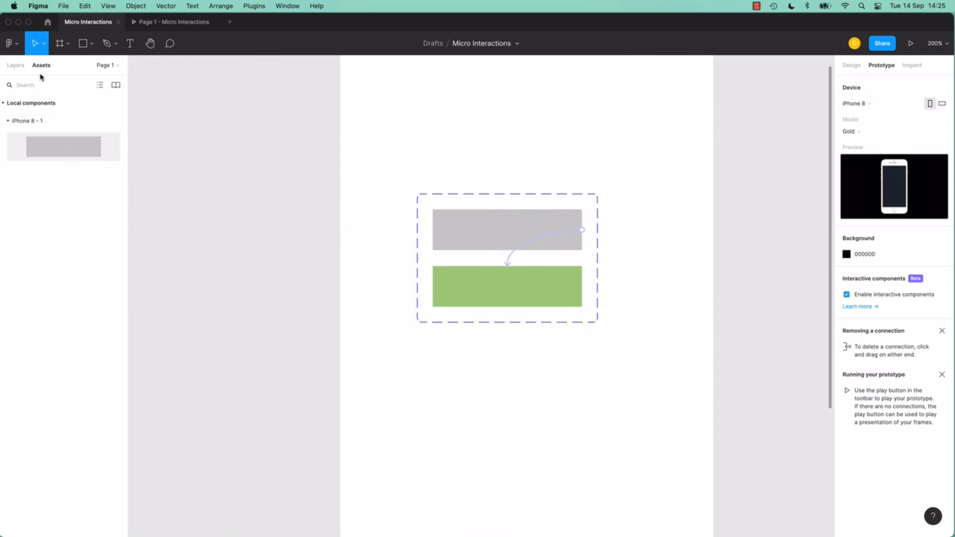
left_click_drag(63, 145, 527, 401)
Move the Rectangle 1 component set out of the iPhone frame onto the canvas to its left.
left_click(551, 224)
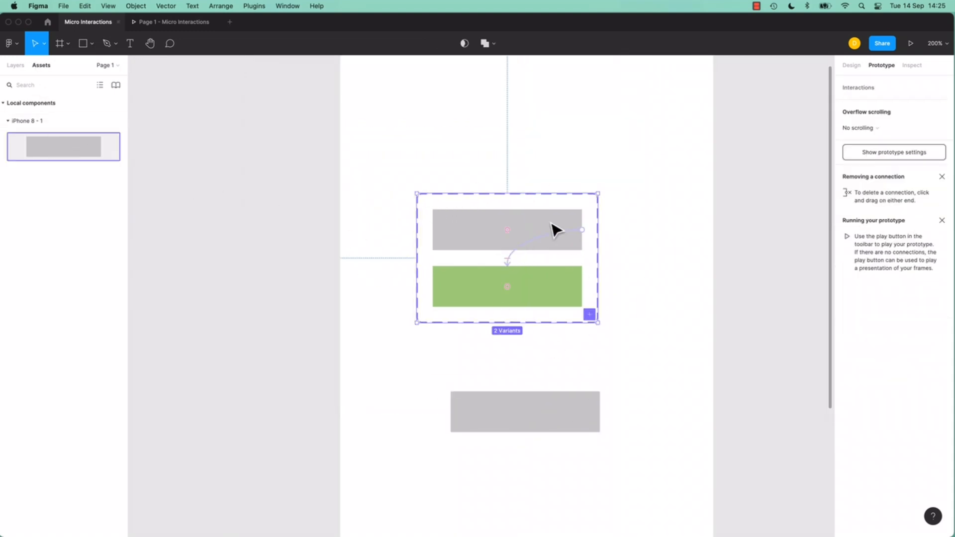
left_click_drag(556, 227, 256, 215)
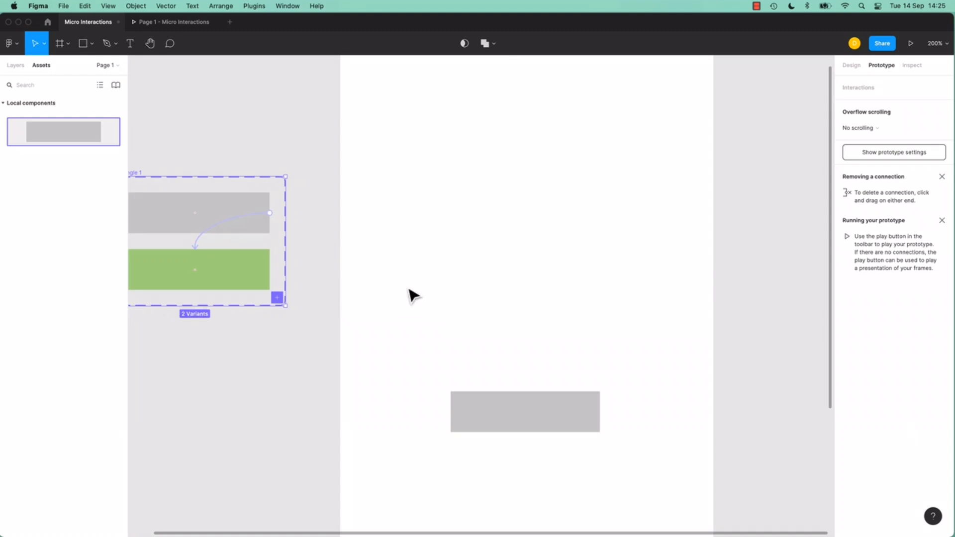
left_click_drag(409, 289, 367, 242)
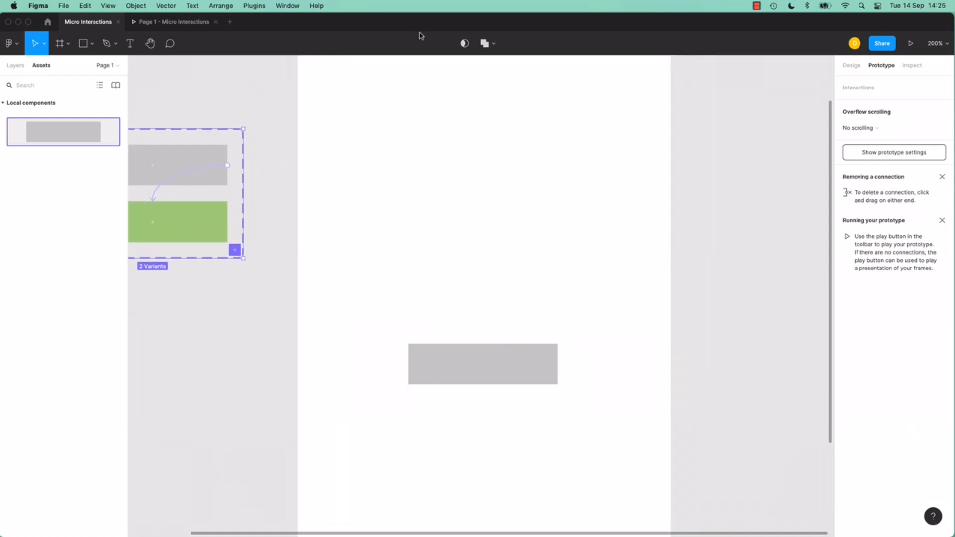
Test the rectangle instance's interaction in the running prototype preview and return to the design file.
left_click(175, 22)
left_click(478, 305)
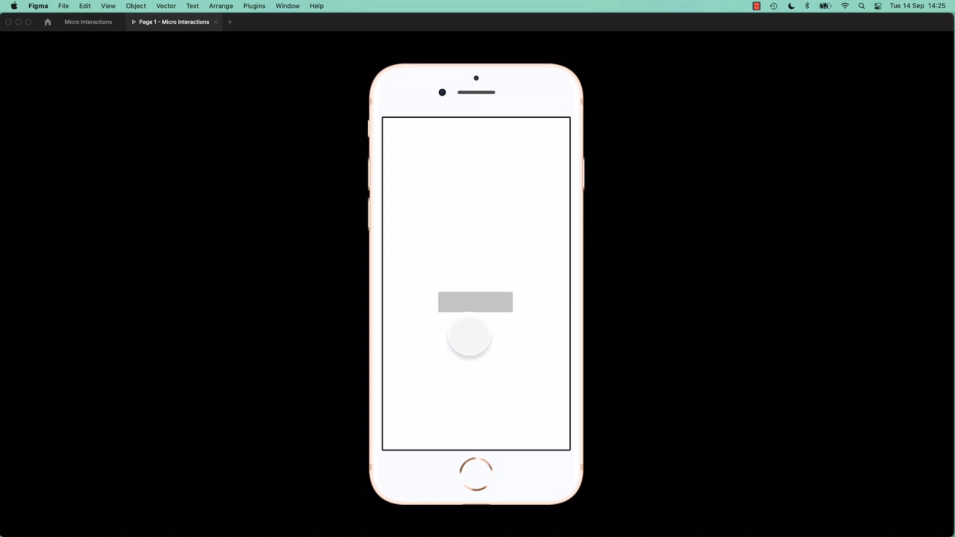
left_click(90, 22)
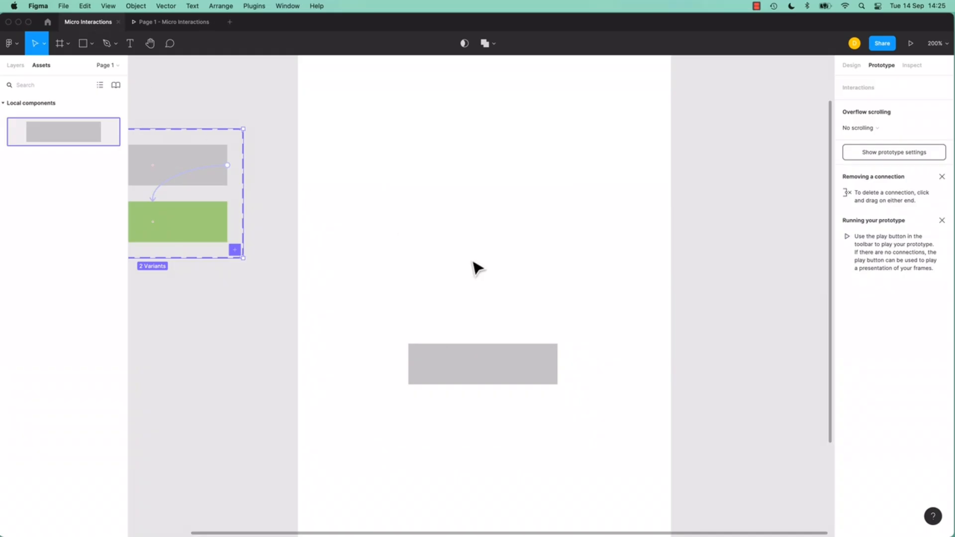
Examine the Check Box frame and its layers, the check mark and Rectangle 5.
left_click_drag(458, 217, 473, 277)
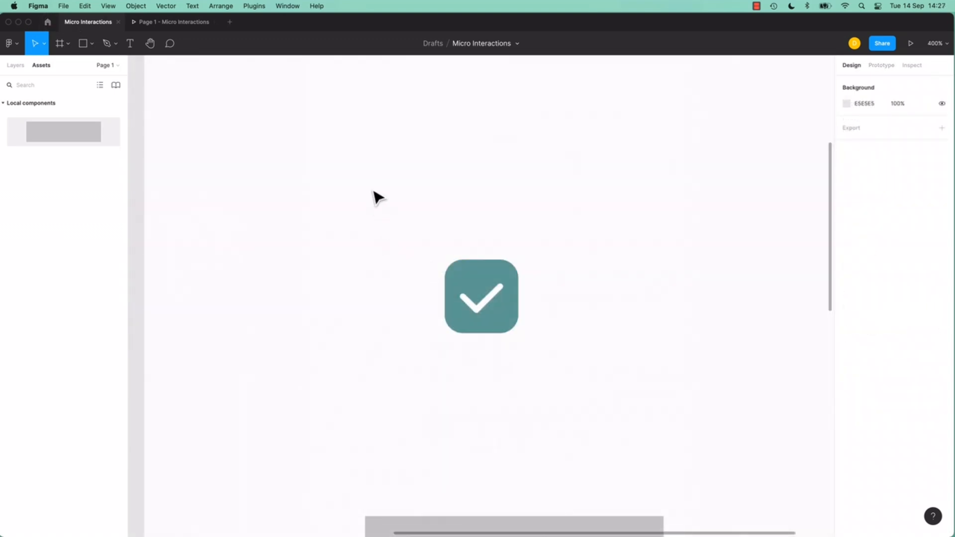
left_click_drag(372, 182, 550, 360)
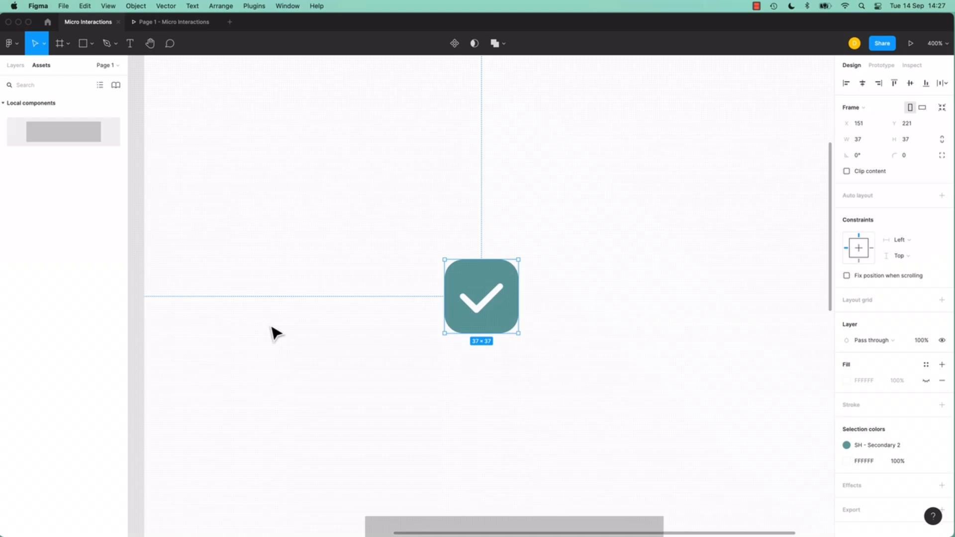
left_click(593, 309)
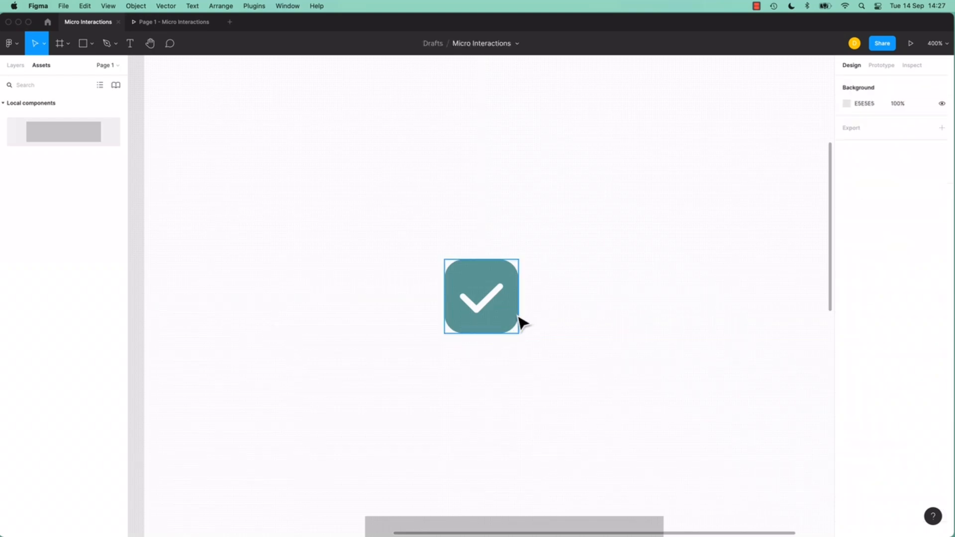
left_click(518, 319)
left_click(16, 66)
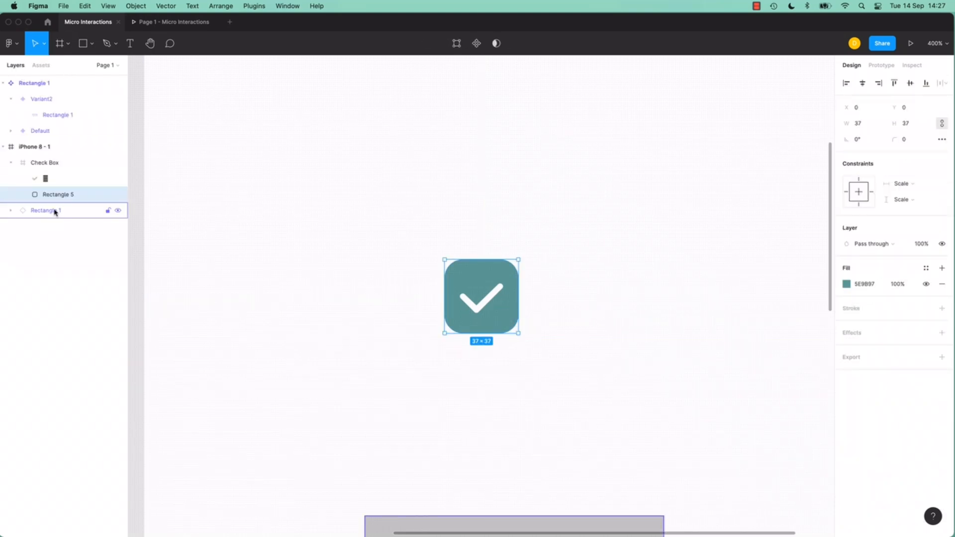
left_click(46, 179)
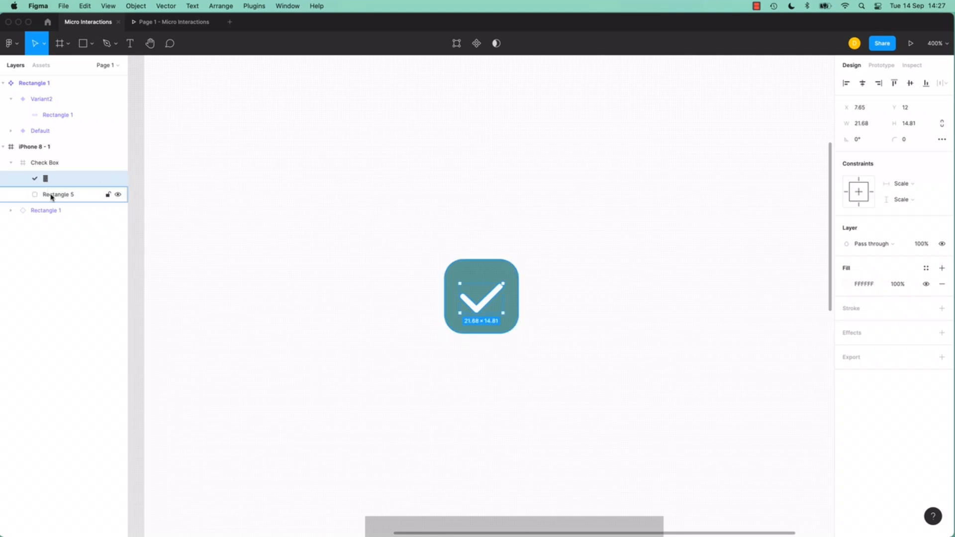
left_click(48, 164)
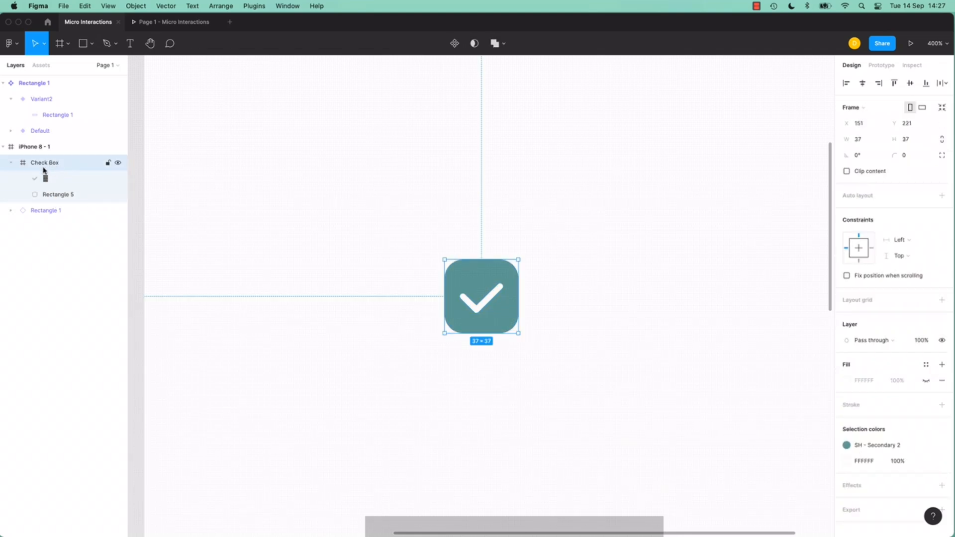
Turn the Check Box frame into a component and add a second variant to it.
left_click(354, 236)
left_click_drag(577, 382, 573, 368)
left_click(454, 44)
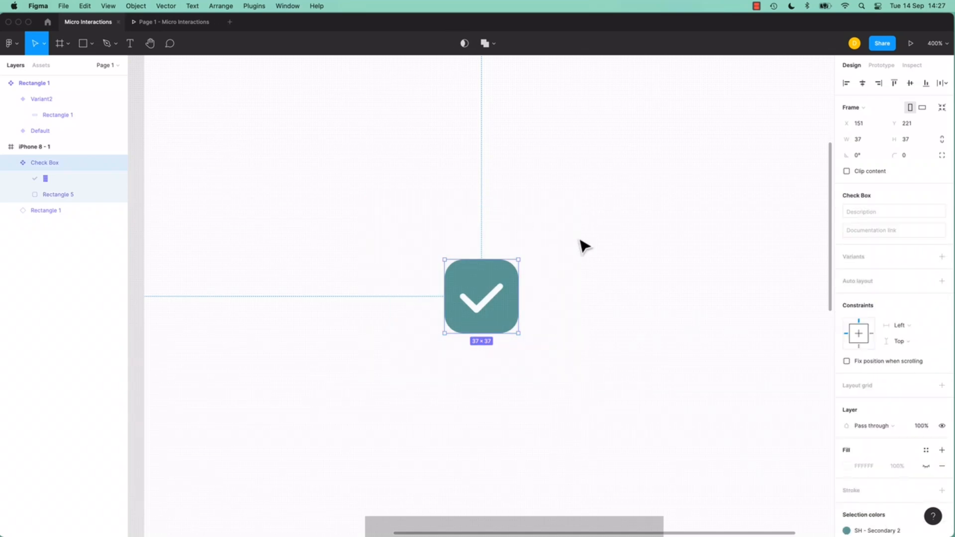
left_click(942, 257)
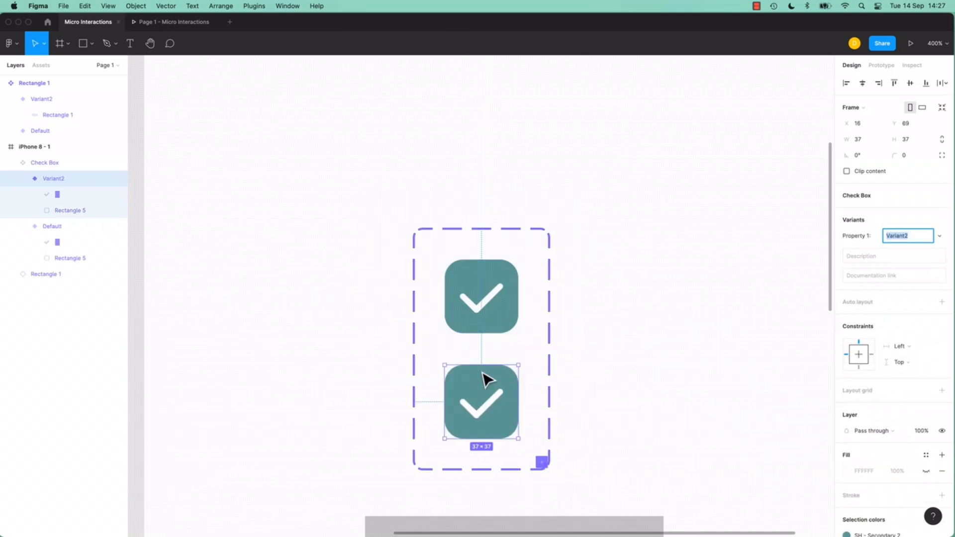
Delete the check mark from Variant2 of the Check Box component.
left_click(492, 415)
left_click(492, 415)
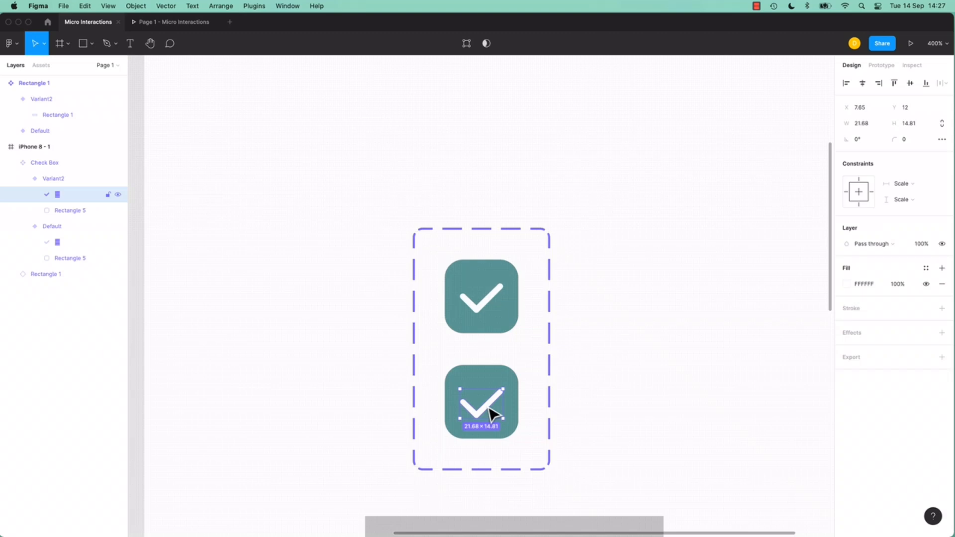
key("Delete")
left_click(607, 354)
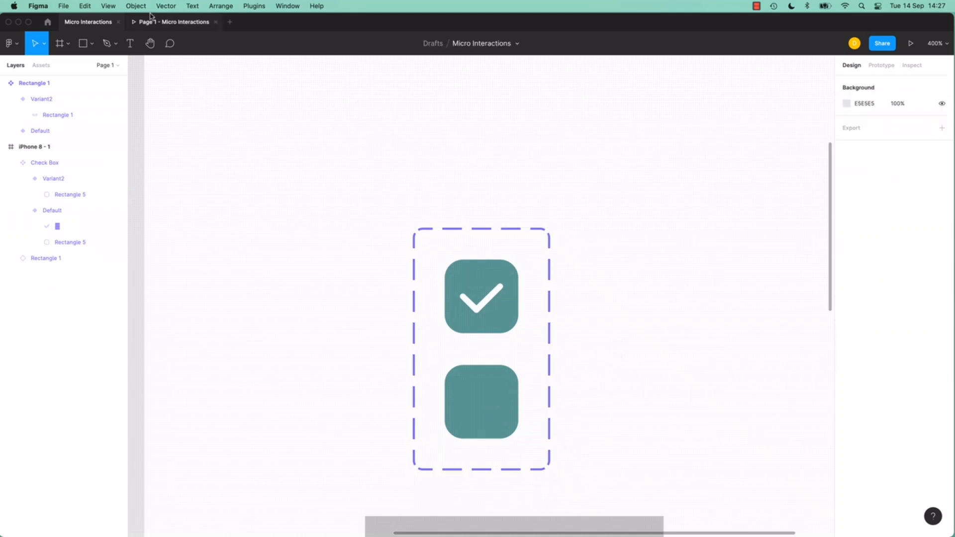
Place an instance of the Check Box component beside its component set at about X 226, Y 180.
left_click(41, 65)
left_click_drag(15, 182, 615, 217)
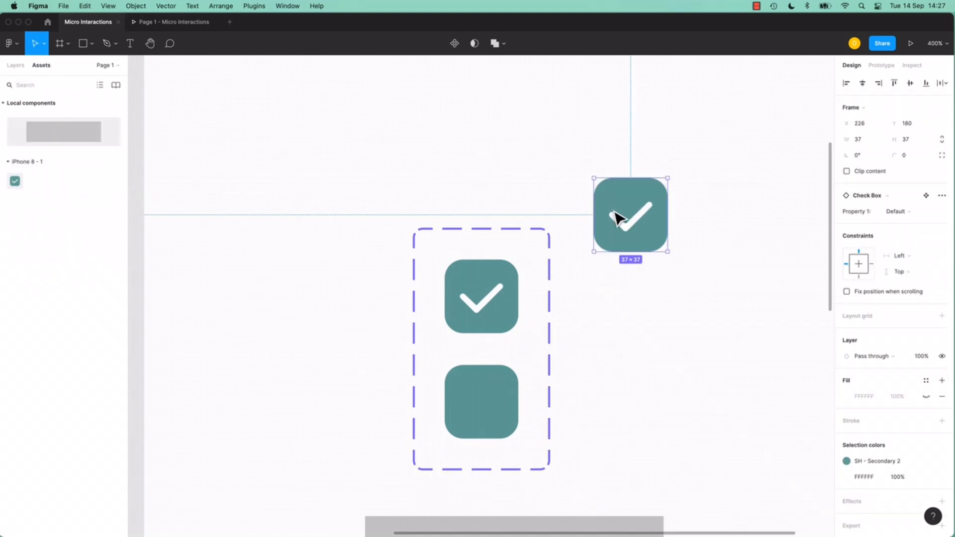
Try Variant2 on the check box instance and switch it back to the Default variant.
left_click(908, 211)
left_click(906, 222)
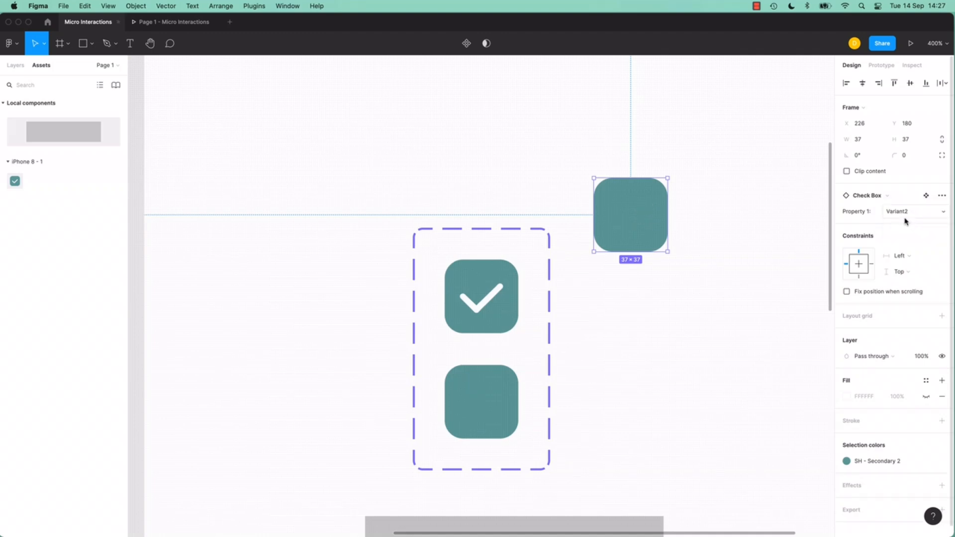
left_click(905, 210)
left_click(908, 199)
Move the check box instance to about X 255, Y 215, beside the component set.
left_click(673, 305)
left_click_drag(651, 242, 709, 311)
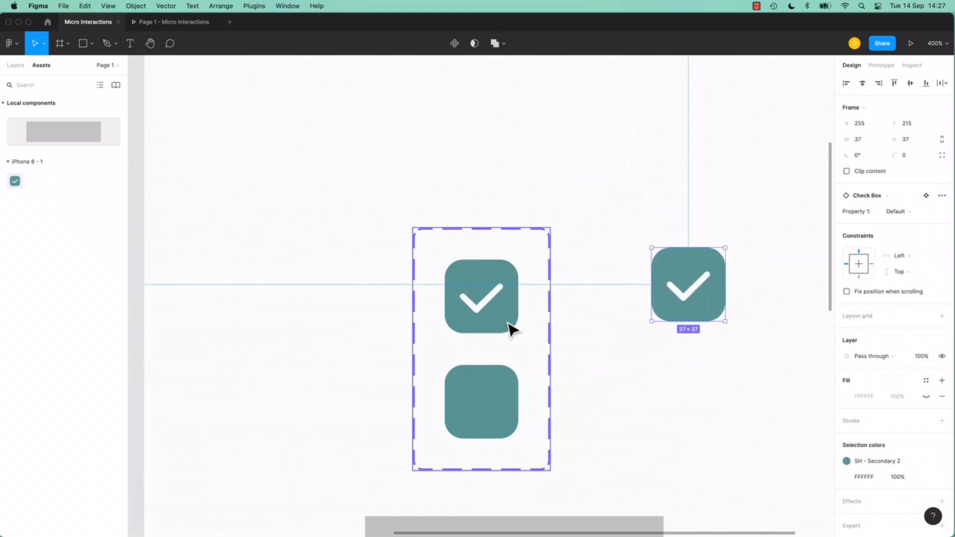
Connect the Default check box variant to Variant2 with an On tap, Change to prototype interaction.
left_click(881, 66)
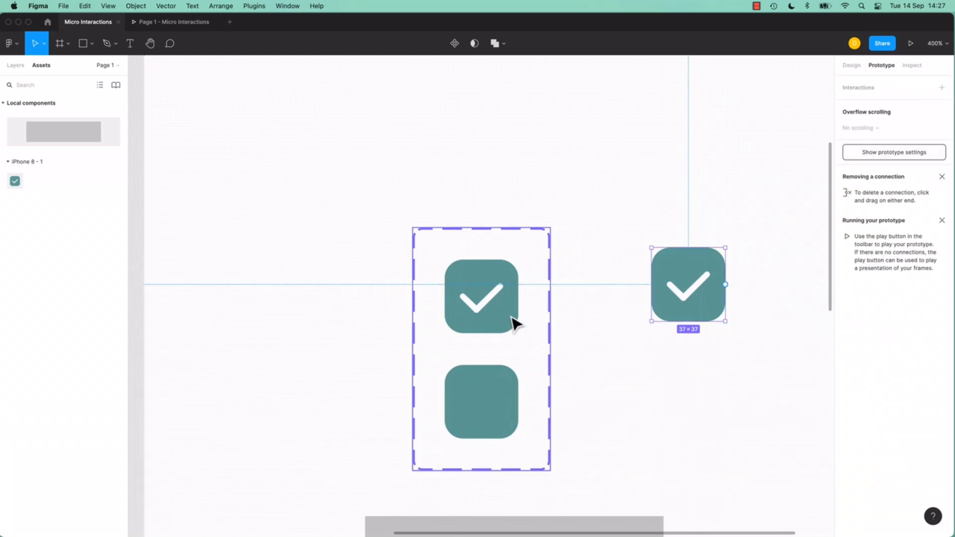
left_click(499, 320)
left_click(503, 320)
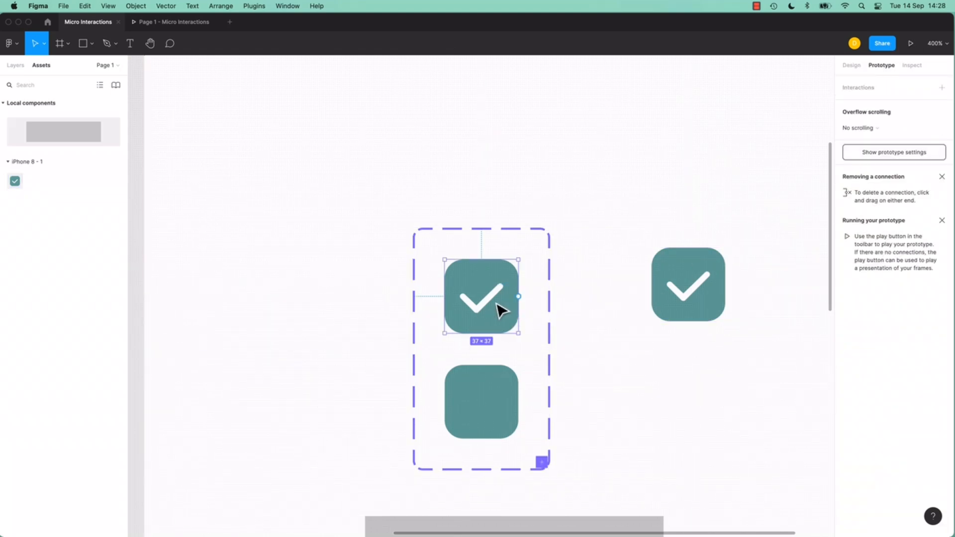
left_click_drag(519, 297, 520, 405)
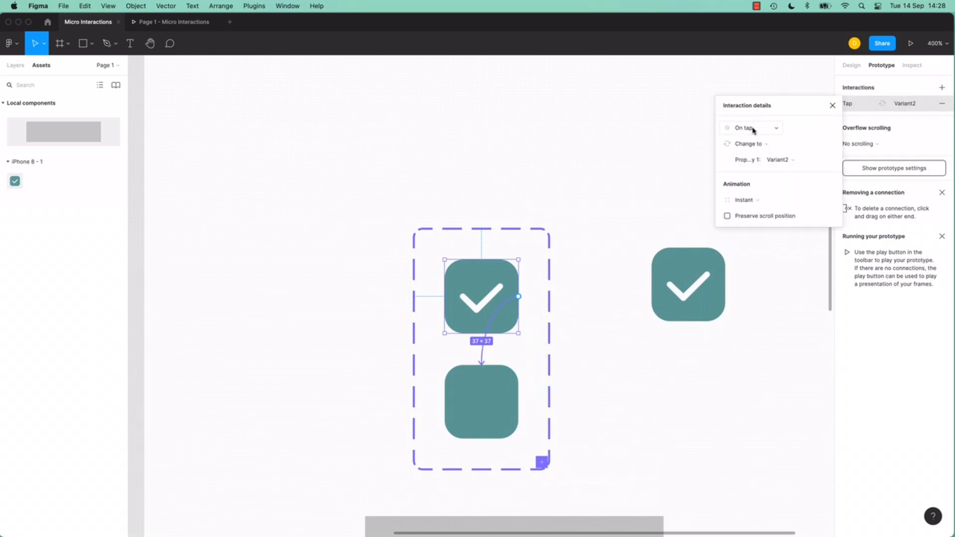
left_click(754, 131)
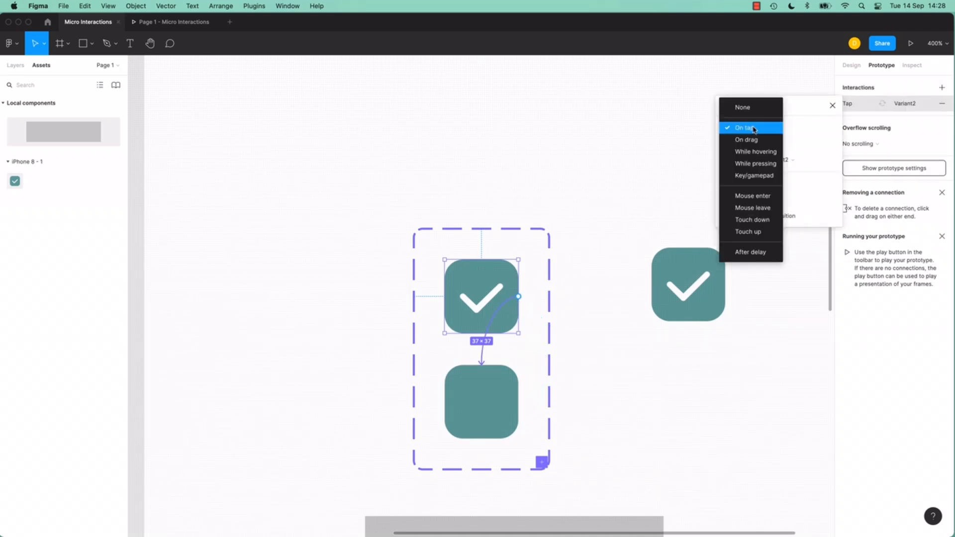
left_click(754, 130)
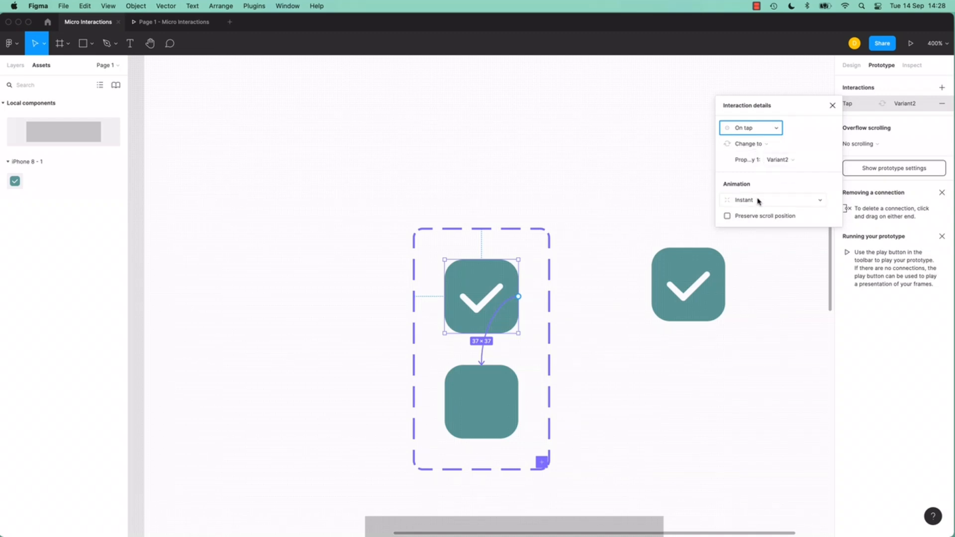
Try the Dissolve animation on the check box interaction and return it to Instant.
left_click(759, 201)
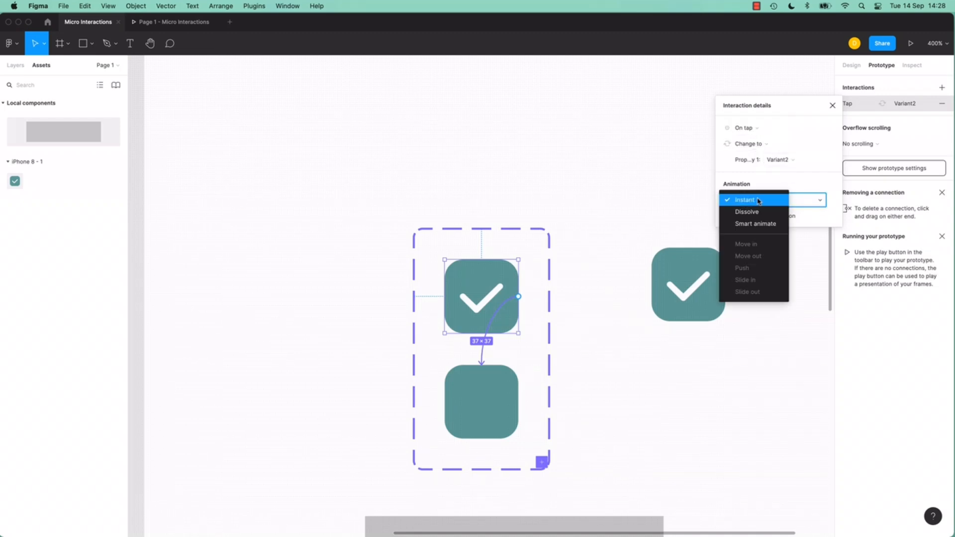
left_click(757, 212)
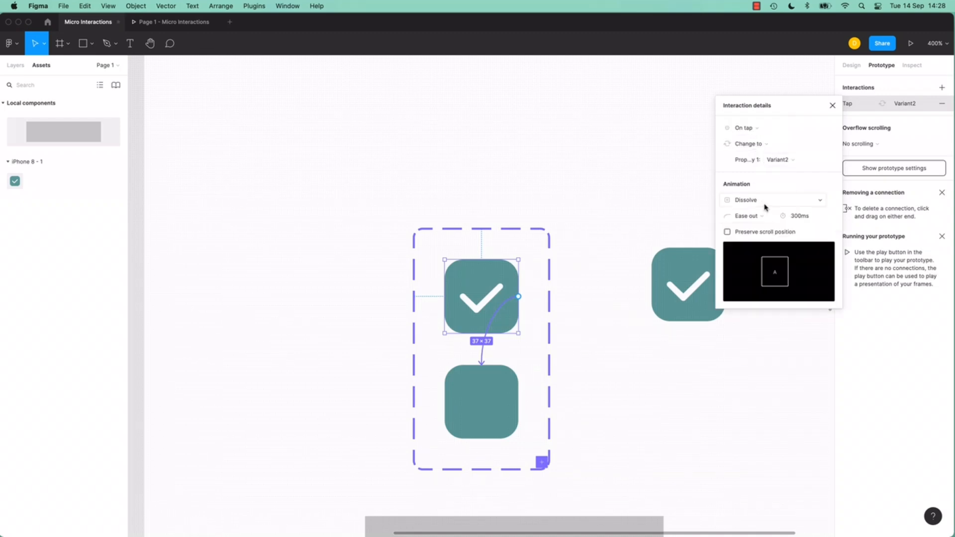
left_click(763, 200)
left_click(747, 188)
left_click(488, 174)
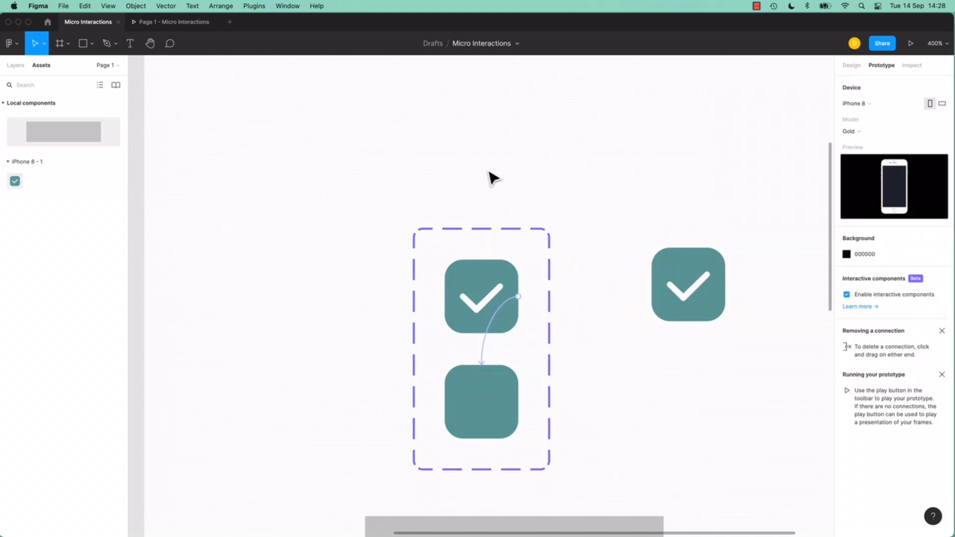
left_click_drag(15, 181, 673, 199)
key("BackSpace")
left_click(684, 279)
left_click(678, 196)
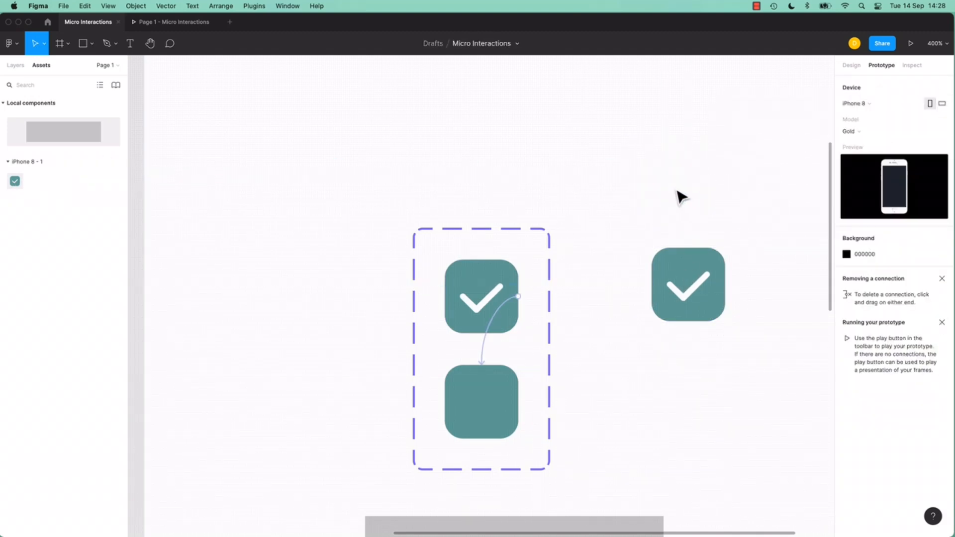
Test in the running prototype how the check box instance reacts to a tap.
left_click(180, 27)
left_click(522, 234)
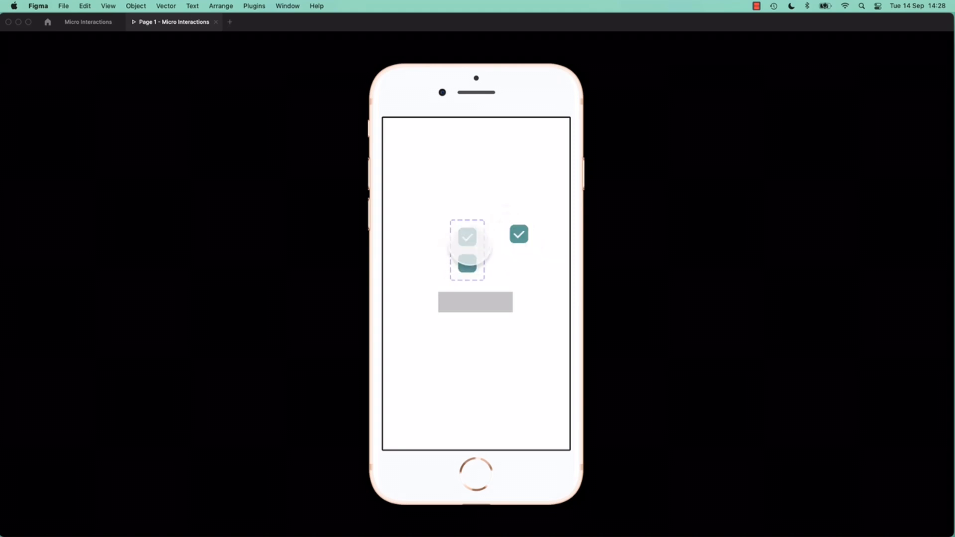
left_click(521, 236)
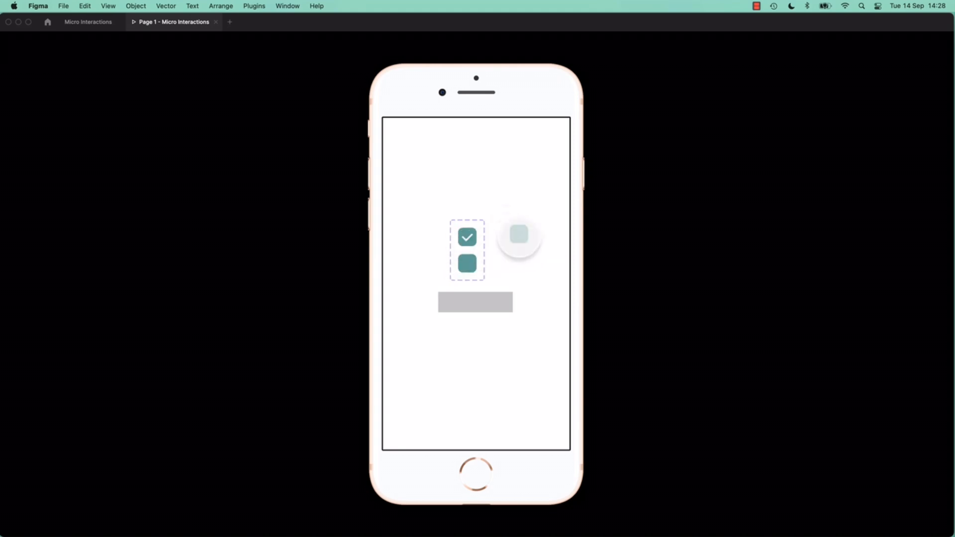
Return to the design file and connect Variant2 of the check box back to Default with an On tap, Change to interaction.
left_click(94, 23)
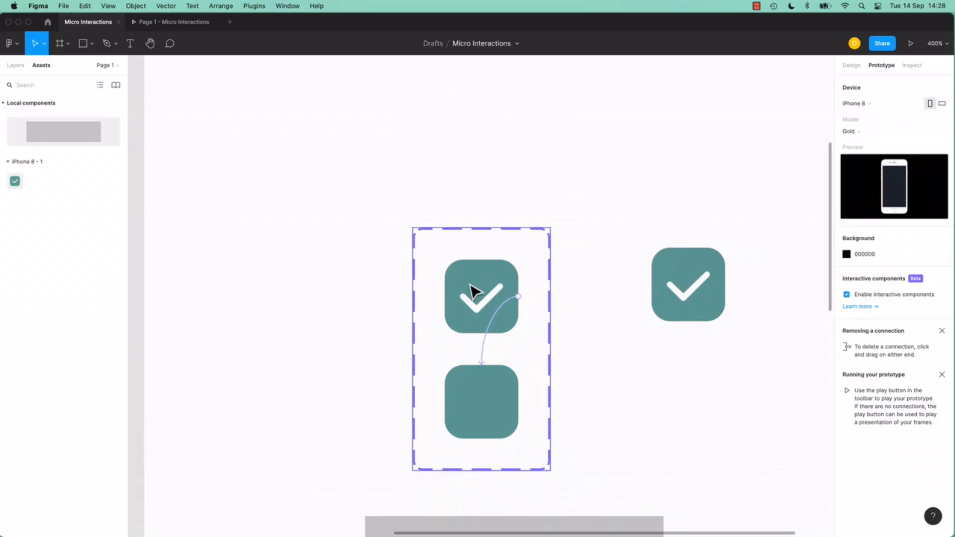
left_click(507, 401)
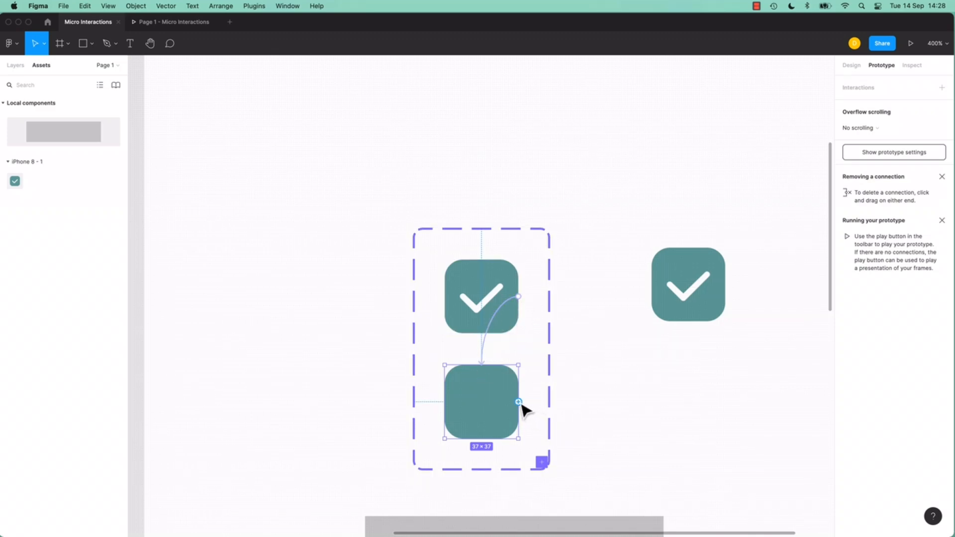
left_click_drag(518, 402, 516, 332)
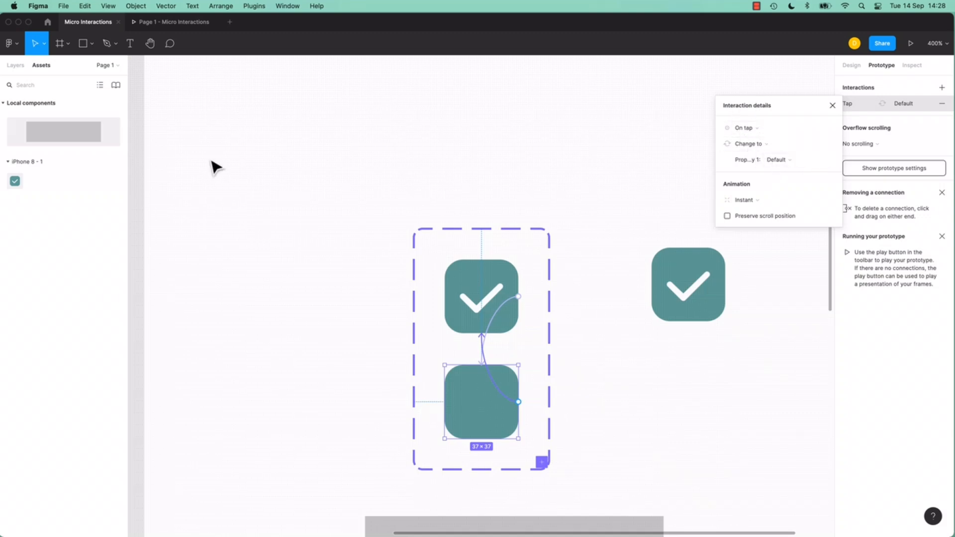
left_click(297, 197)
Test in the prototype that the check box instance can be ticked and unticked.
left_click(170, 22)
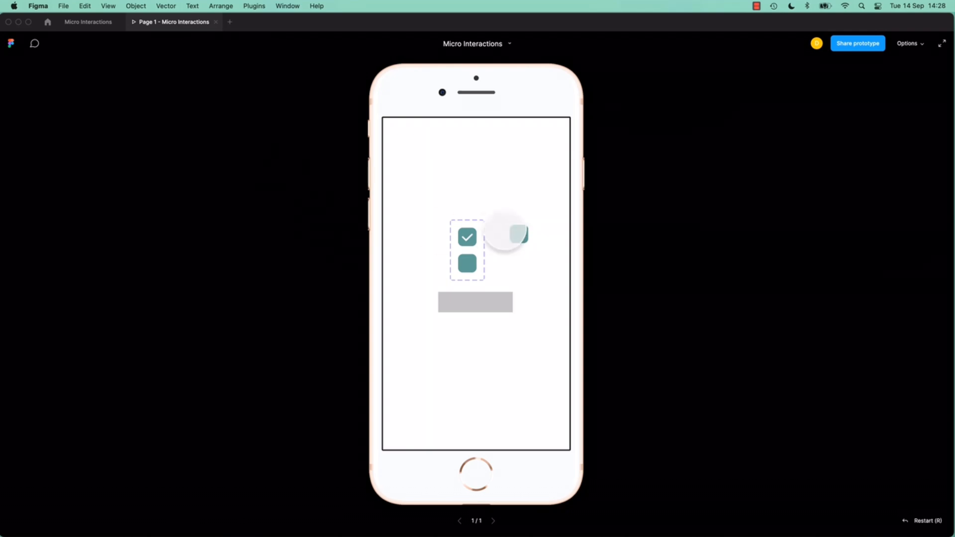
left_click(514, 238)
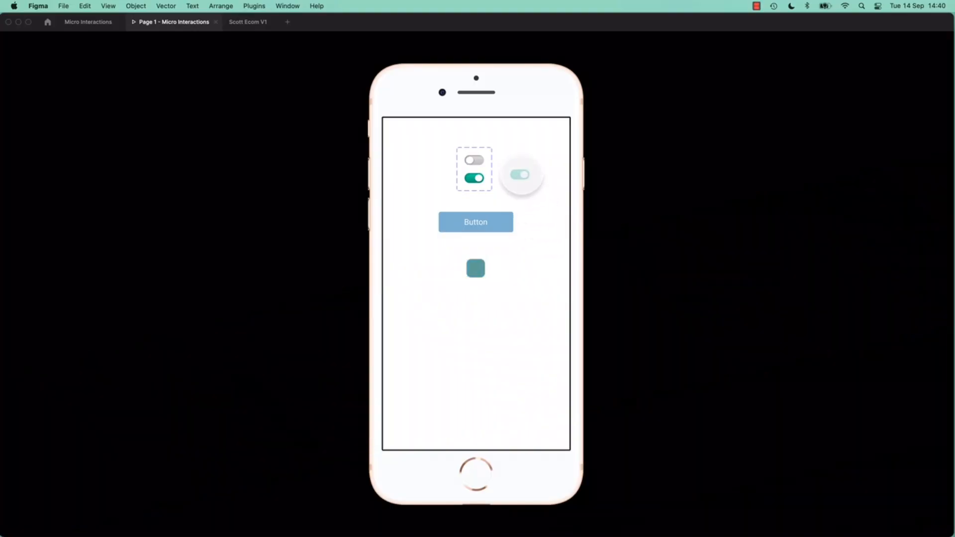
Test the toggle switch instance in the prototype by turning it on and off repeatedly.
left_click(520, 174)
left_click(519, 174)
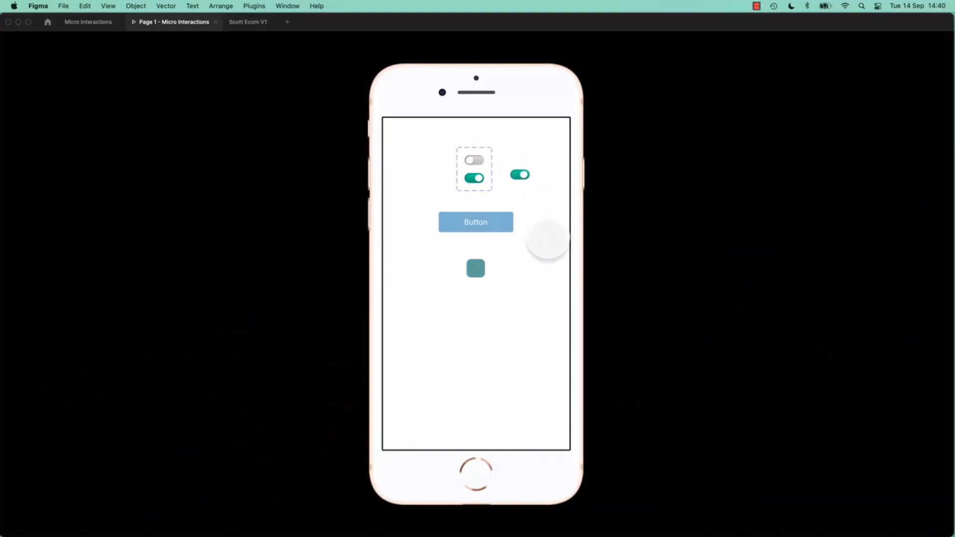
left_click(519, 174)
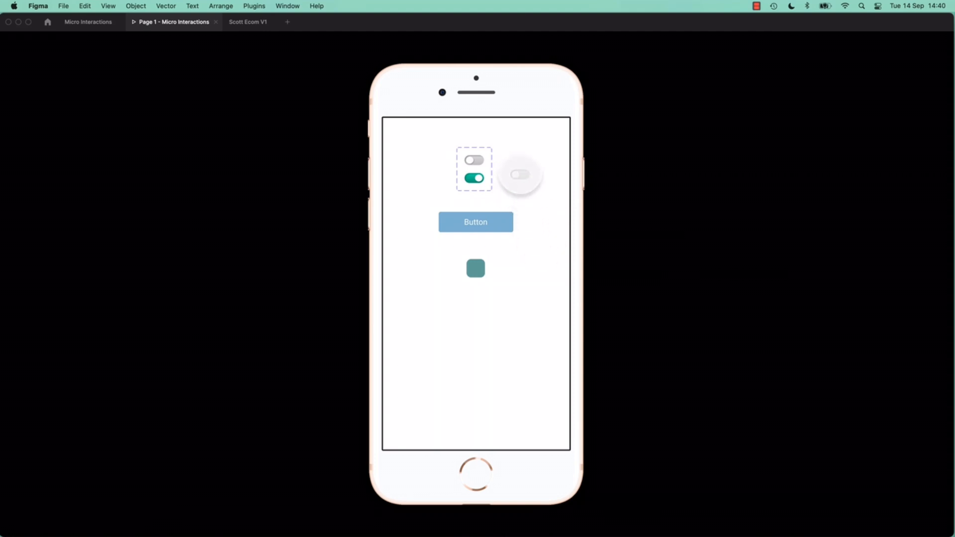
left_click(520, 174)
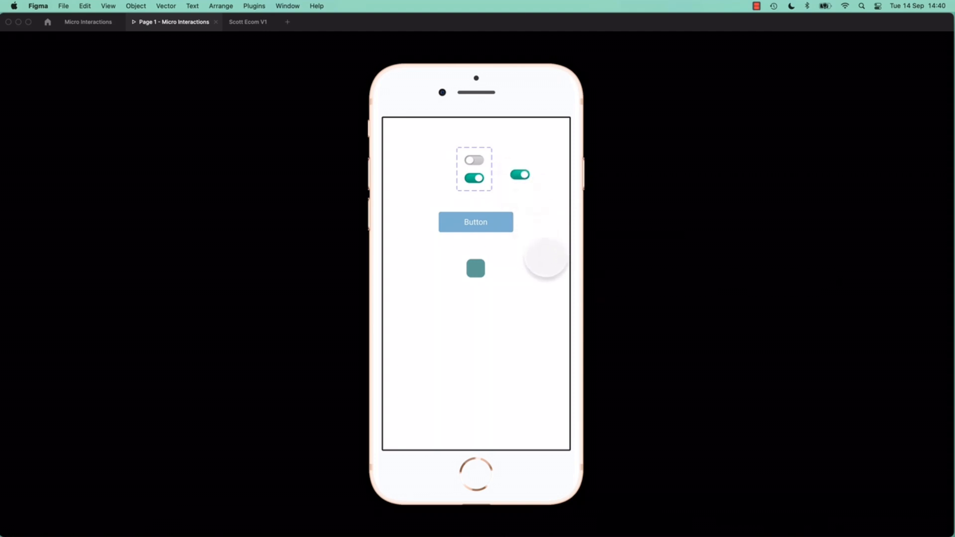
left_click(520, 175)
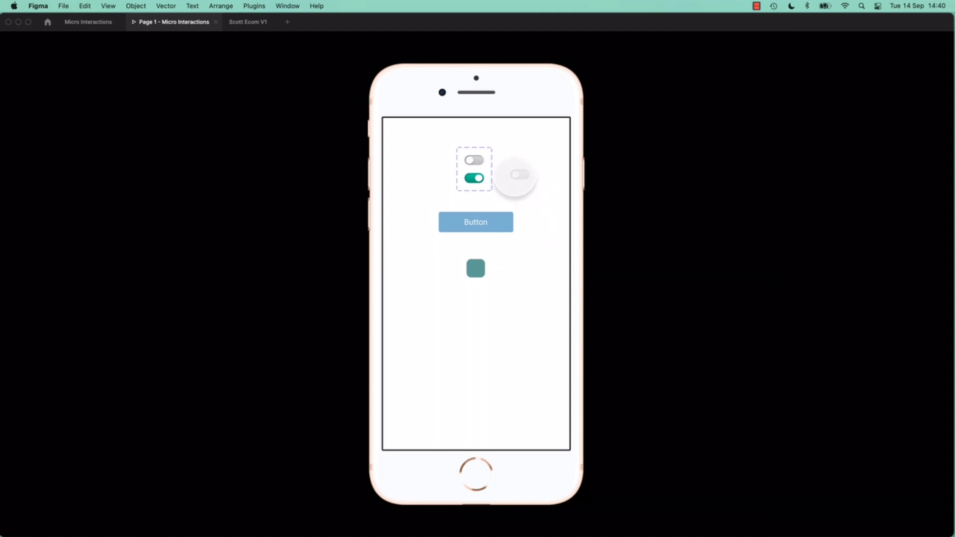
left_click(518, 175)
left_click(517, 175)
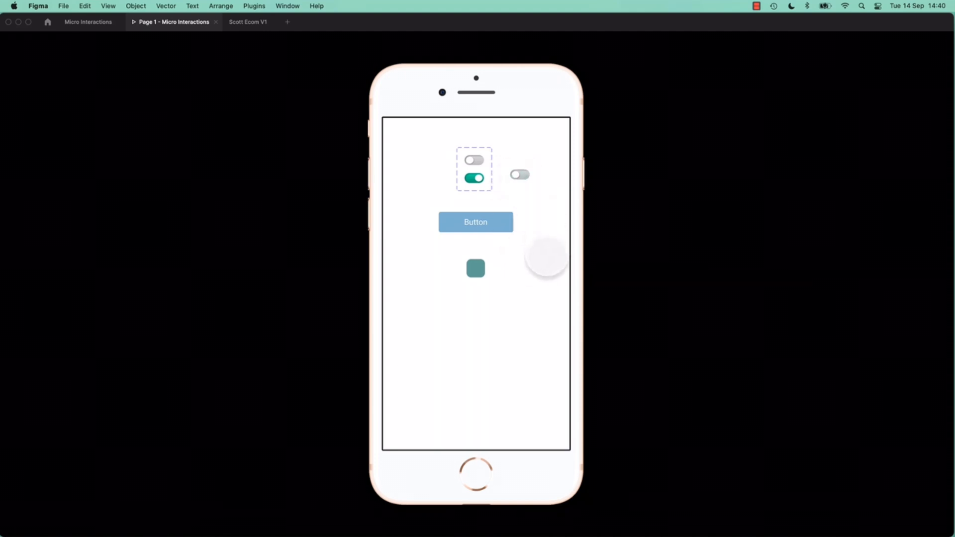
left_click(519, 174)
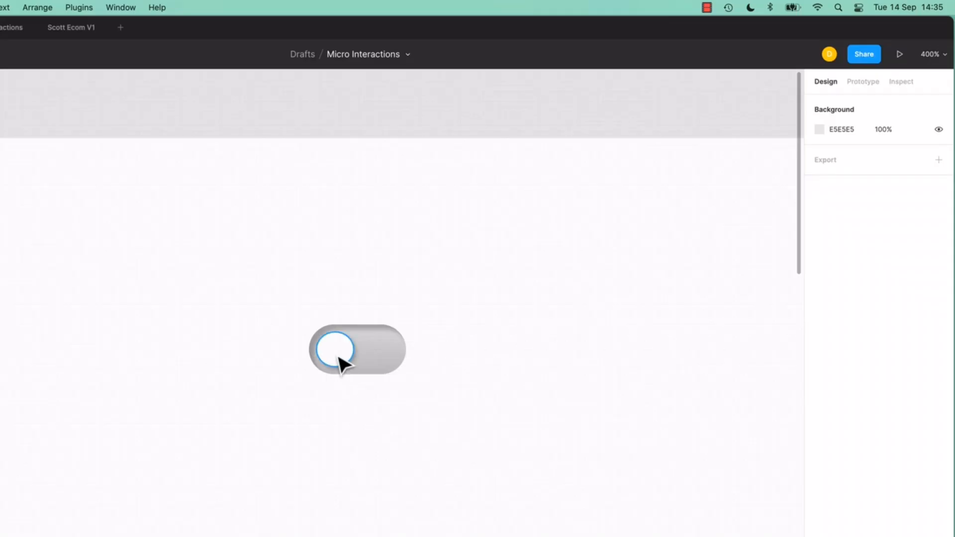
Inspect the toggle's separate parts, the white circle and the grey track, undoing the circle's trial move.
left_click_drag(342, 362, 229, 335)
key("super+z")
left_click(401, 351)
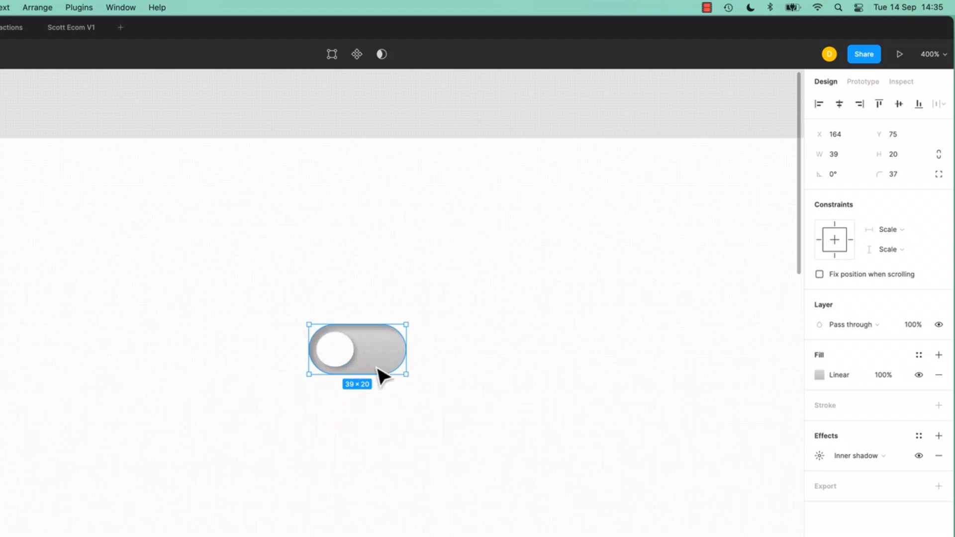
left_click(386, 433)
Turn the toggle's circle and track into one component and add a second variant to it.
left_click_drag(254, 264, 472, 420)
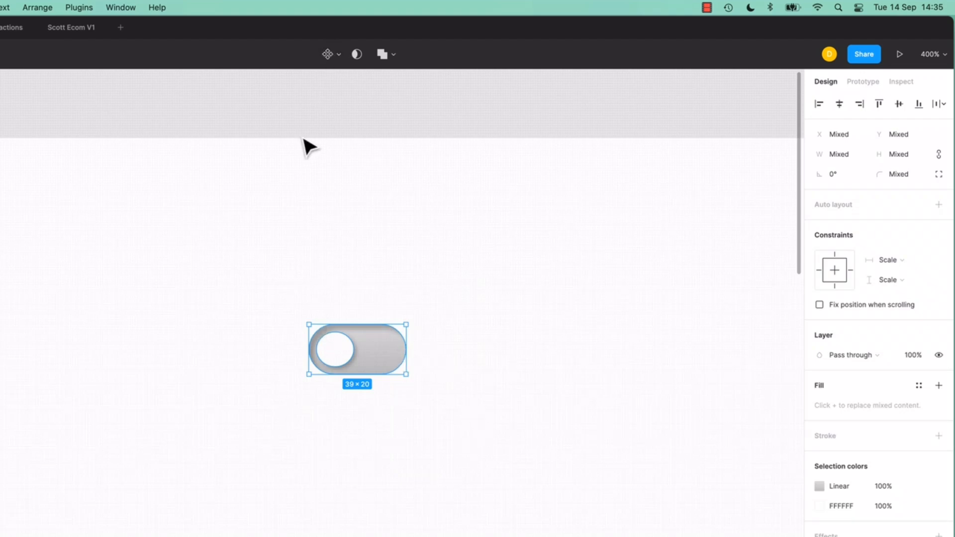
left_click(329, 57)
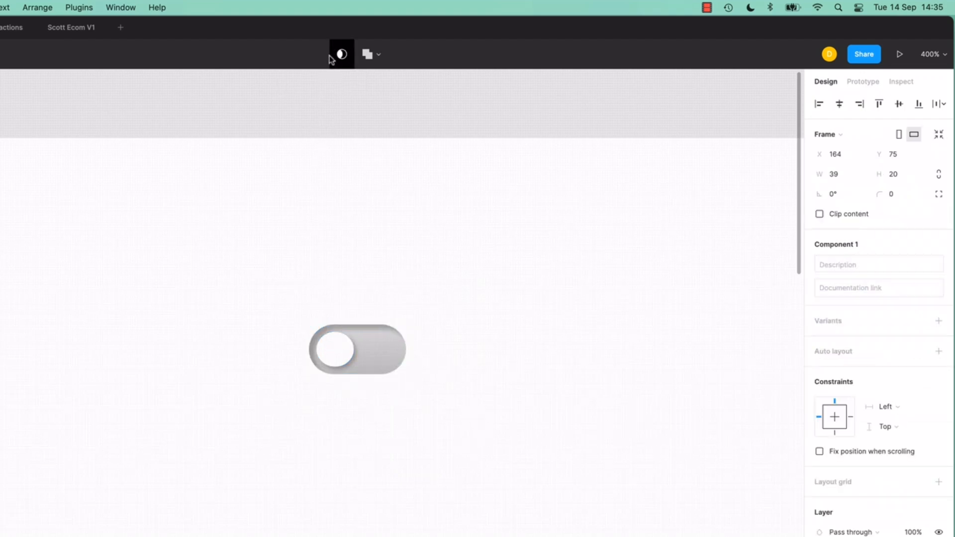
left_click(939, 321)
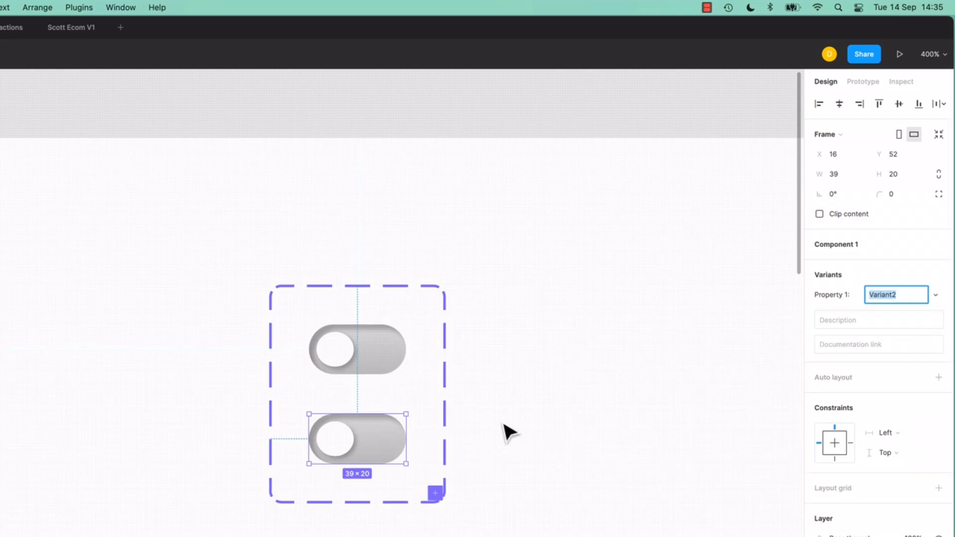
Move the white circle in the toggle's Variant2 to the other end of the track, at X 21, Y 3.
double_click(344, 450)
left_click_drag(342, 450, 383, 447)
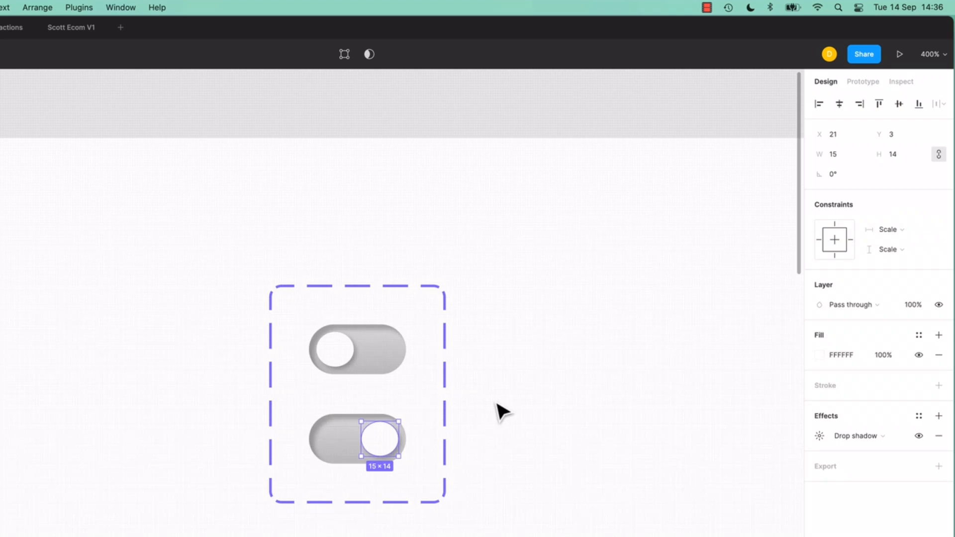
left_click(499, 410)
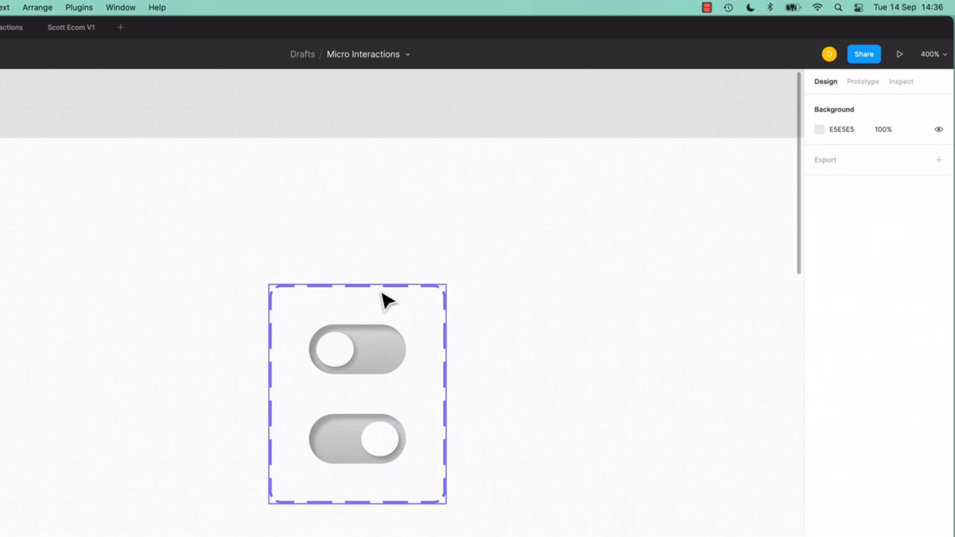
Connect the toggle's Default variant to Variant2 with an On tap, Change to interaction using the Smart animate animation.
left_click(386, 360)
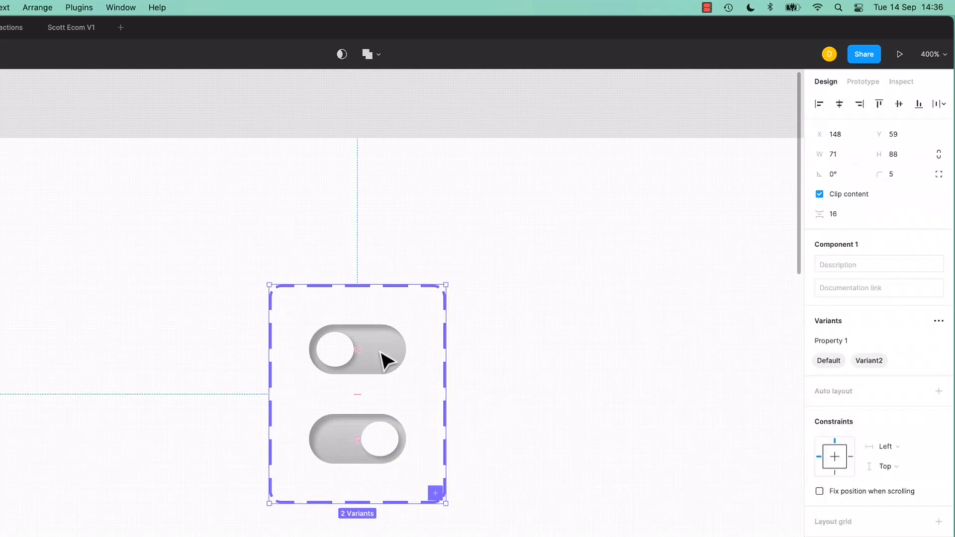
left_click(858, 83)
left_click(393, 363)
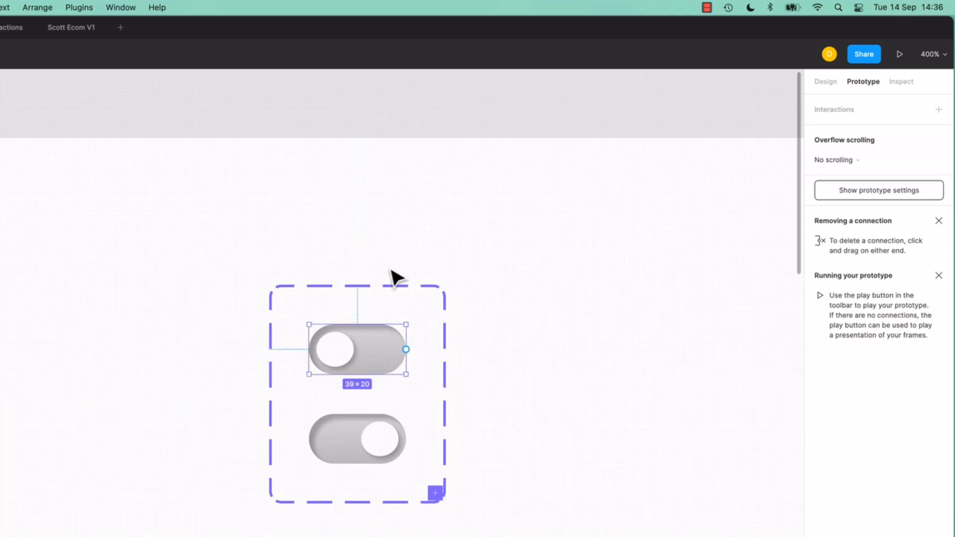
left_click_drag(406, 350, 395, 458)
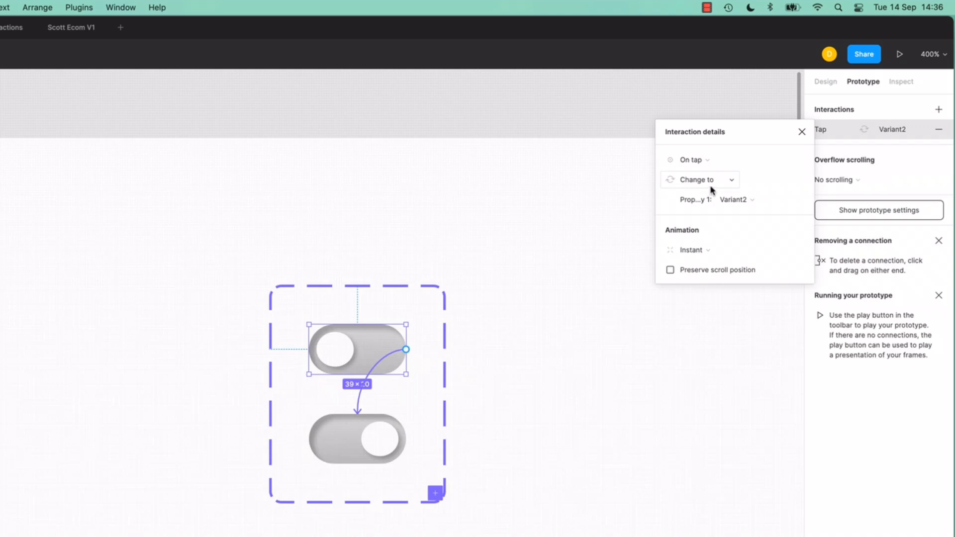
left_click(685, 252)
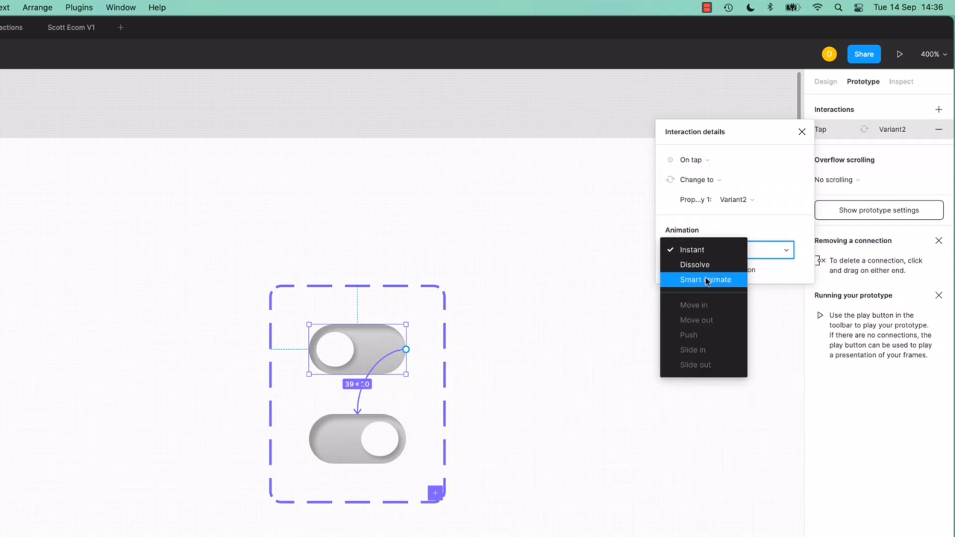
left_click(708, 281)
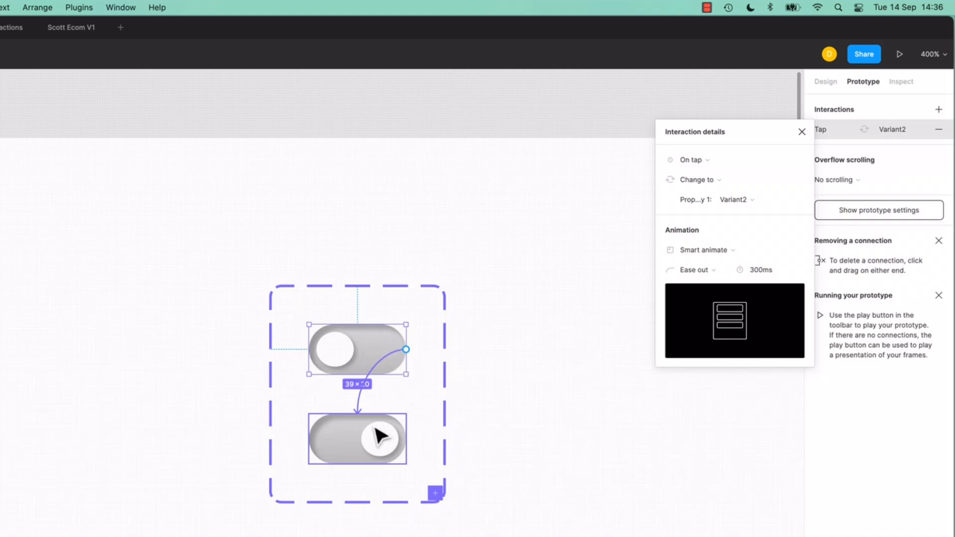
Connect the toggle's Variant2 back to the Default variant with an On tap, Change to interaction using Smart animate.
left_click(342, 450)
left_click_drag(406, 438, 399, 371)
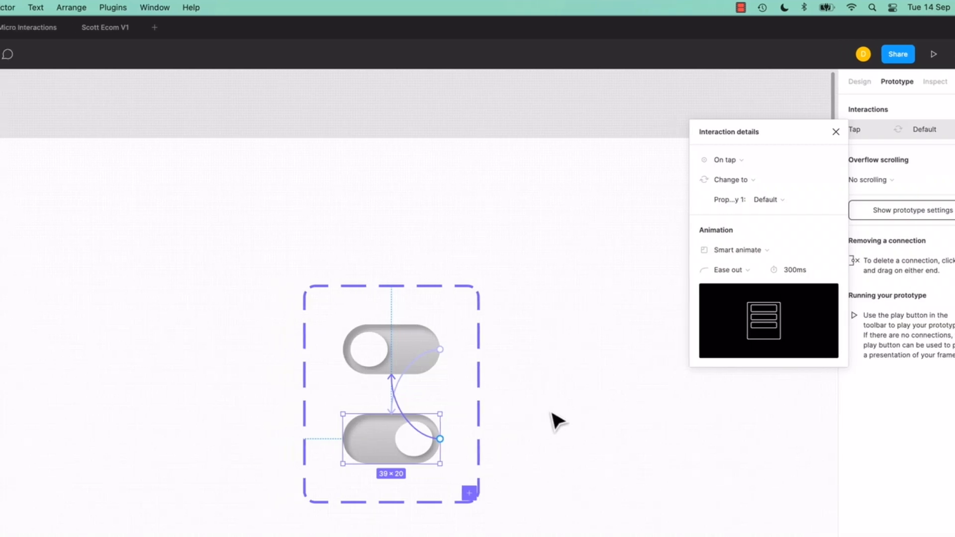
Place a toggle instance beside its component set in the phone frame and view it in the running prototype.
left_click(217, 28)
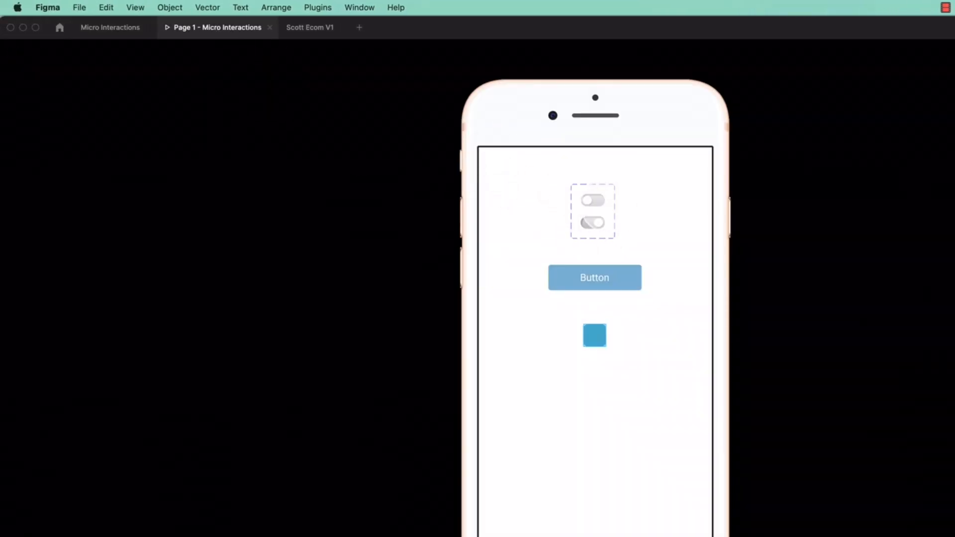
left_click(133, 30)
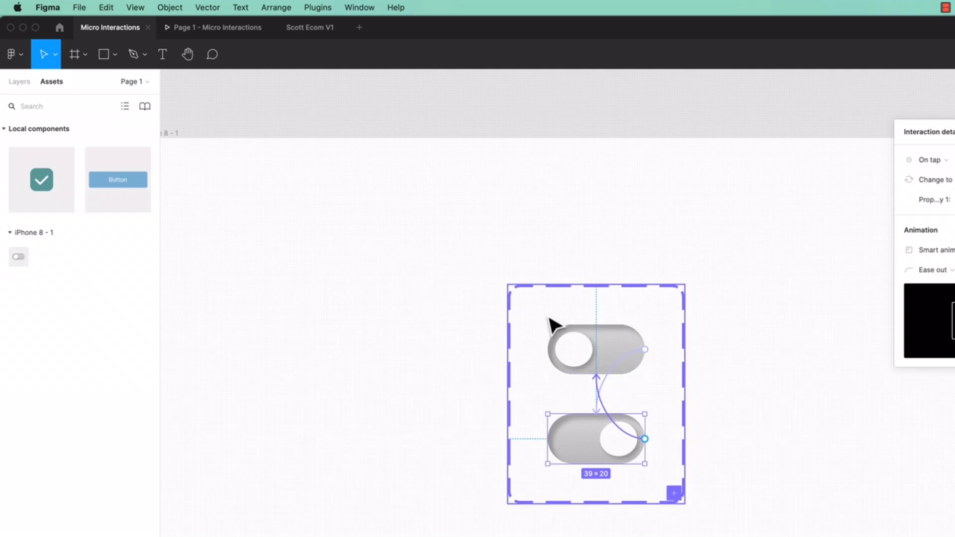
left_click(730, 471)
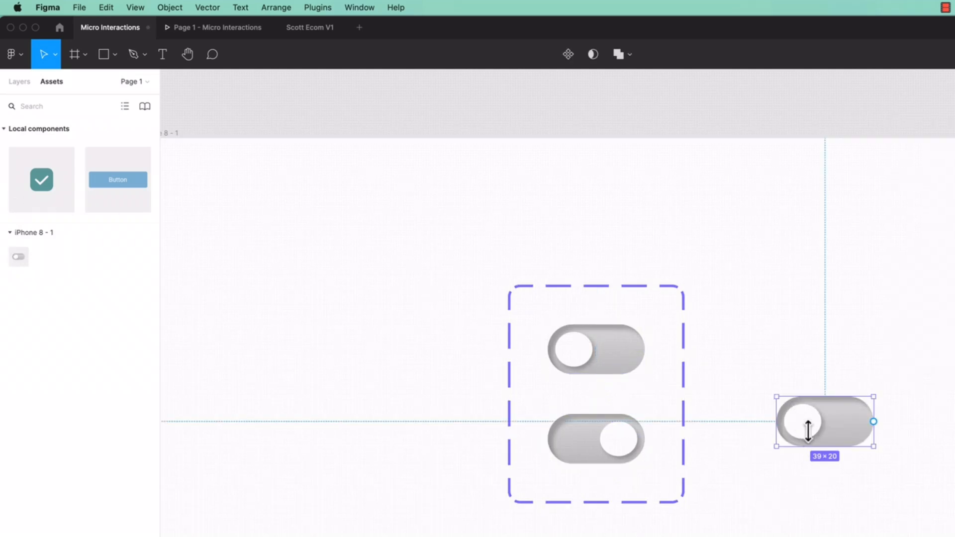
left_click(243, 28)
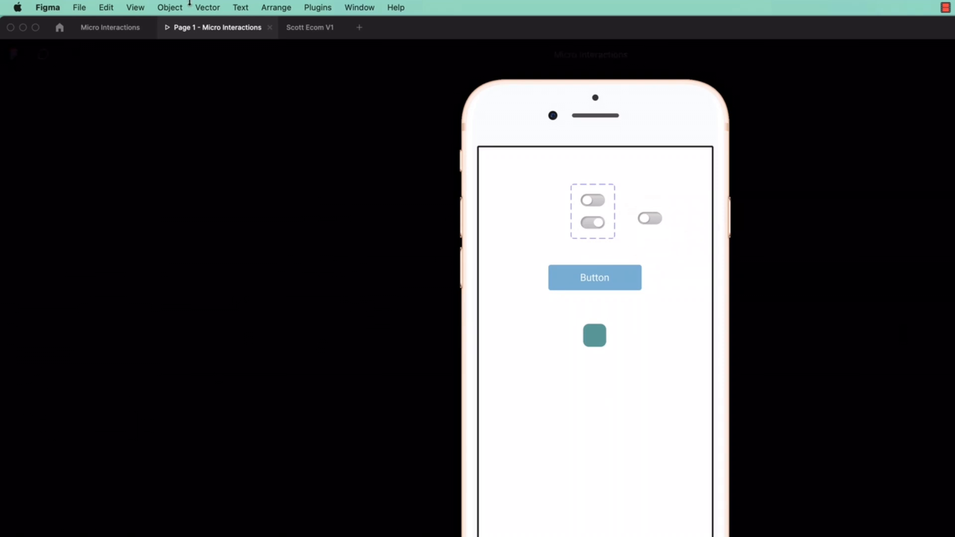
Return to the Micro Interactions design and recolour the first gradient stop of the Variant2 track's linear fill to teal green.
left_click(115, 33)
scroll(679, 299, "up", 5)
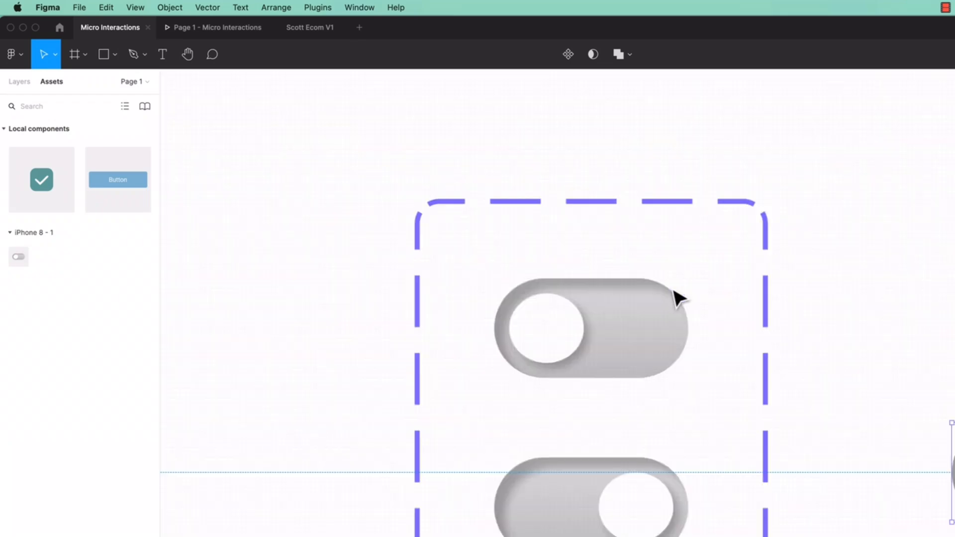
left_click_drag(728, 319, 230, 294)
double_click(609, 480)
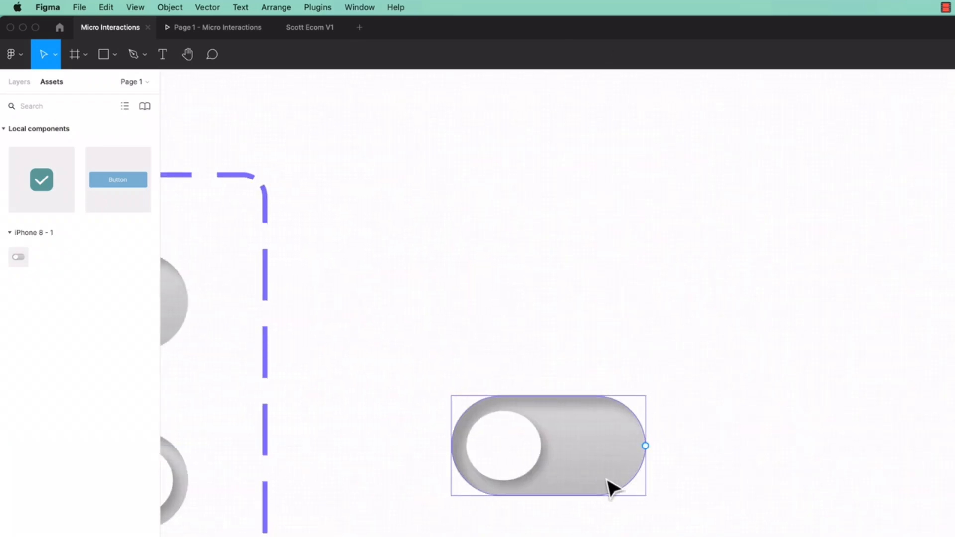
left_click_drag(458, 393, 884, 357)
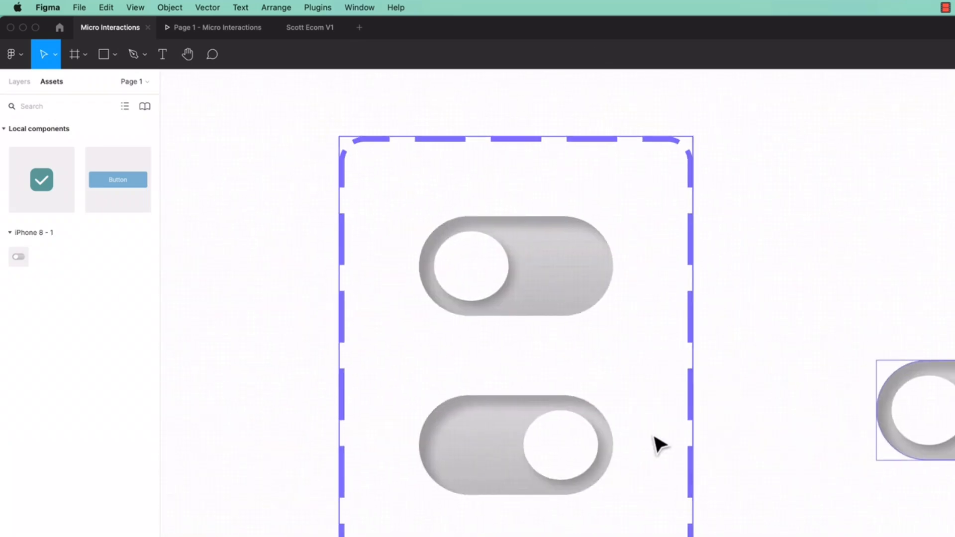
left_click(657, 444)
left_click(488, 429)
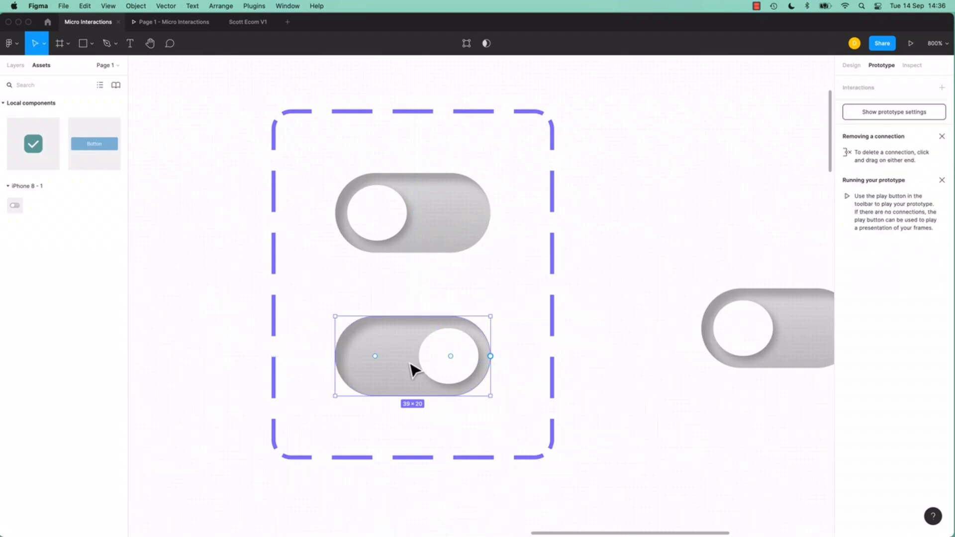
left_click(851, 66)
left_click(847, 284)
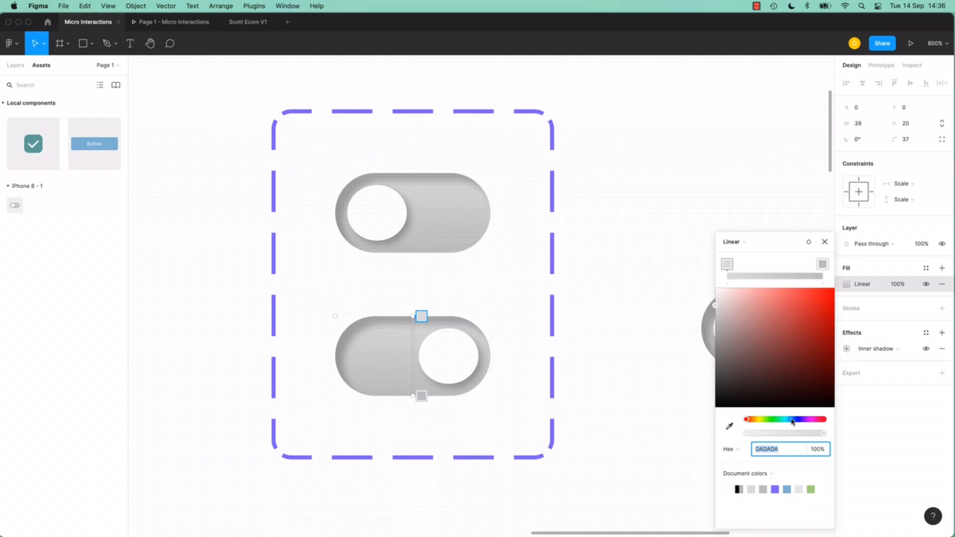
left_click(770, 420)
left_click_drag(757, 345, 824, 313)
left_click_drag(768, 420, 783, 424)
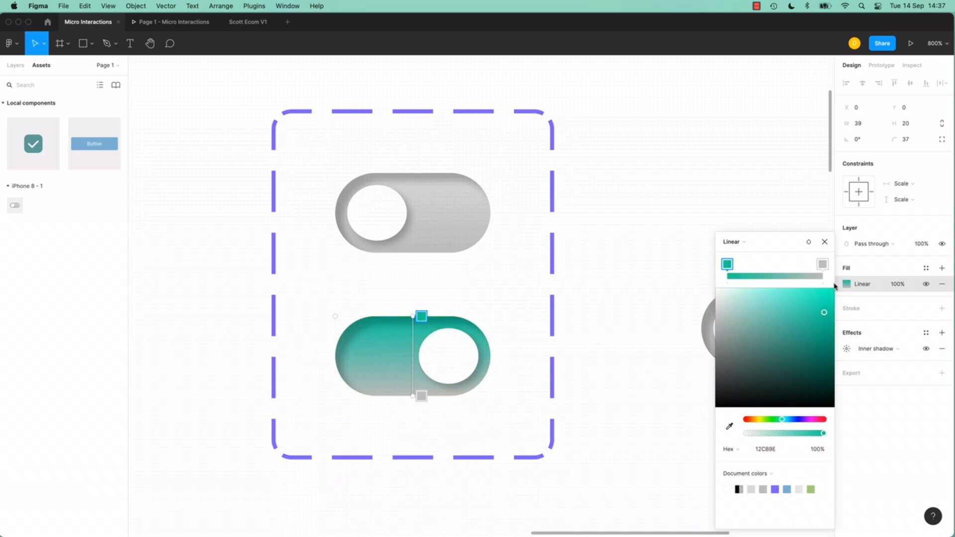
Set the end stop of the Variant2 track's gradient to the darker green 009470 and close the fill settings.
left_click_drag(818, 316, 853, 346)
left_click(822, 264)
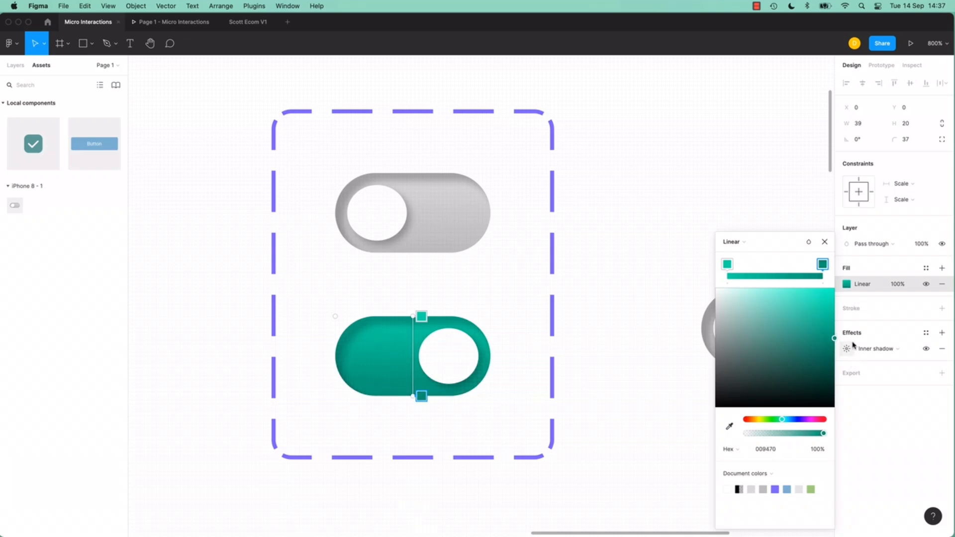
key("Escape")
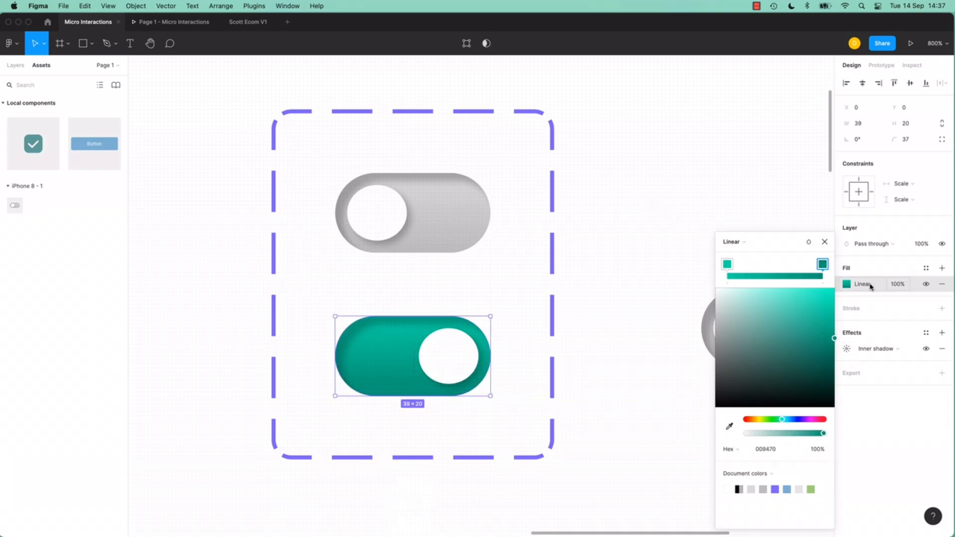
left_click(825, 242)
left_click(648, 248)
Test the toggle instance in the Page 1 prototype by switching it on and off several times.
left_click(230, 23)
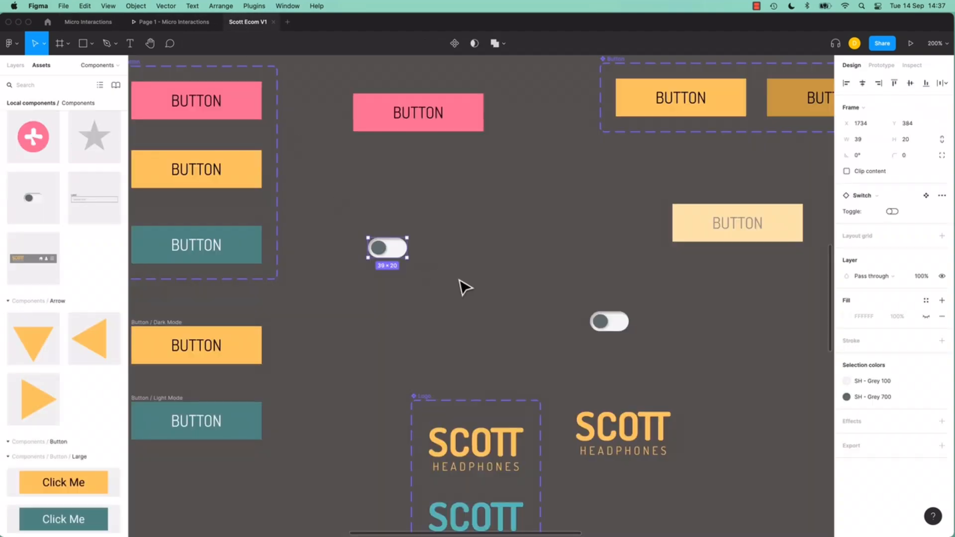
left_click(189, 25)
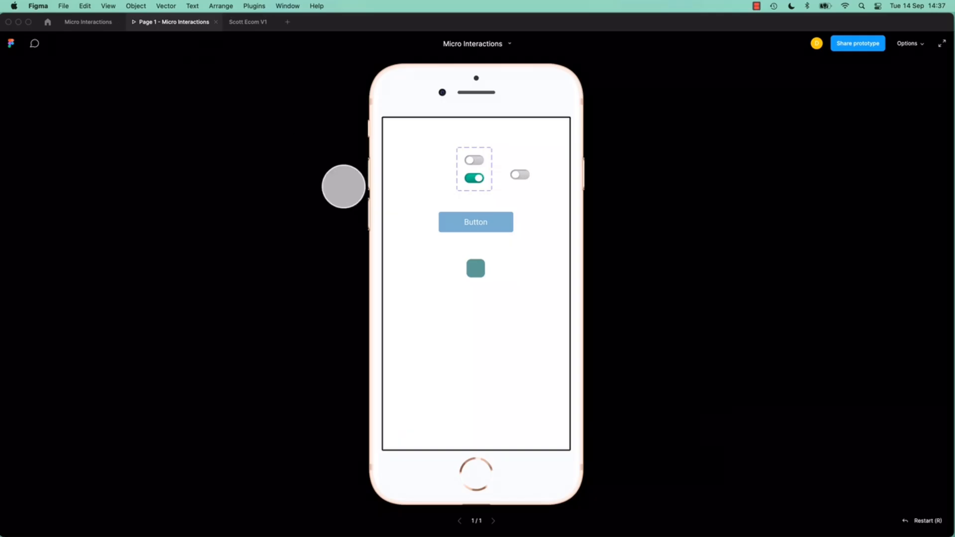
left_click(520, 174)
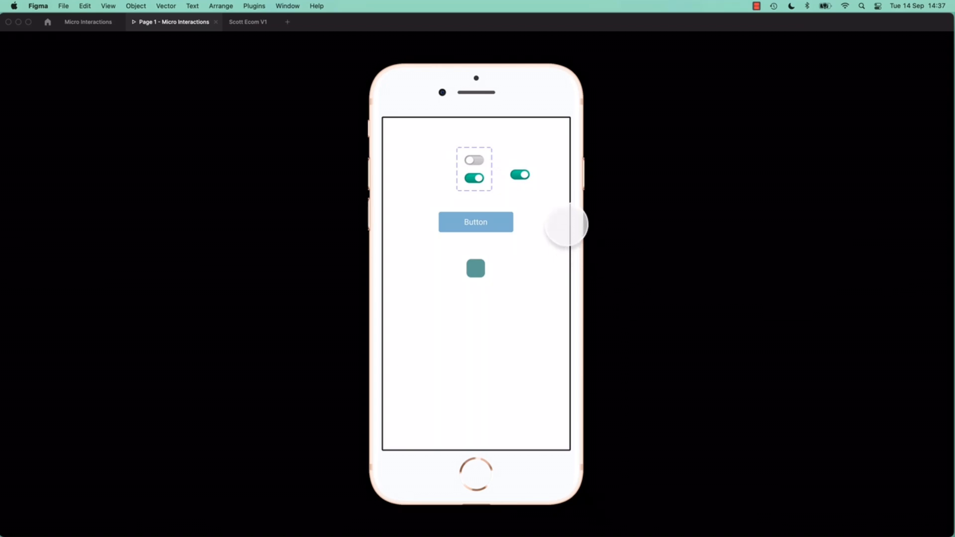
left_click(520, 175)
left_click(517, 176)
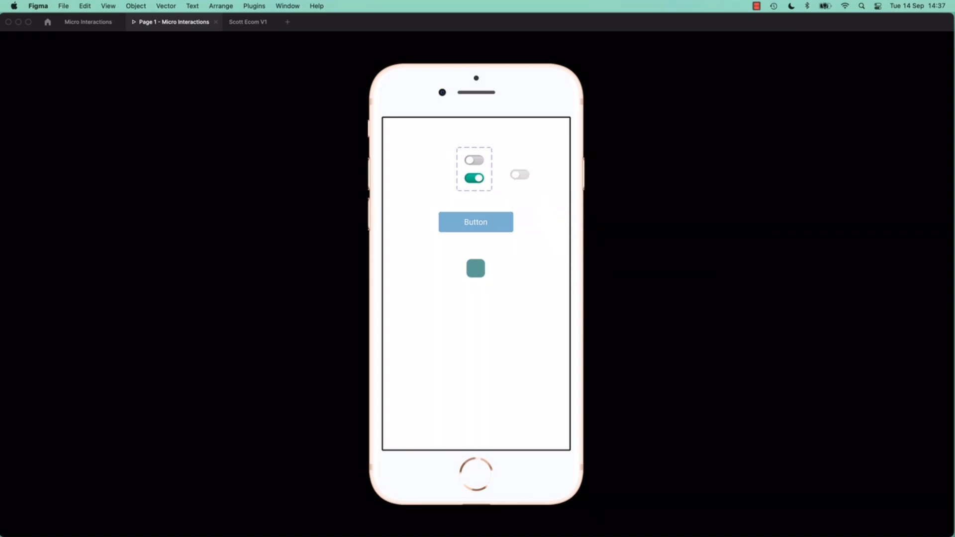
left_click(523, 177)
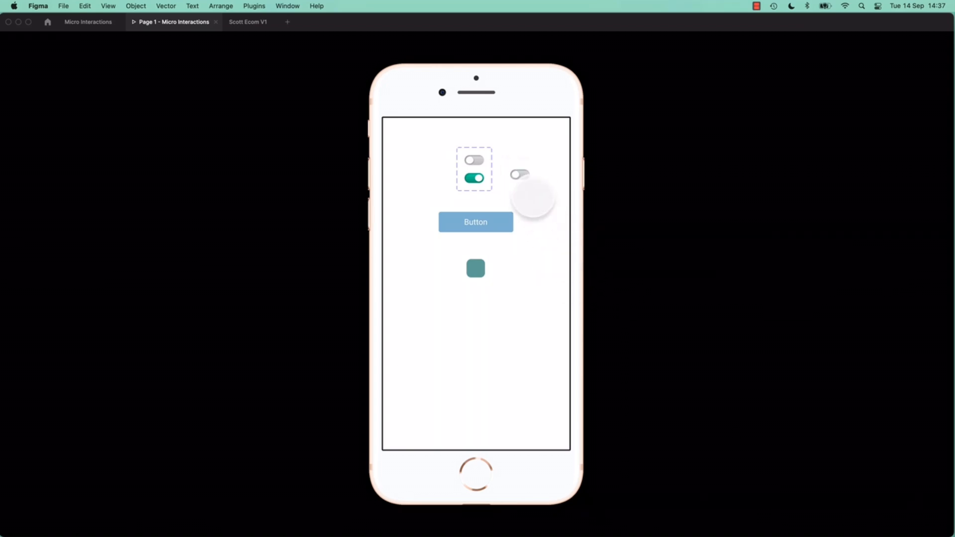
left_click(520, 175)
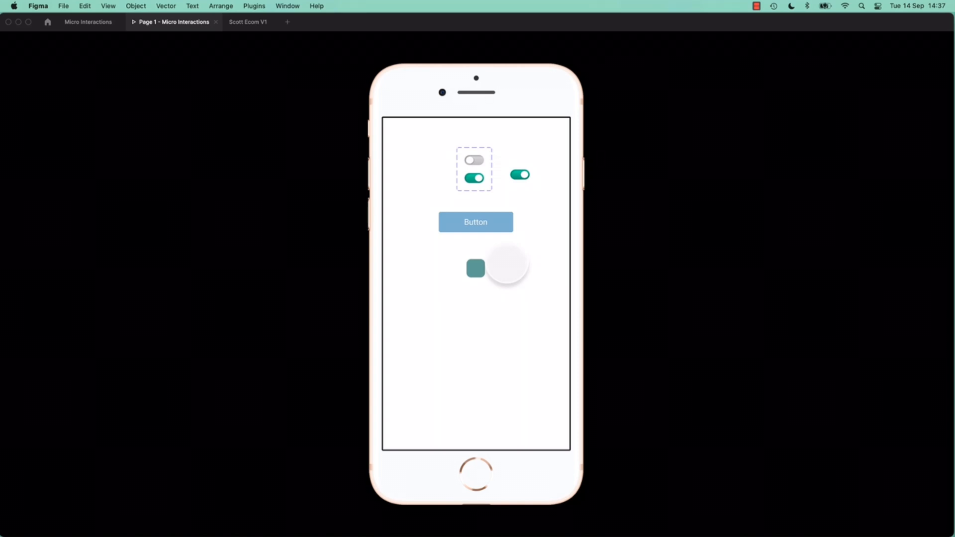
Return to the Micro Interactions design and examine the prototype connections of the toggle's Default variant.
left_click(88, 22)
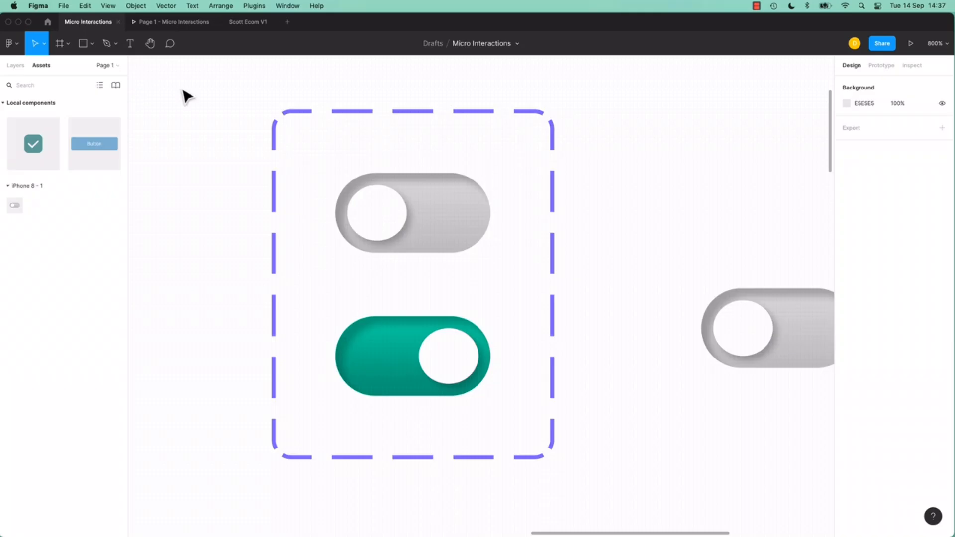
left_click(450, 217)
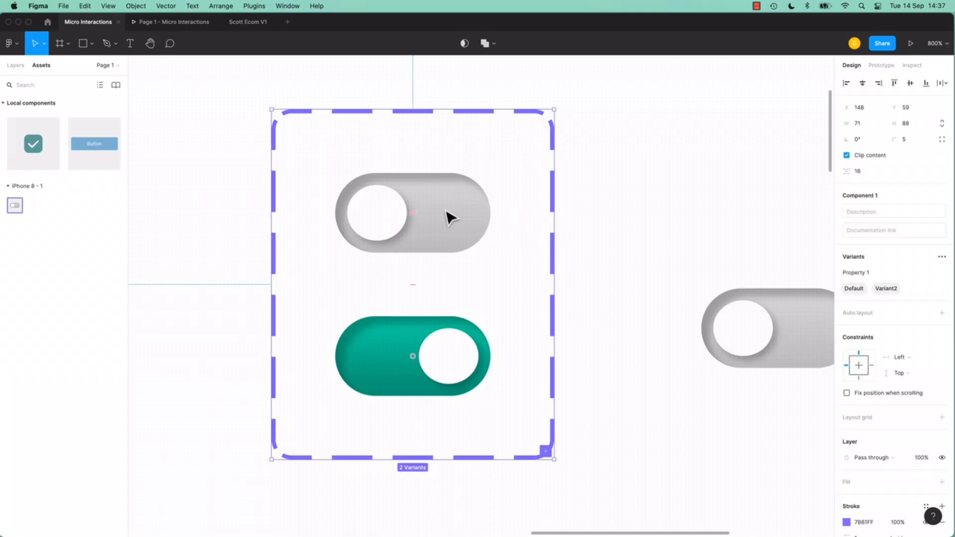
left_click(451, 217)
left_click(620, 240)
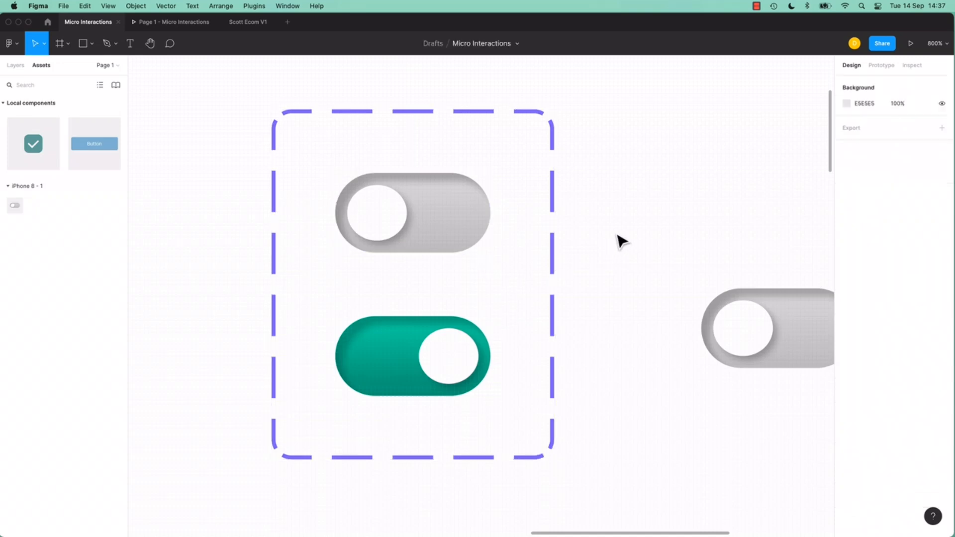
left_click_drag(650, 207, 668, 211)
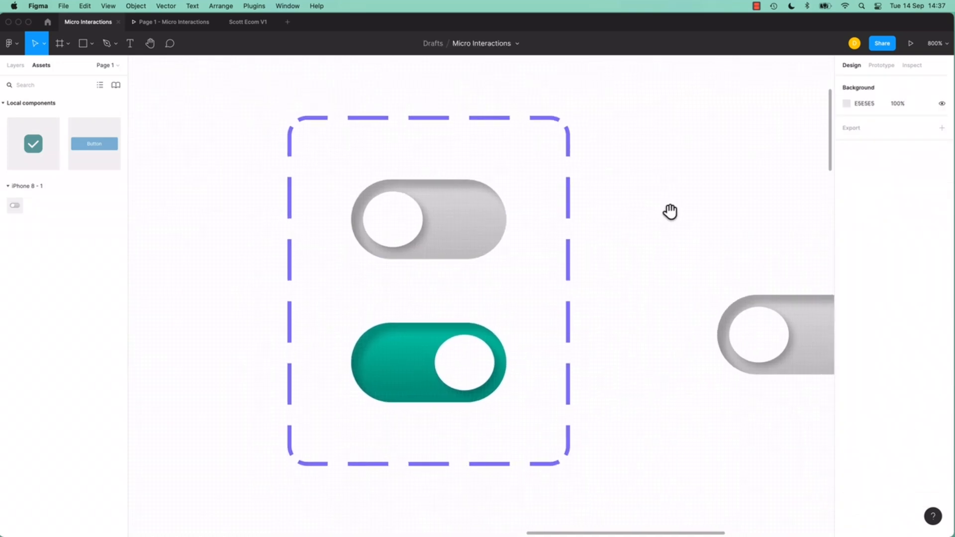
left_click(493, 226)
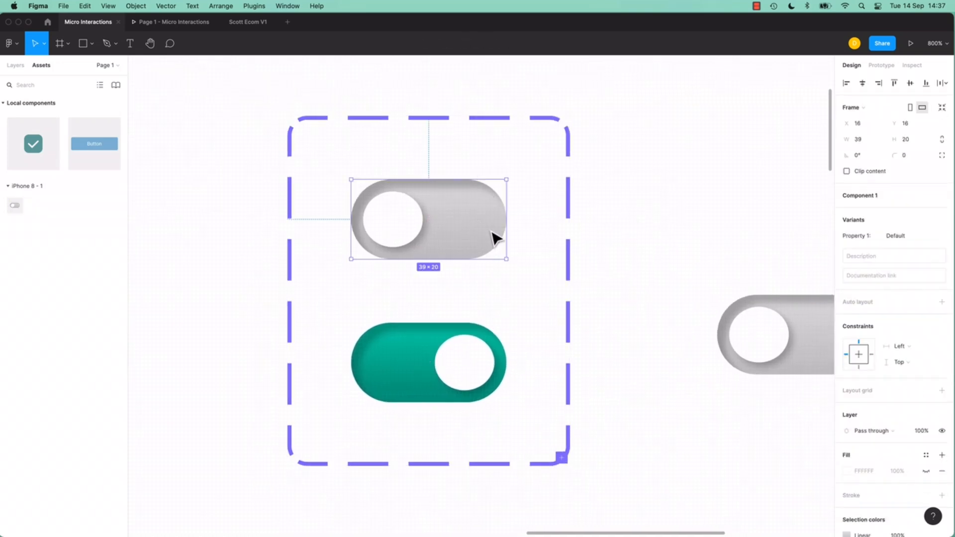
left_click(880, 65)
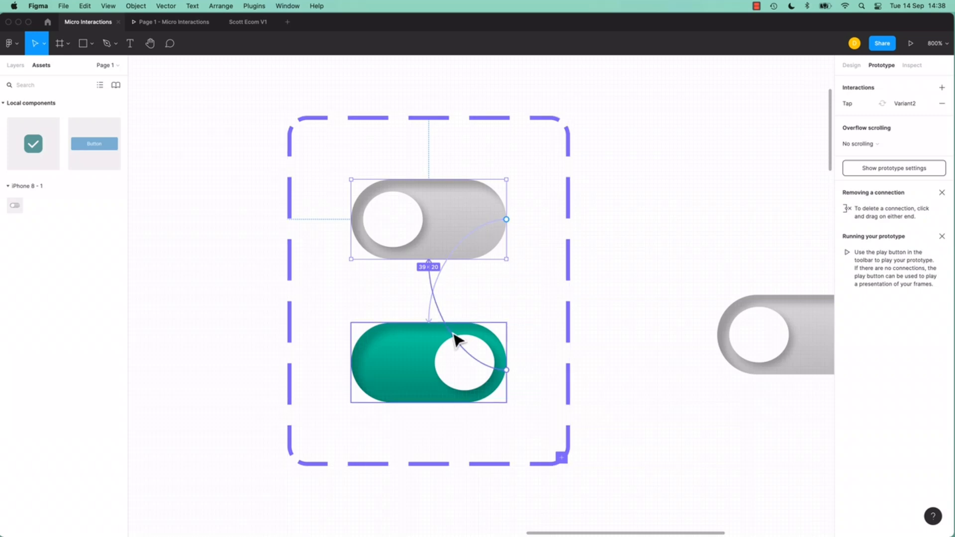
Examine the toggle's layer structure, collapsing the separate instance and expanding the Default variant's ellipse and rectangle.
left_click(16, 66)
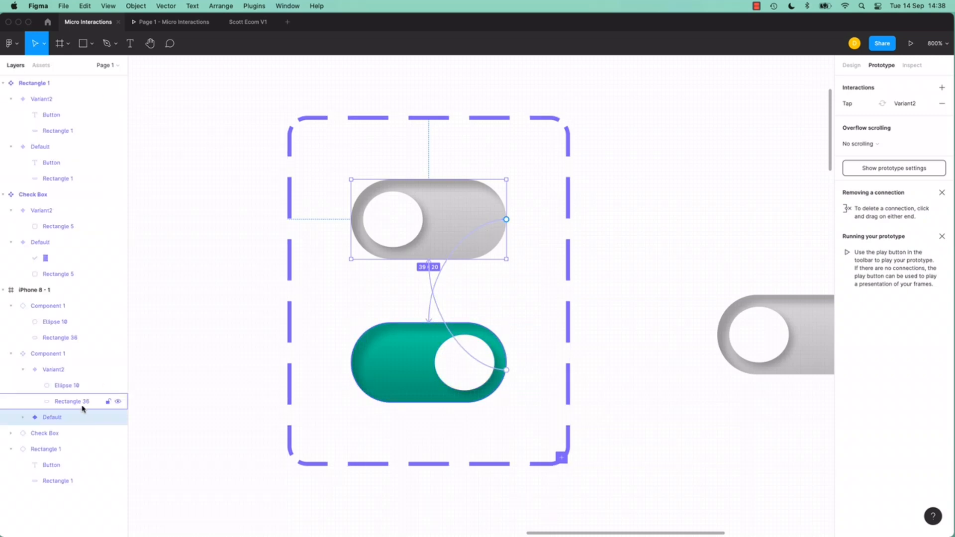
left_click(54, 311)
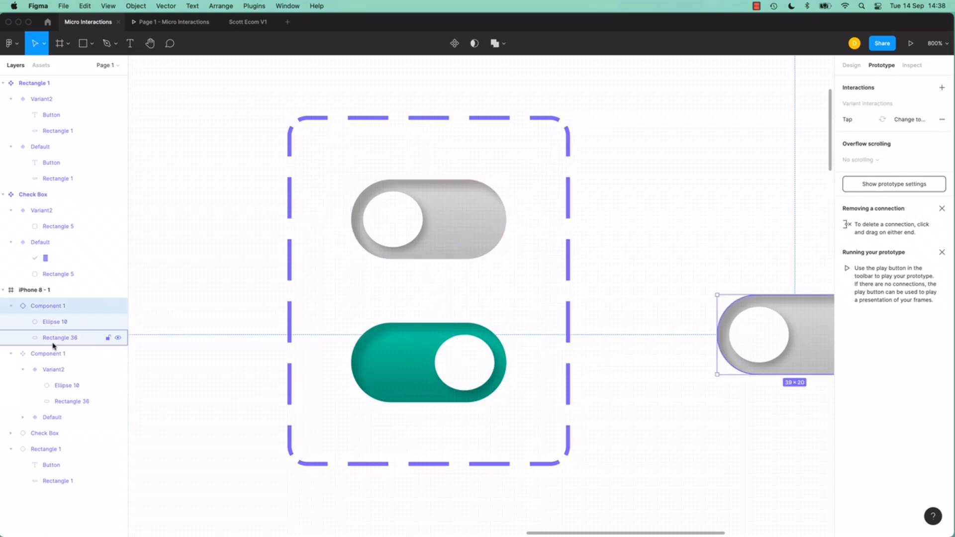
left_click(11, 306)
left_click(46, 328)
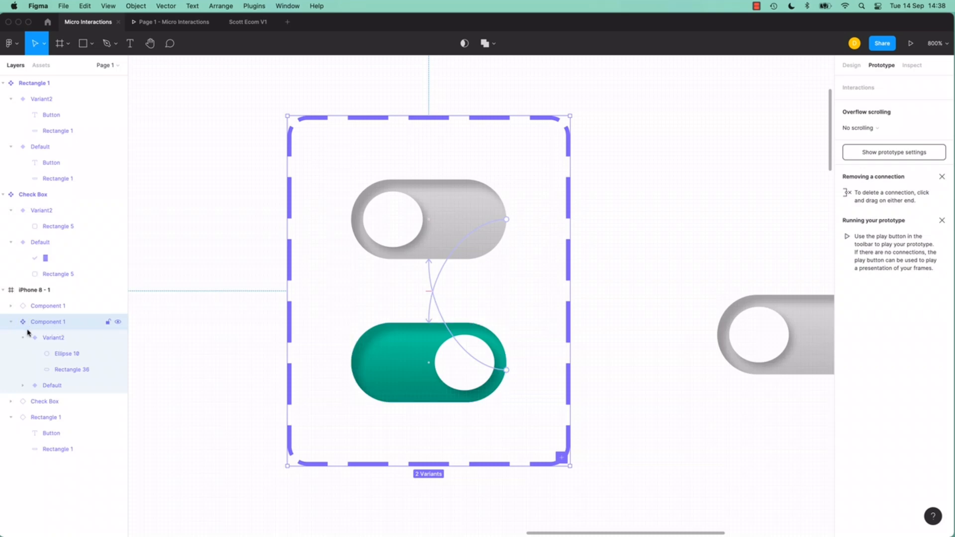
left_click(59, 340)
left_click(54, 386)
left_click(22, 385)
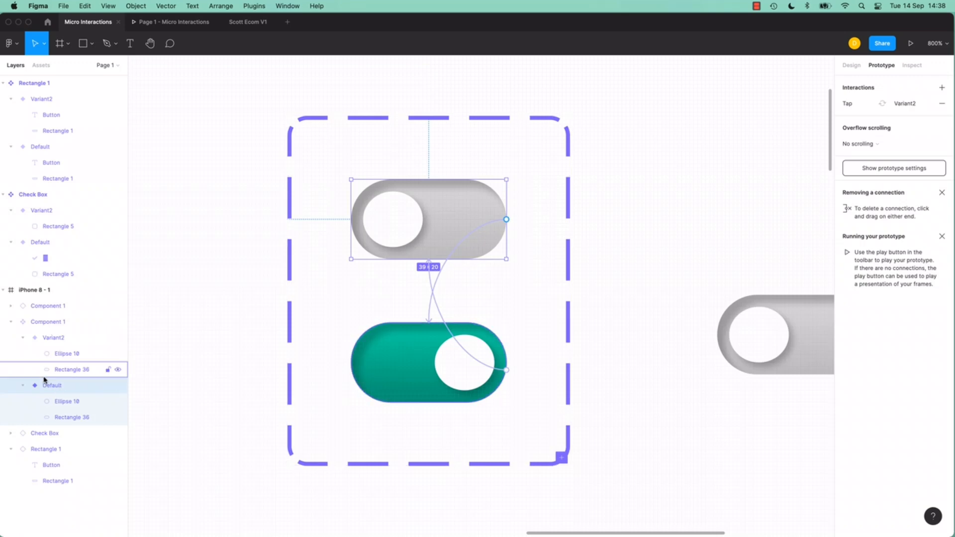
Rename the toggle's green Variant2 so that its Property 1 value is On.
left_click(58, 346)
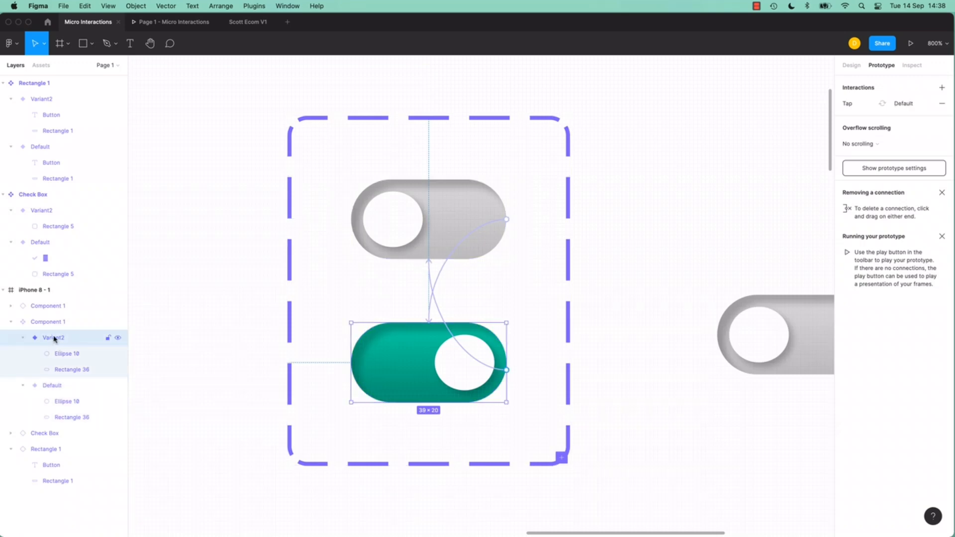
double_click(55, 338)
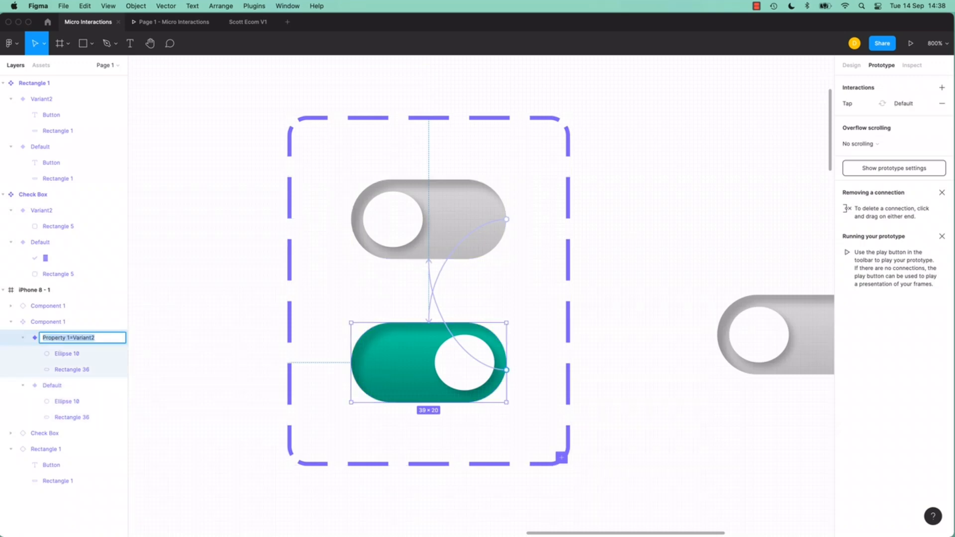
key("Right")
key("BackSpace")
type("On")
key("Return")
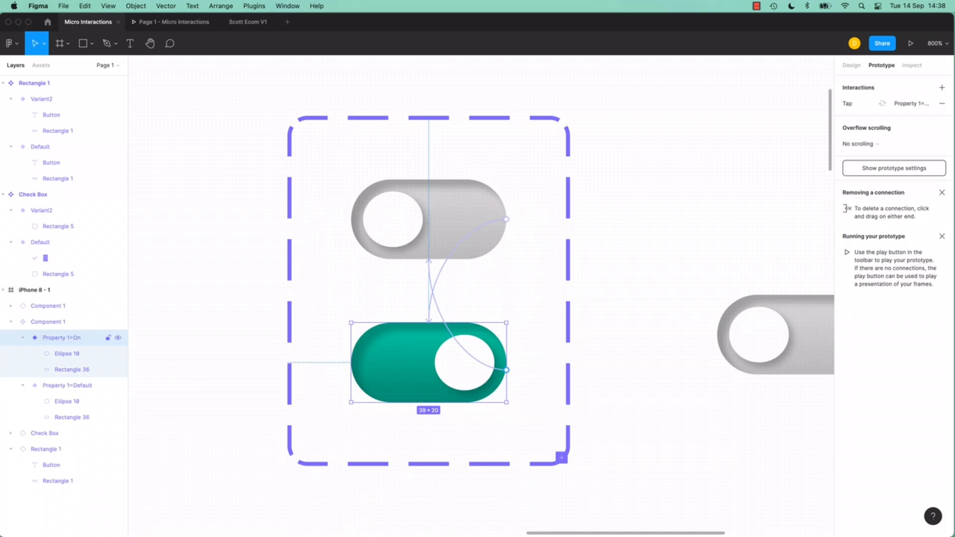
Rename the toggle's grey Default variant so that its Property 1 value is Off.
double_click(70, 386)
double_click(89, 386)
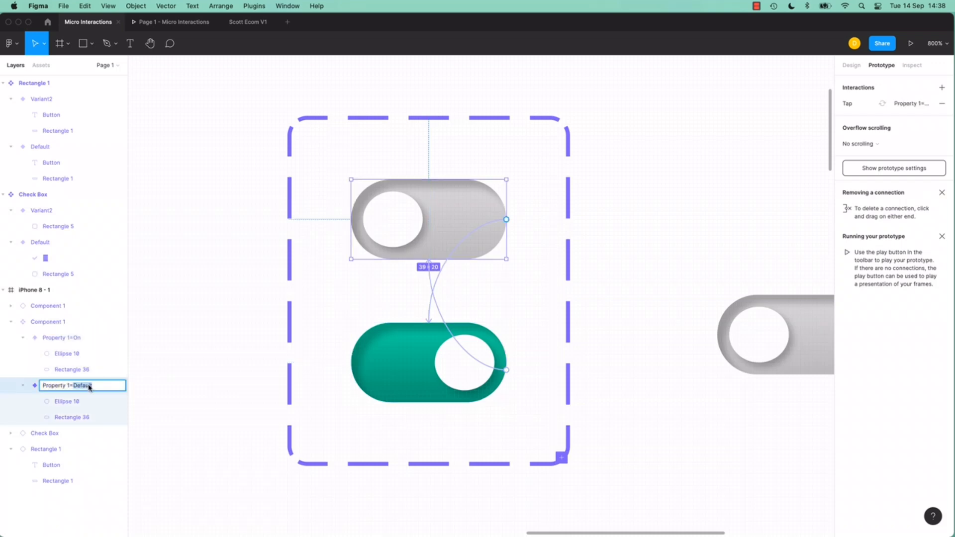
type("Off")
key("Return")
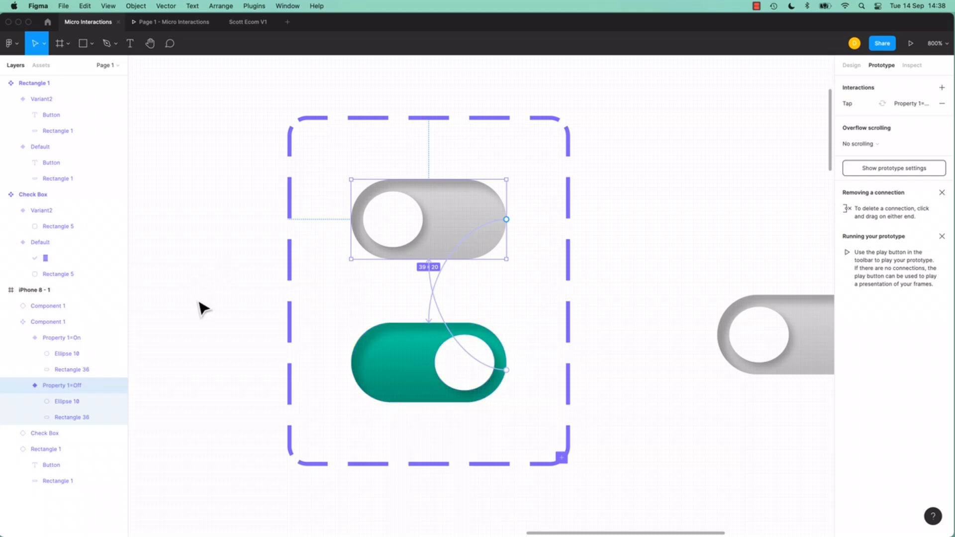
left_click(267, 273)
left_click(469, 220)
left_click(508, 222)
left_click_drag(509, 223, 471, 320)
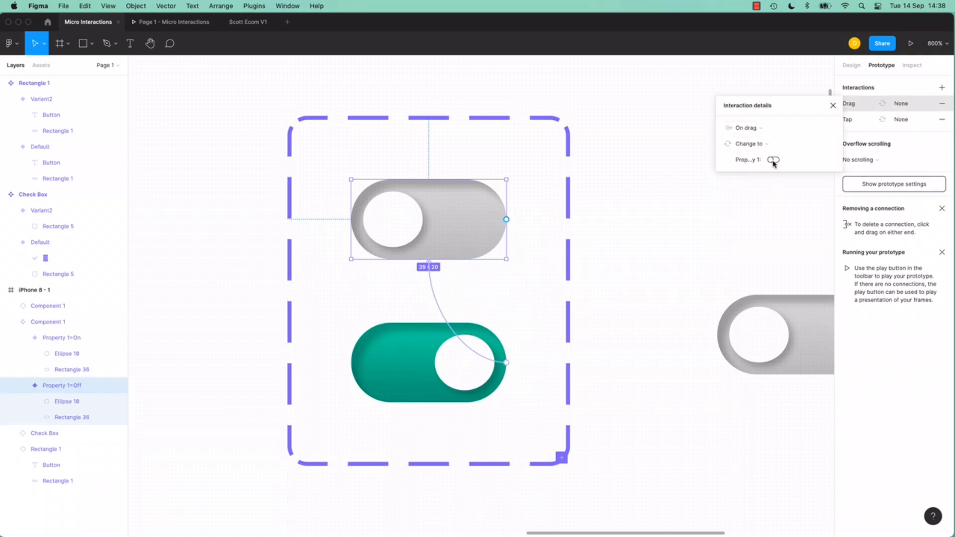
key("super+z")
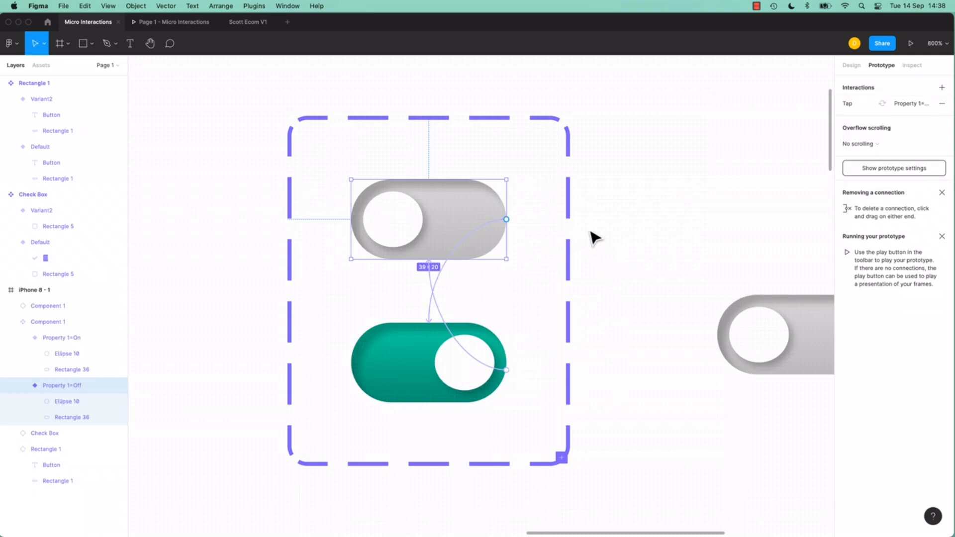
Compare the ellipse layers in both toggle variants and rename the Off variant's ellipse as Ellipse 11.
left_click(65, 354)
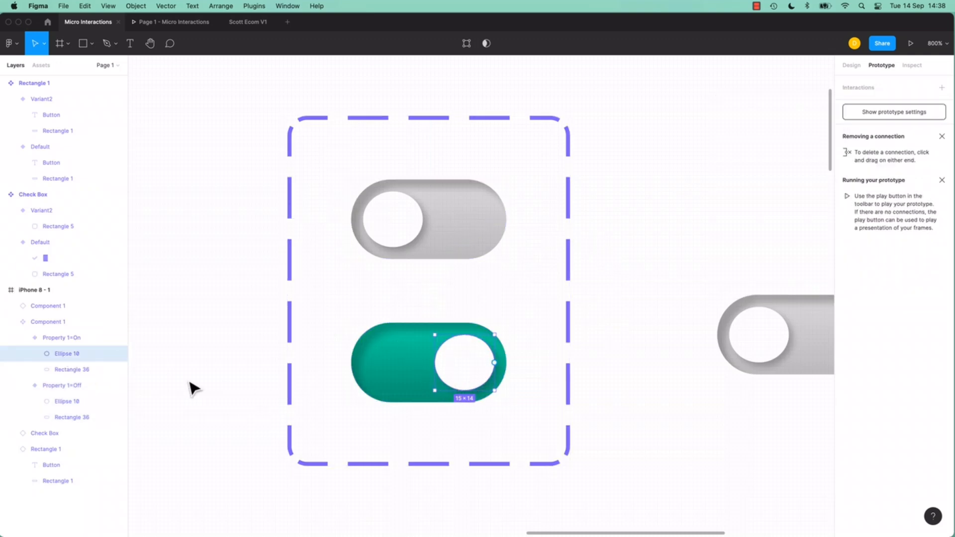
left_click(62, 402)
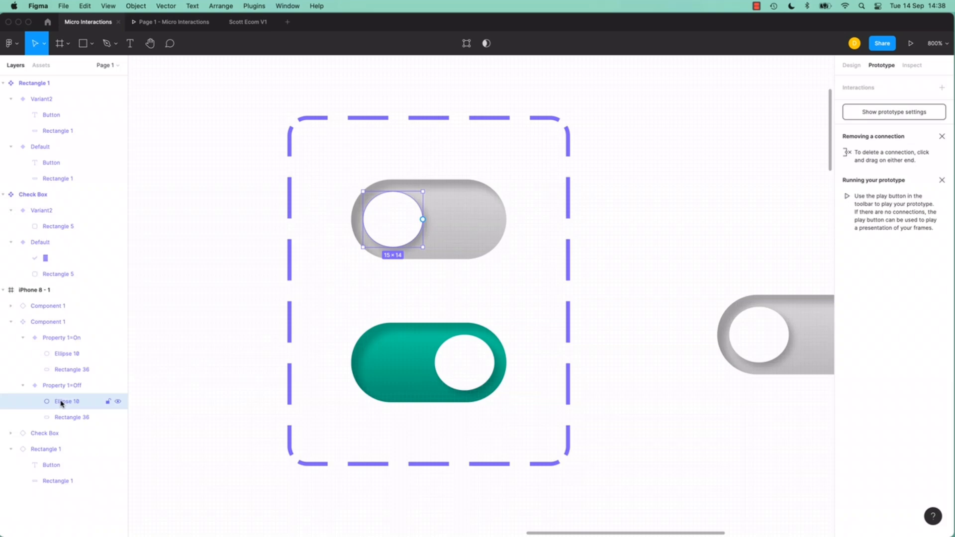
double_click(74, 403)
left_click(90, 402)
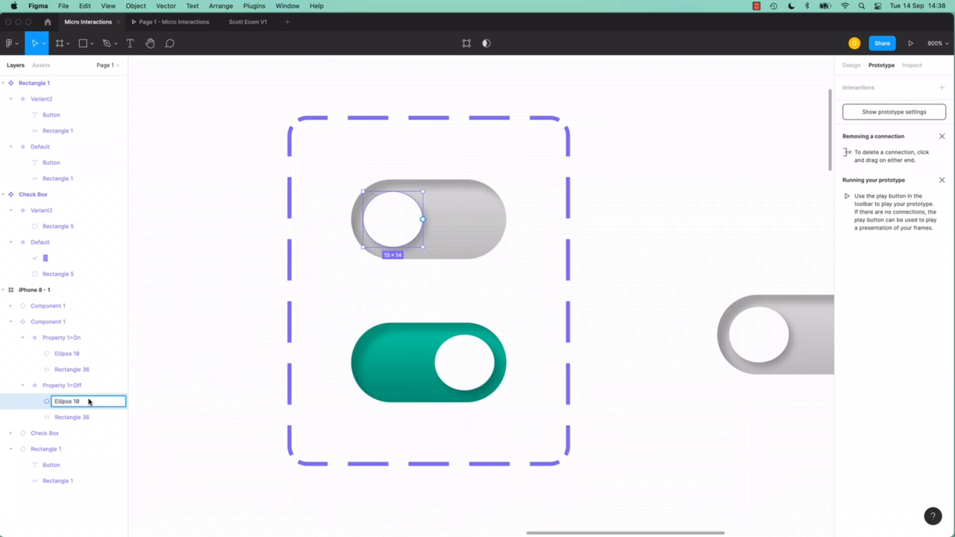
left_click(220, 381)
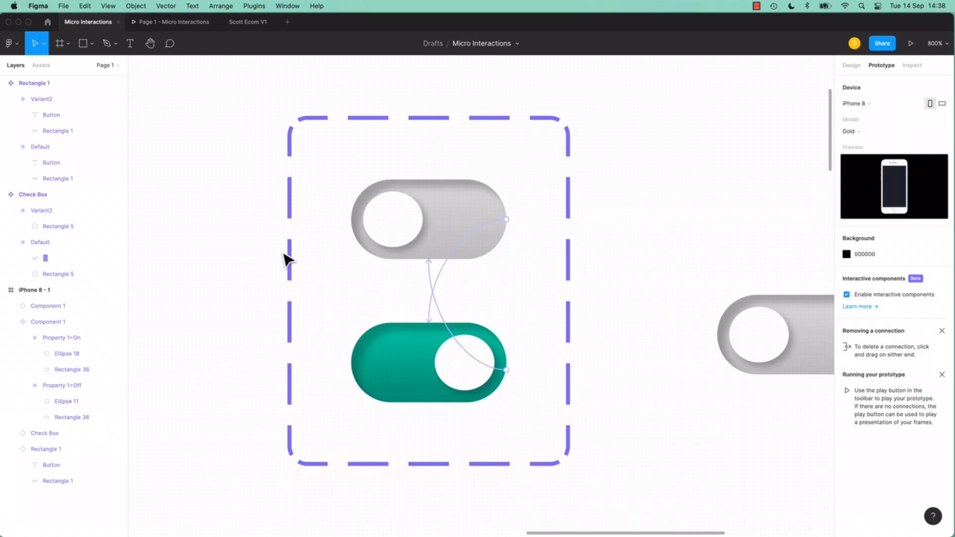
Check the prototype preview and change the Off variant's ellipse layer name back to match the On variant's ellipse.
left_click(170, 24)
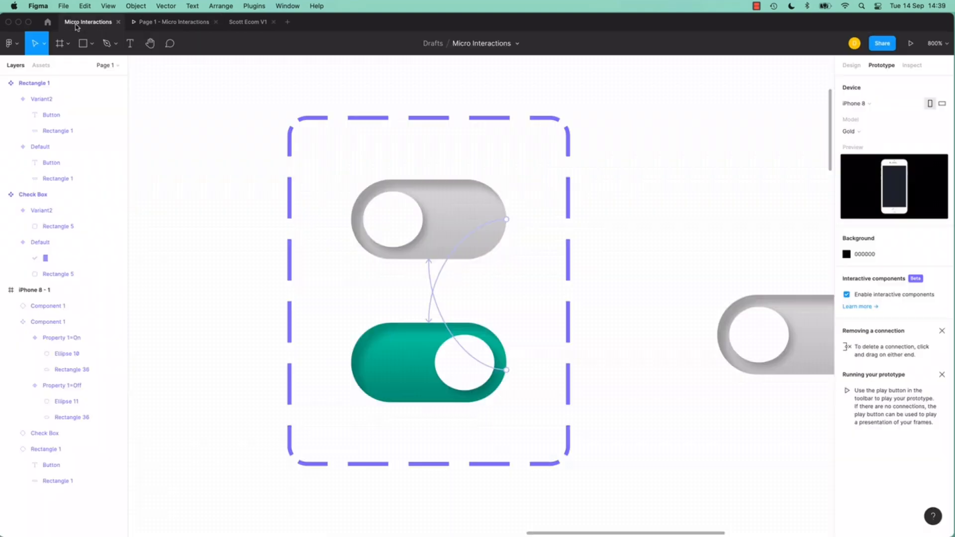
left_click(85, 22)
double_click(70, 402)
left_click(81, 404)
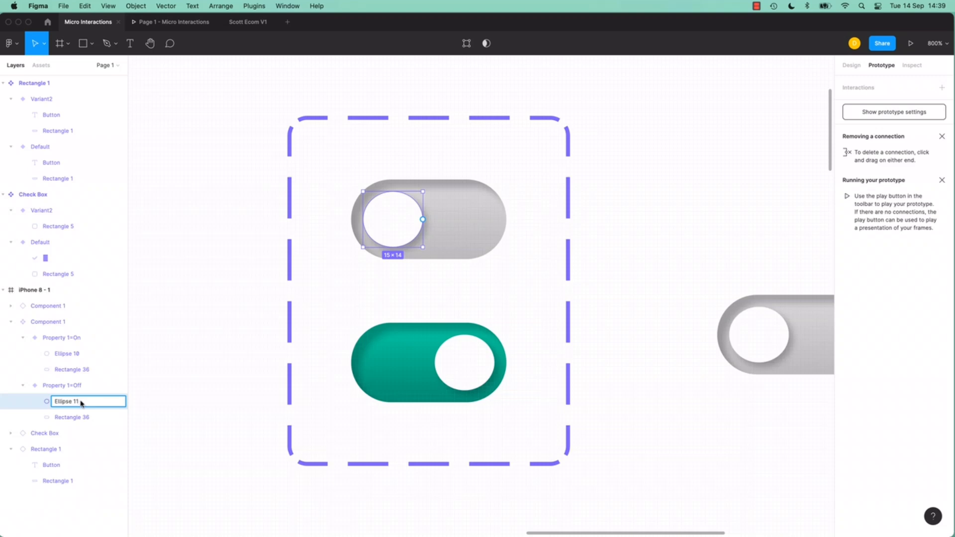
type("0")
key("Return")
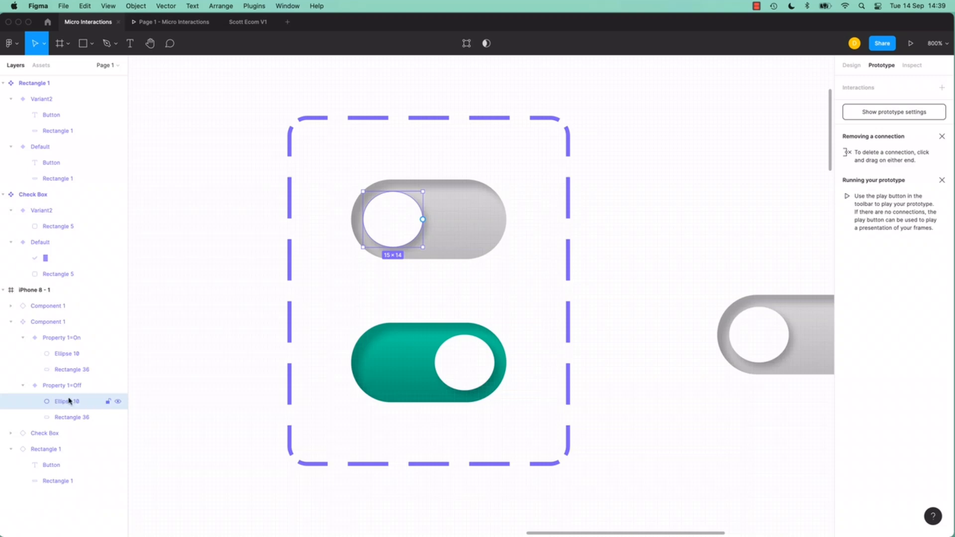
Rename the toggle's component set, Component 1, as Toggle Switch.
left_click(74, 336)
left_click(71, 390)
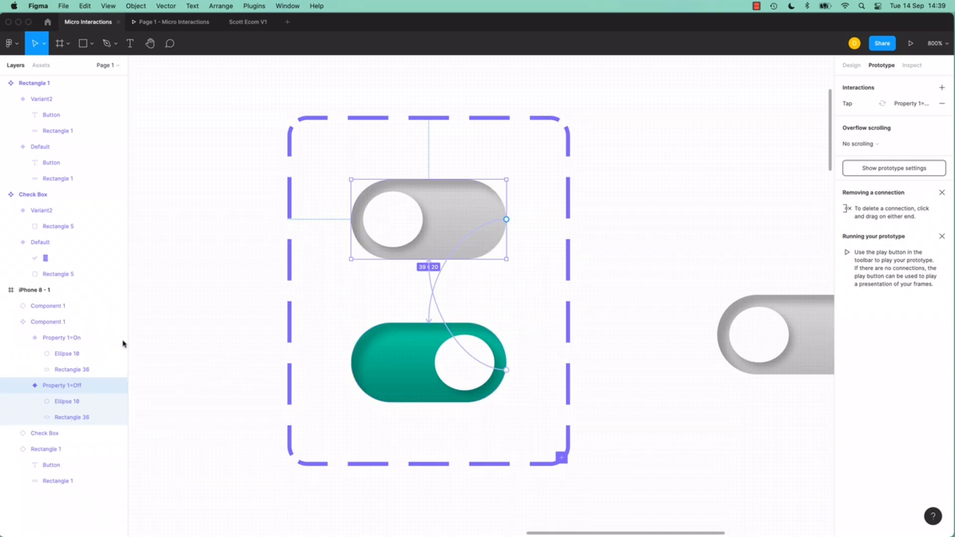
left_click(51, 324)
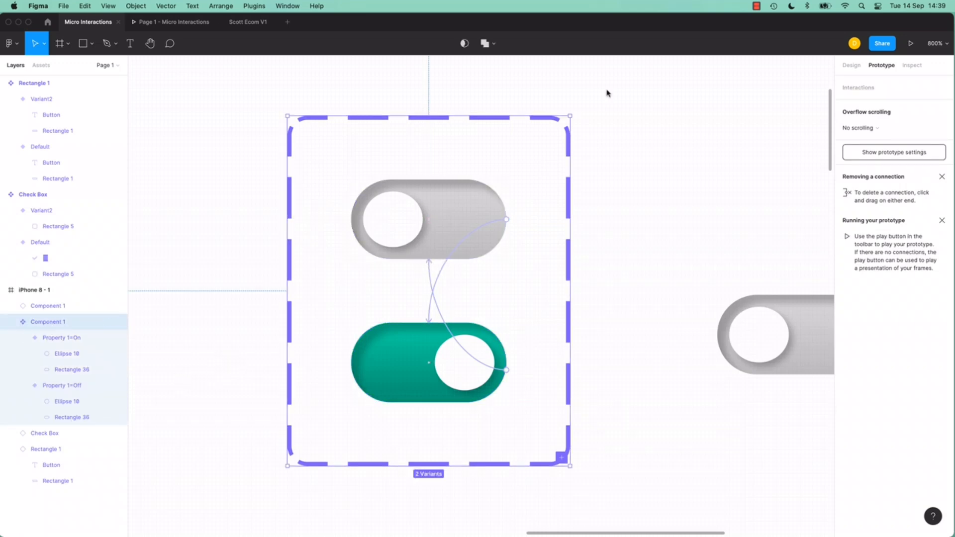
left_click(851, 65)
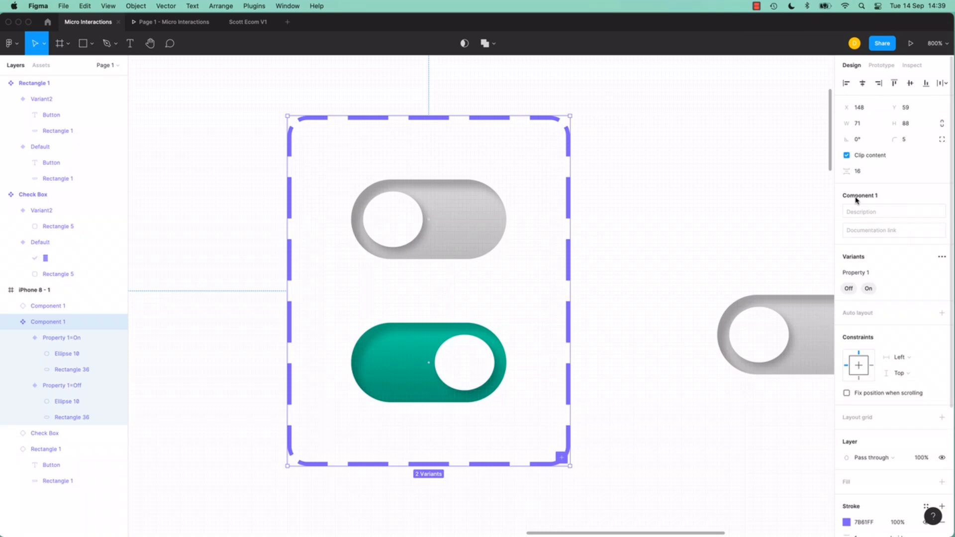
double_click(54, 324)
type("Toggle S")
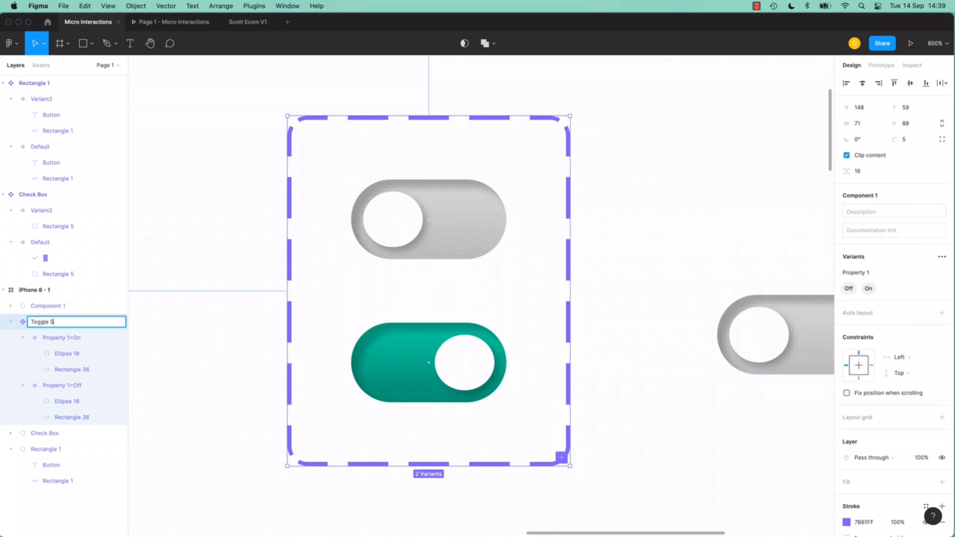
type("witch")
key("Return")
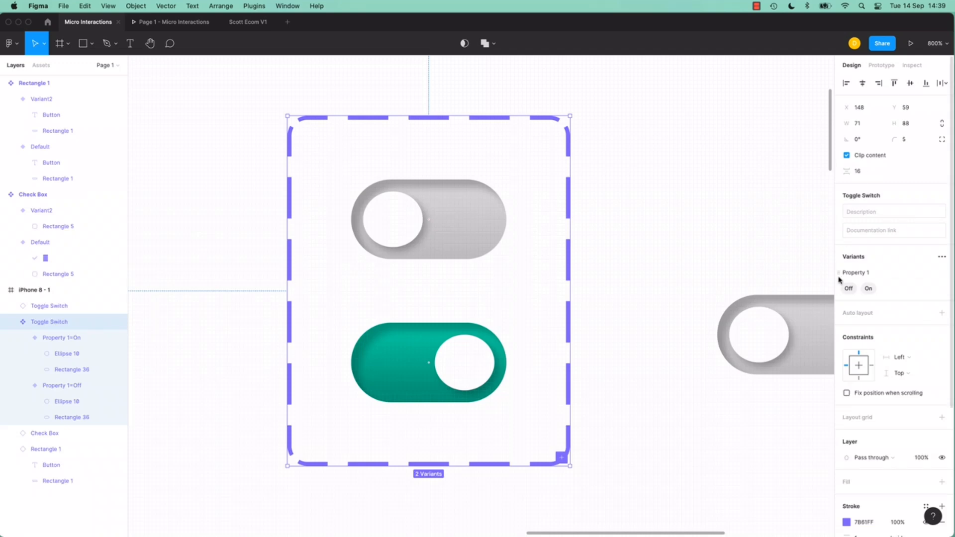
Rename the Toggle Switch component set's variant property from Property 1 to "Value:".
left_click(864, 277)
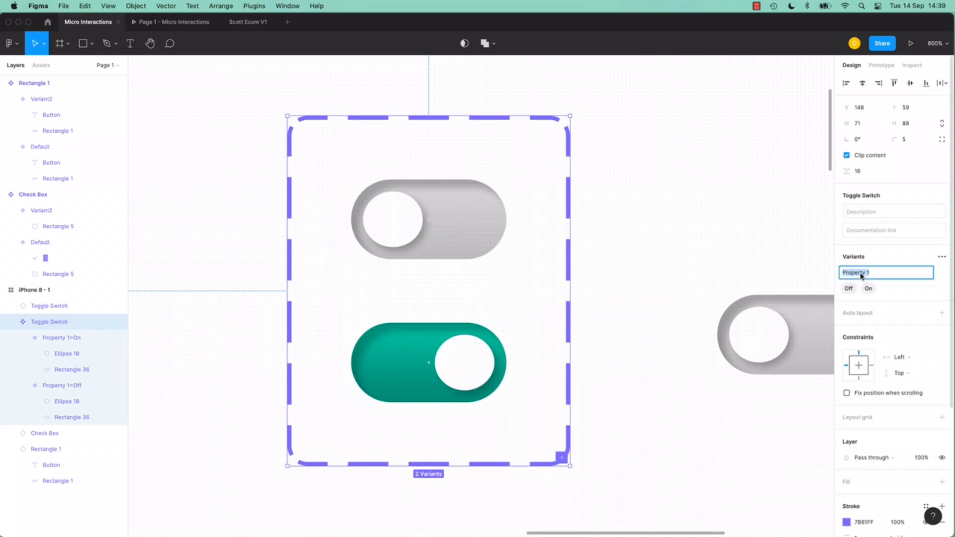
key("BackSpace")
key("Return")
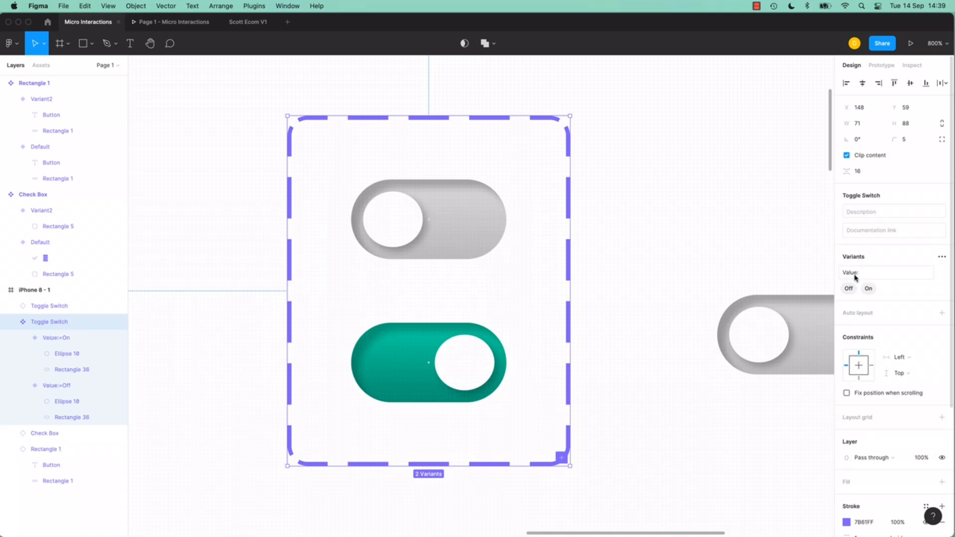
left_click(662, 245)
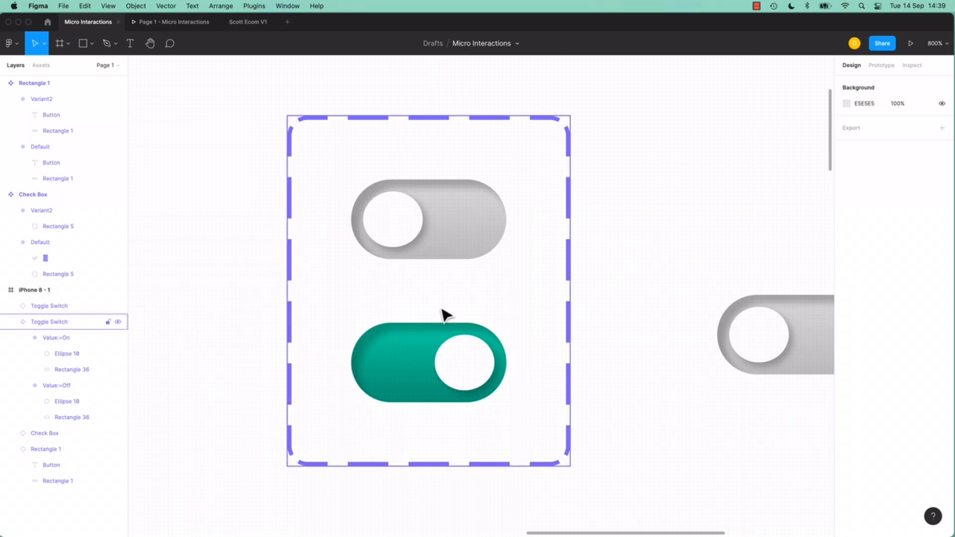
left_click(443, 230)
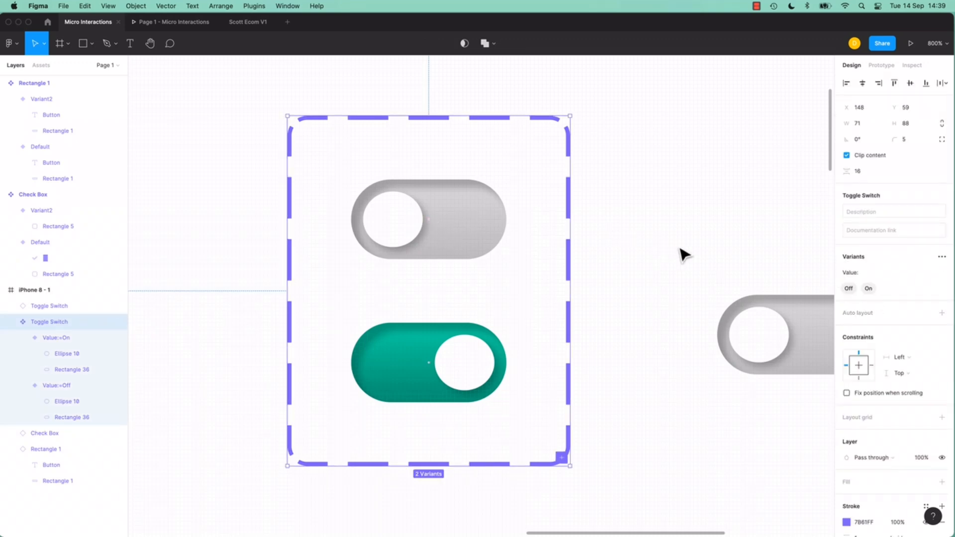
left_click(237, 160)
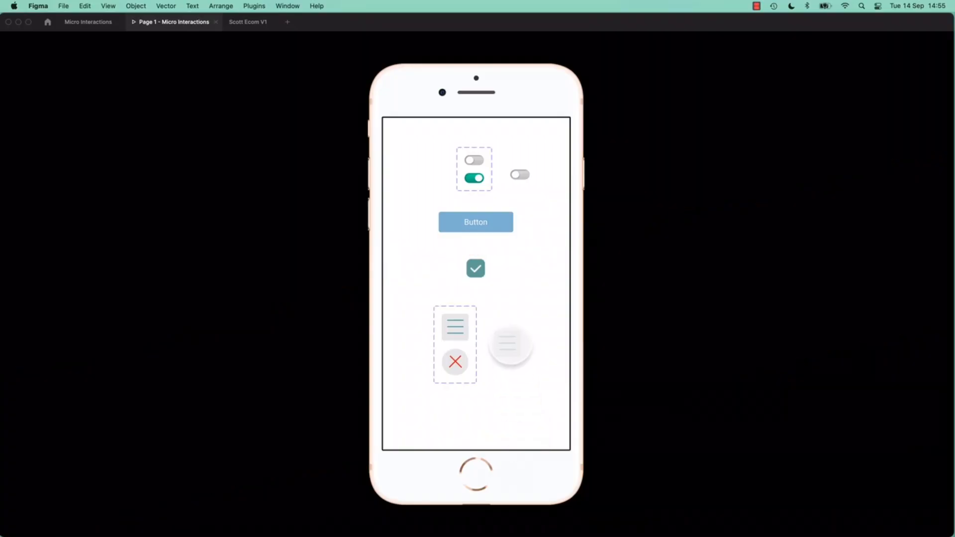
Test the menu icon instance in the prototype preview by switching it repeatedly between the hamburger and the close icon.
left_click(511, 344)
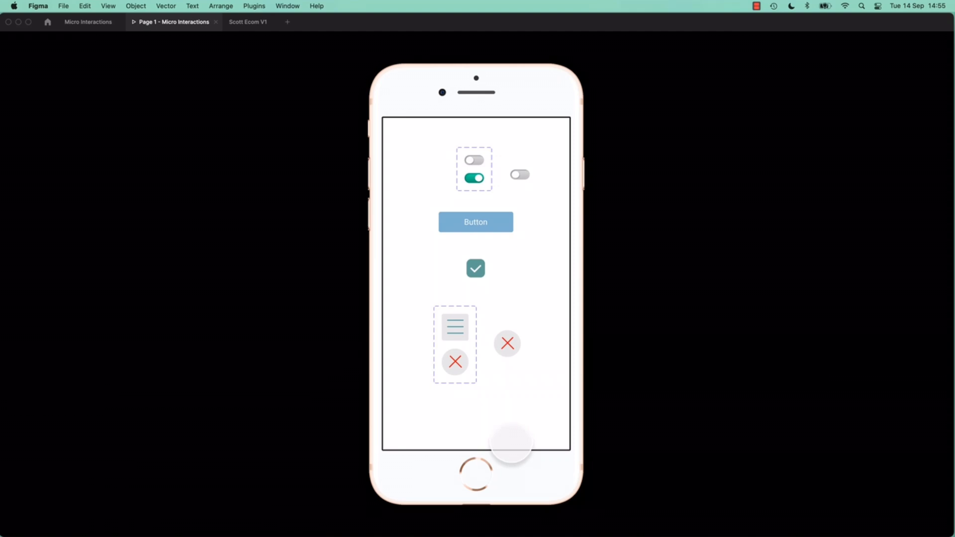
left_click(506, 345)
left_click(506, 349)
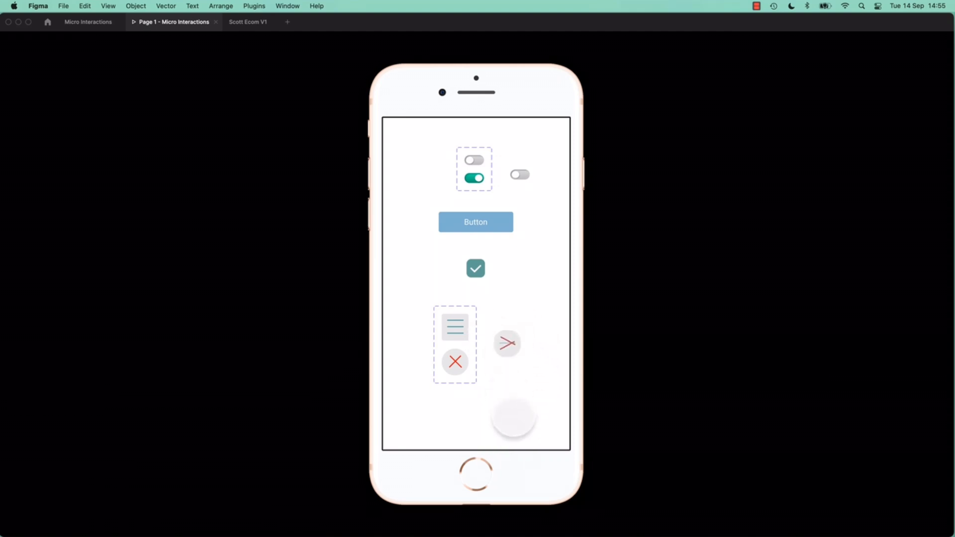
left_click(506, 344)
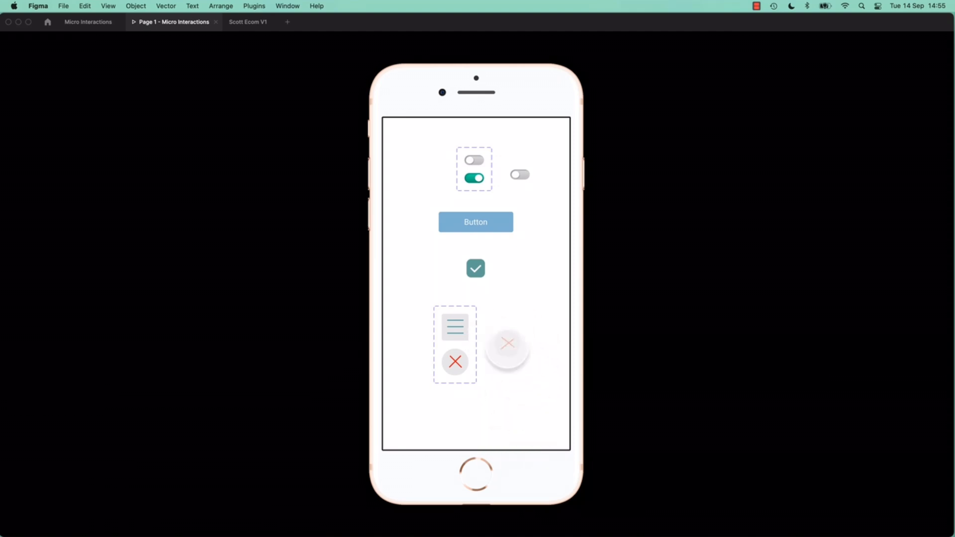
left_click(508, 346)
left_click(503, 345)
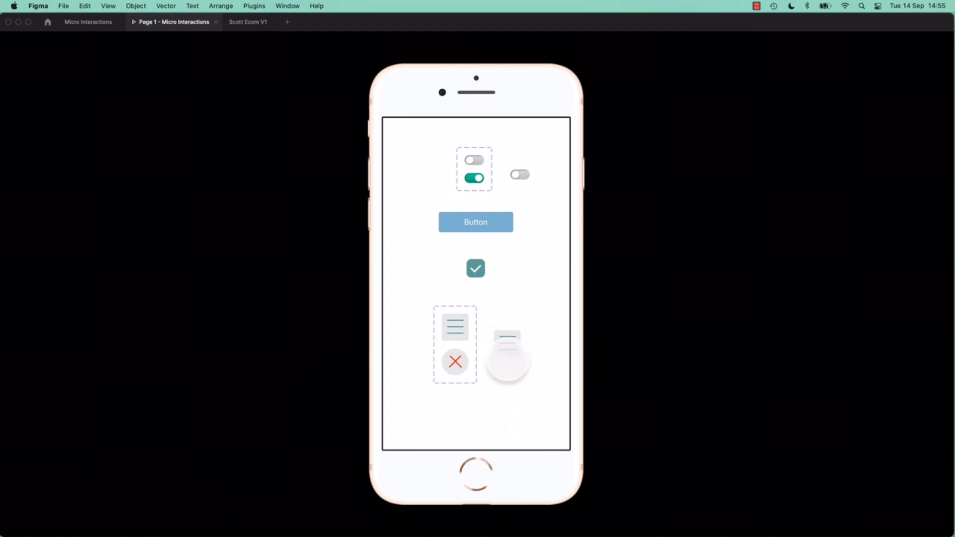
left_click(510, 350)
left_click(509, 347)
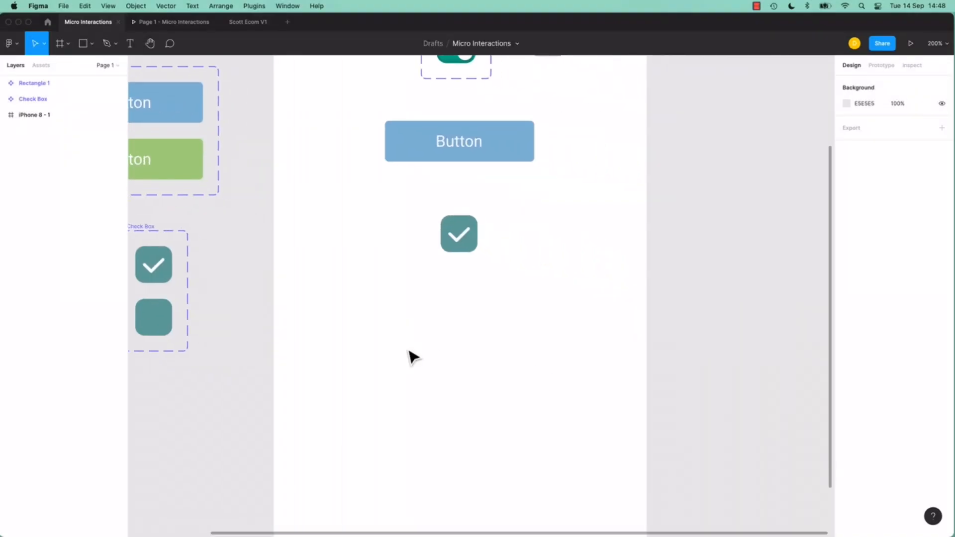
Draw a square of about 54 × 54 on the iPhone frame, below the check box.
key("super+equal")
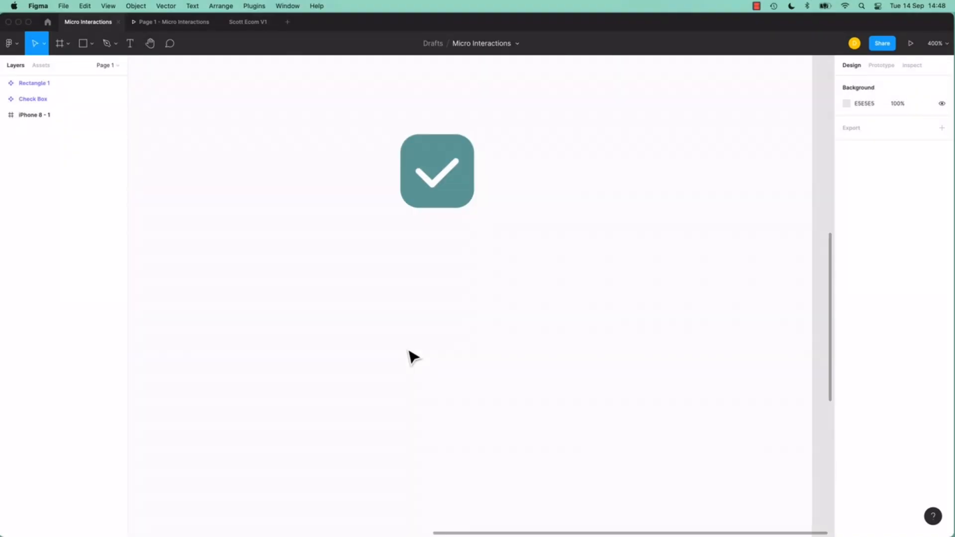
left_click_drag(378, 343, 456, 204)
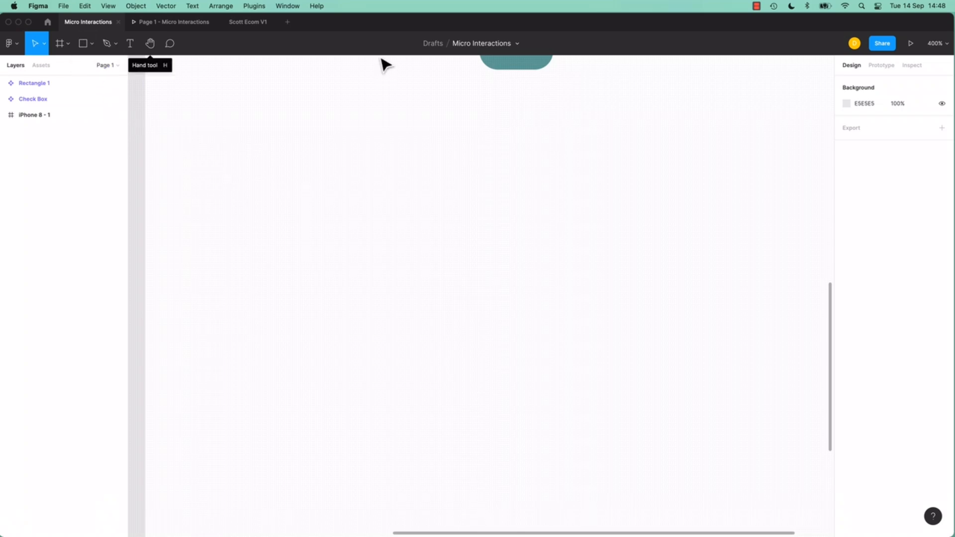
left_click(83, 44)
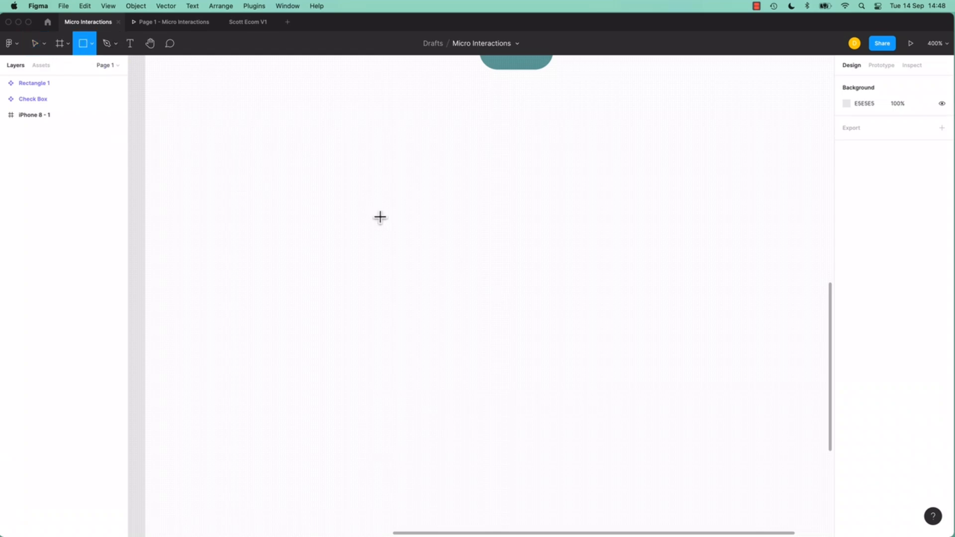
left_click_drag(380, 215, 487, 314)
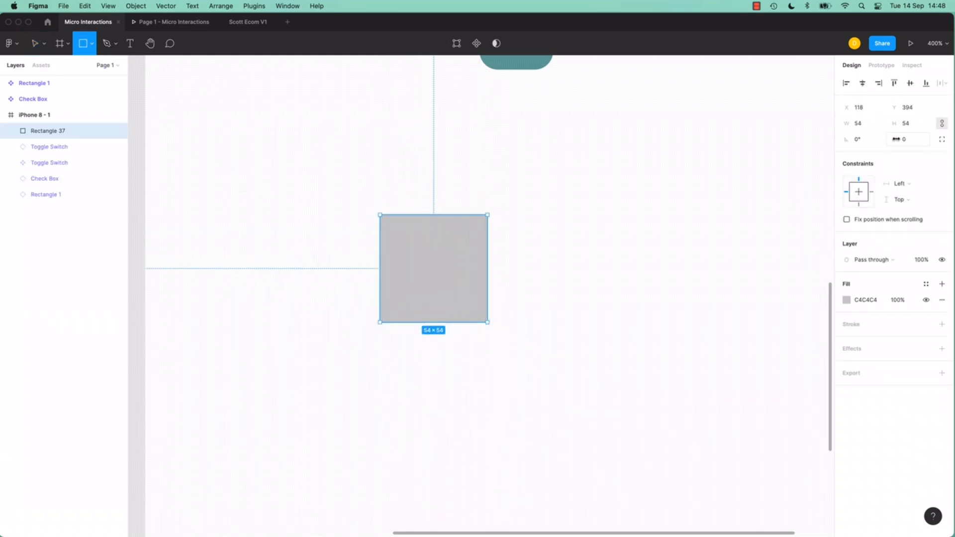
Set the new square's opacity to 40% and its corner radius to 4, undoing the stray 100 × 100 square.
key("4")
left_click(908, 141)
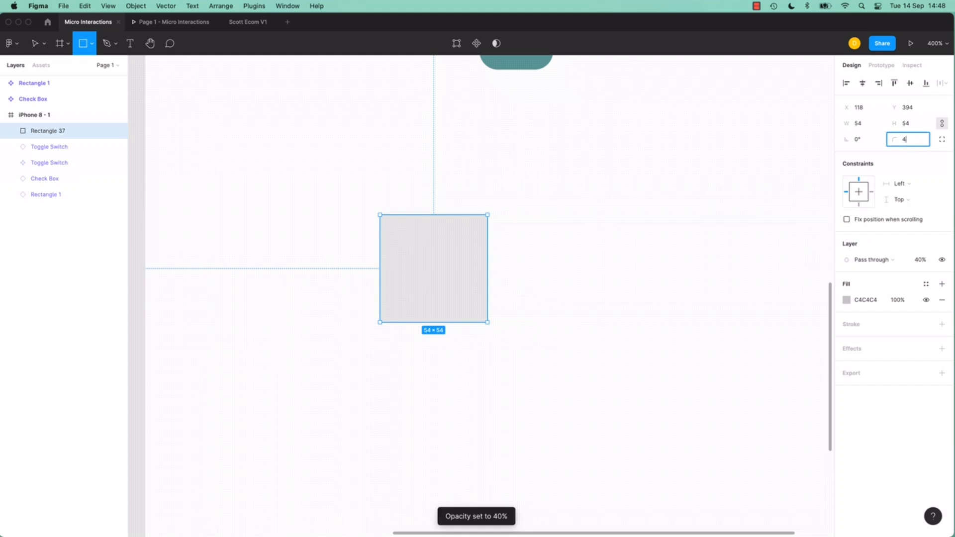
type("4")
key("Tab")
left_click(435, 273)
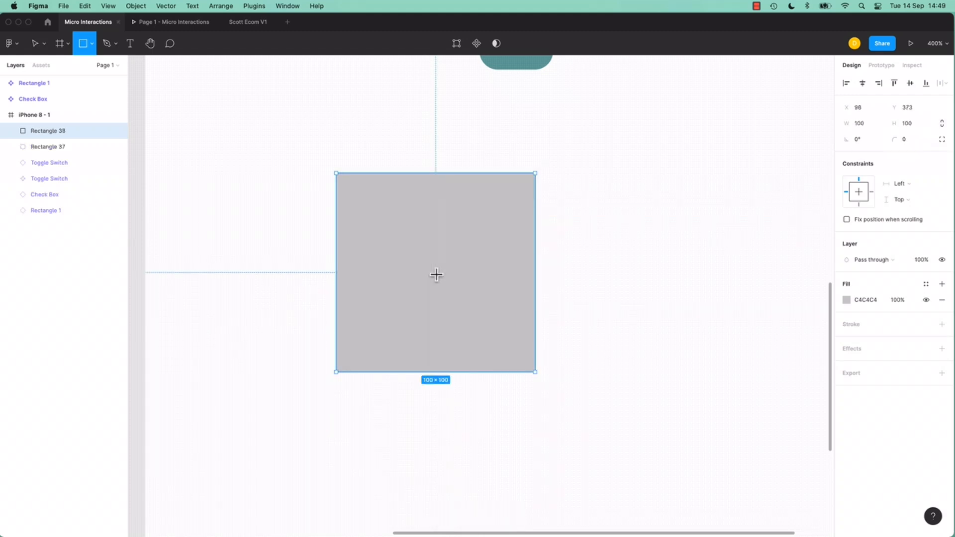
key("super+z")
key("v")
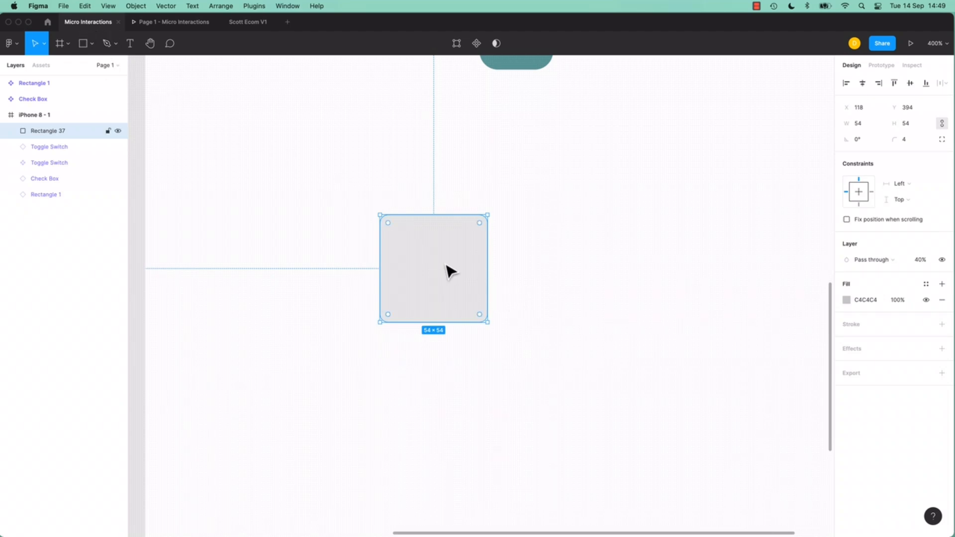
Draw a horizontal line about 33 wide inside the square and duplicate it downward into three lines spaced 10 apart.
key("l")
mouse_move(404, 246)
left_mouse_down()
mouse_move(471, 246)
mouse_move(459, 263)
left_mouse_up()
key("super+d")
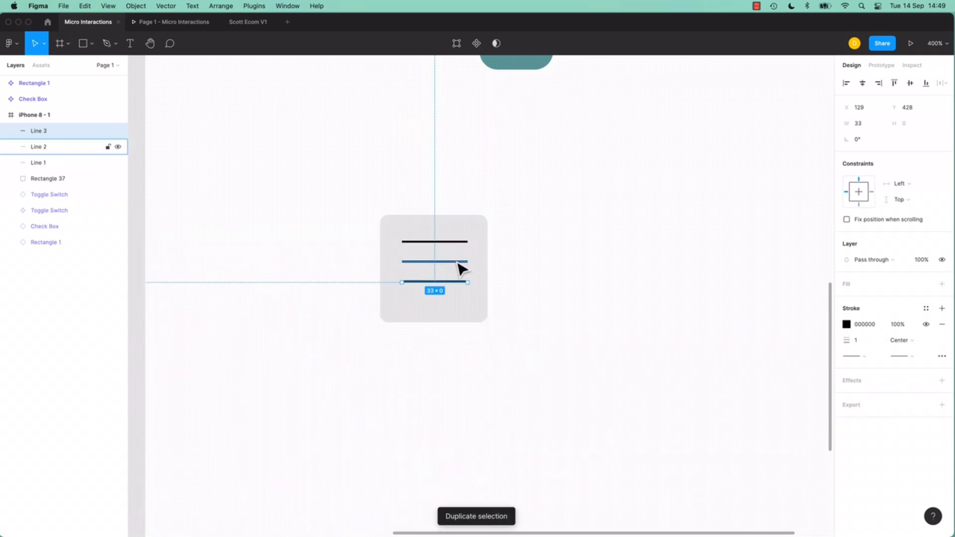
Select all three lines of the menu icon and set their stroke width to 2.
left_click(425, 265)
left_click(431, 244)
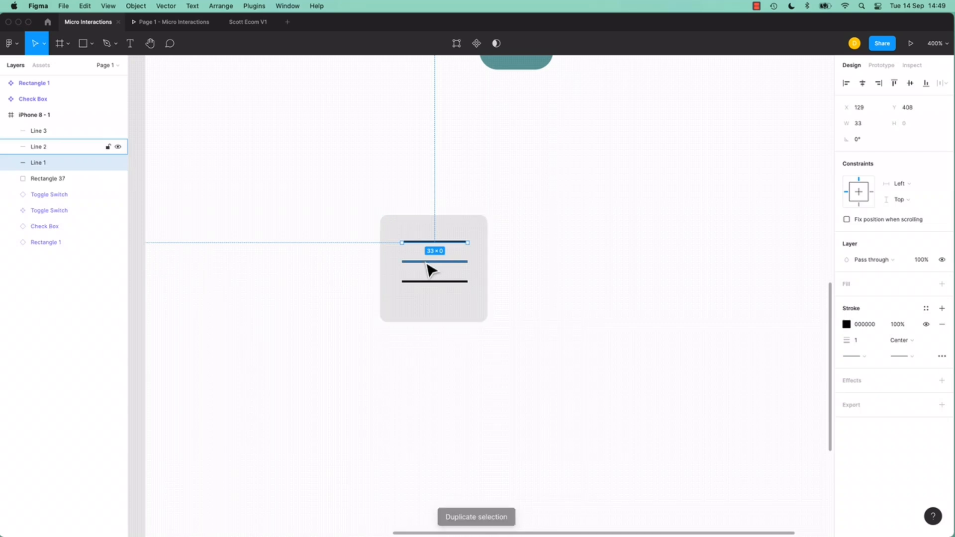
left_click(427, 262, "shift")
left_click(426, 283, "shift")
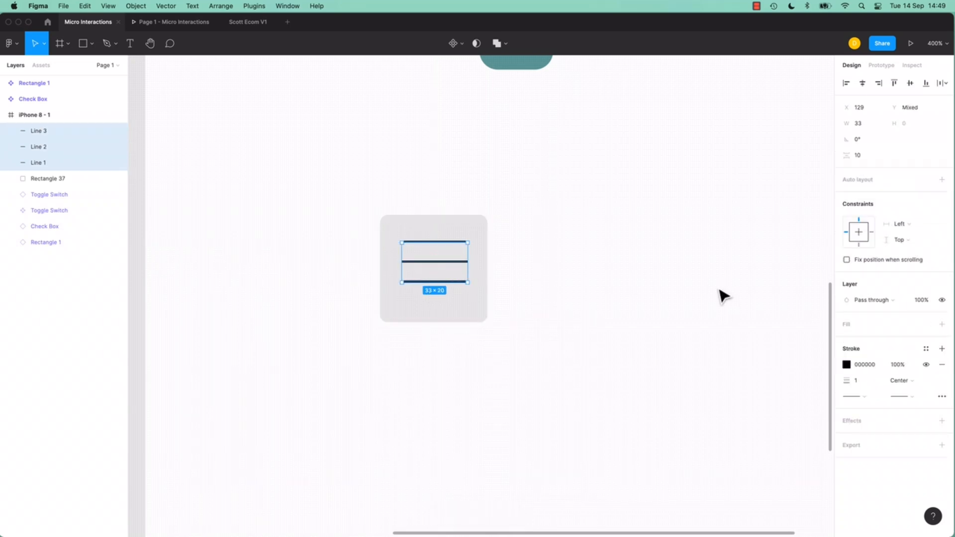
left_click(857, 381)
key("Up")
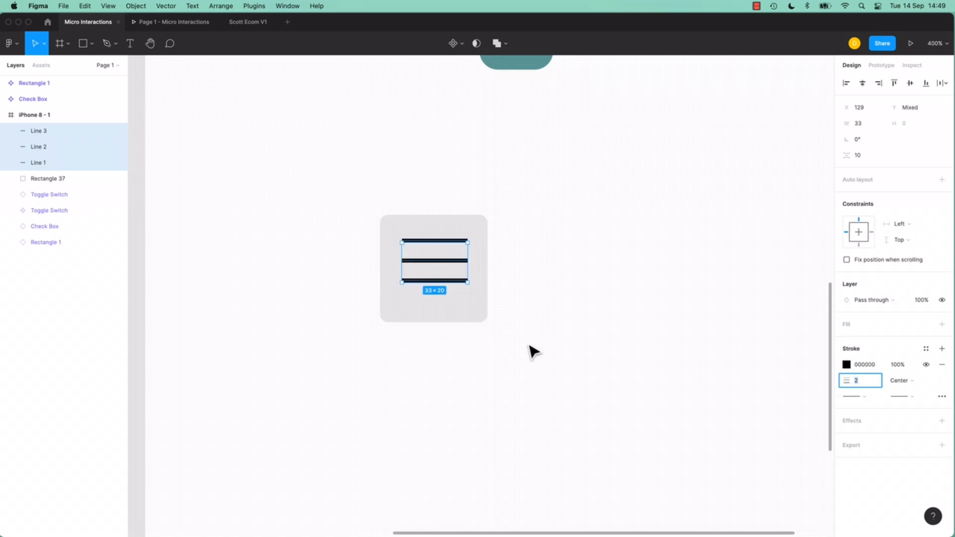
Move the lower lines of the menu icon so all three are evenly spaced 13 apart.
left_click(529, 353)
mouse_move(458, 281)
left_mouse_down()
mouse_move(460, 292)
mouse_move(458, 264)
left_mouse_up()
left_click(453, 290, "shift")
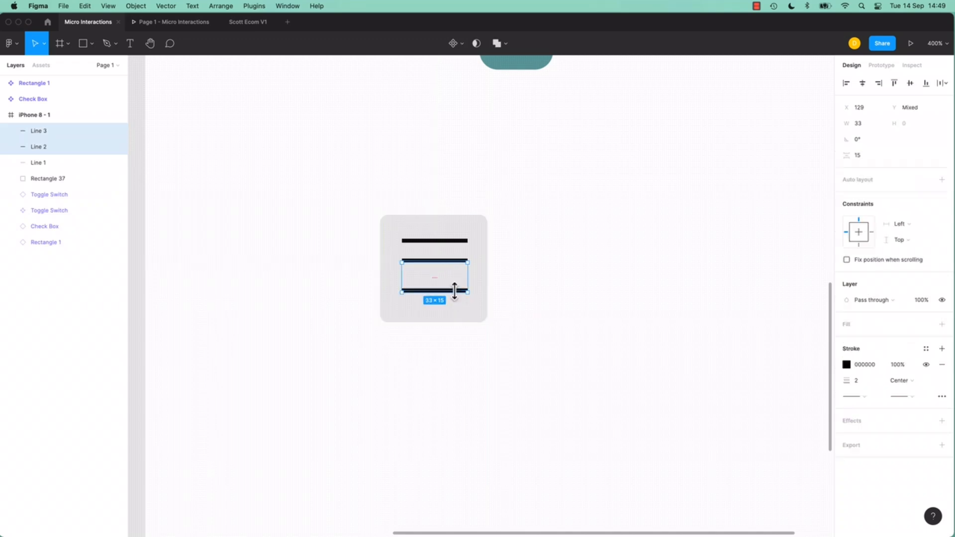
left_click(457, 242, "shift")
left_click(461, 289)
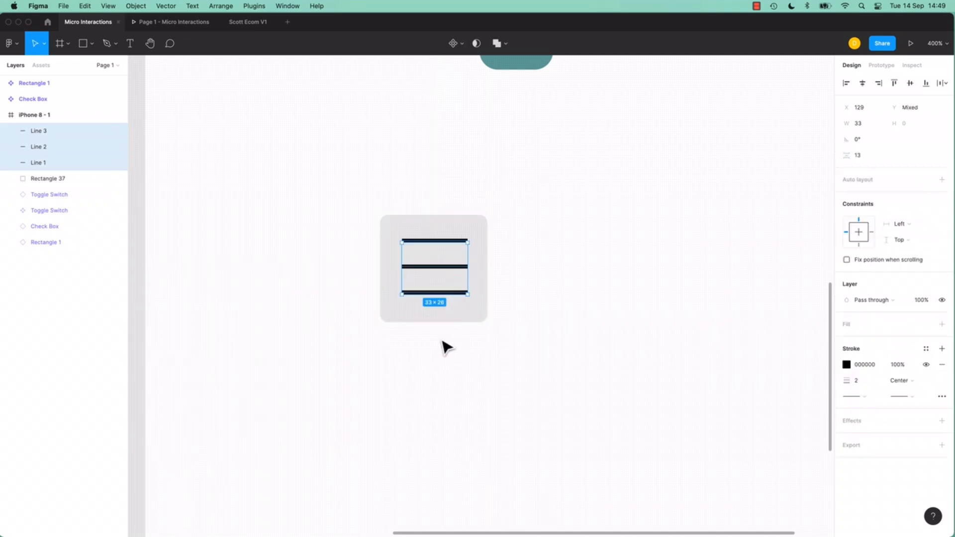
Change the stroke colour of the three menu lines to teal 4D9A9F.
left_click(846, 367)
left_click(777, 332)
left_click_drag(787, 419, 786, 428)
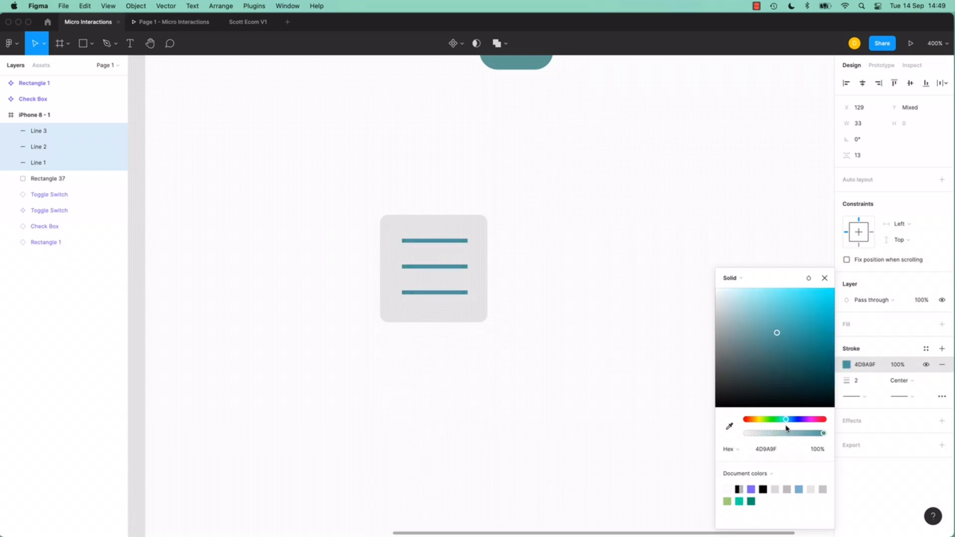
left_click(562, 399)
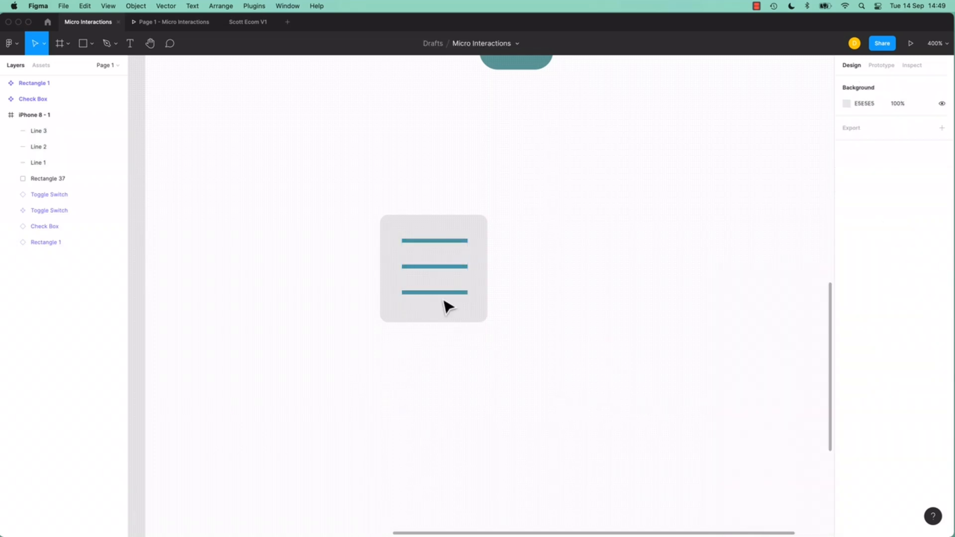
Turn the grey square and its three lines into one component and add a second variant.
left_click_drag(299, 180, 538, 399)
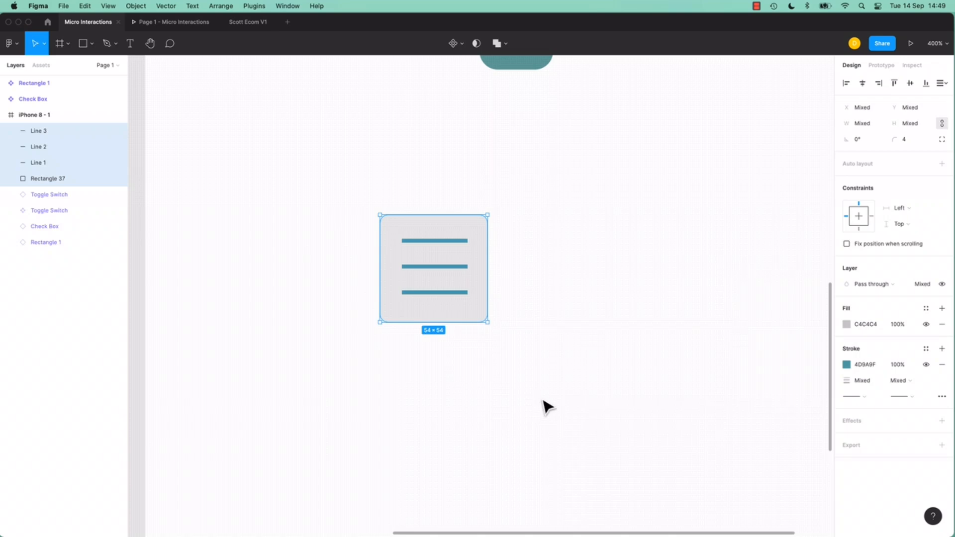
left_click(454, 44)
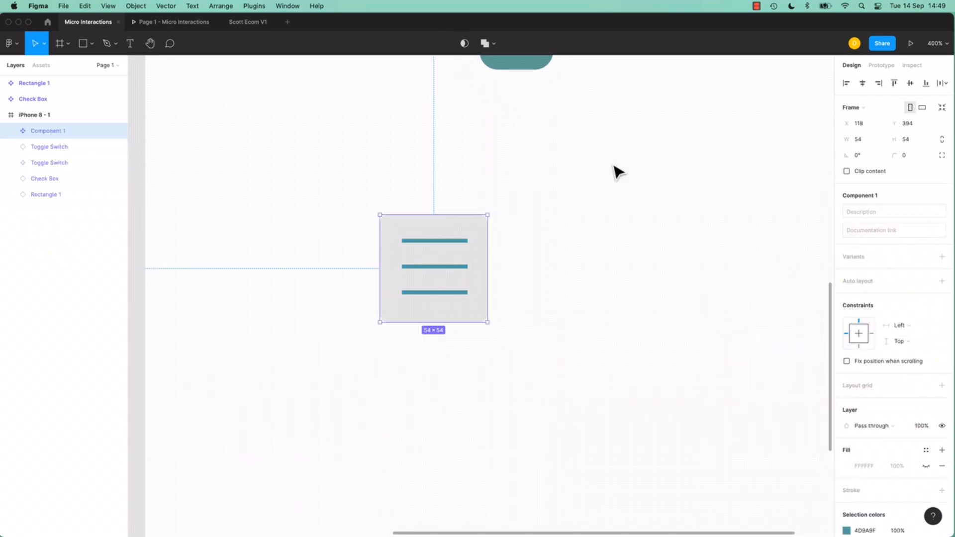
left_click(942, 258)
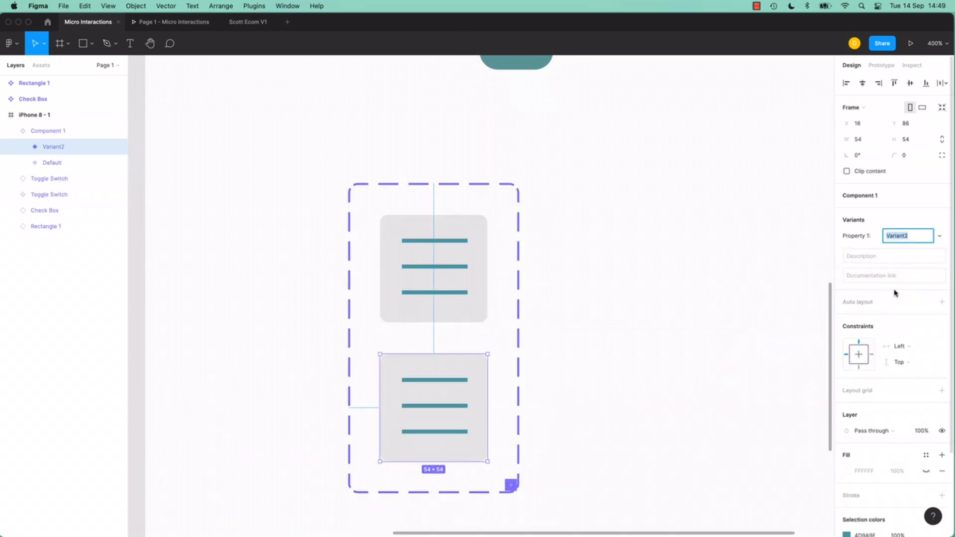
Set the opacity of the middle line in the second menu icon variant to 0%.
double_click(450, 383)
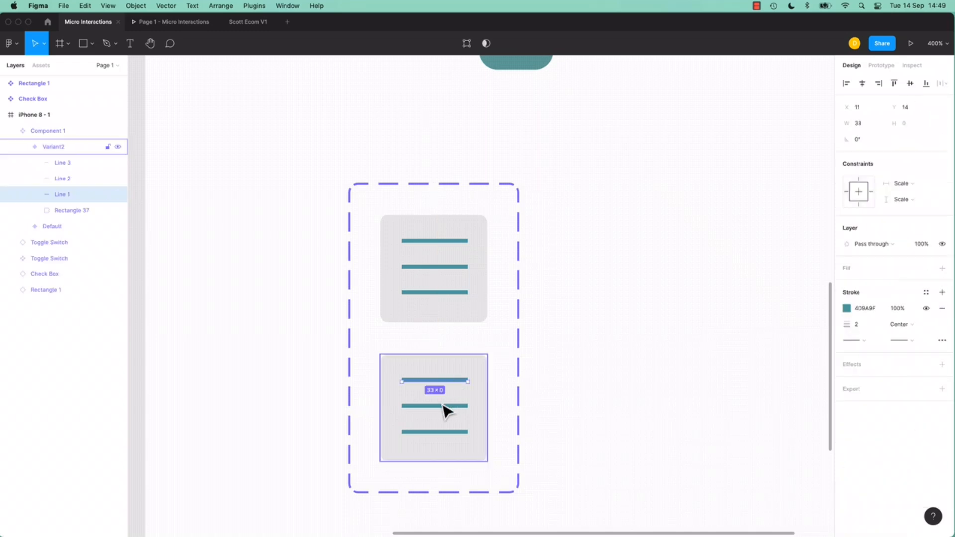
left_click(445, 408)
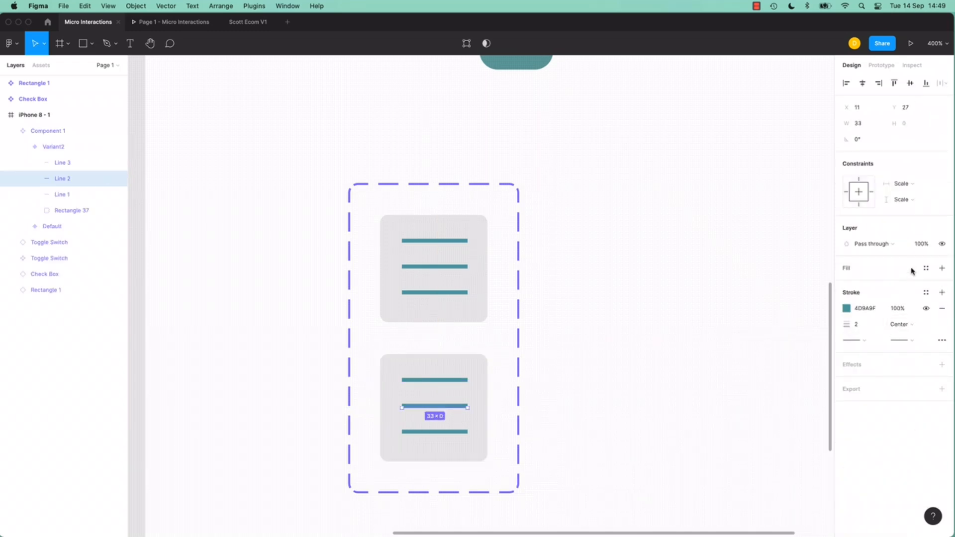
left_click(921, 245)
type("0")
key("Return")
left_click(658, 402)
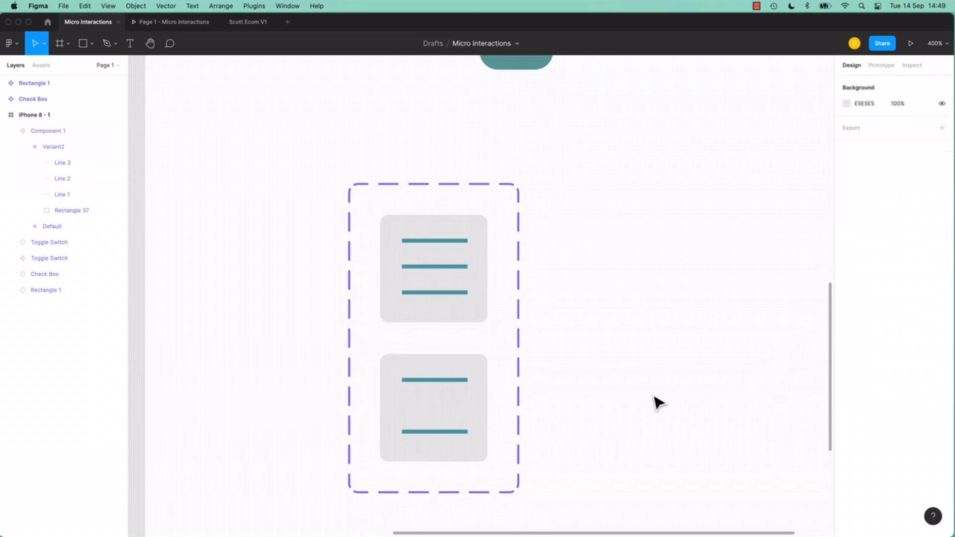
left_click(460, 385)
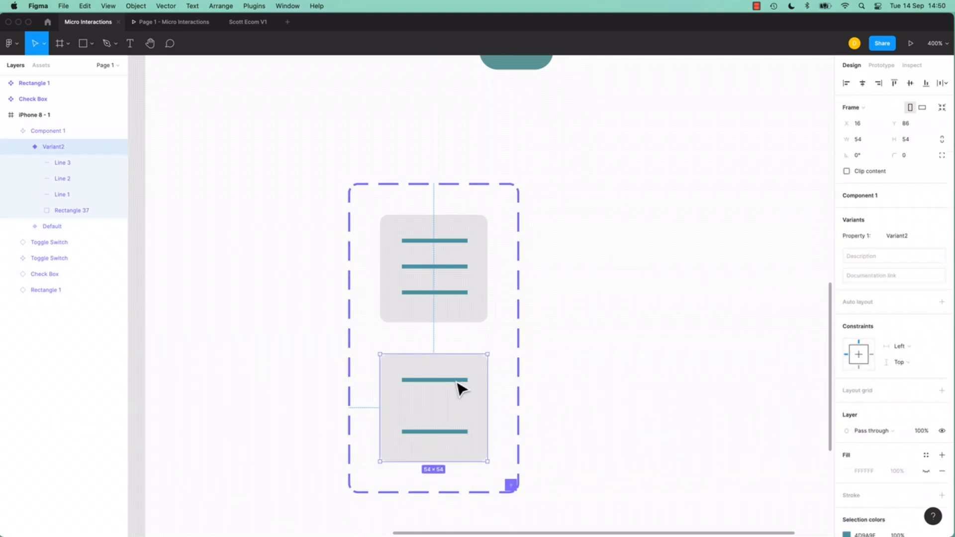
left_click(460, 384)
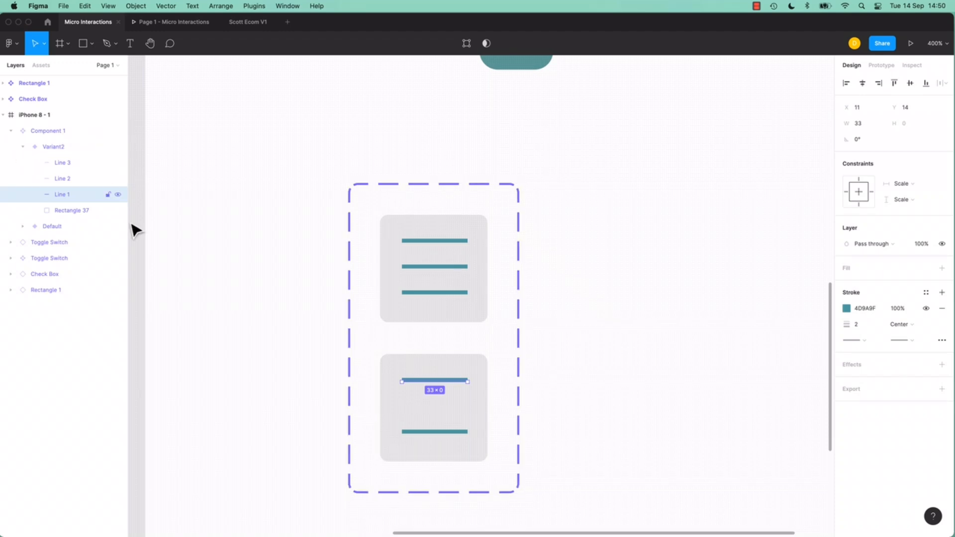
left_click(453, 432, "shift")
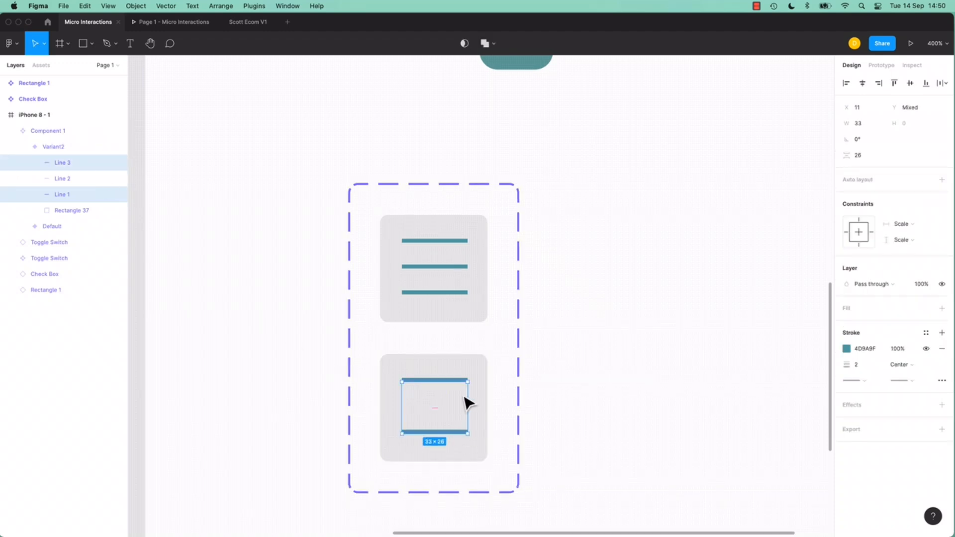
left_click(585, 397)
Rotate the second variant's top line to -45° and its bottom line to 45°.
left_click(455, 390)
left_click(454, 388)
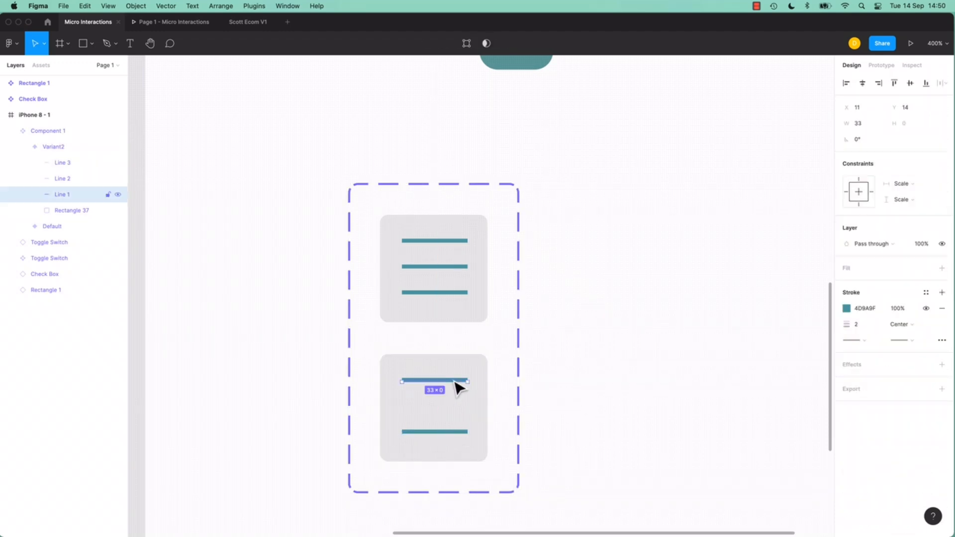
double_click(455, 383)
key("Escape")
left_click_drag(473, 382, 464, 415)
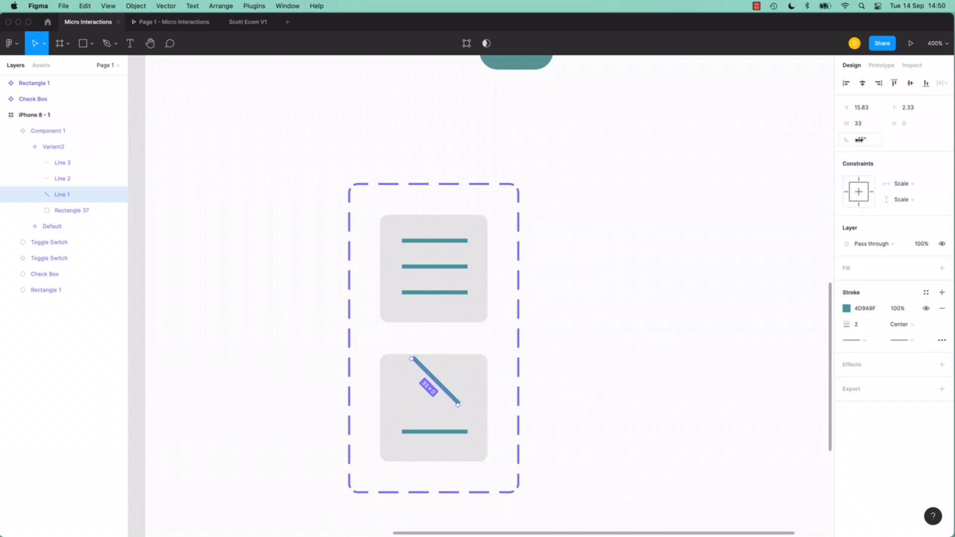
left_click(450, 432)
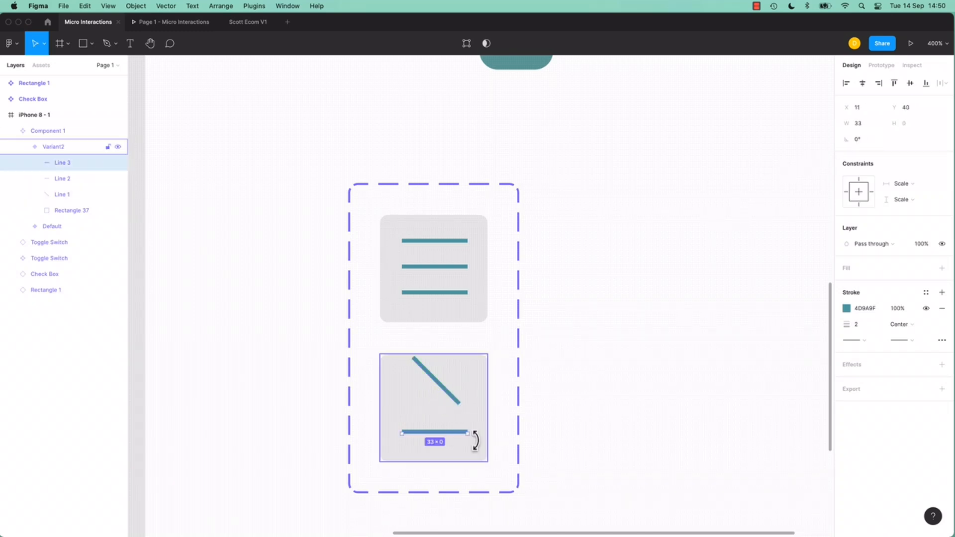
left_click_drag(471, 442, 471, 398)
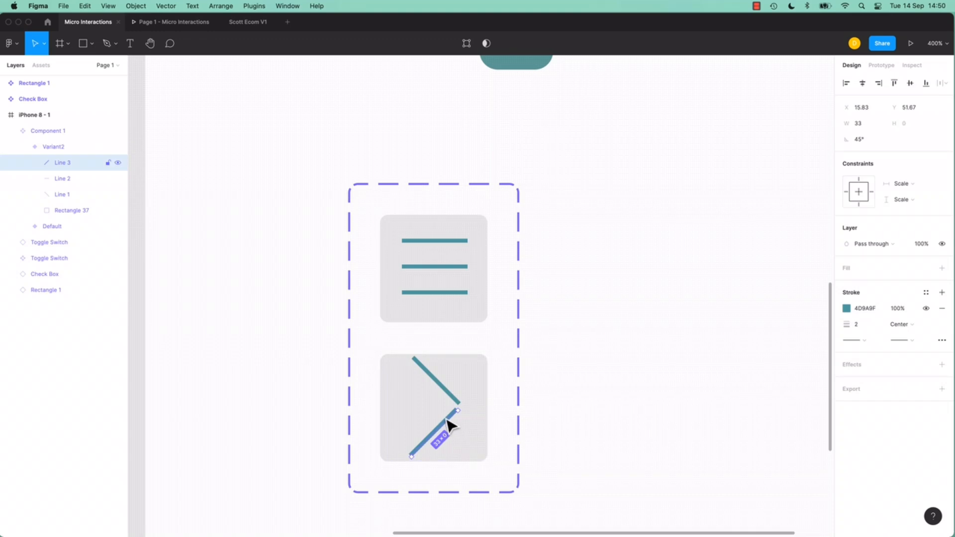
Move the two diagonal lines together into a cross and align their vertical centres.
mouse_move(453, 426)
left_mouse_down()
mouse_move(454, 375)
mouse_move(453, 424)
left_mouse_up()
left_click(452, 400, "shift")
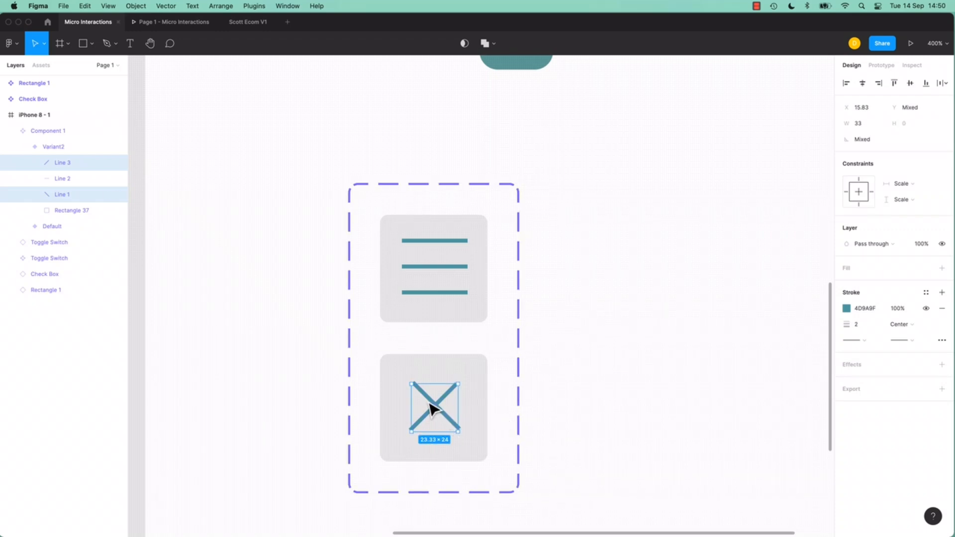
left_click(911, 83)
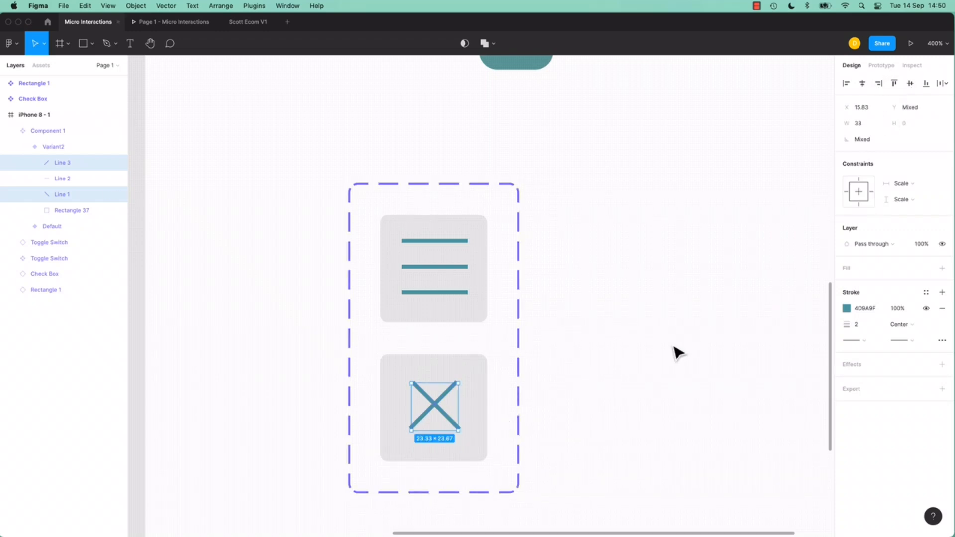
left_click(621, 414)
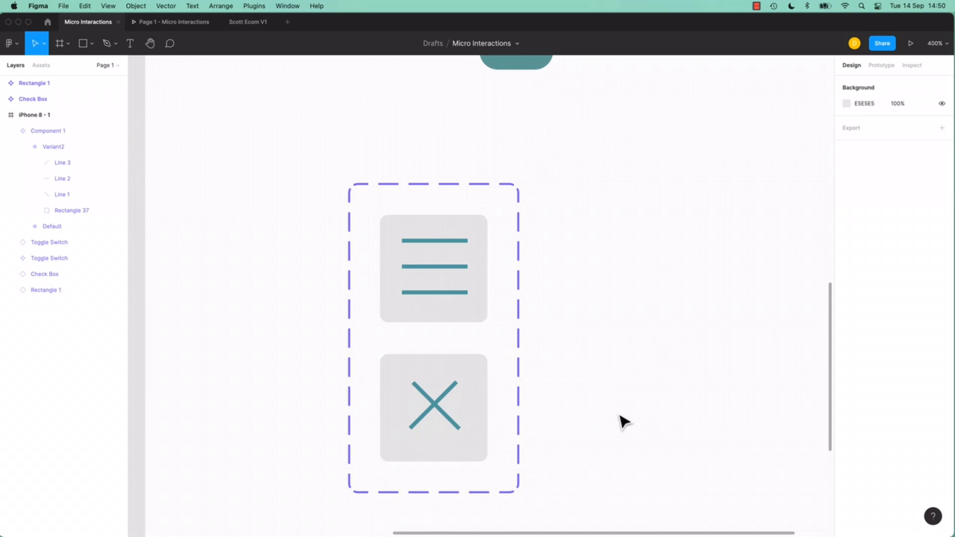
Nudge the rising diagonal of the cross one pixel right and align both diagonals on their horizontal centres.
left_click(431, 420)
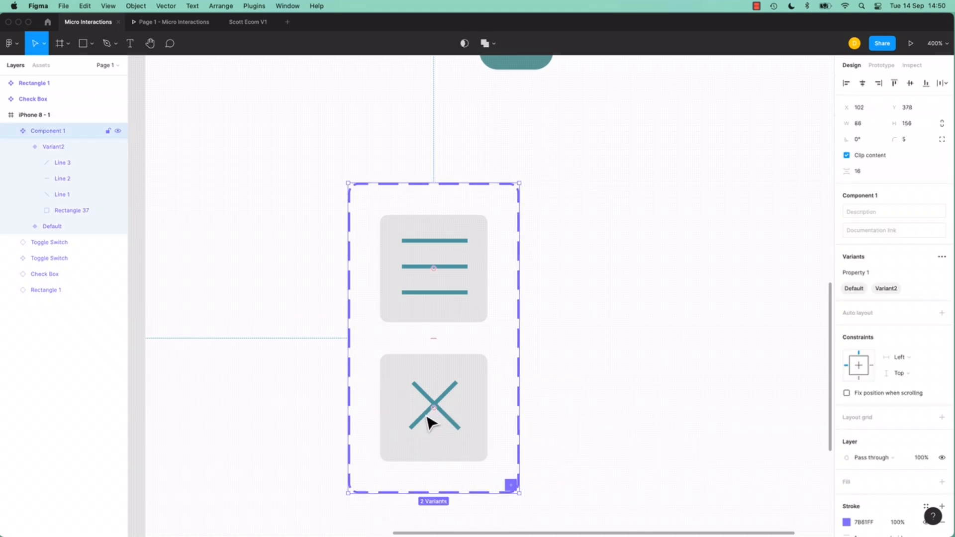
double_click(431, 422)
double_click(431, 423)
key("Right")
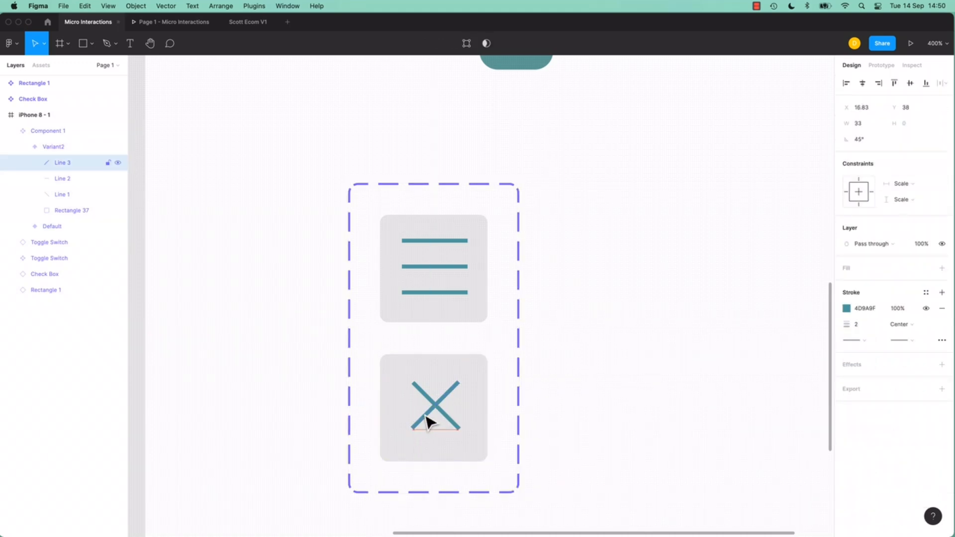
left_click(454, 423, "shift")
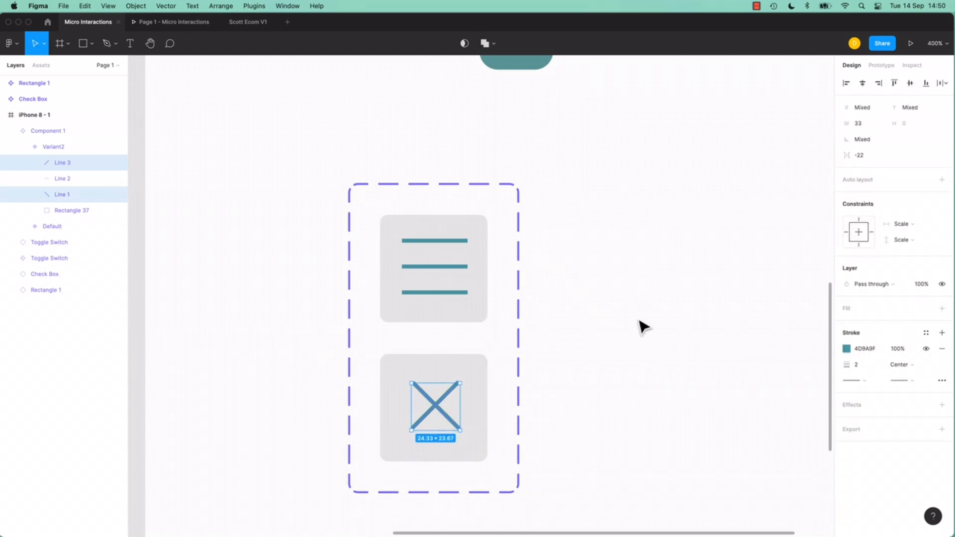
left_click(863, 84)
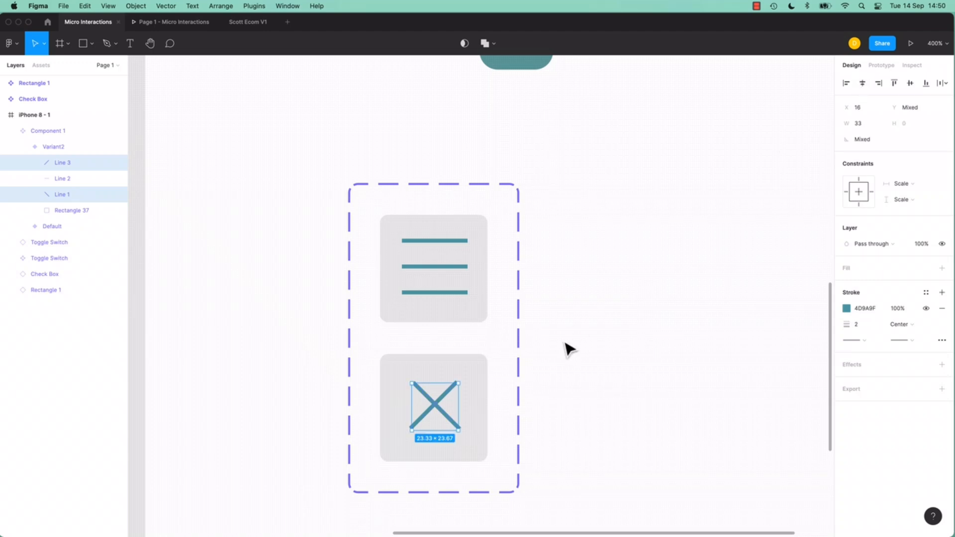
left_click(599, 382)
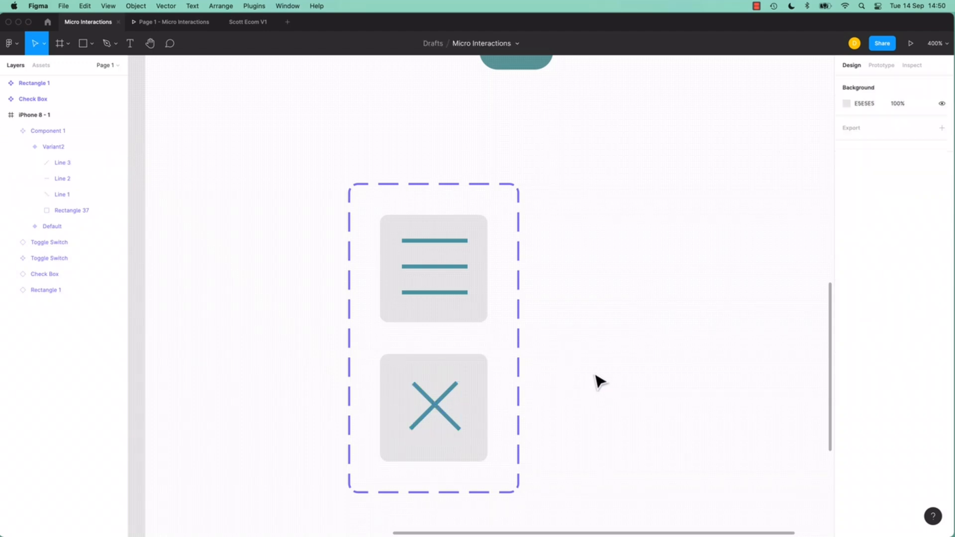
Change the stroke colour of both cross lines in the second variant to red FF0000.
left_click(433, 412)
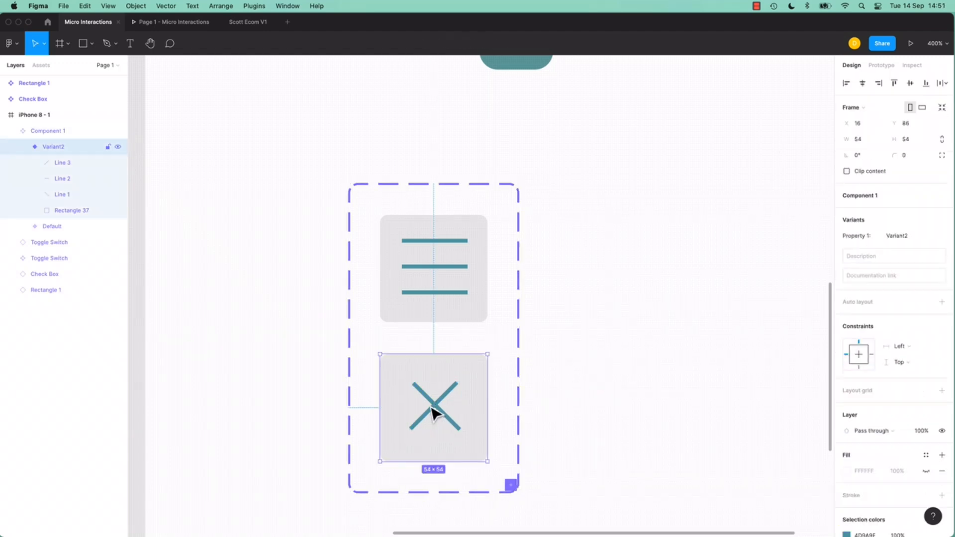
left_click(442, 412)
left_click(435, 411, "shift")
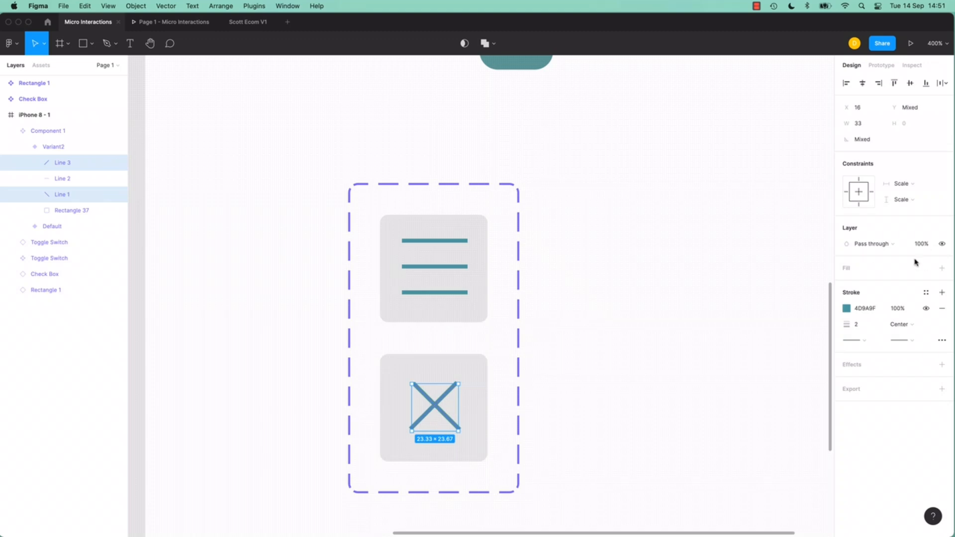
left_click(847, 309)
mouse_move(764, 420)
left_mouse_down()
mouse_move(727, 427)
mouse_move(756, 422)
mouse_move(746, 421)
left_mouse_up()
left_click_drag(805, 324, 834, 289)
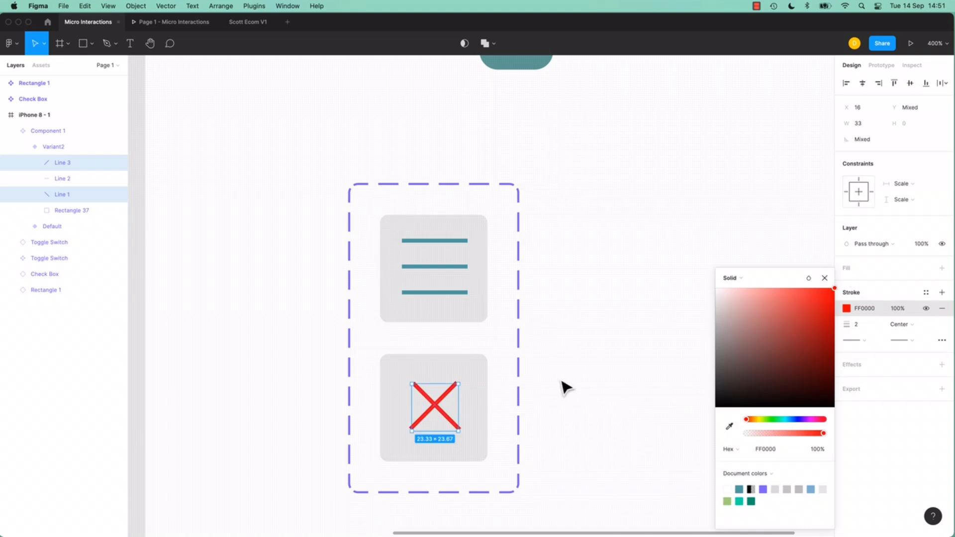
left_click(565, 387)
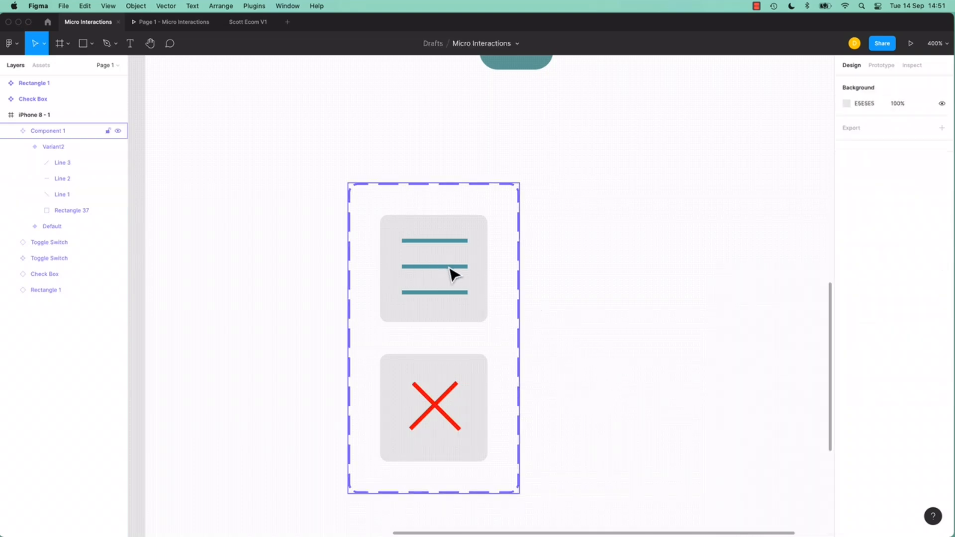
Round the grey background of the close icon variant into a circle with a corner radius of 27.
left_click(481, 375)
double_click(481, 375)
left_click_drag(480, 369, 363, 437)
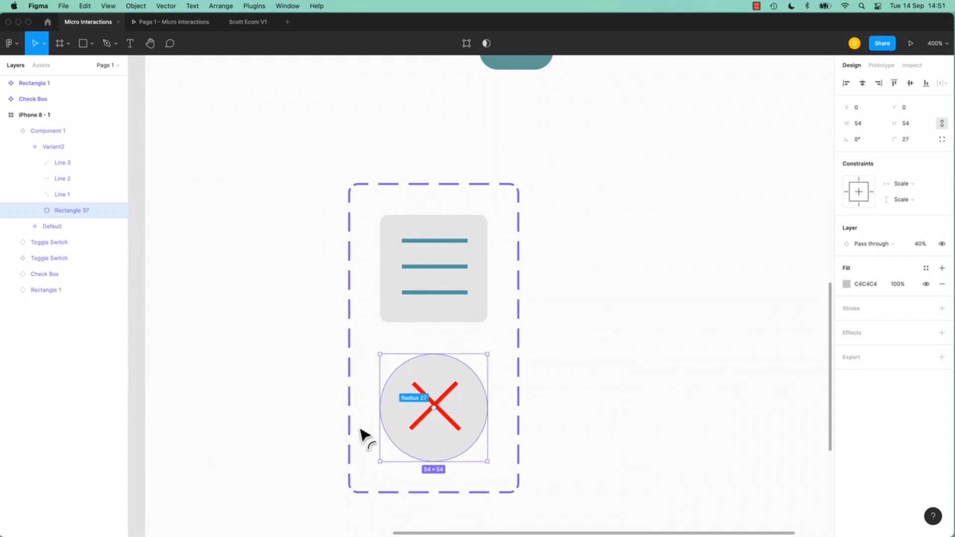
left_click(639, 374)
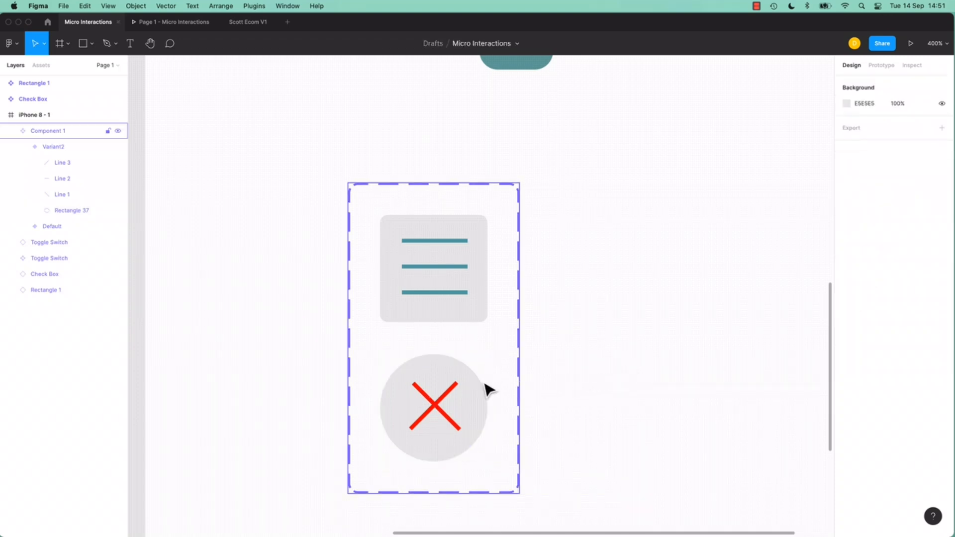
Set the corner radius of the close icon variant's grey background to 22.
left_click(483, 407)
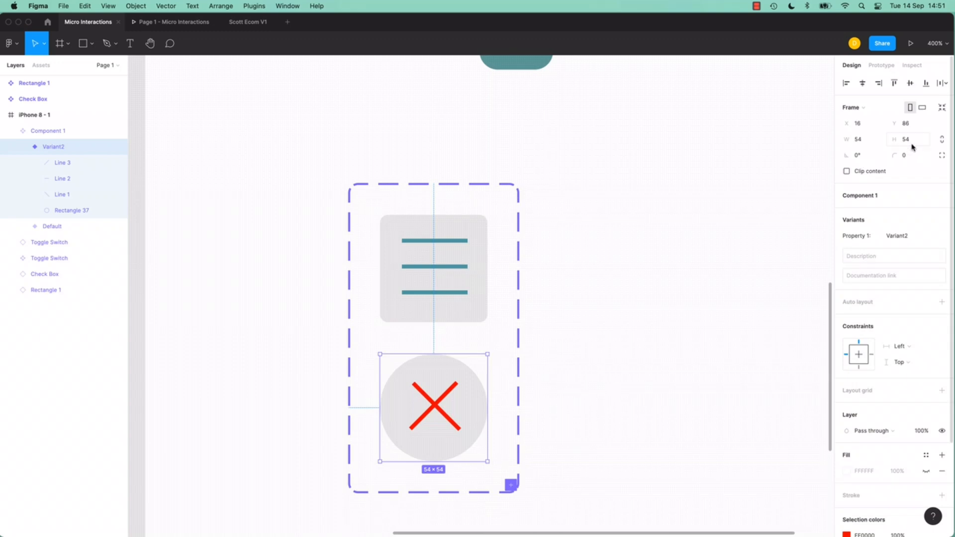
left_click(476, 417)
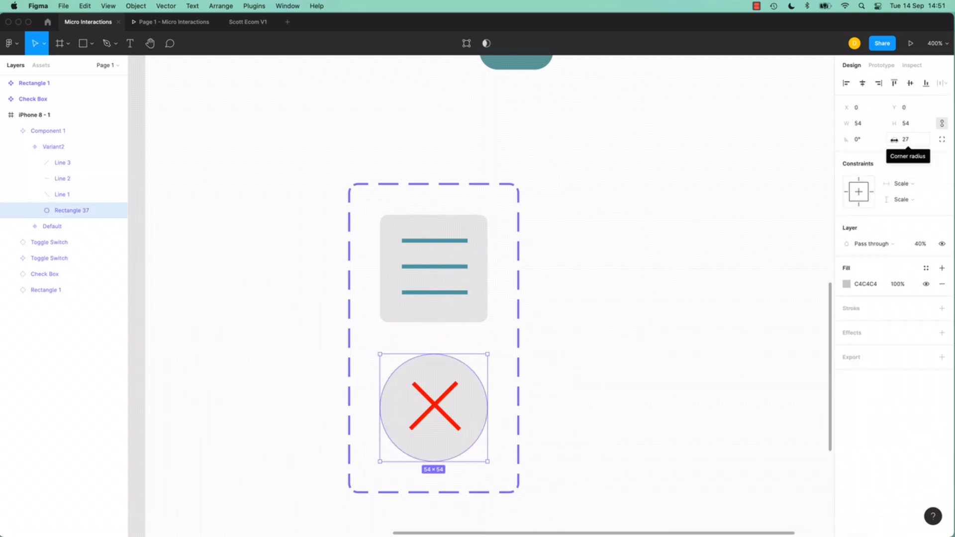
left_click(896, 139)
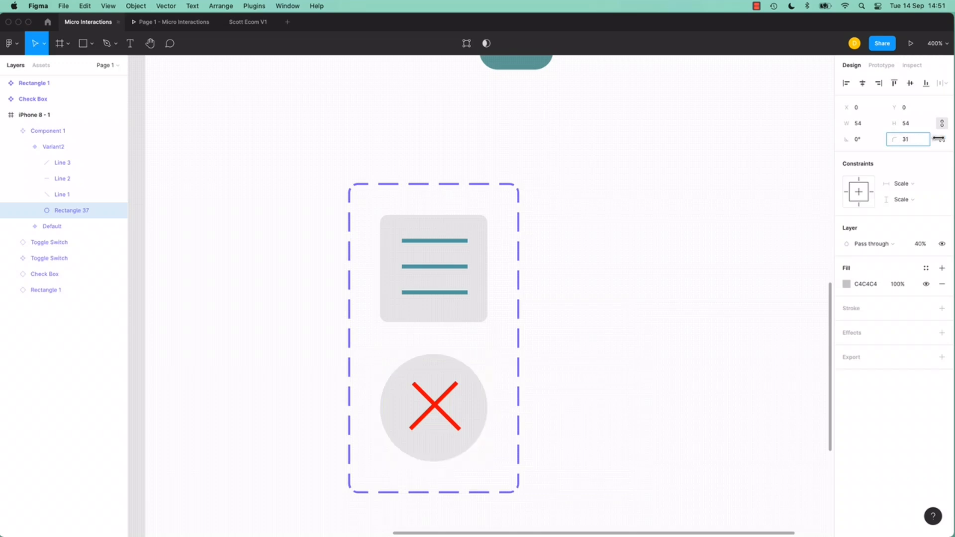
type("22")
key("Return")
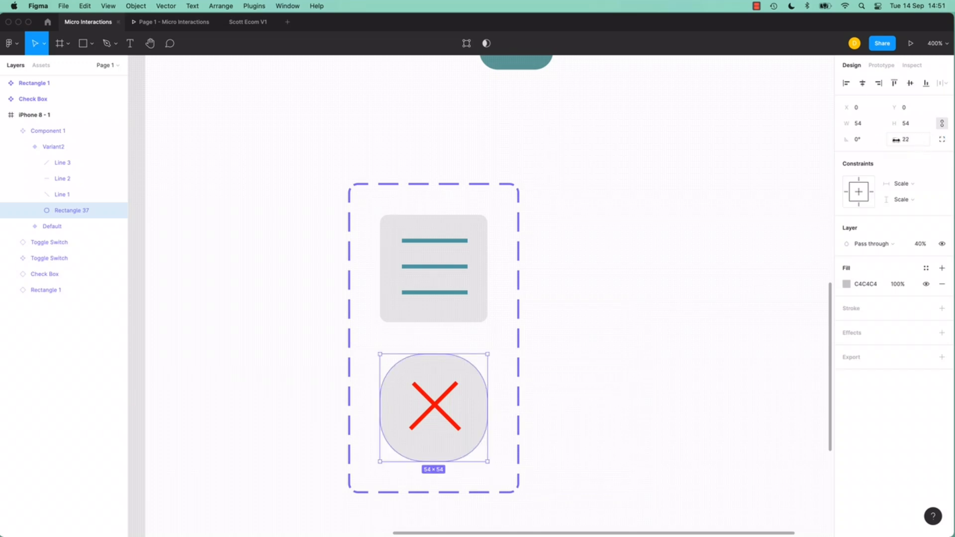
Increase the corner radius of the close icon variant's grey background to 35.
left_click_drag(896, 140, 903, 140)
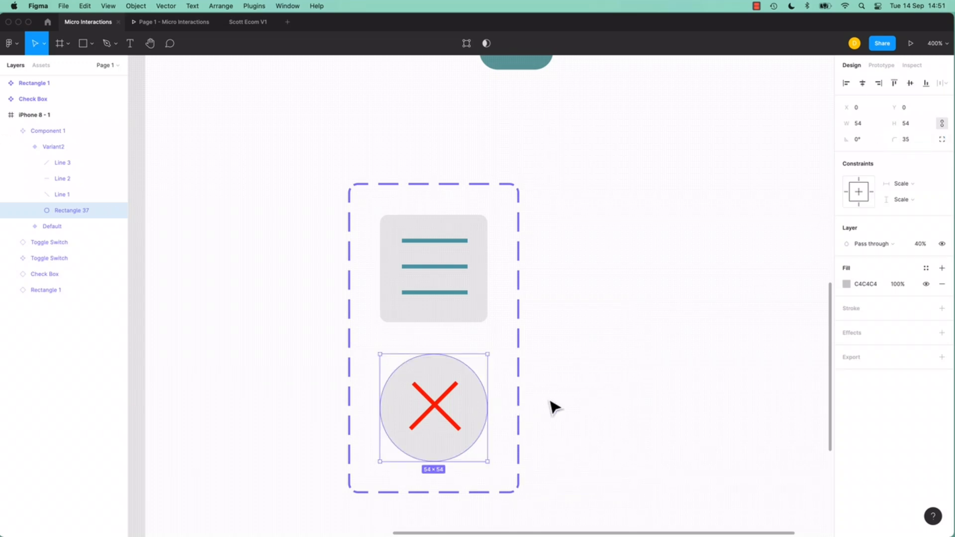
left_click(604, 366)
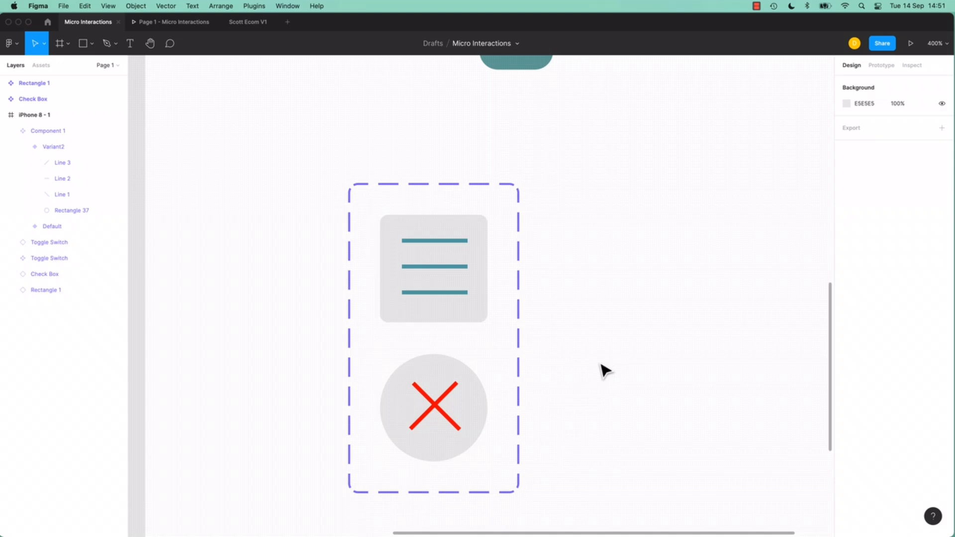
Connect the Default hamburger variant to Variant2 with an on-tap Change to interaction using Smart animate.
left_click(879, 68)
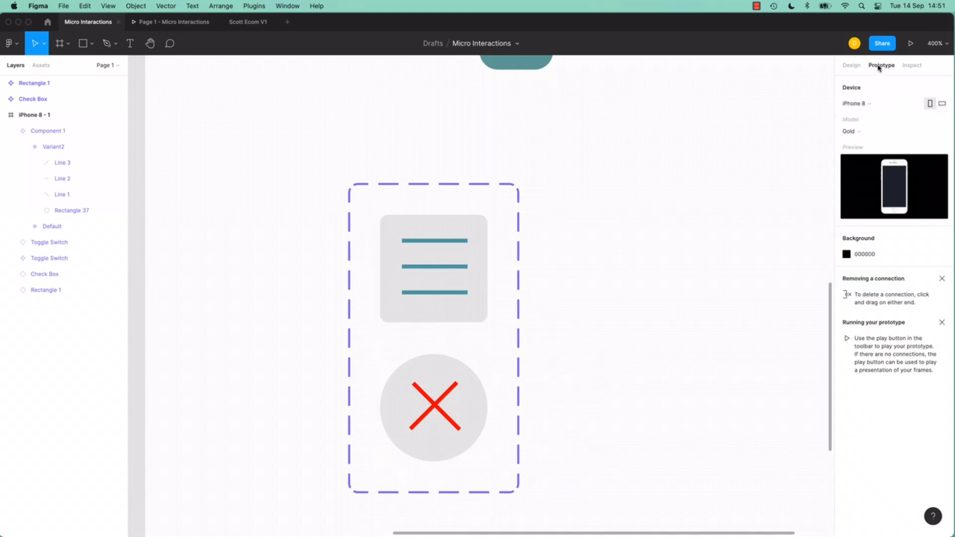
left_click(485, 262)
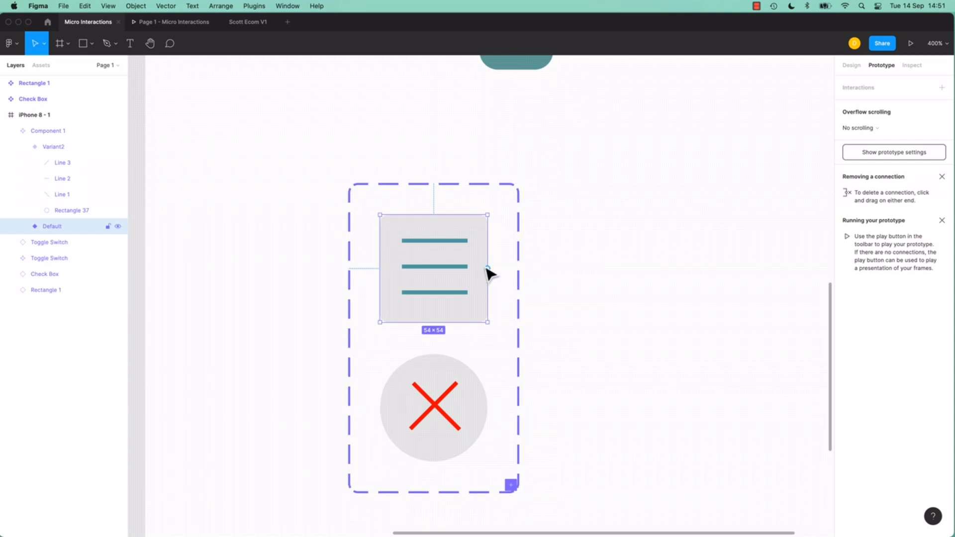
left_click_drag(489, 270, 479, 398)
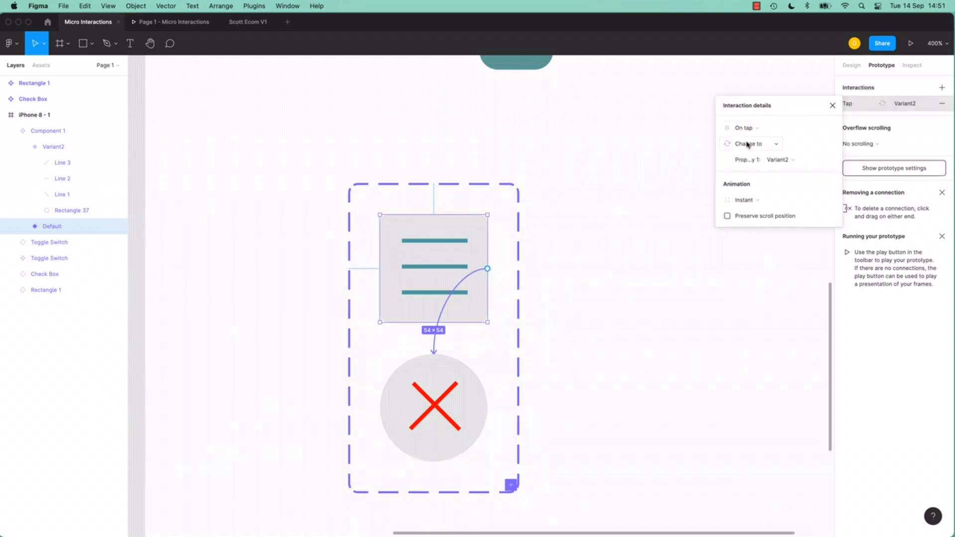
left_click(749, 200)
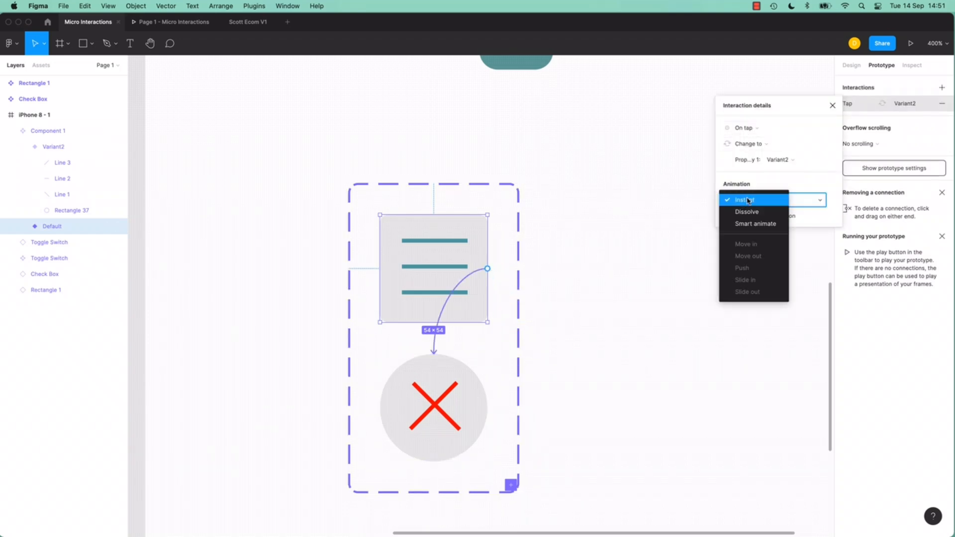
left_click(741, 225)
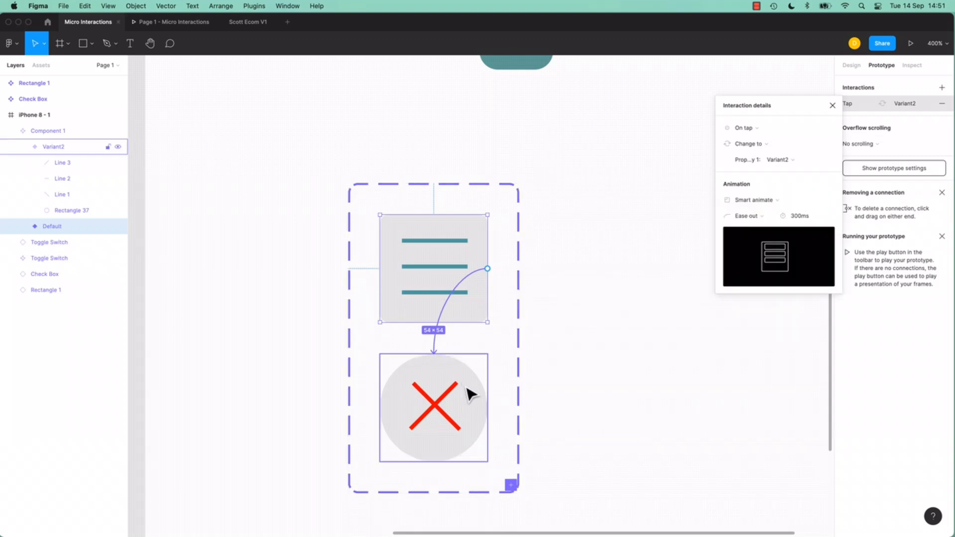
Connect the close icon's grey circle back to the Default variant with an on-tap Change to interaction using Smart animate.
left_click(471, 394)
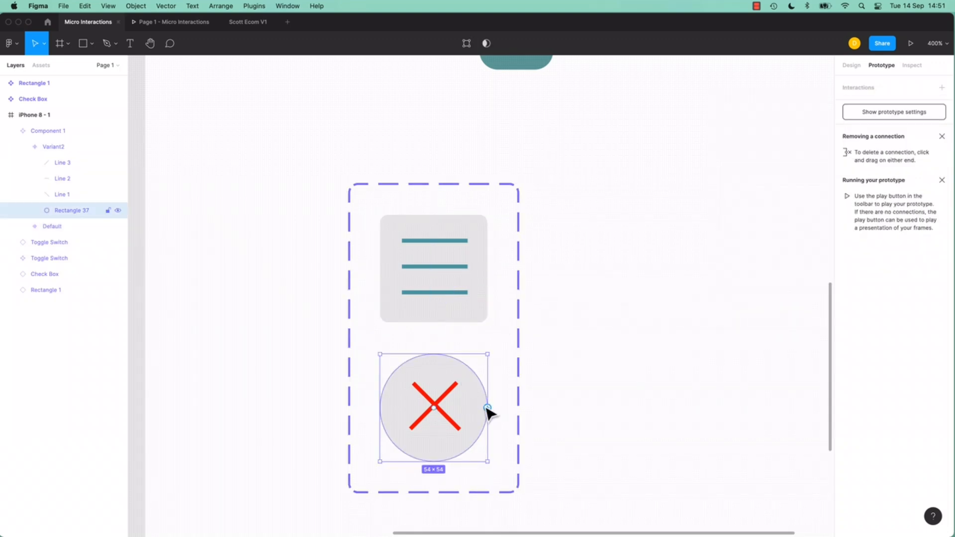
left_click_drag(487, 408, 495, 298)
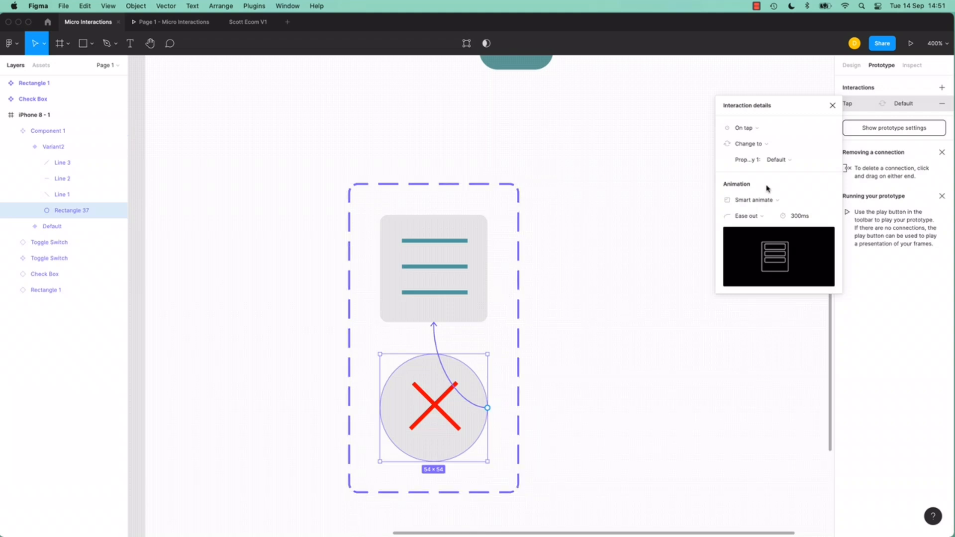
left_click(624, 350)
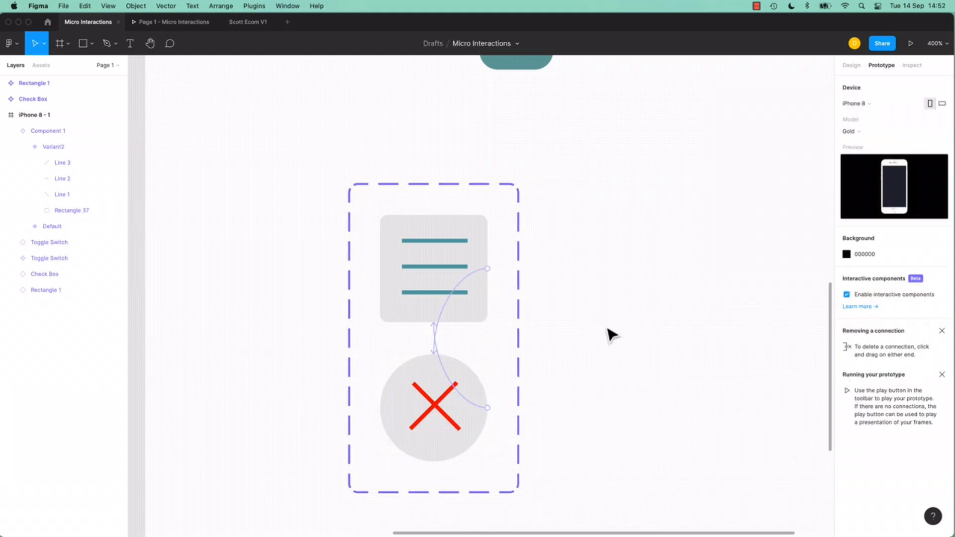
Place an instance of the hamburger menu component on the iPhone 8 frame beside its component set.
left_click(172, 22)
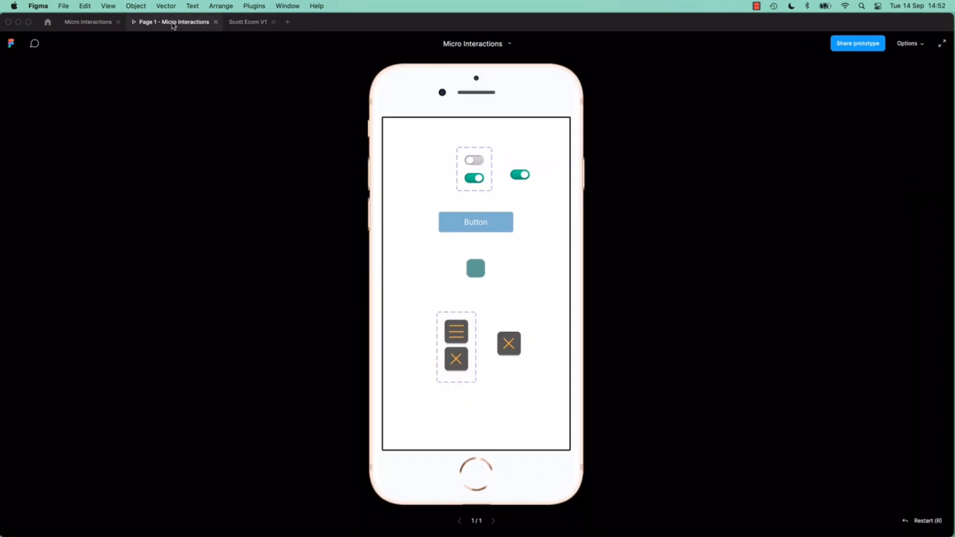
left_click(97, 22)
left_click(41, 67)
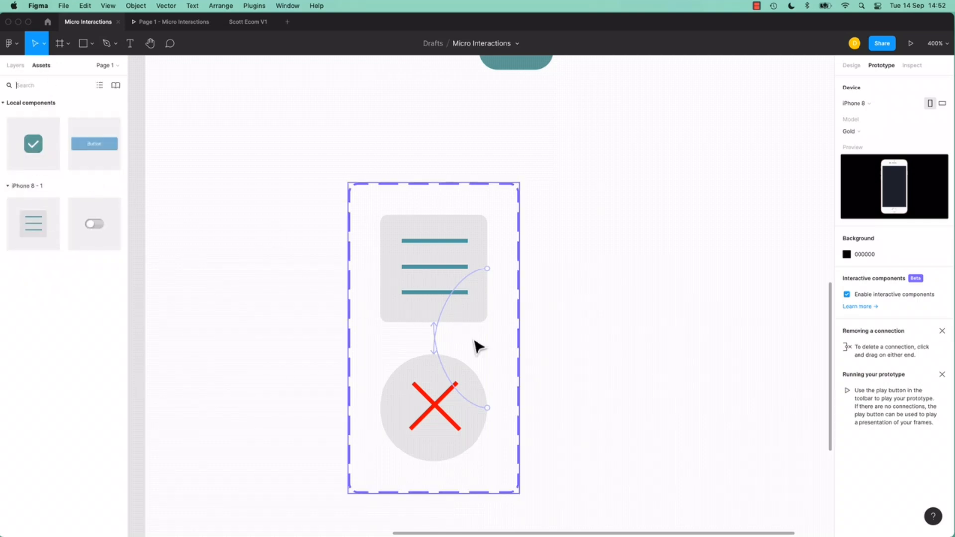
left_click_drag(32, 220, 644, 319)
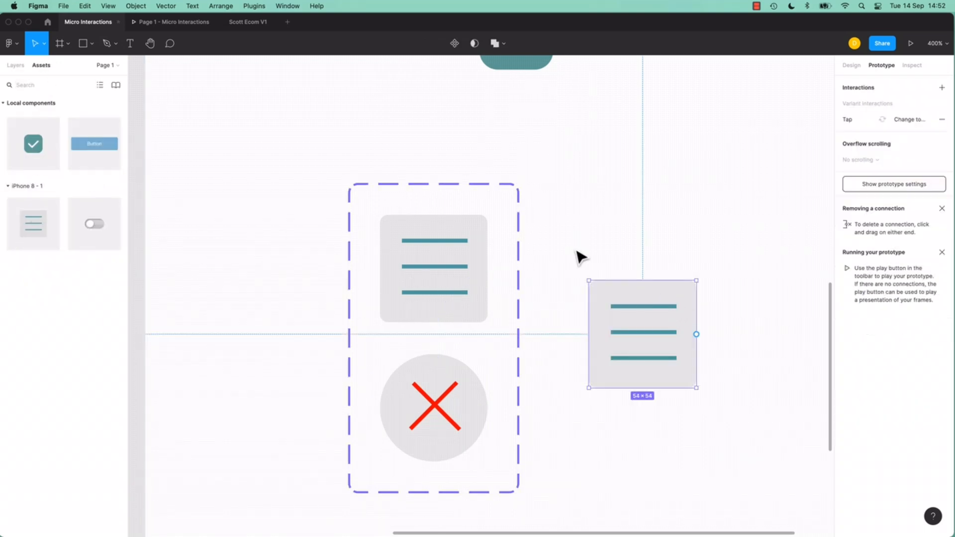
Test the menu icon instance in the prototype by toggling it repeatedly between hamburger and cross.
left_click(185, 23)
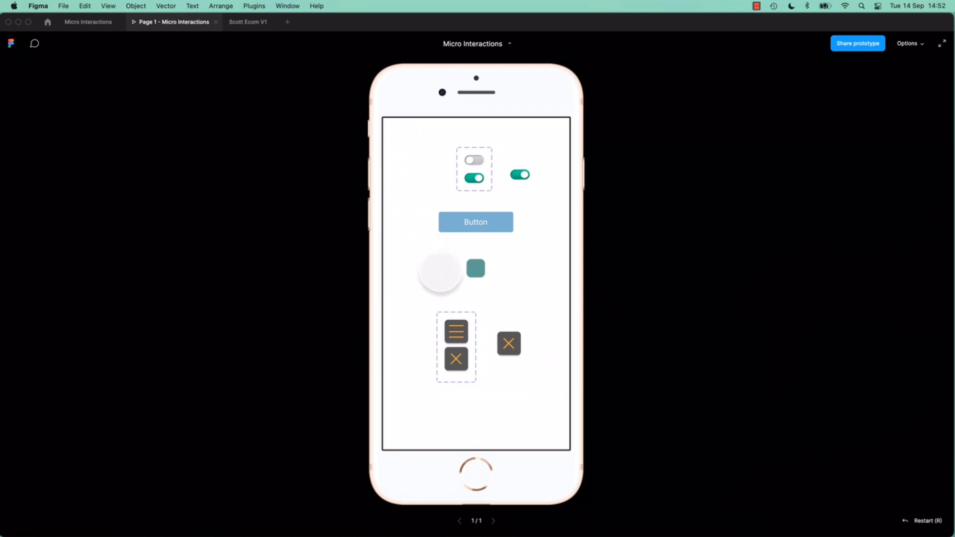
left_click(504, 348)
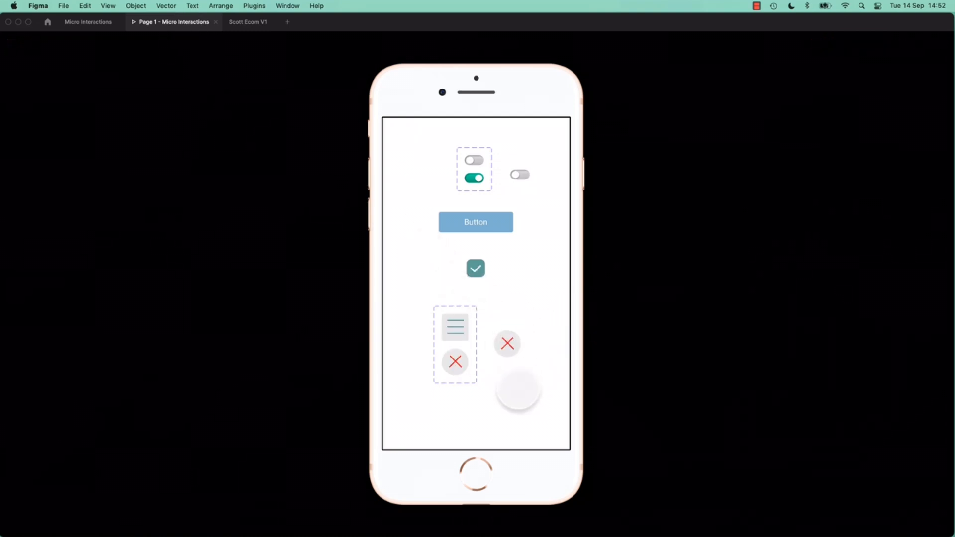
left_click(508, 353)
left_click(502, 345)
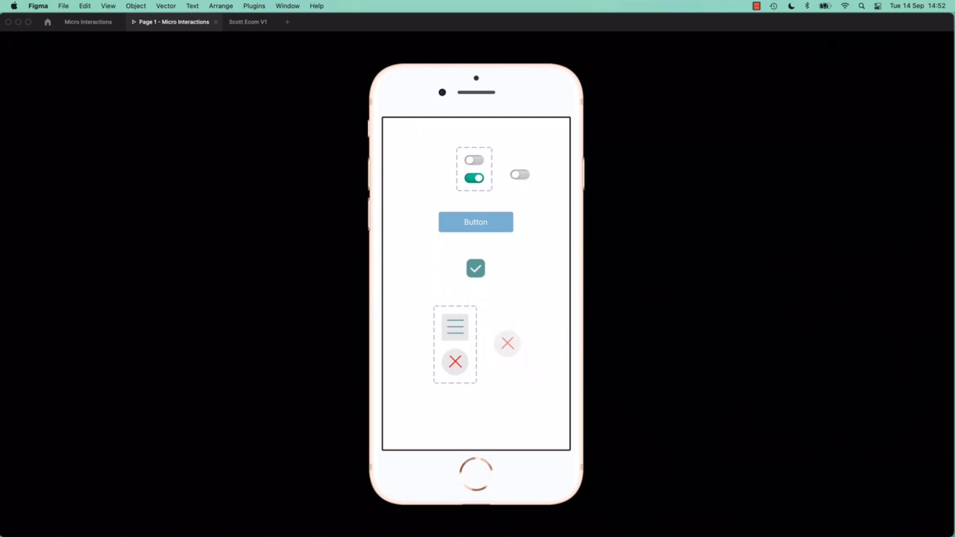
left_click(506, 345)
left_click(511, 351)
left_click(508, 343)
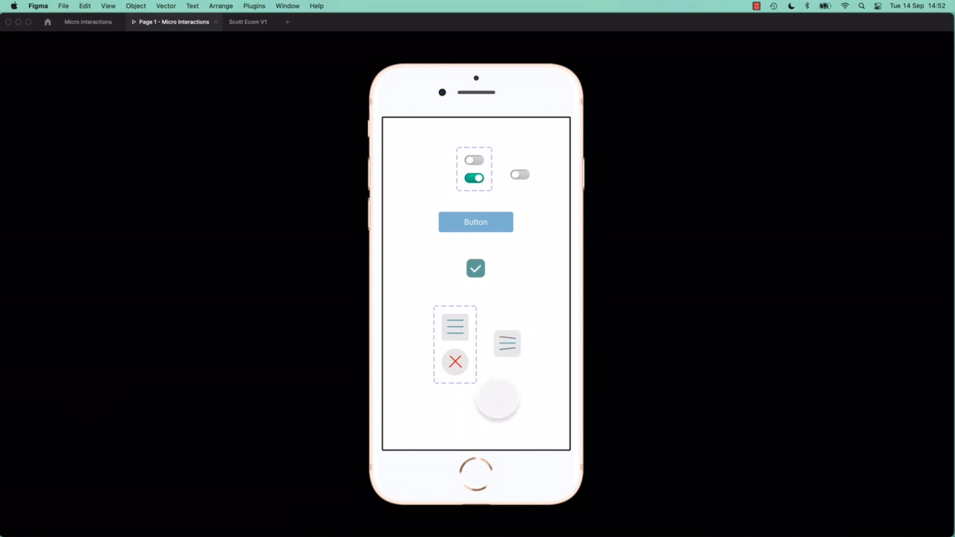
left_click(501, 348)
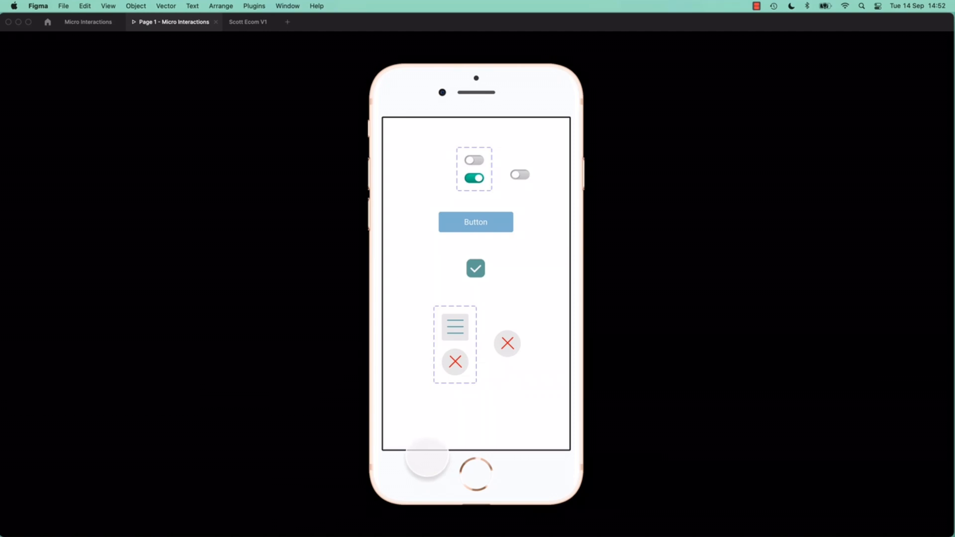
left_click(506, 345)
left_click(504, 349)
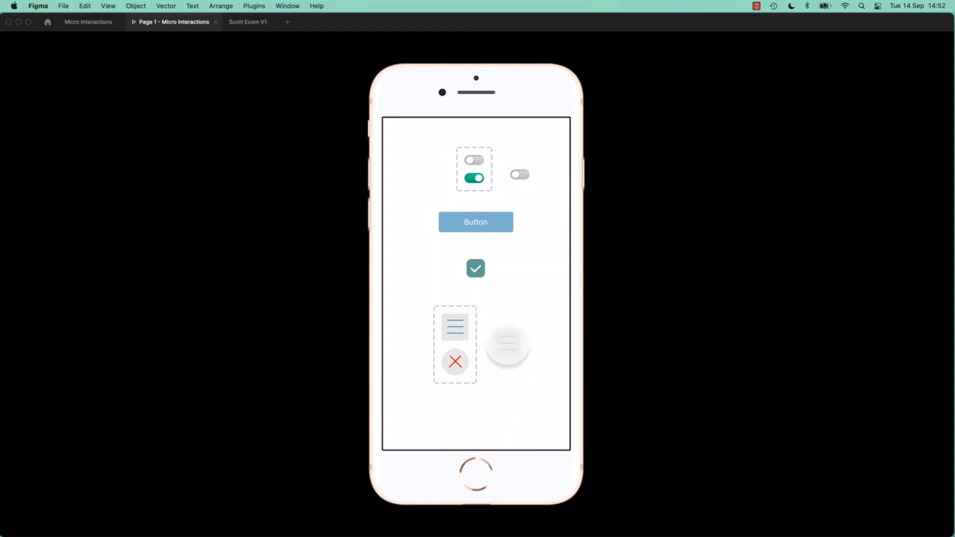
left_click(506, 348)
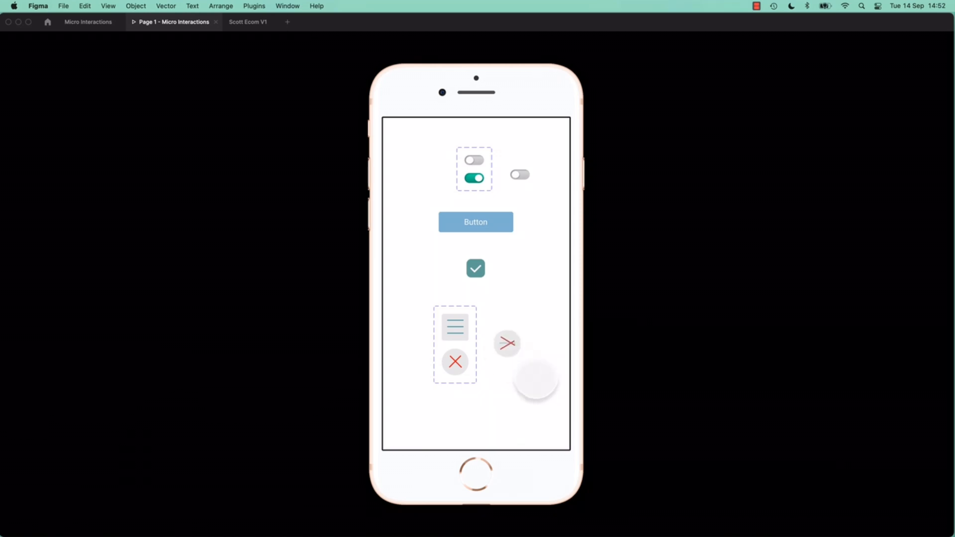
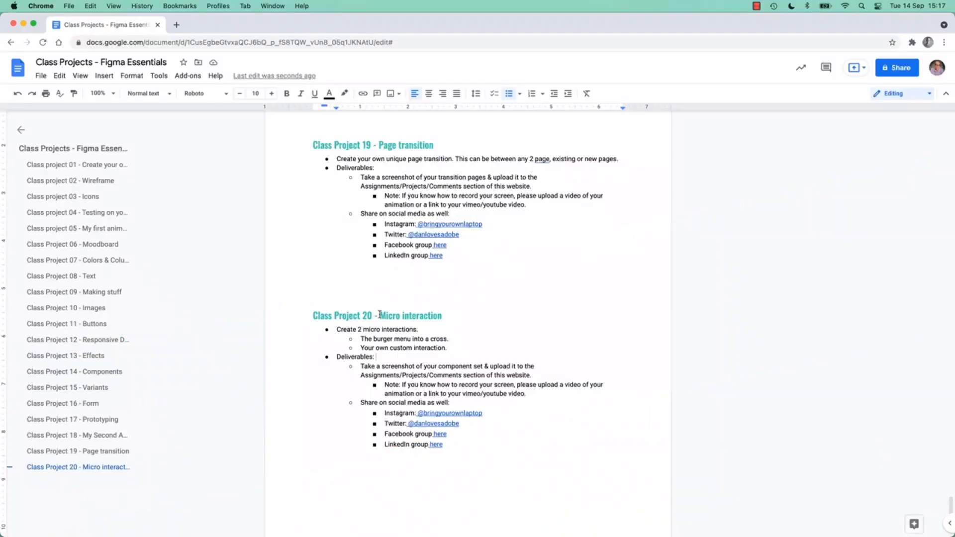
Review the burger-menu task of Class Project 20 - Micro interaction, and replay the menu icon animation in the Figma prototype.
left_click_drag(379, 315, 444, 316)
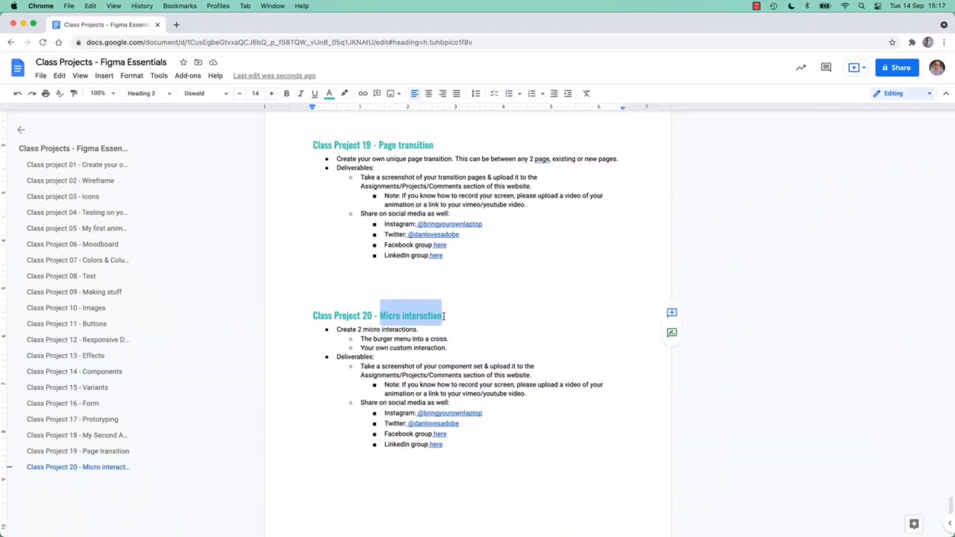
left_click_drag(361, 338, 450, 341)
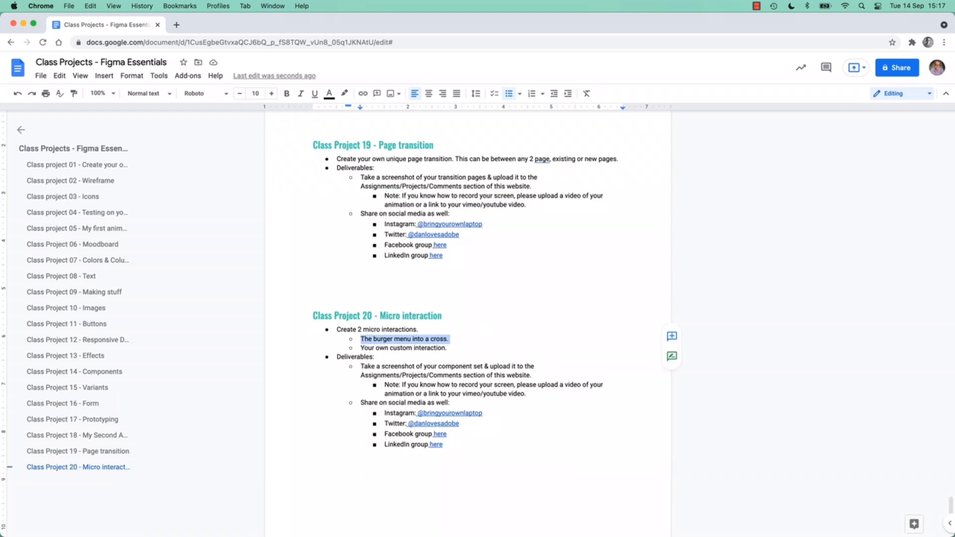
key("super+Tab")
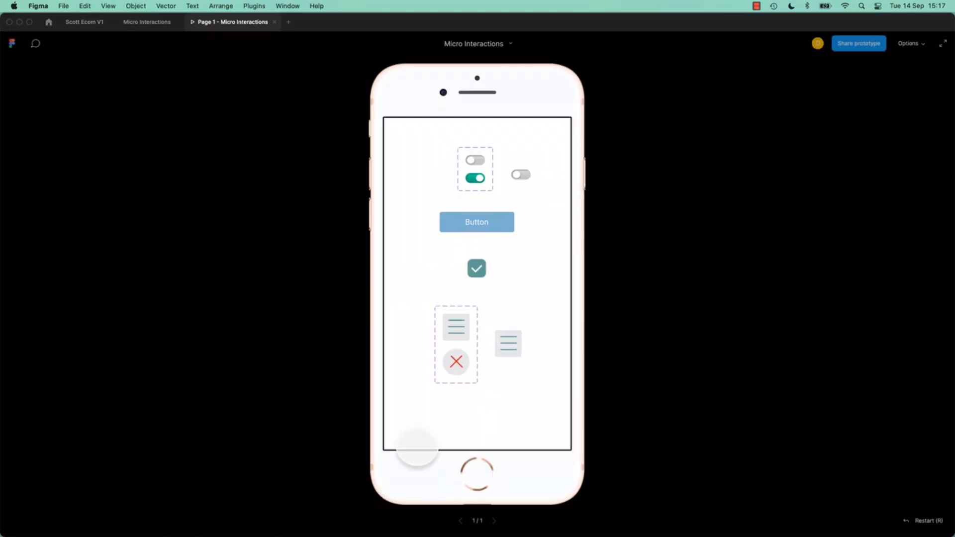
left_click(510, 349)
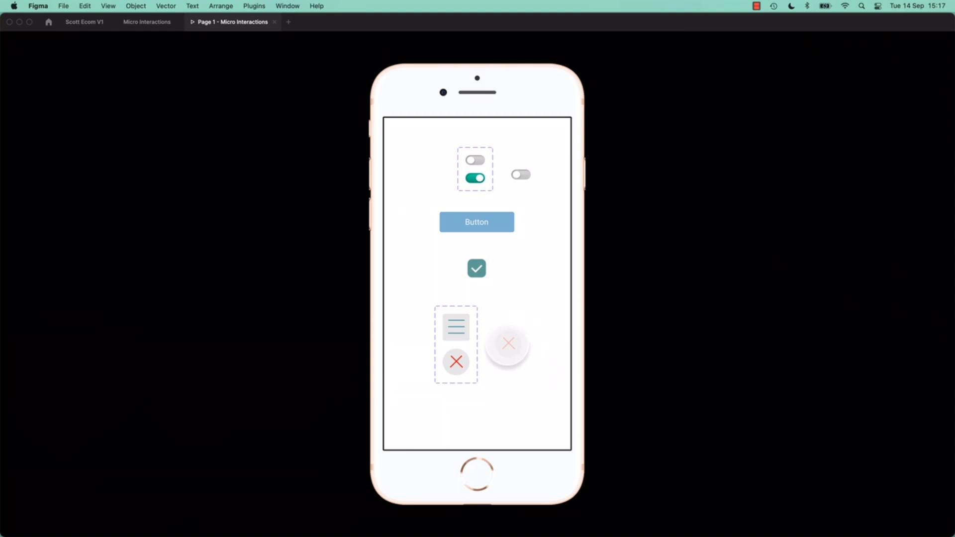
left_click(508, 345)
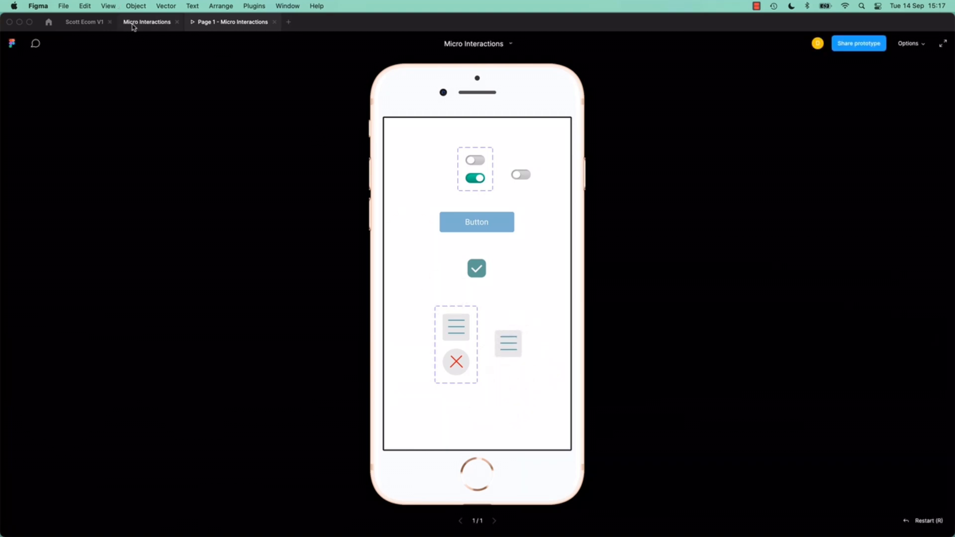
left_click(506, 348)
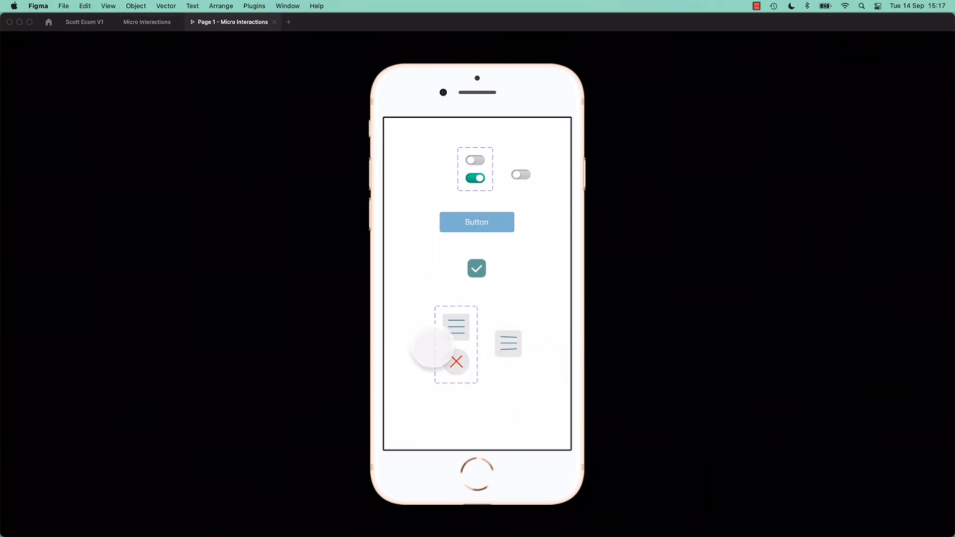
Switch back to the class projects document in Chrome and read the "Your own custom interaction." task.
key("super+Tab")
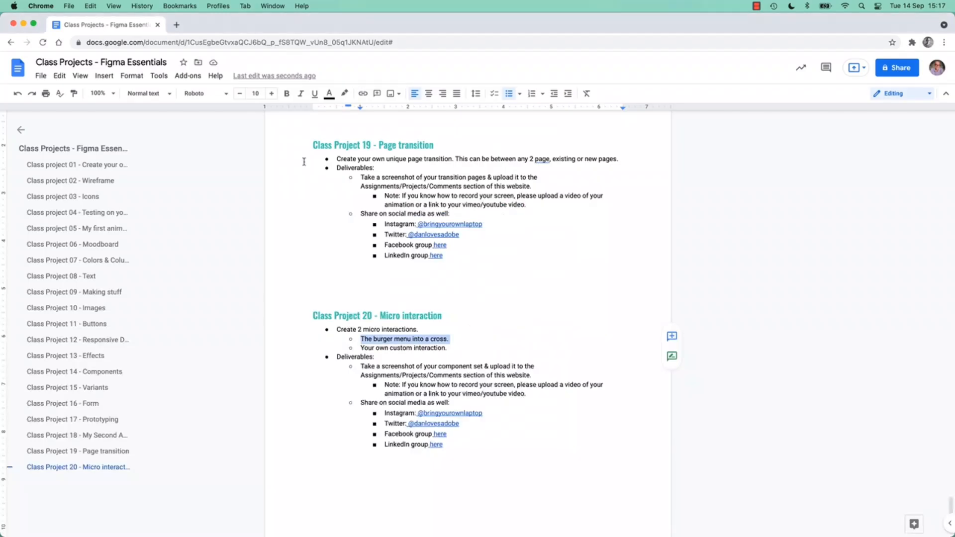
triple_click(393, 347)
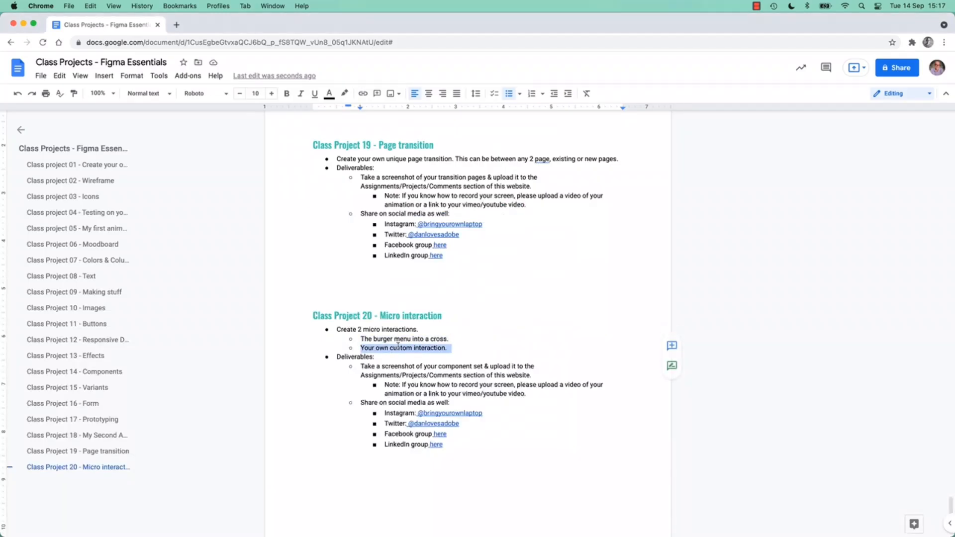
left_click(398, 347)
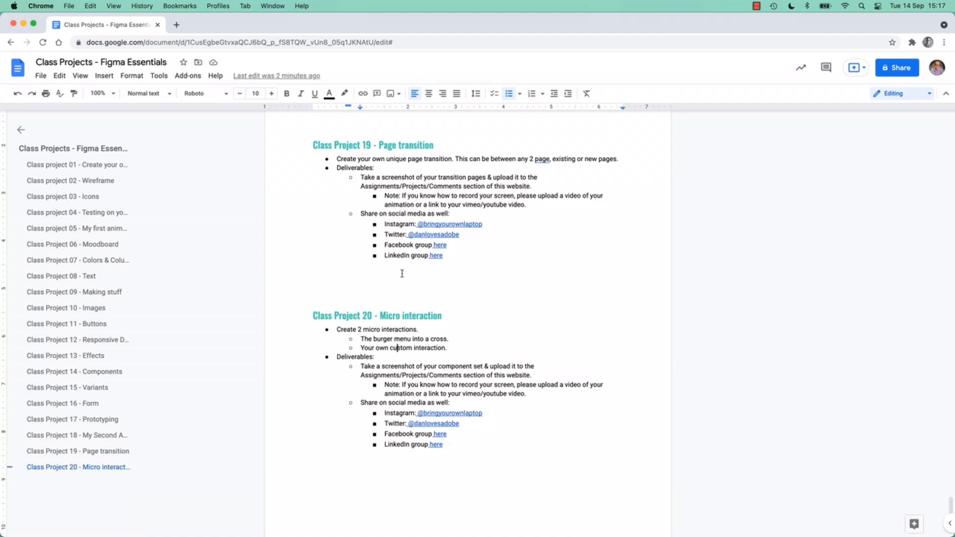
Switch to Figma and examine the Mobile - HiFi screens in the Scott Ecom V1 file, from Mobile Nav Slidein Menu to Reviews.
key("super+Tab")
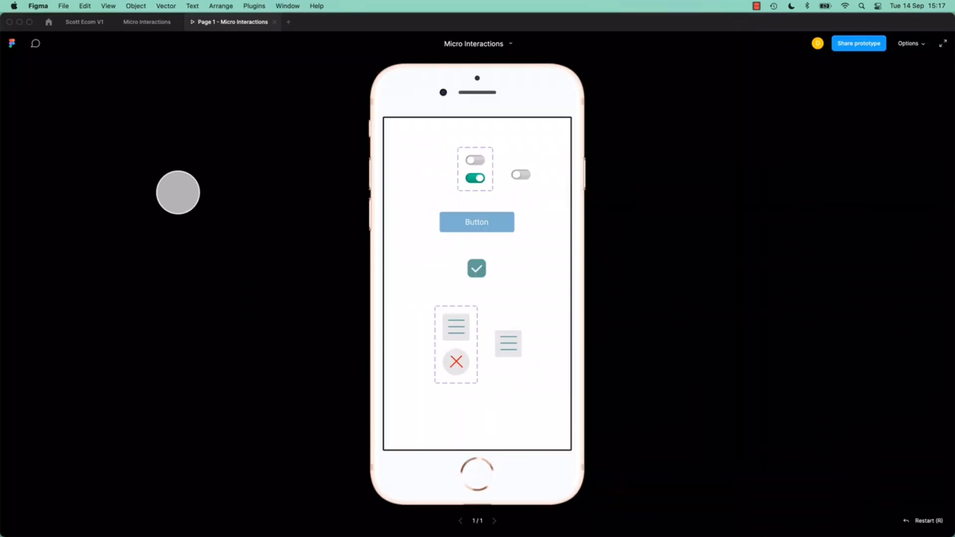
left_click(137, 25)
left_click(87, 26)
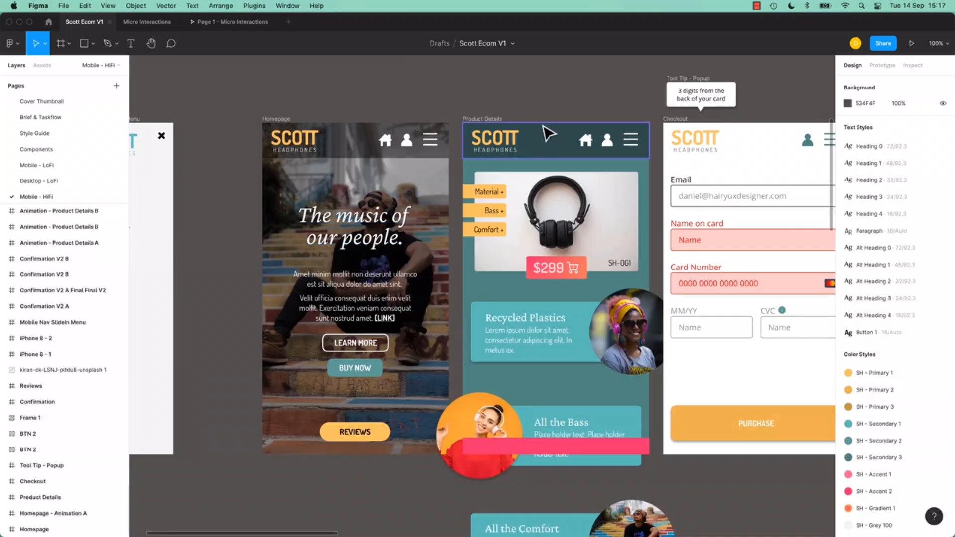
left_click_drag(586, 388, 447, 384)
left_click_drag(704, 379, 375, 399)
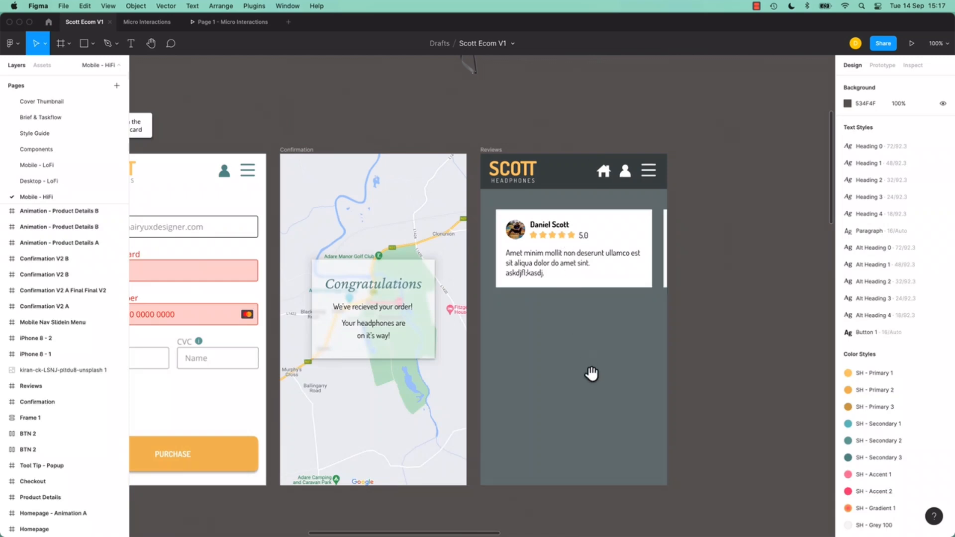
scroll(591, 376, "down", 3)
scroll(685, 229, "left", 4)
scroll(562, 286, "left", 2)
left_click_drag(458, 352, 602, 262)
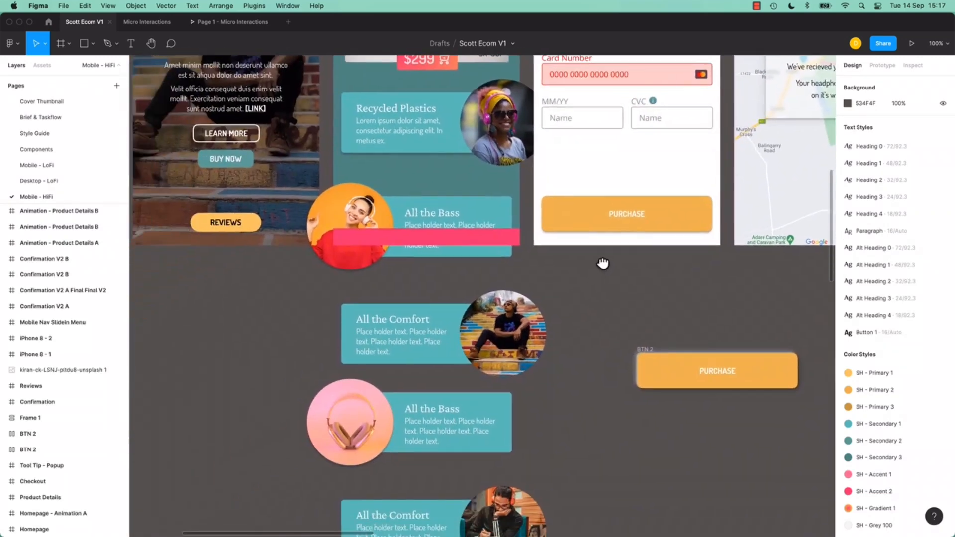
left_click_drag(405, 239, 680, 496)
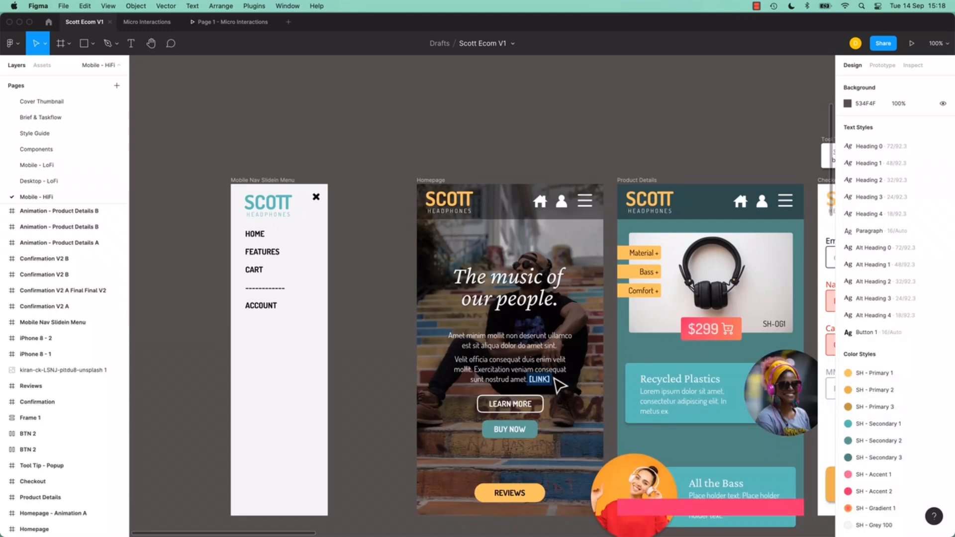
Recheck the Class Project 20 - Micro interaction brief in the Chrome document and return to Figma.
mouse_move(550, 377)
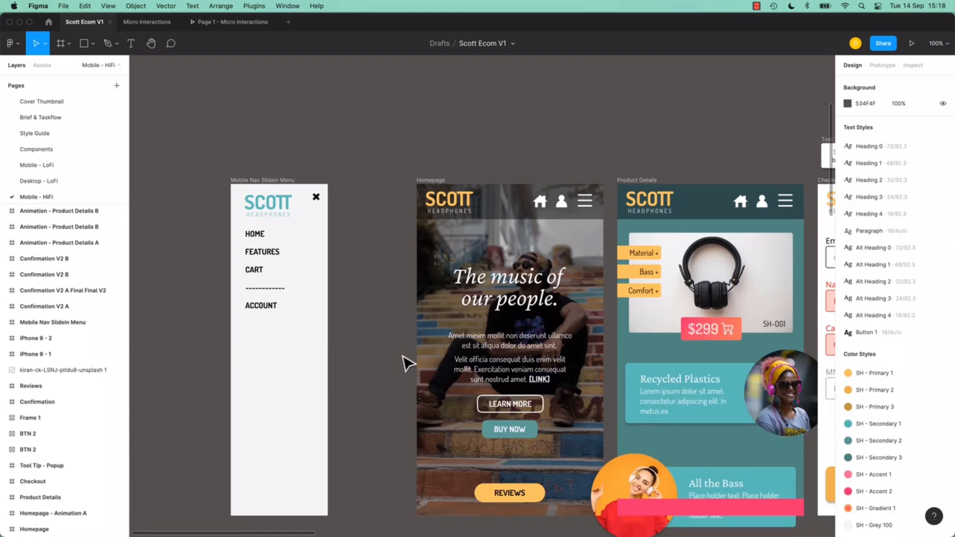
key("super+Tab")
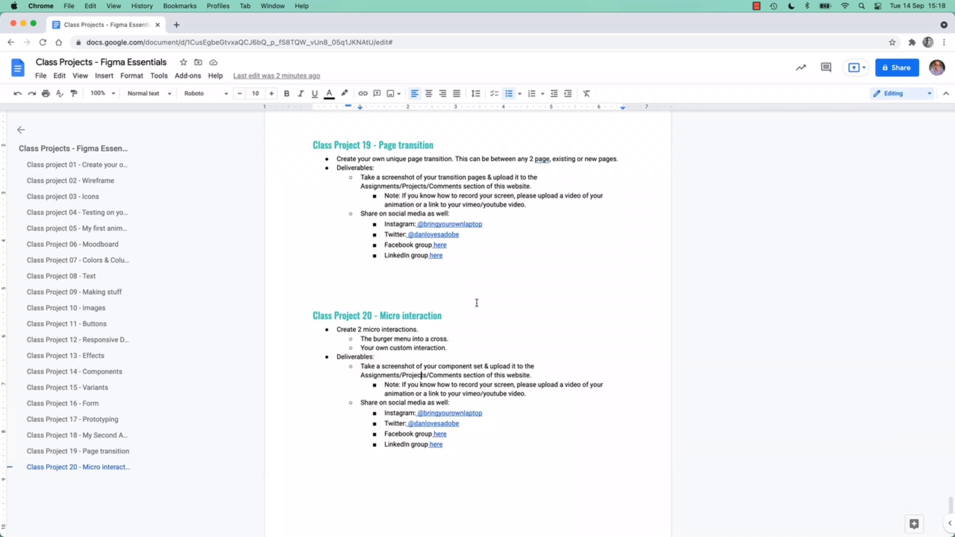
key("super+Tab")
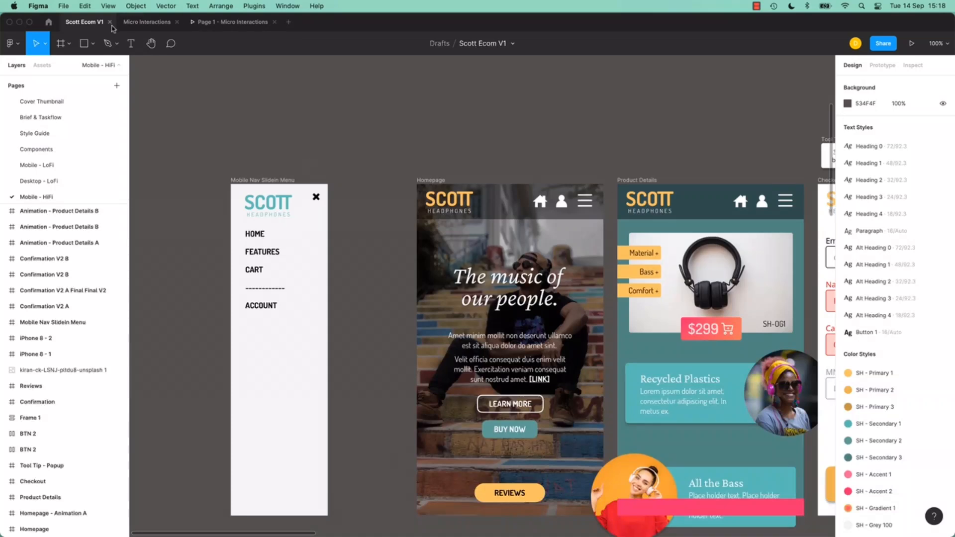
Review the menu icon component in the Micro Interactions file and test the toggle switch in its prototype.
left_click(139, 25)
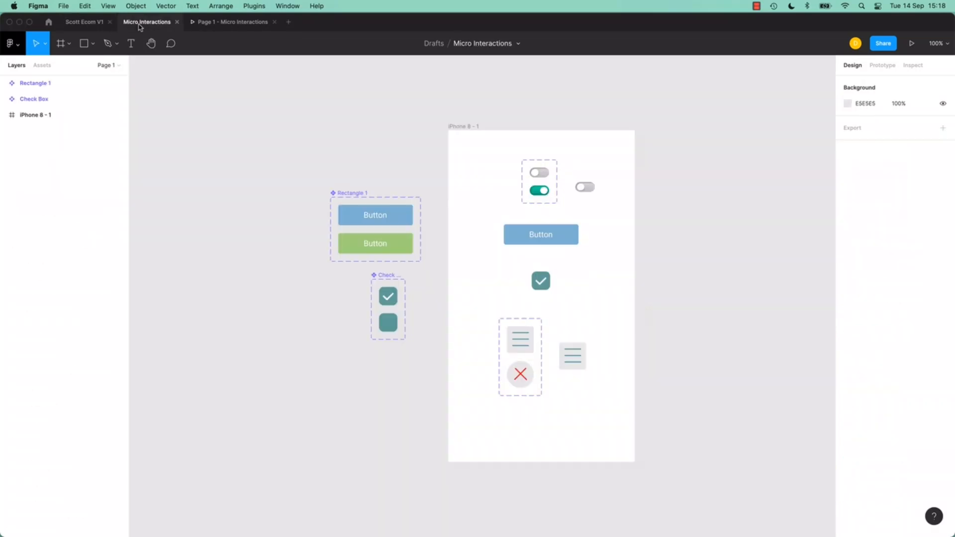
left_click(540, 358)
left_click(490, 425)
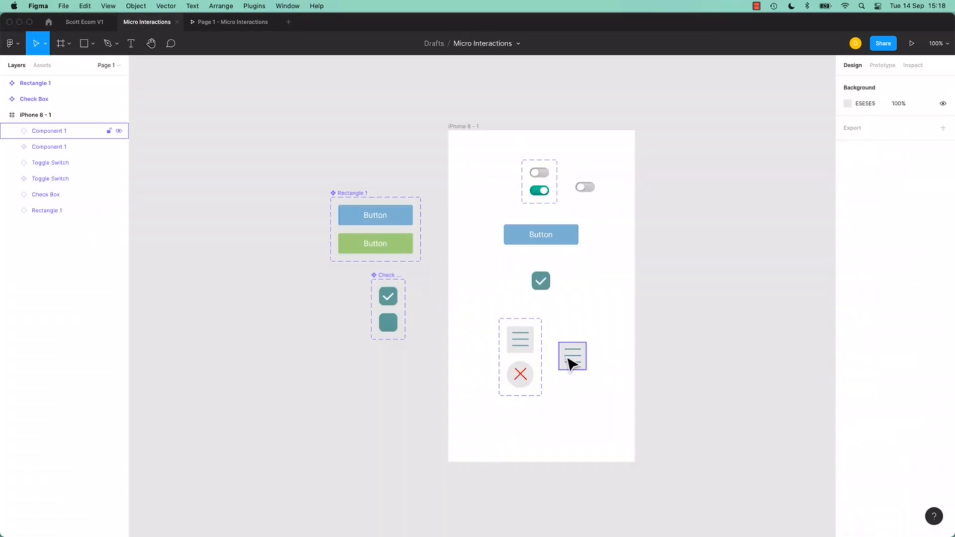
left_click(224, 22)
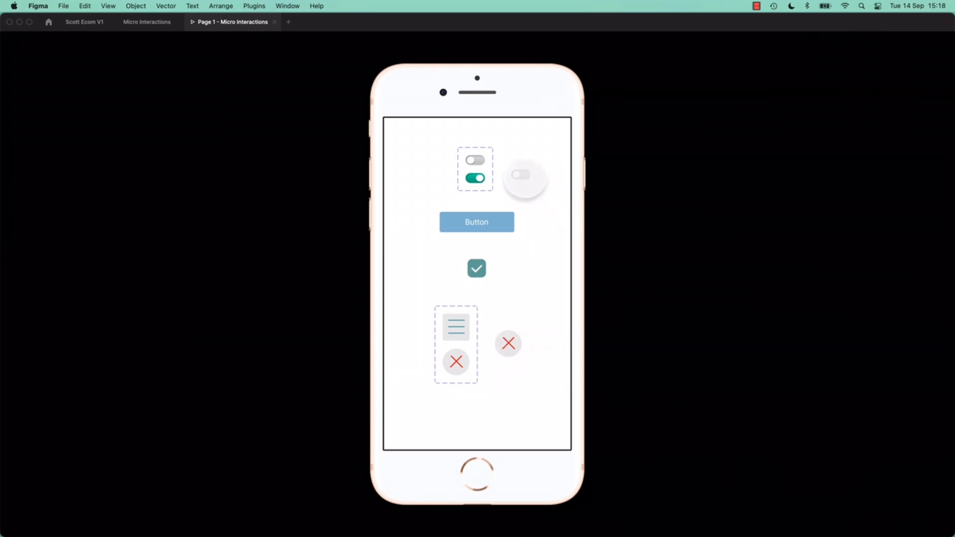
left_click(522, 176)
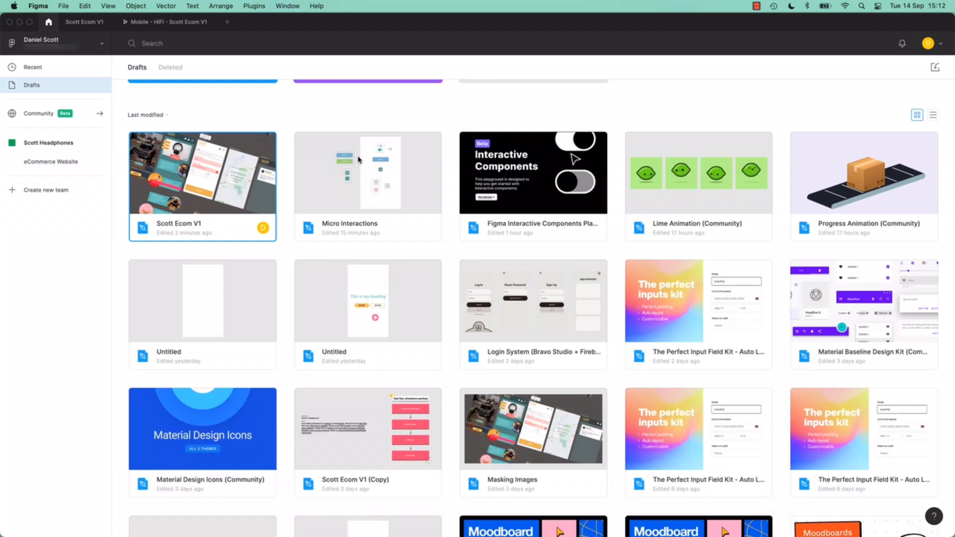
Compare the drafts' cover thumbnails, including Lime Animation, an Untitled file and Scott Ecom V1.
left_click(682, 176)
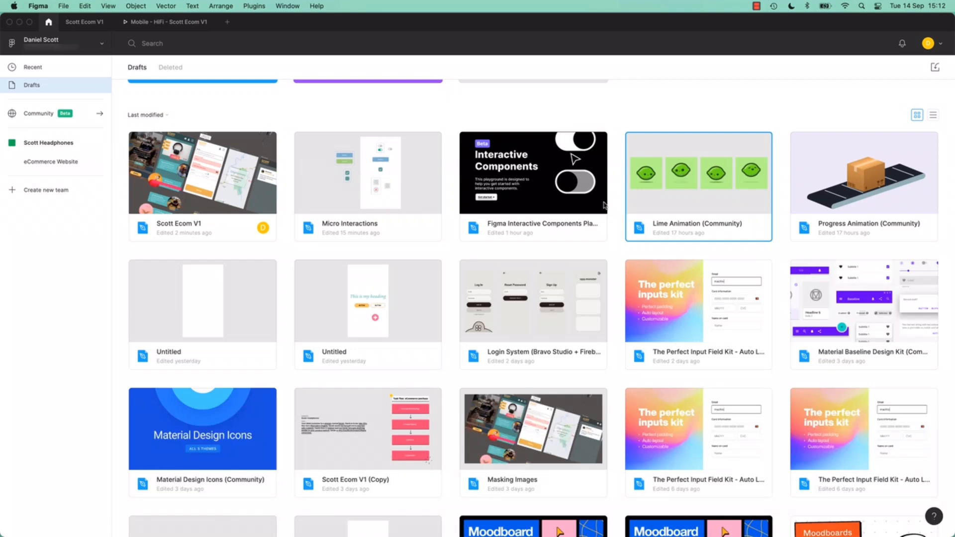
left_click(203, 296)
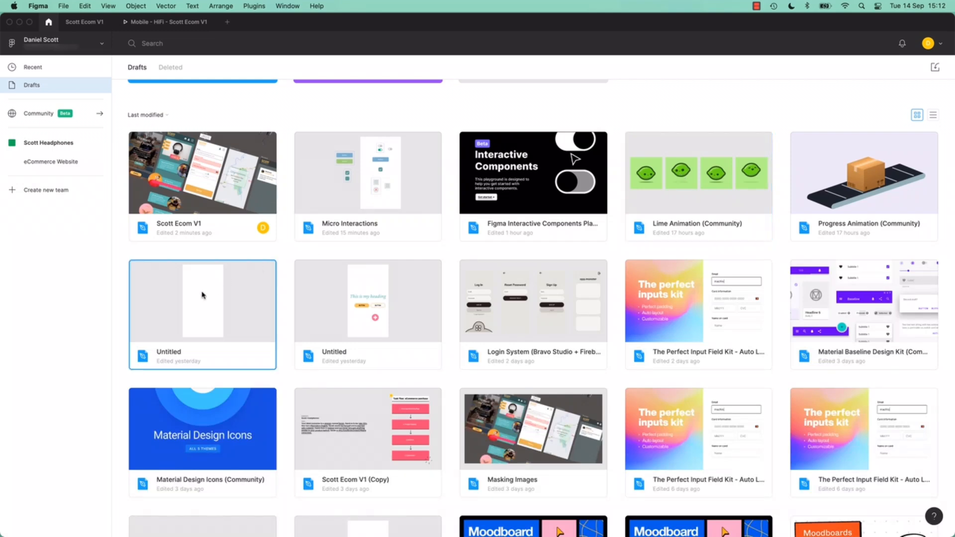
left_click(218, 194)
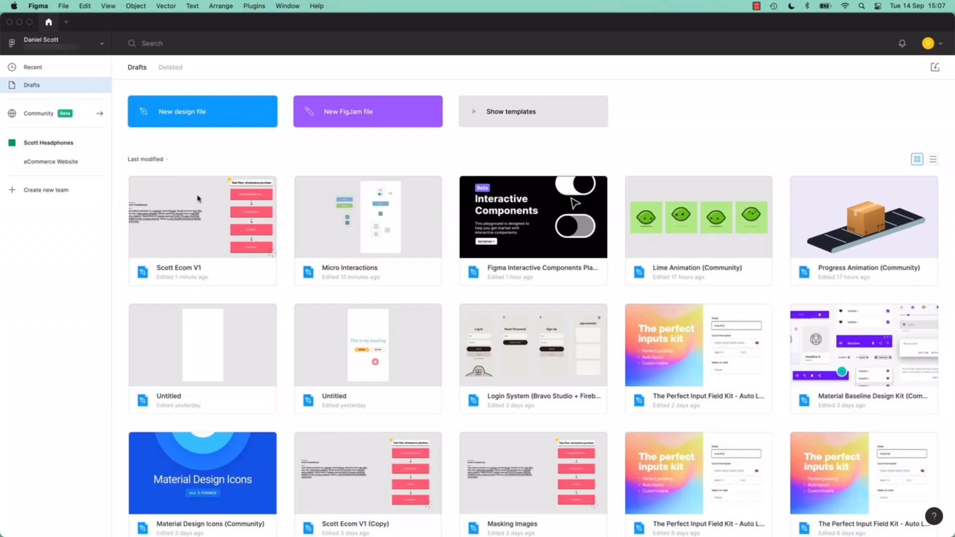
Browse all the draft thumbnails and open the Scott Ecom V1 design file.
scroll(462, 330, "down", 10)
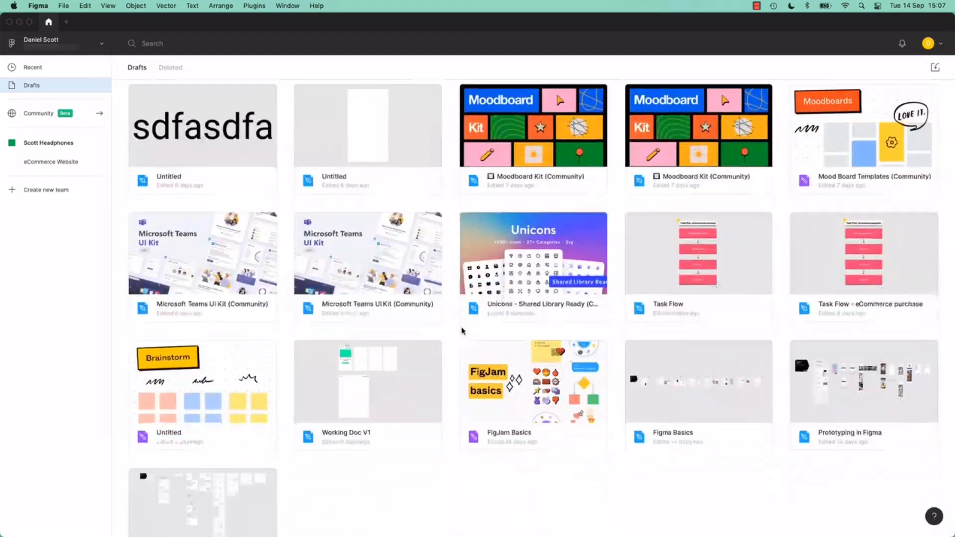
scroll(462, 330, "down", 2)
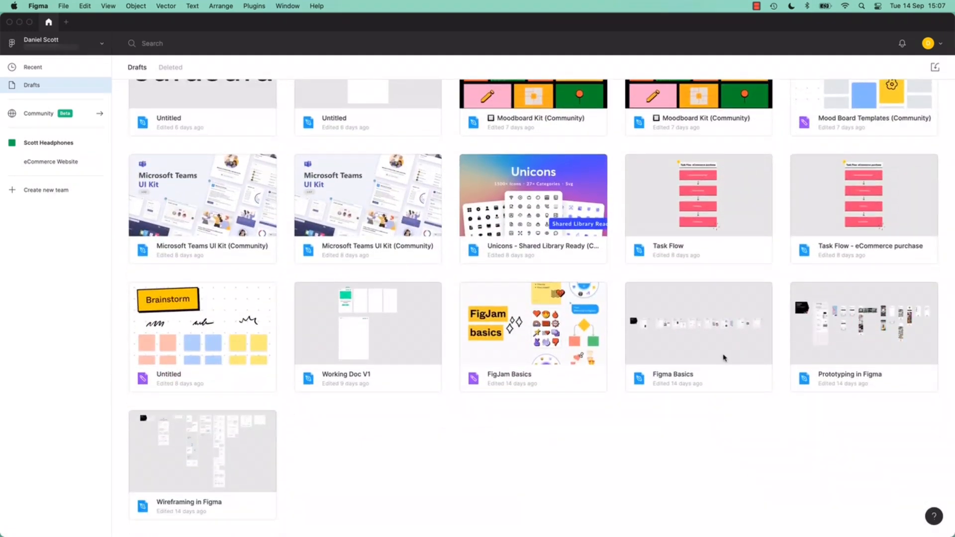
scroll(521, 370, "up", 12)
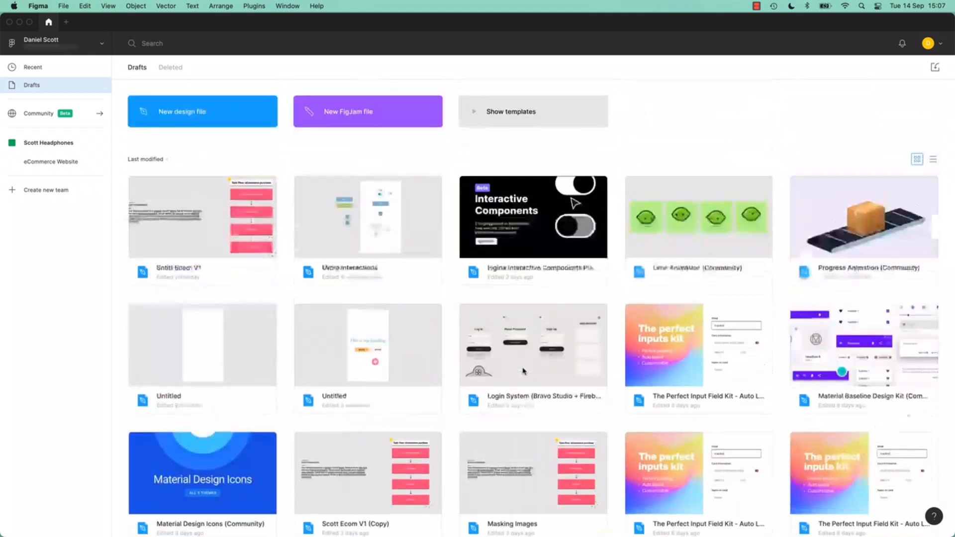
left_click(204, 241)
double_click(204, 240)
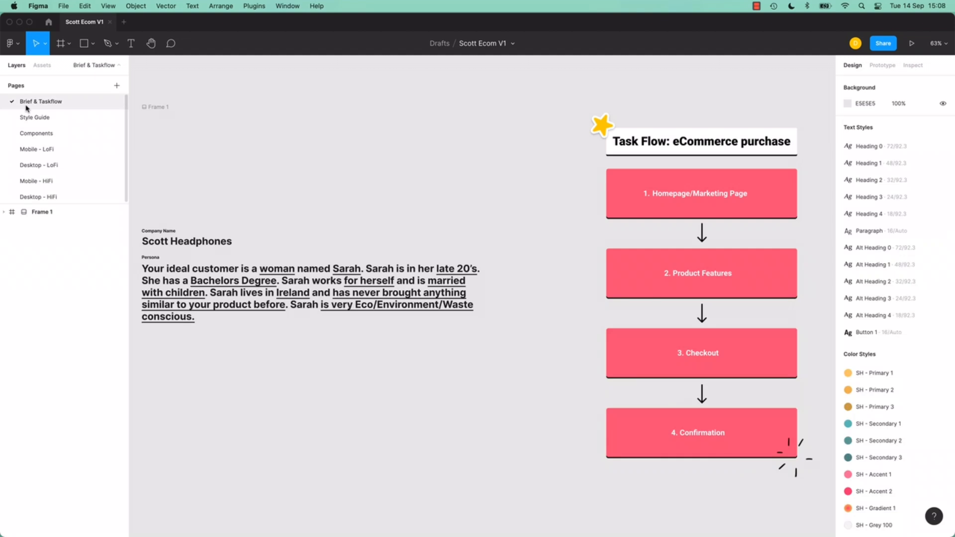
Try to set the Homepage frame on the Mobile - LoFi page as the file's thumbnail.
left_click(50, 150)
left_click(341, 422)
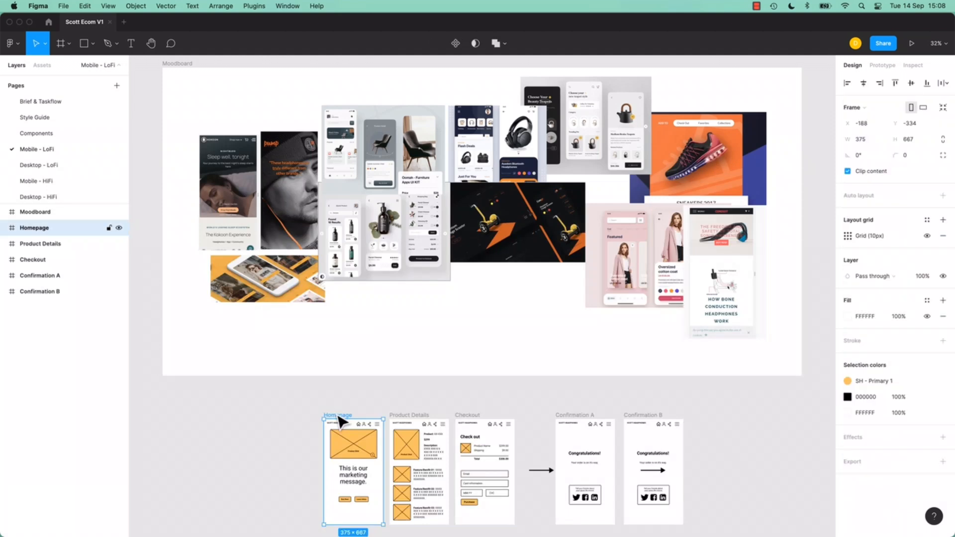
right_click(336, 417)
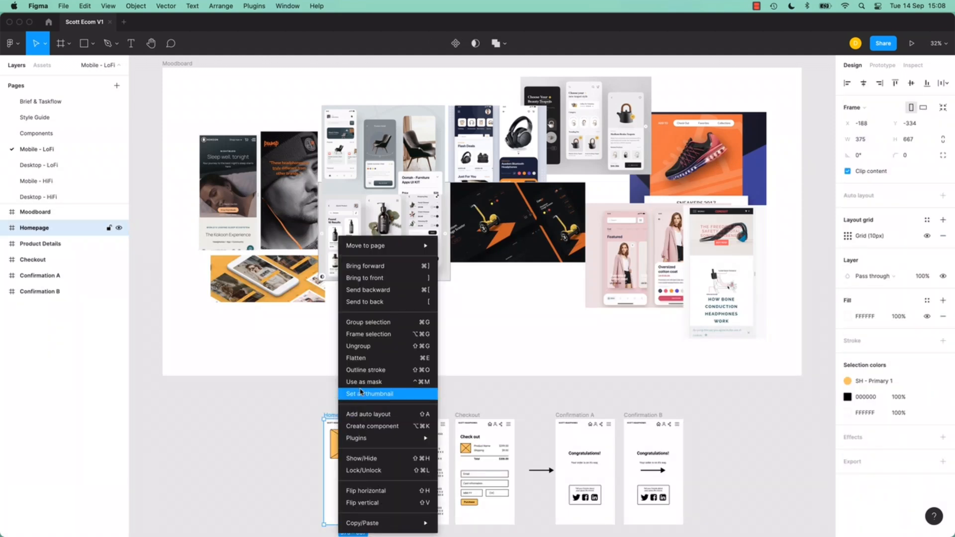
left_click(361, 394)
left_click(281, 411)
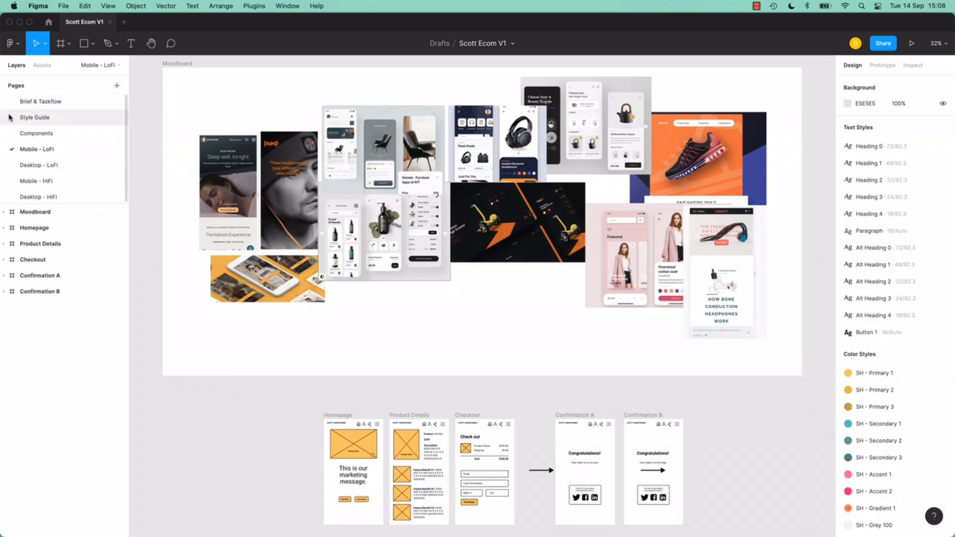
Create a new page named Cover Thumbnail and move it above Brief & Taskflow in the page order.
left_click(115, 85)
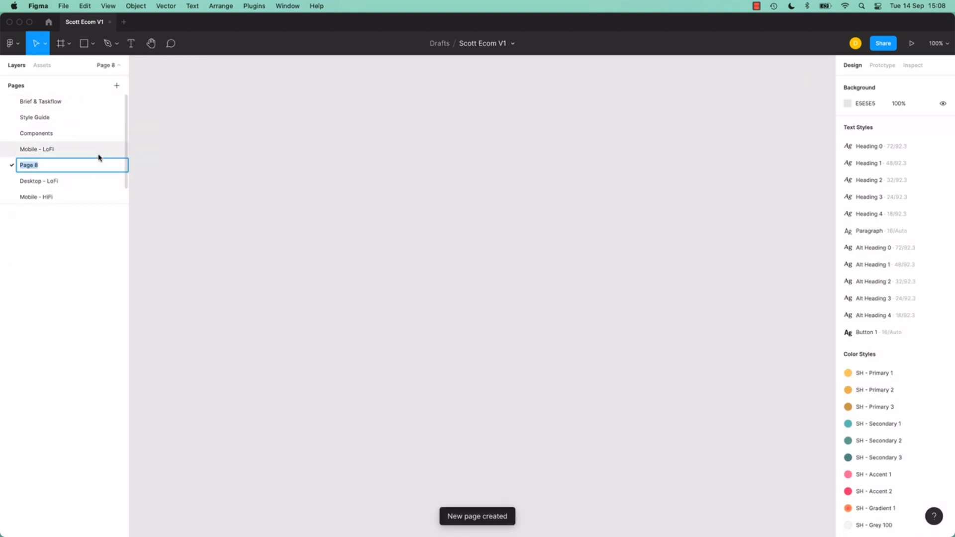
type("Cov")
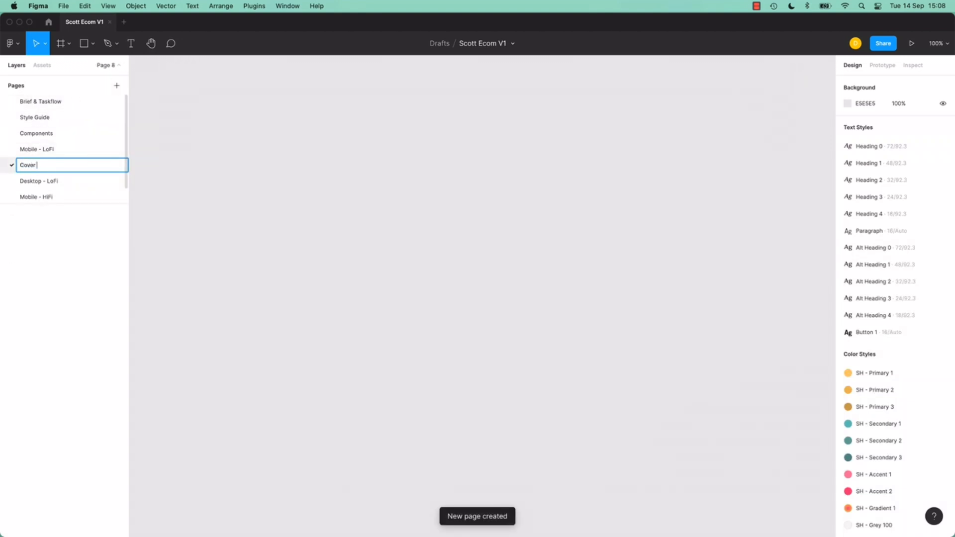
type("er Thumbna")
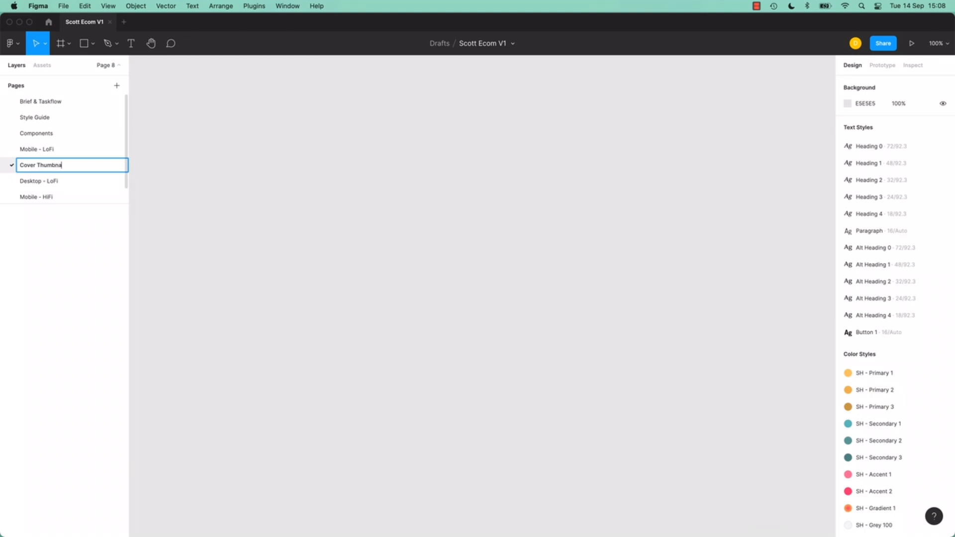
type("il")
key("Return")
left_click_drag(41, 167, 41, 102)
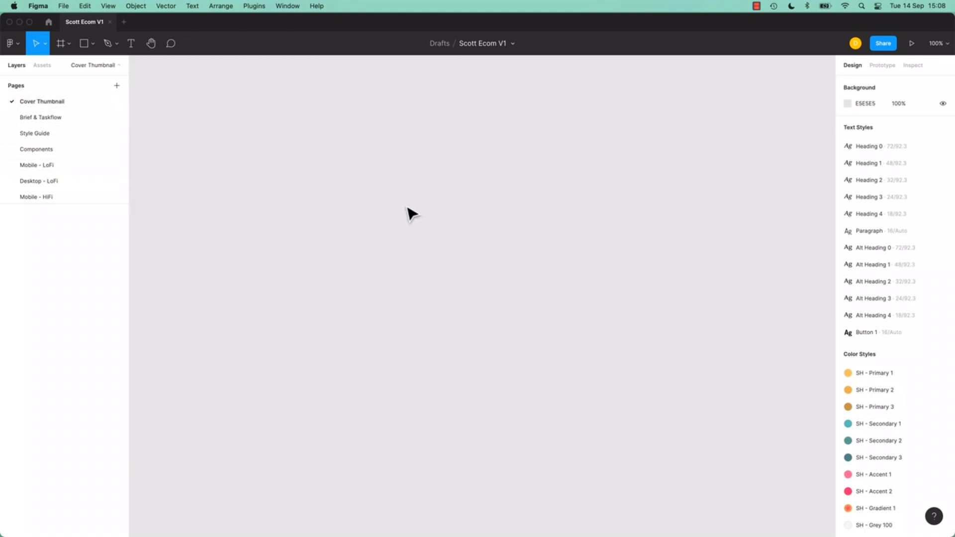
Add a 1920 × 960 Plugin / file cover frame to the Cover Thumbnail page and compare its shape with the draft thumbnails.
left_click(61, 43)
left_click(843, 217)
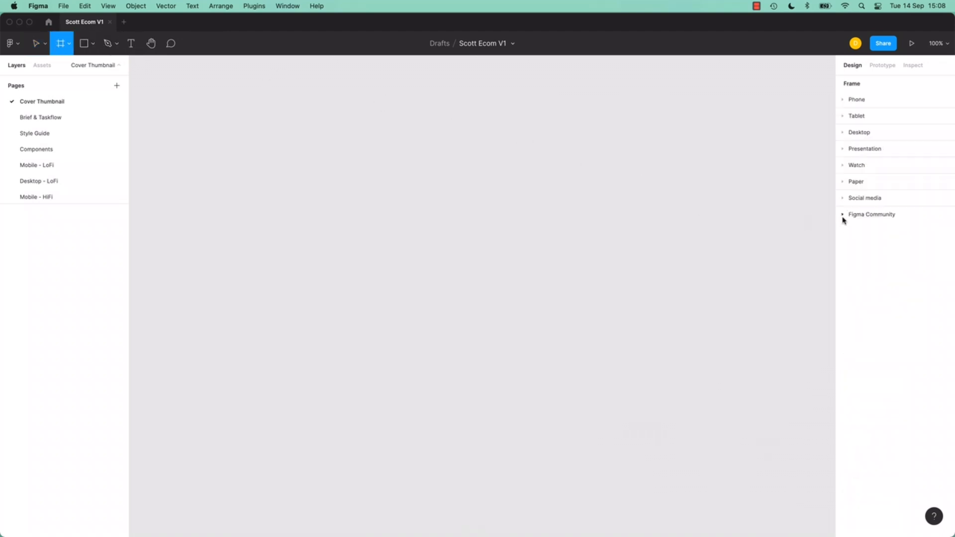
left_click(842, 217)
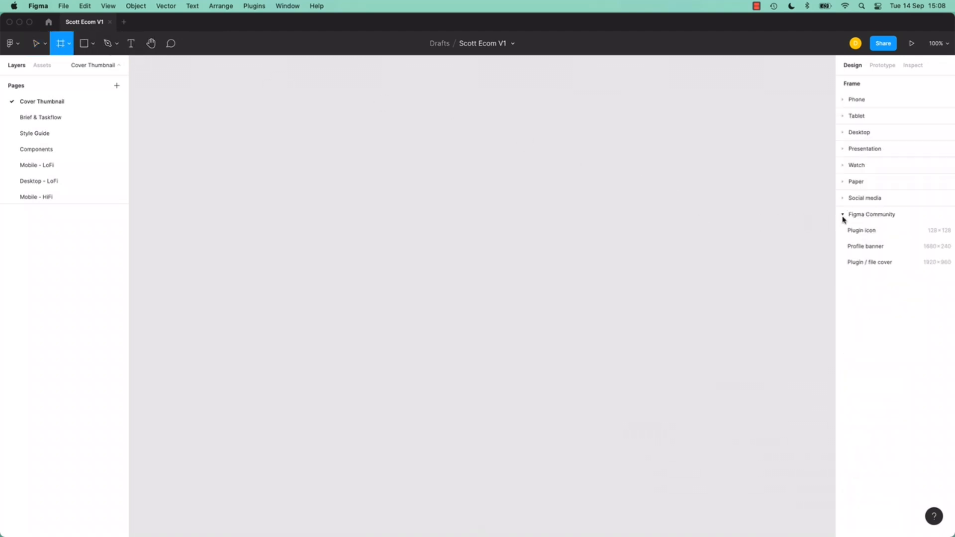
left_click(880, 263)
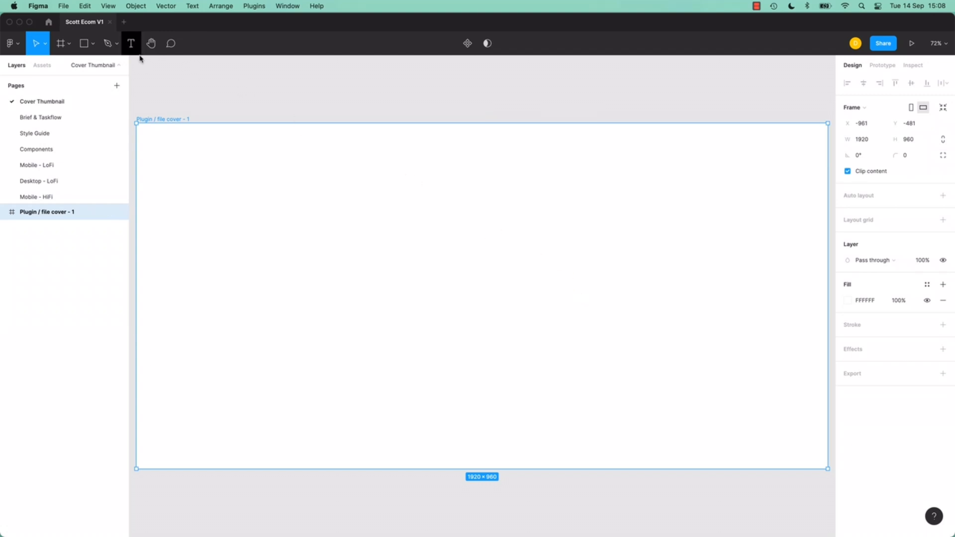
left_click(48, 21)
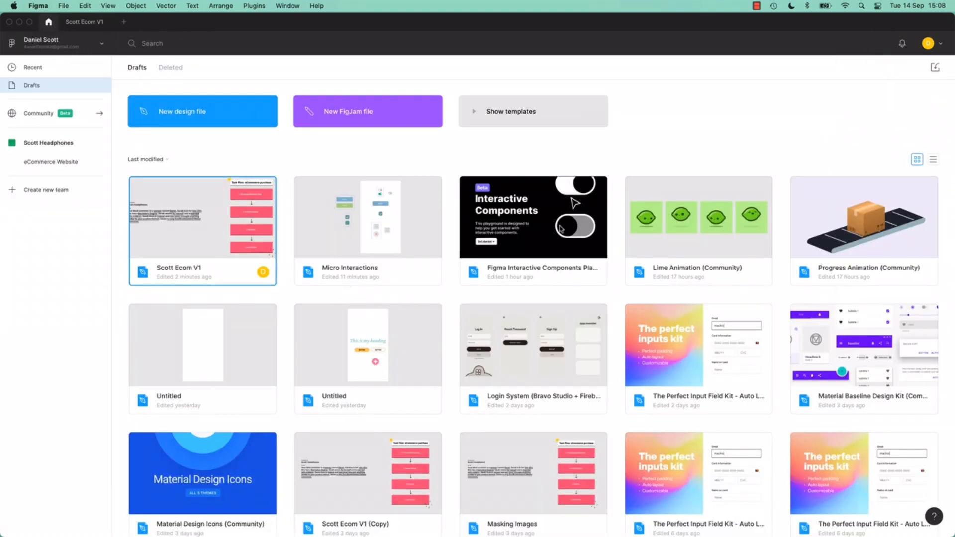
left_click(85, 23)
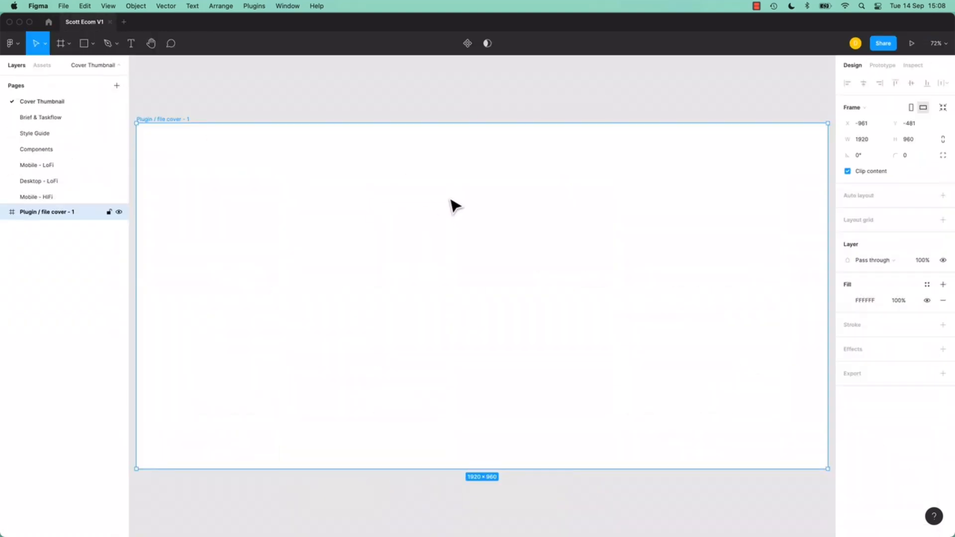
Capture a screenshot of the Mobile - HiFi canvas area showing the screens from Mobile Nav Slidein Menu to Reviews.
left_click(33, 197)
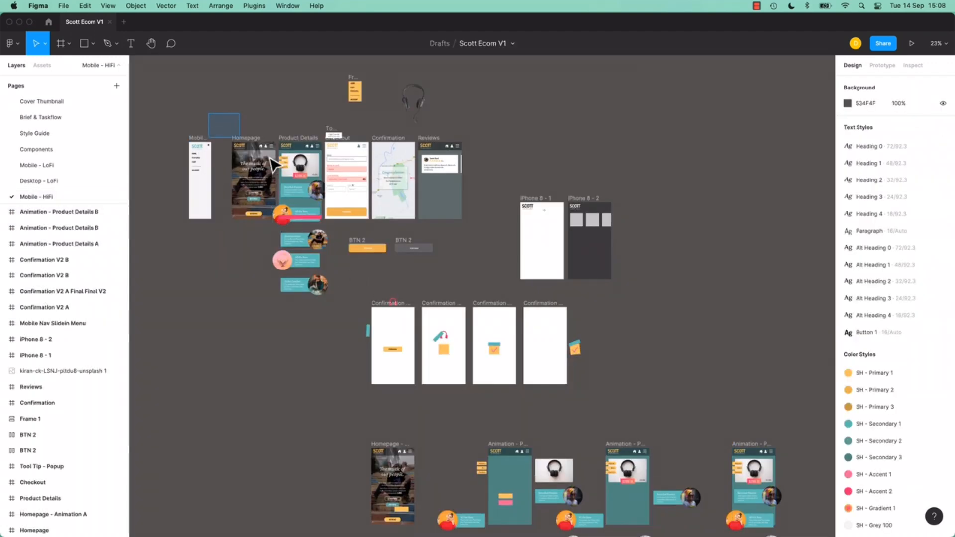
left_click_drag(208, 114, 503, 237)
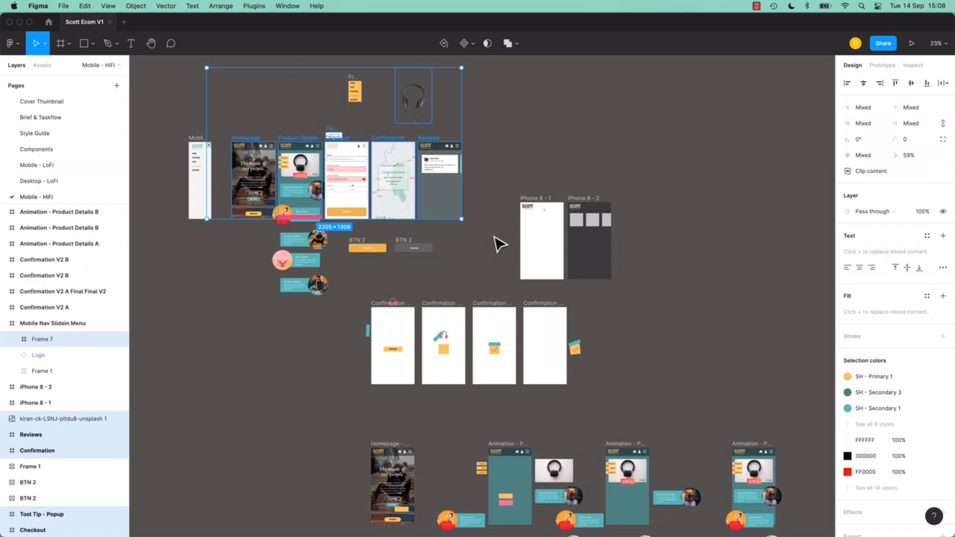
left_click(470, 264)
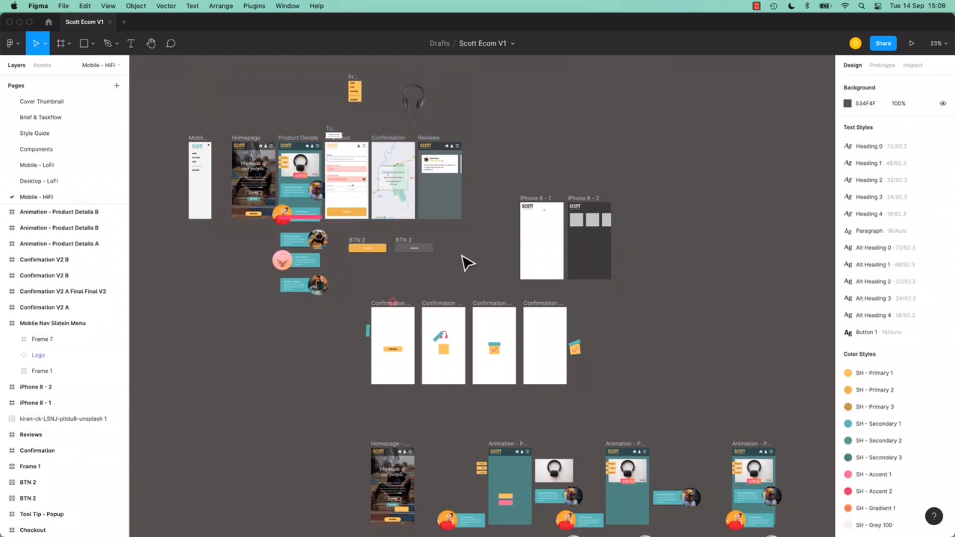
scroll(464, 262, "up", 5)
scroll(433, 245, "up", 5)
scroll(433, 245, "left", 5)
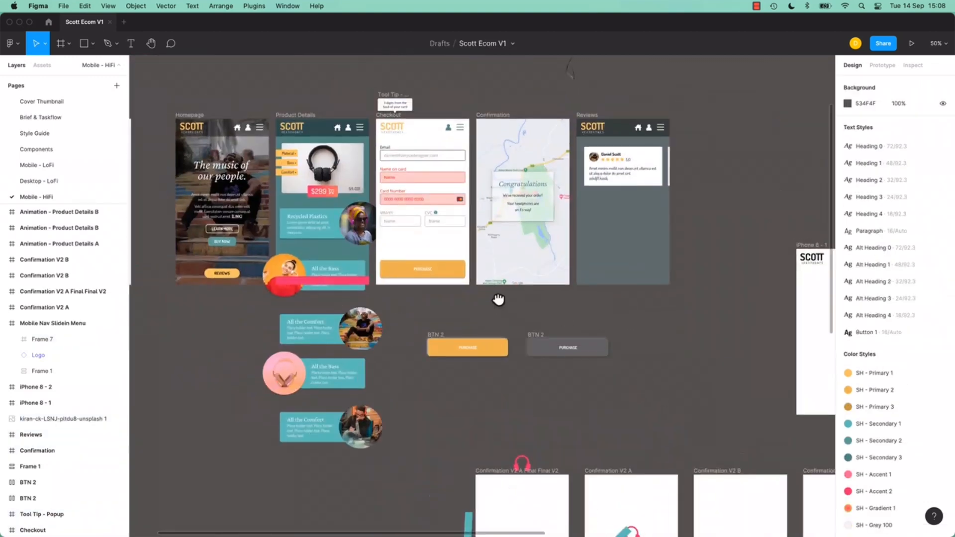
left_click_drag(248, 155, 682, 367)
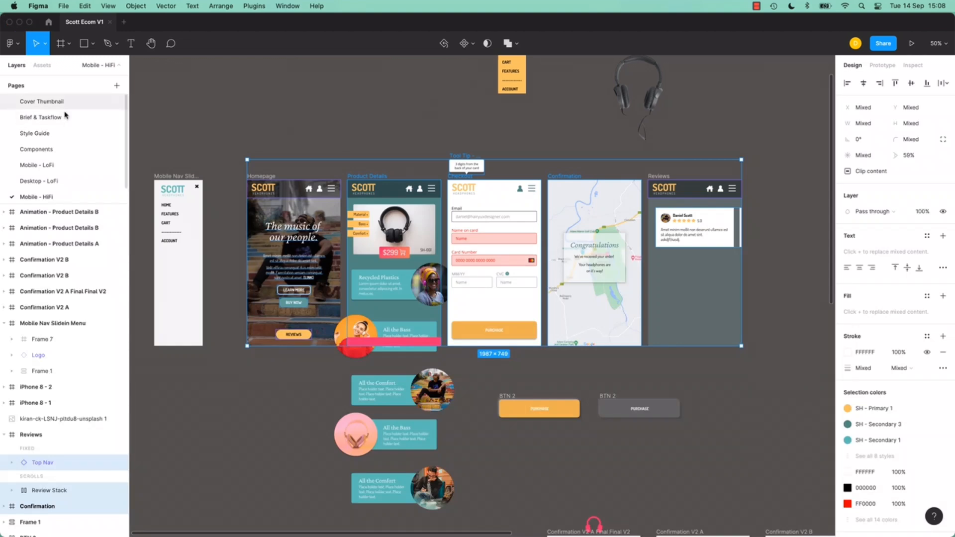
left_click(308, 133)
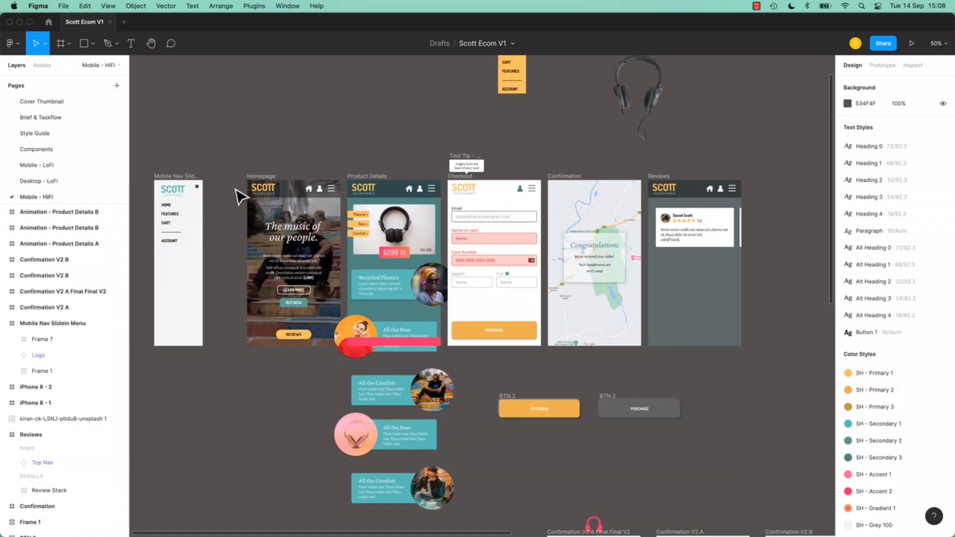
key("super+shift+4")
left_click_drag(144, 65, 806, 528)
Import the newest screenshot, Screenshot 2021-09-14 at 15.09.03, and place it inside the cover frame on the Cover Thumbnail page.
left_click(43, 102)
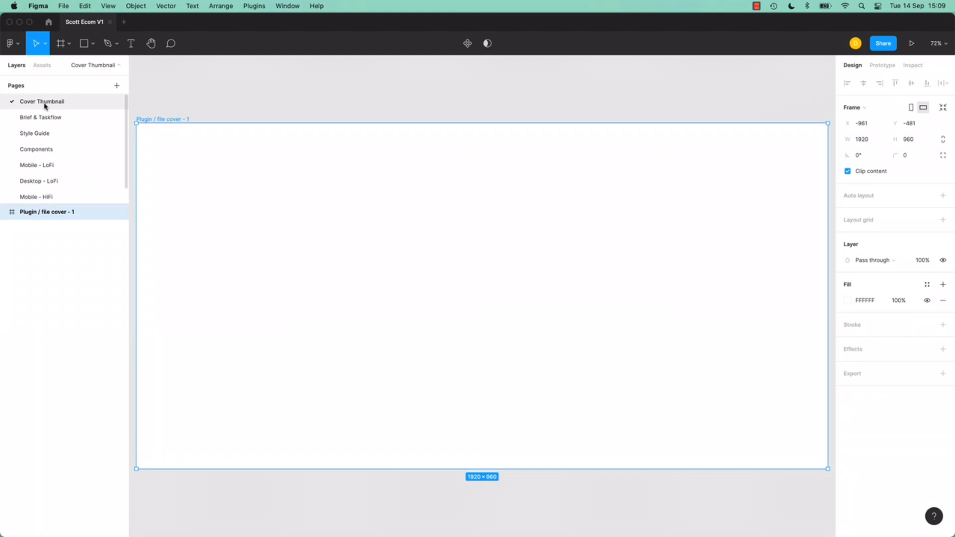
left_click(314, 122)
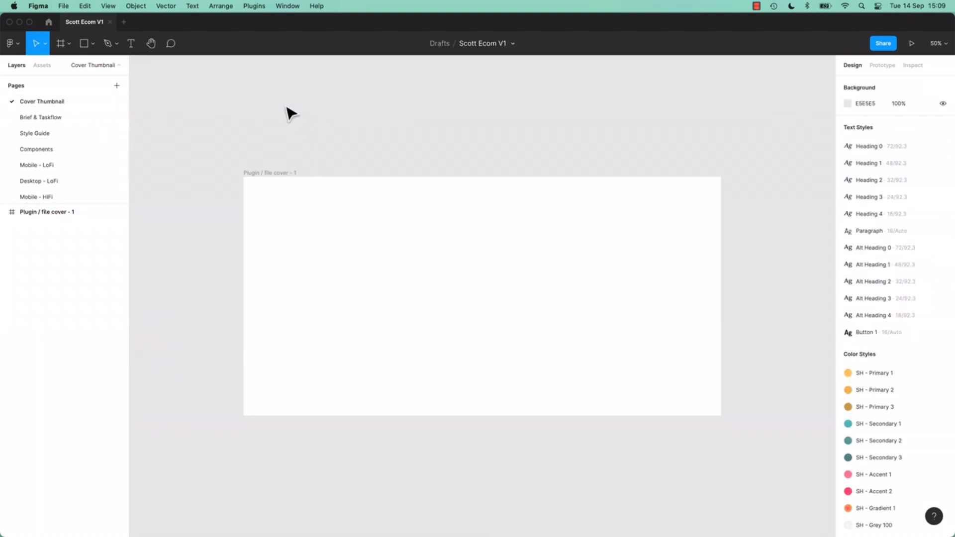
key("super+shift+k")
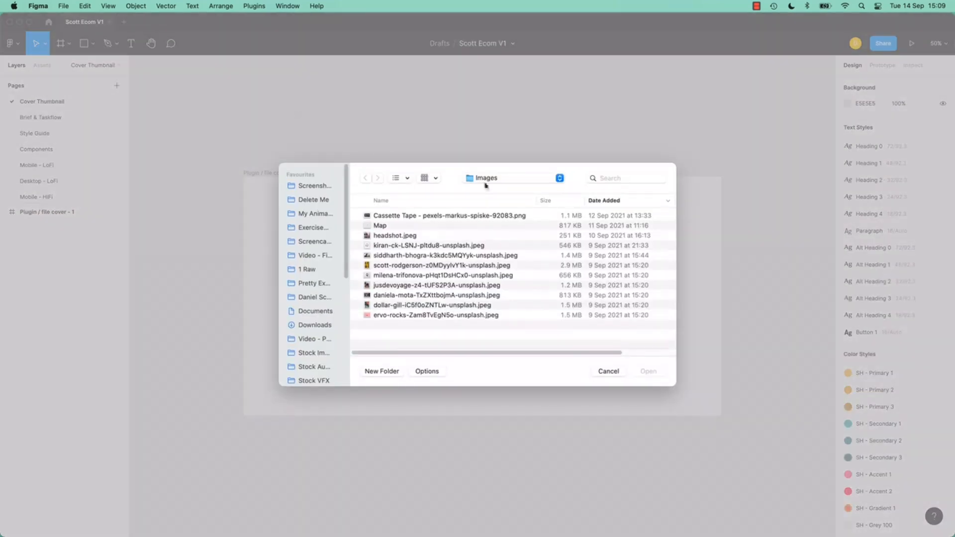
left_click(326, 190)
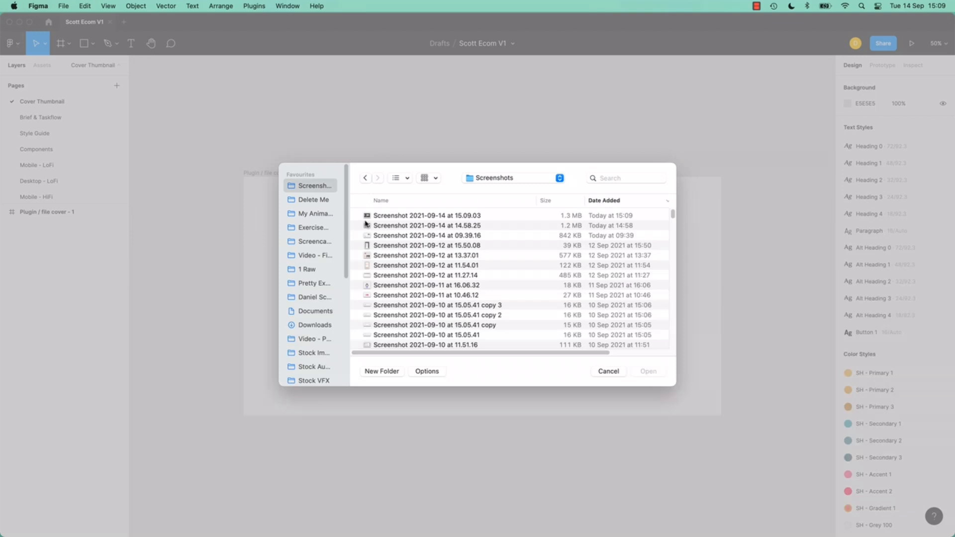
left_click(396, 217)
left_click(649, 372)
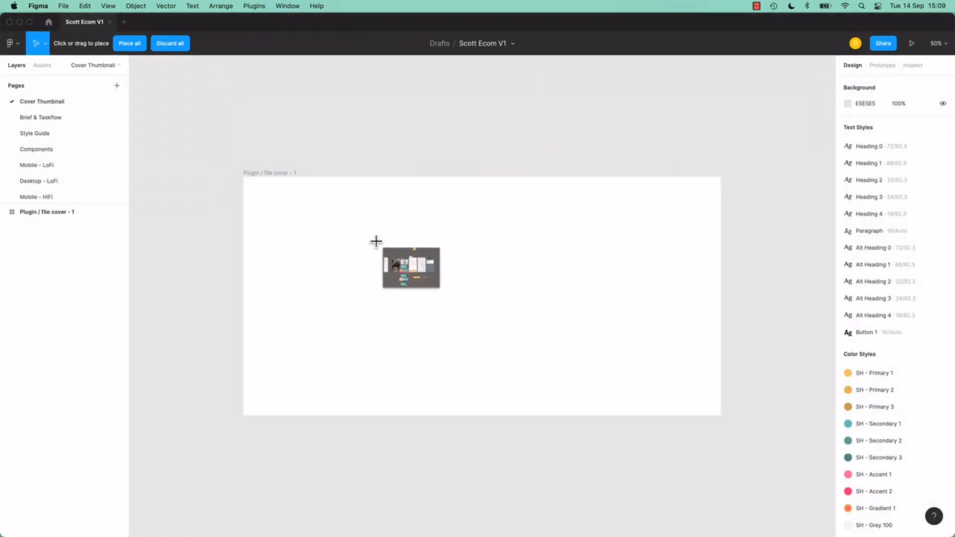
left_click(230, 132)
left_click_drag(315, 160, 535, 323)
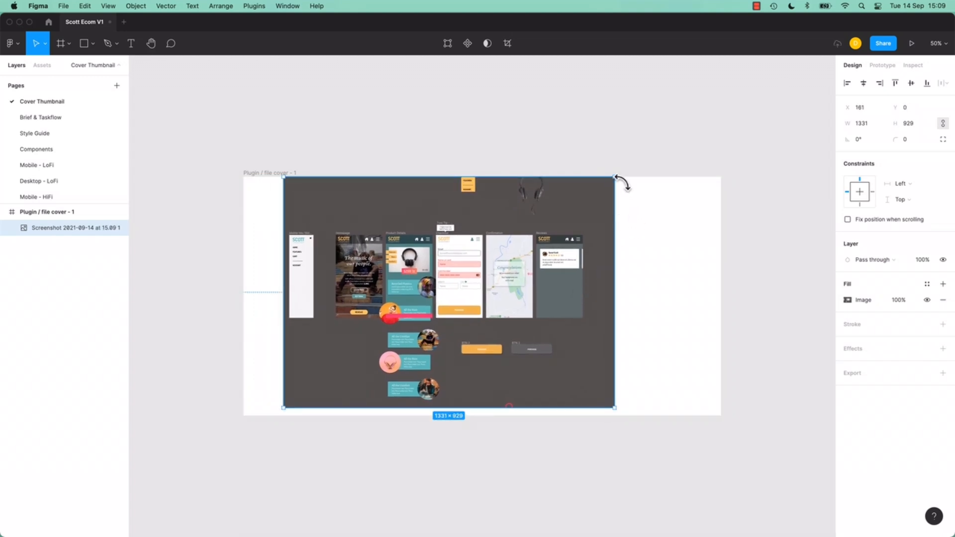
Enlarge the placed screenshot to about 2183 × 1524, rotate it to about -18°, and reposition it over the cover frame.
left_click_drag(618, 171, 880, 173)
left_click_drag(793, 143, 790, 127)
left_click_drag(675, 221, 548, 266)
key("super+minus")
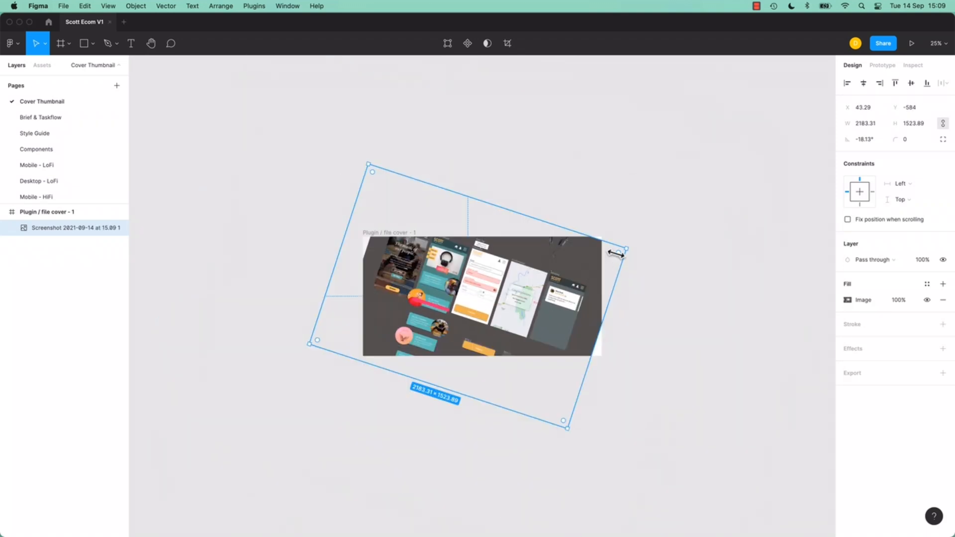
Enlarge the screenshot to about 2520 × 1759, reduce its tilt to about -12.4°, and shift it so it fills the cover frame.
left_click_drag(626, 249, 664, 231)
left_click_drag(541, 282, 531, 295)
left_click_drag(667, 246, 667, 226)
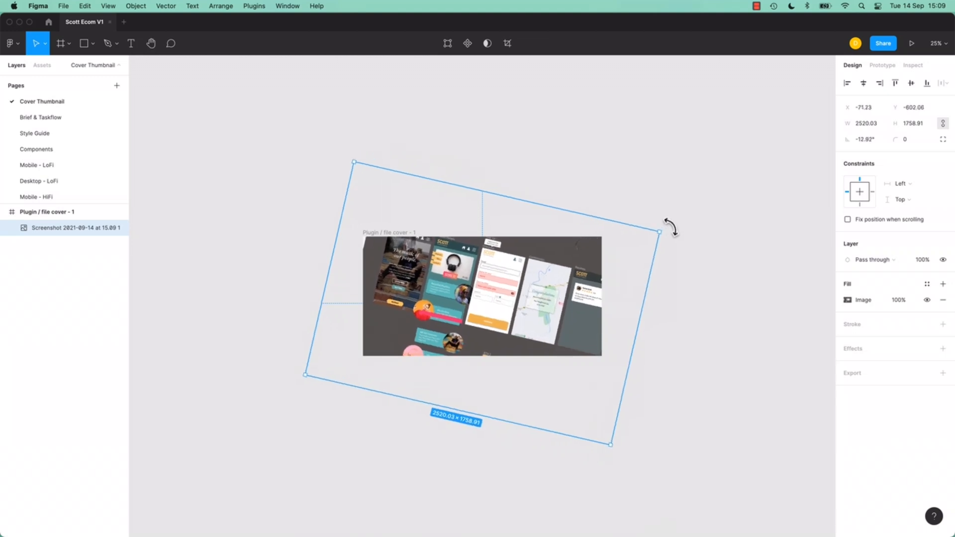
left_click_drag(580, 282, 546, 286)
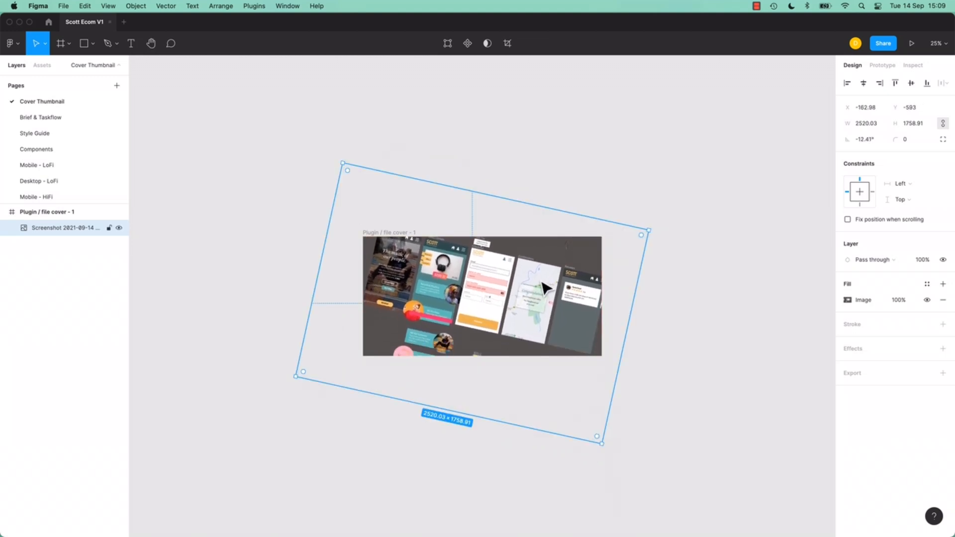
left_click(620, 252)
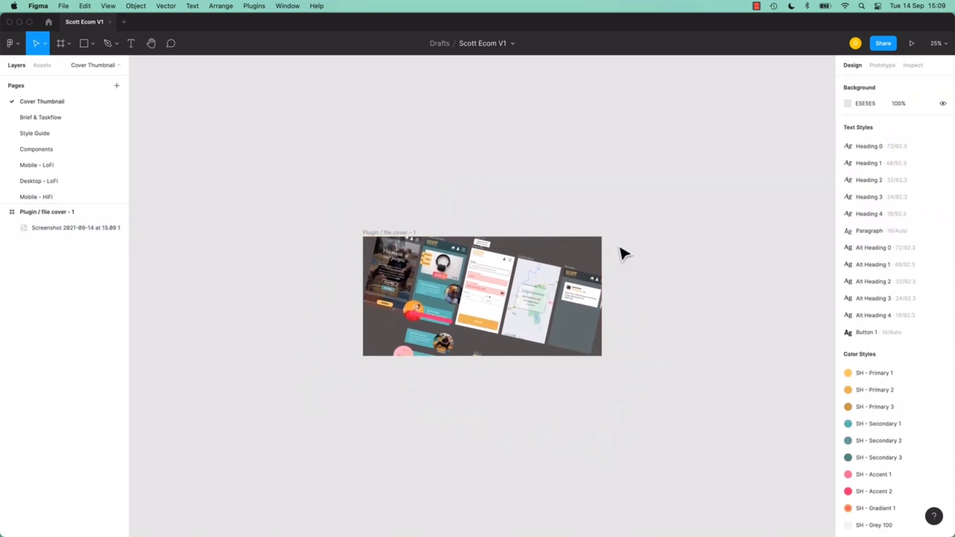
Reselect the screenshot inside the cover frame and rotate it slightly further clockwise.
left_click(551, 330)
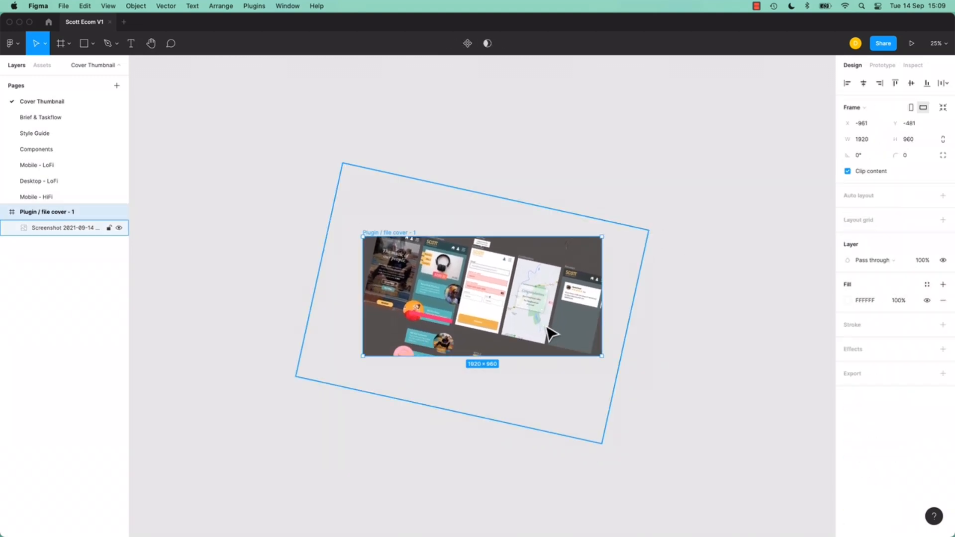
double_click(567, 271)
left_click_drag(654, 229, 656, 242)
left_click(547, 195)
left_click(547, 195)
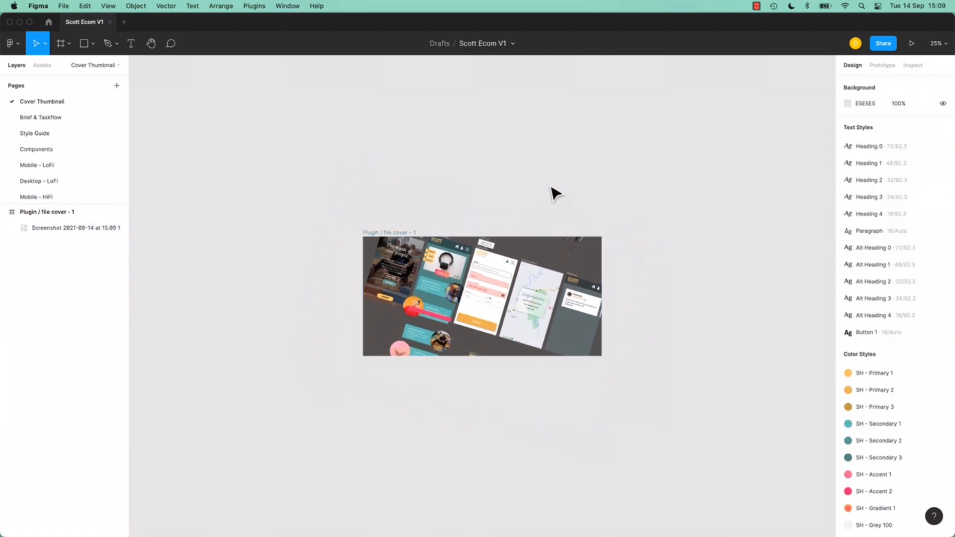
Set the Plugin / file cover frame as the file's thumbnail and check the Scott Ecom V1 preview in Drafts.
right_click(381, 236)
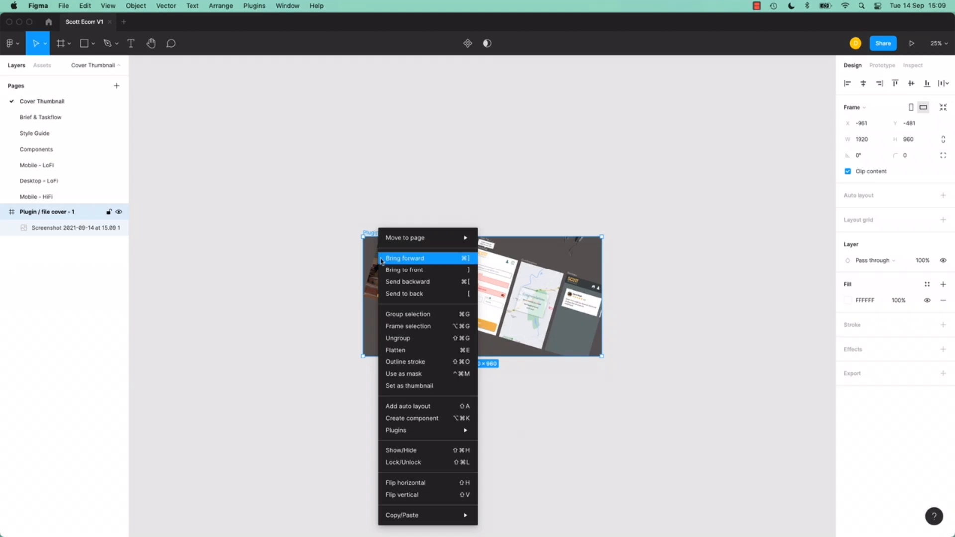
left_click(404, 386)
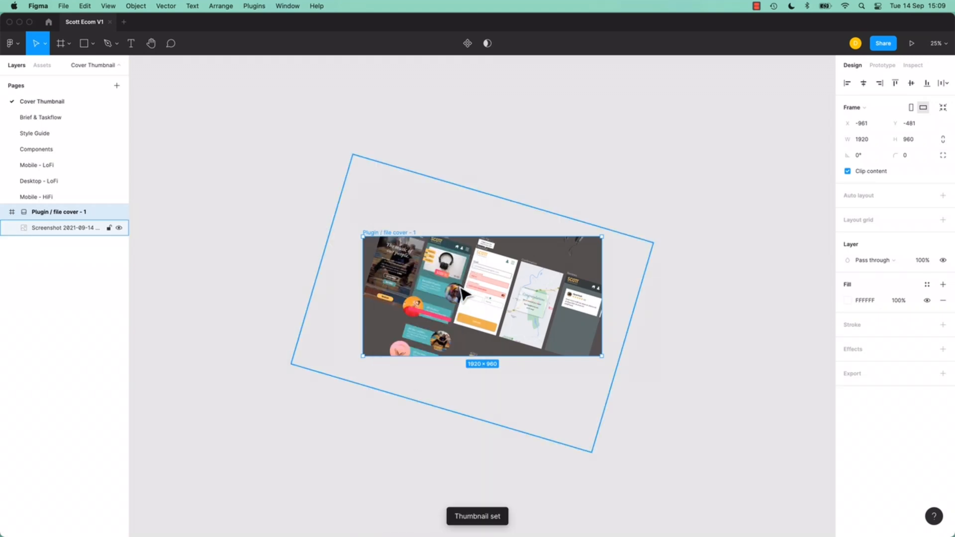
key("plus")
key("plus")
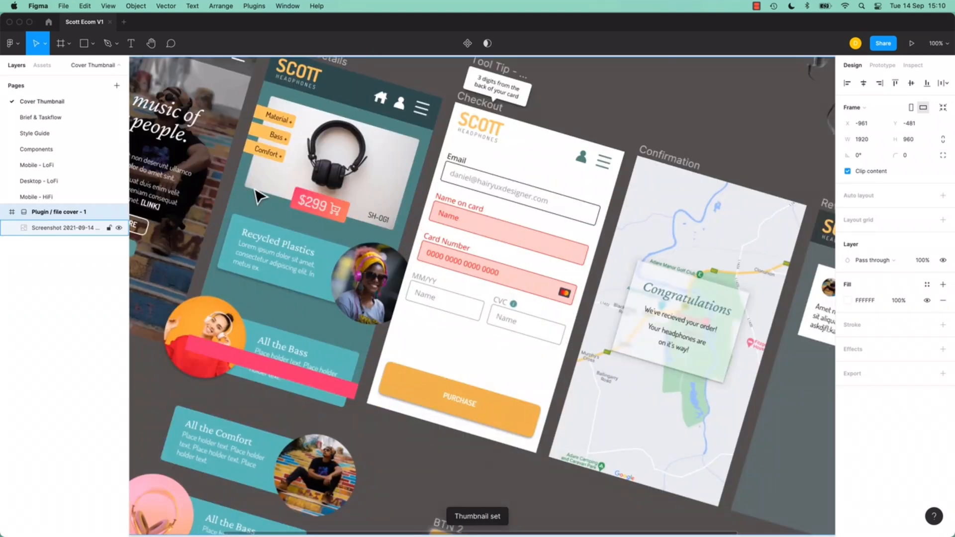
left_click_drag(203, 167, 596, 444)
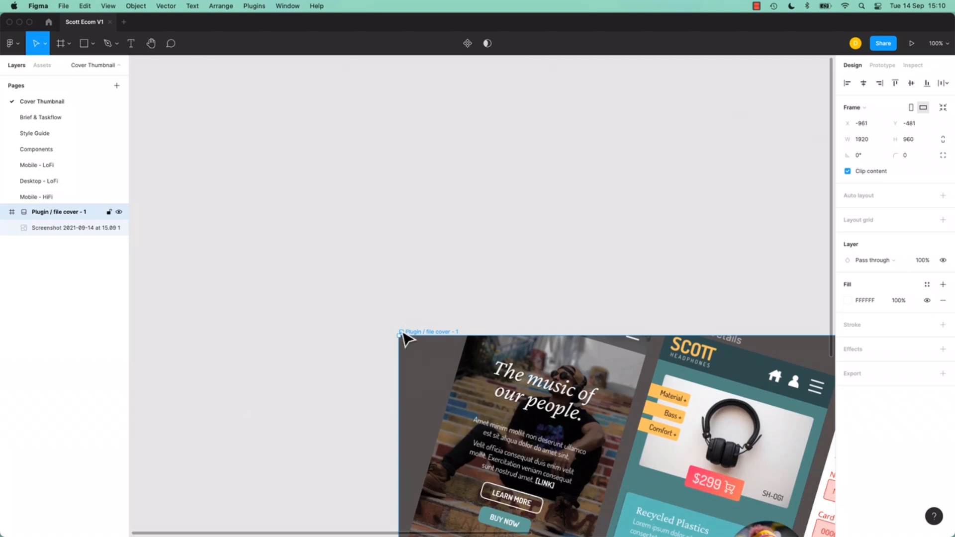
left_click(290, 396)
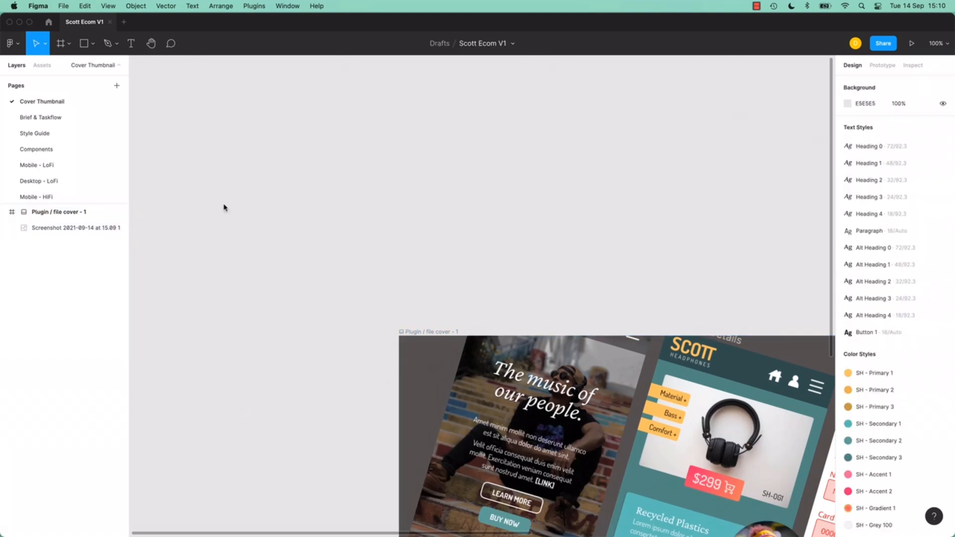
left_click(50, 23)
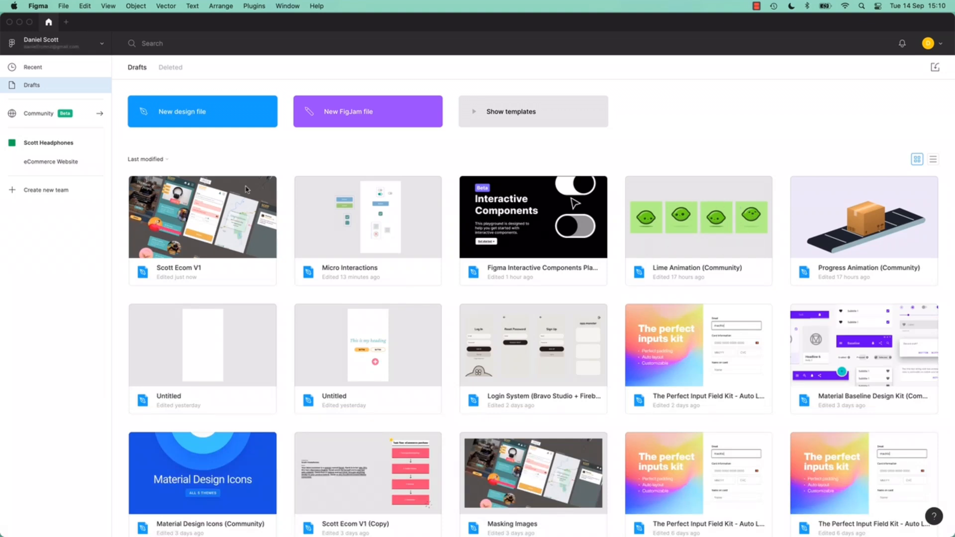
Reopen Scott Ecom V1, preview the Cover Thumbnail page as a prototype, and return to the design file.
double_click(202, 225)
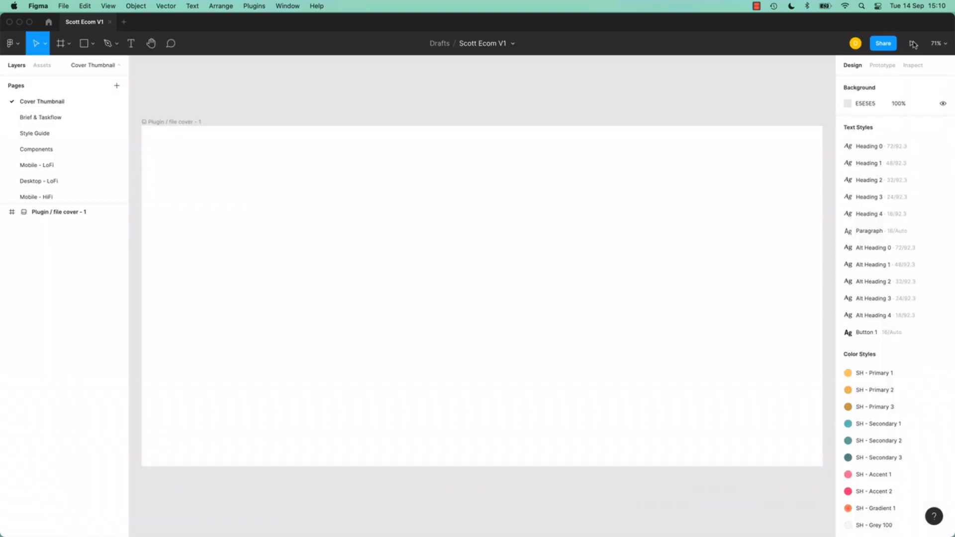
left_click(913, 44)
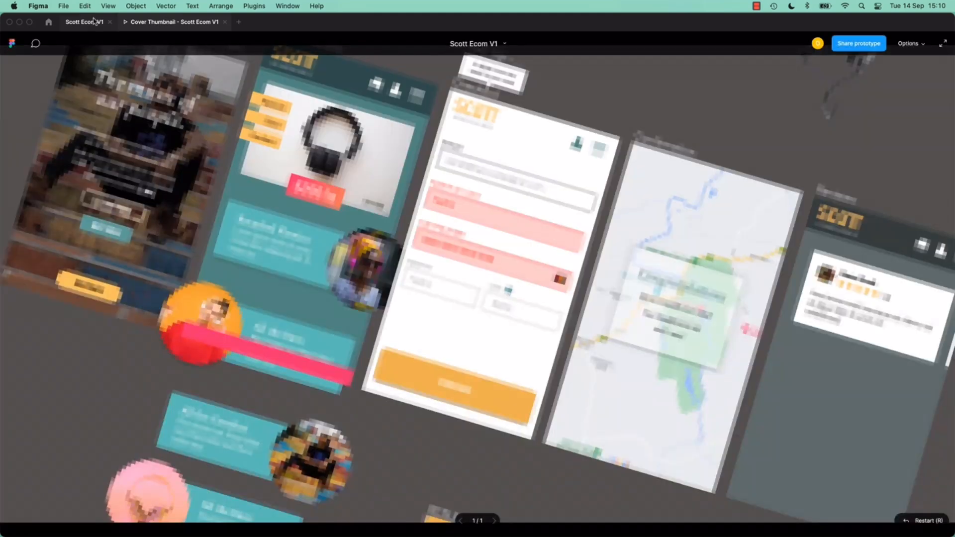
left_click(93, 23)
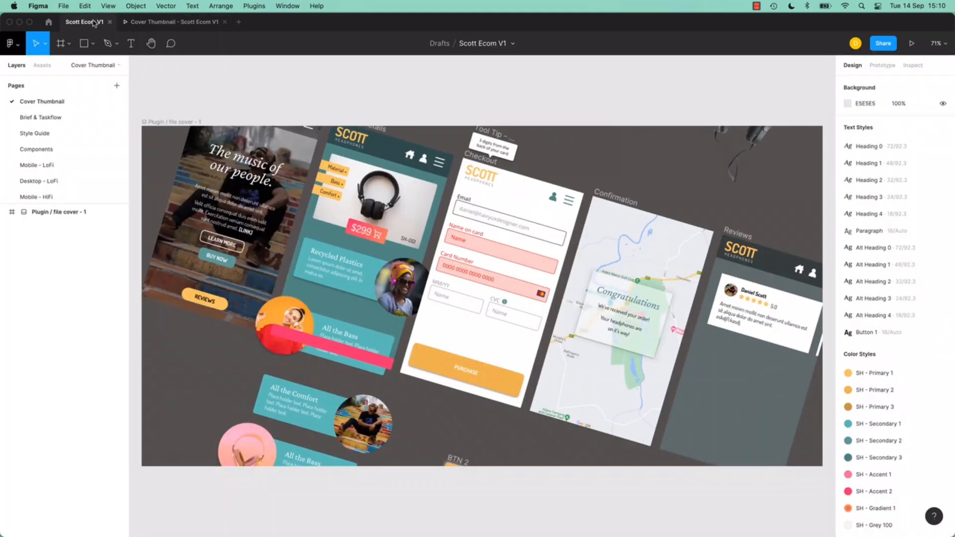
Switch to the Mobile - HiFi page and present the prototype from its Homepage frame.
left_click(38, 165)
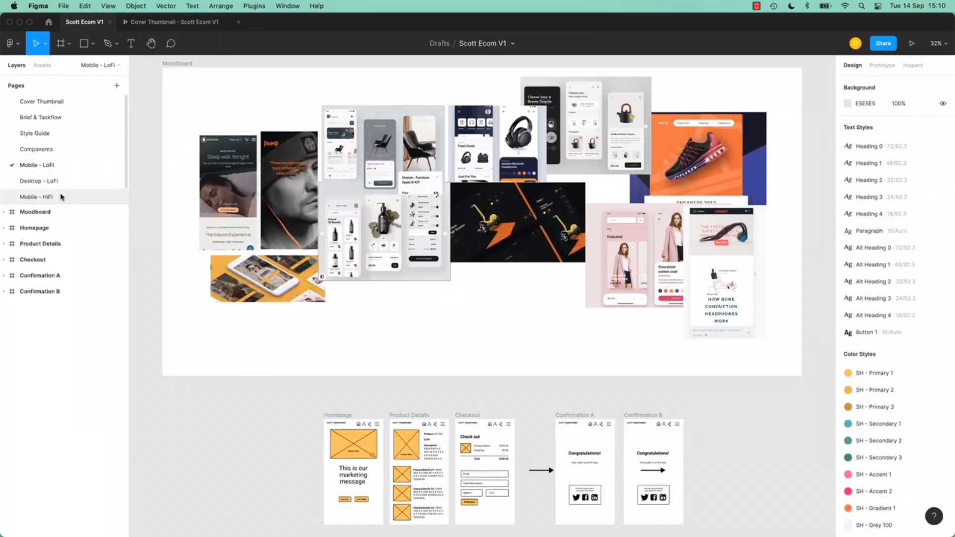
left_click(62, 197)
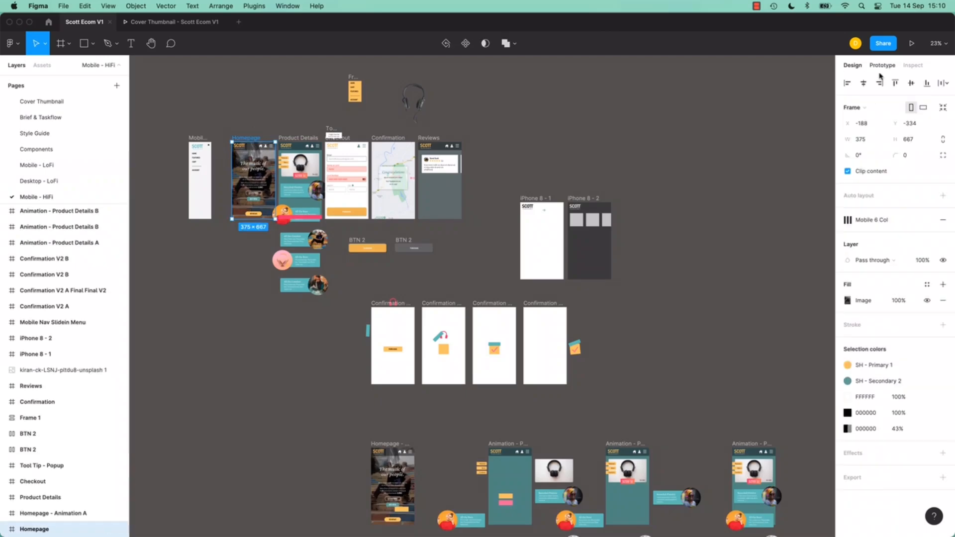
left_click(912, 43)
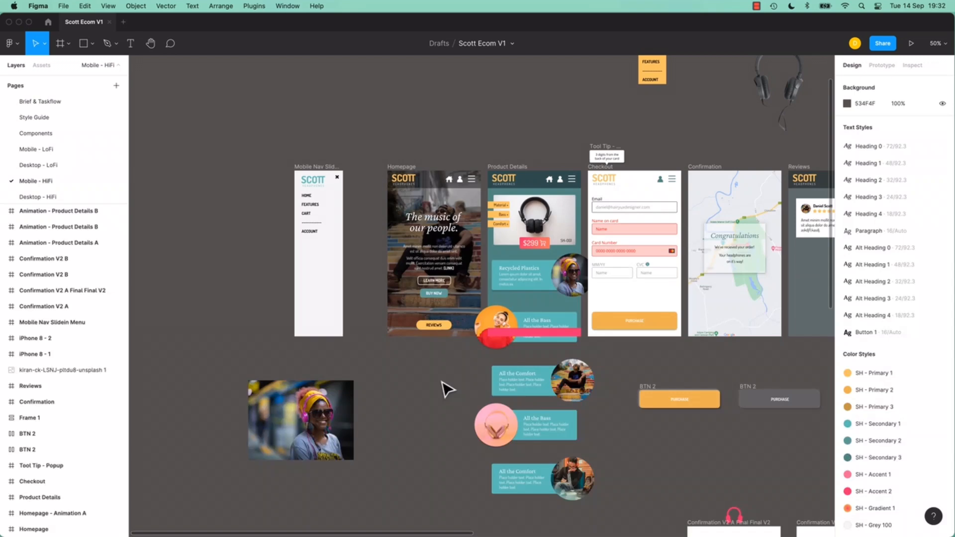
Select the Scott Headphones logo in the Mobile Nav Slidein Menu frame and add an export setting to it.
key("shift+0")
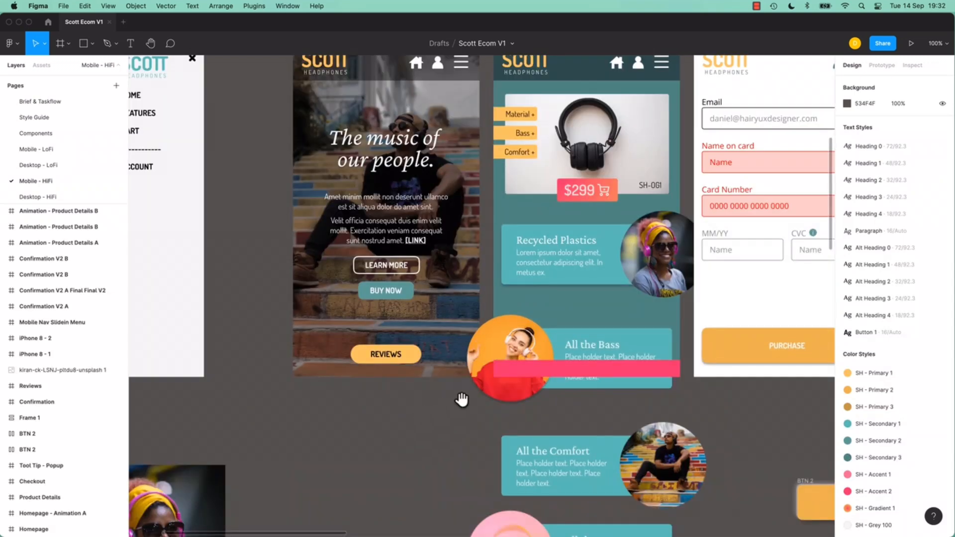
left_click_drag(461, 401, 392, 484)
left_click_drag(269, 326, 666, 334)
left_click(477, 168)
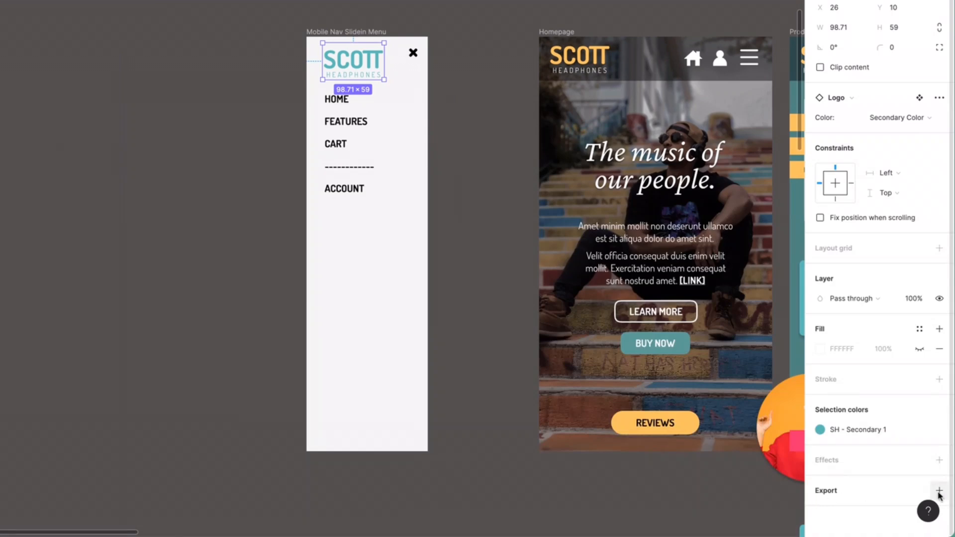
left_click(940, 491)
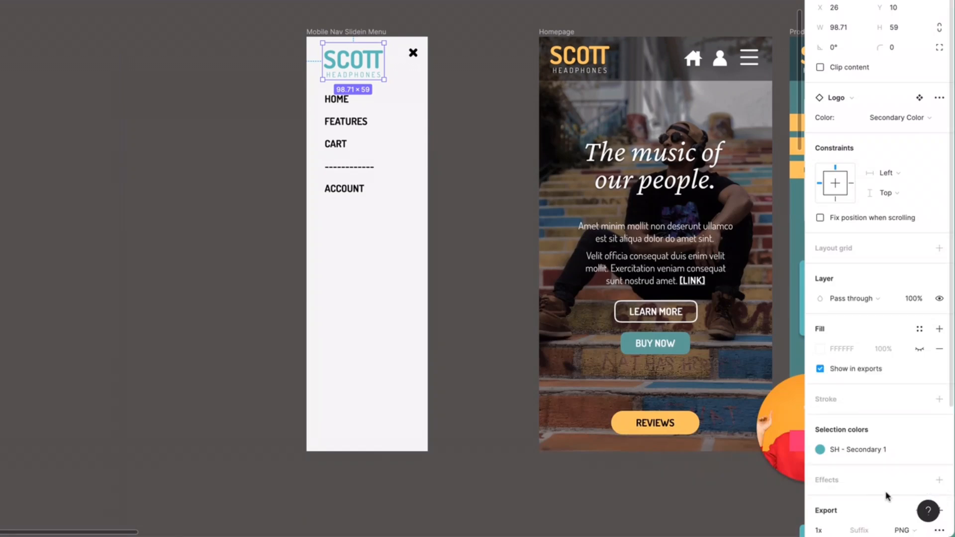
scroll(861, 487, "down", 4)
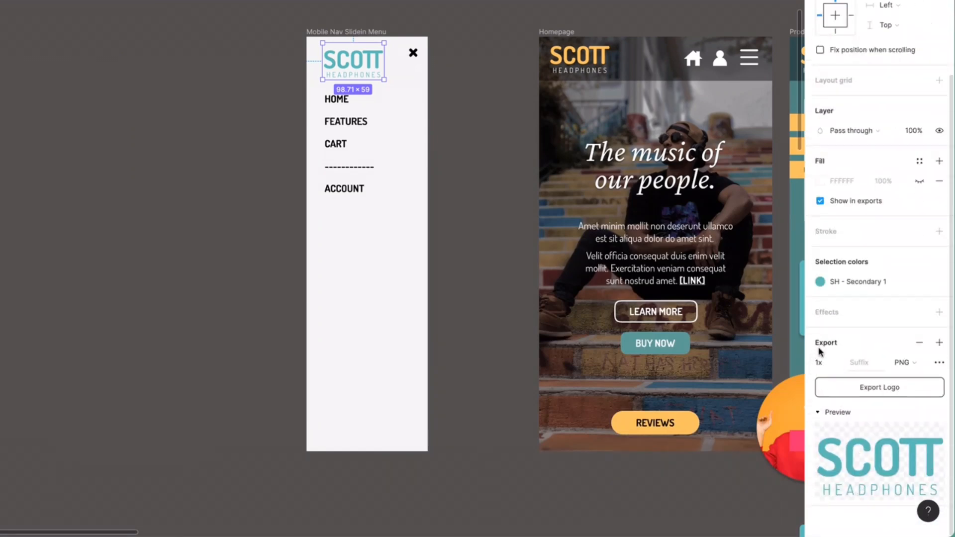
Try enlarging the logo in the Mobile Nav Slidein Menu frame and undo each resize.
left_click(917, 363)
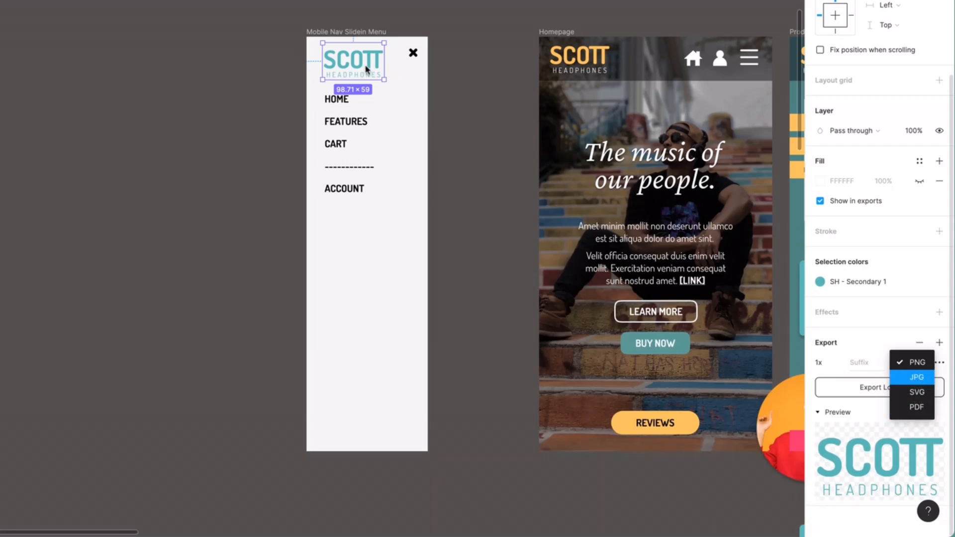
left_click(460, 89)
left_click_drag(385, 81, 526, 162)
key("ctrl+z")
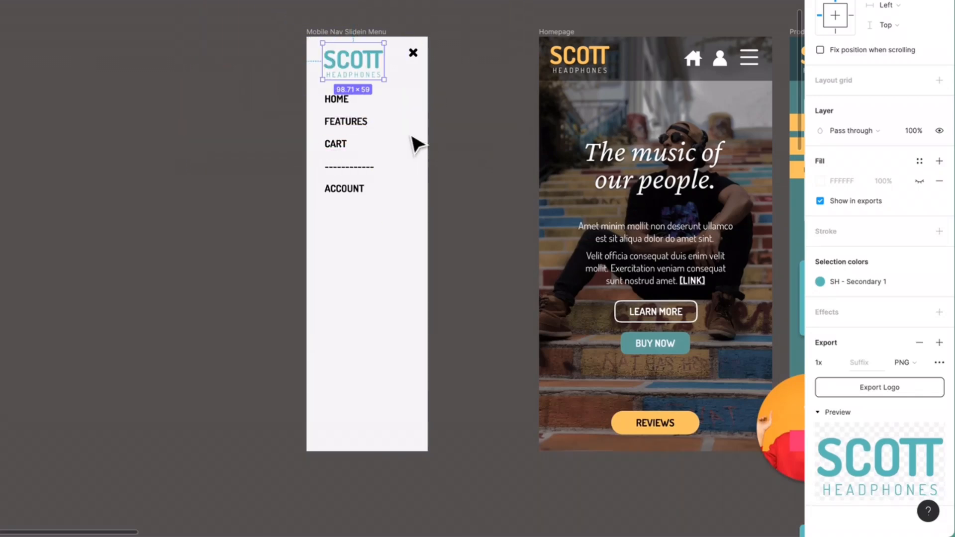
left_click_drag(378, 80, 599, 207)
key("ctrl+z")
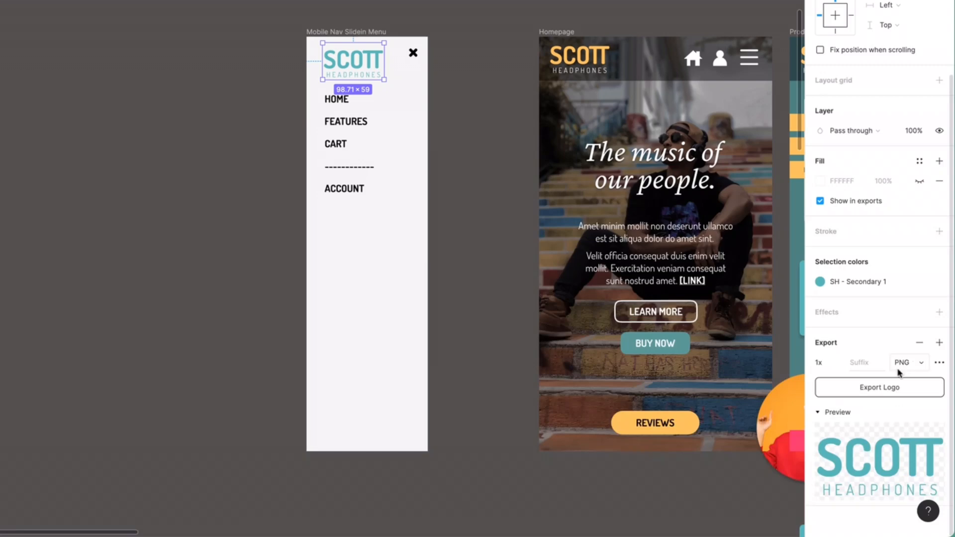
Set the logo's export format to JPG, collapse and reopen its export preview, and deselect the logo.
left_click(915, 362)
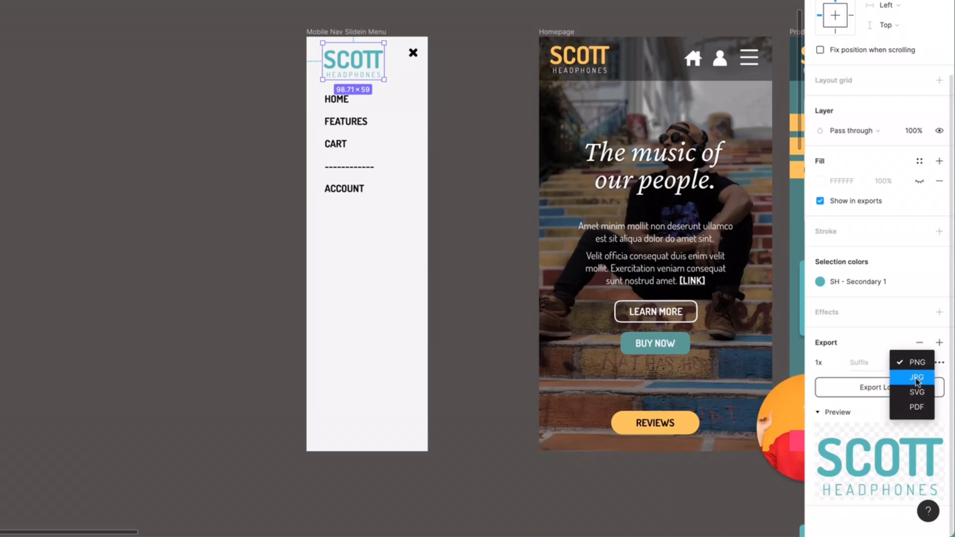
left_click(917, 378)
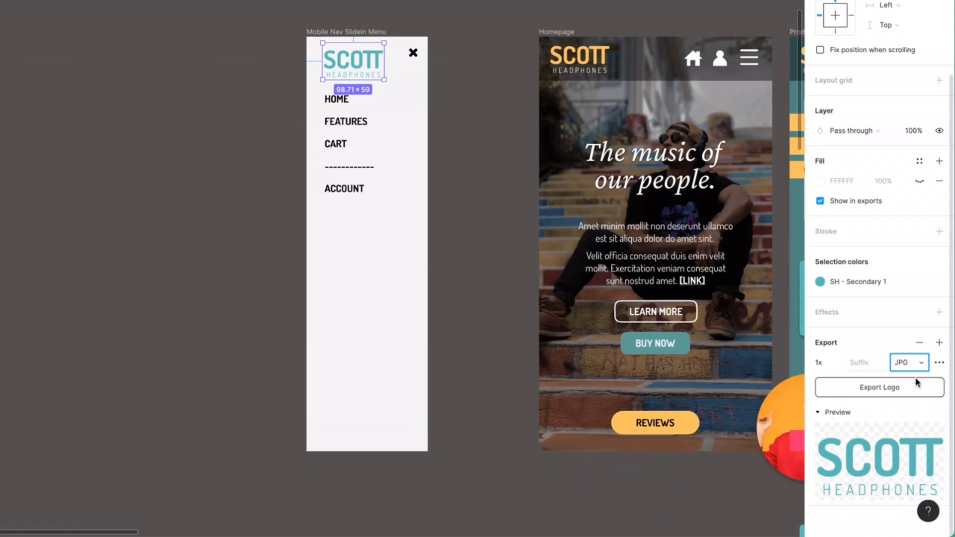
left_click(819, 415)
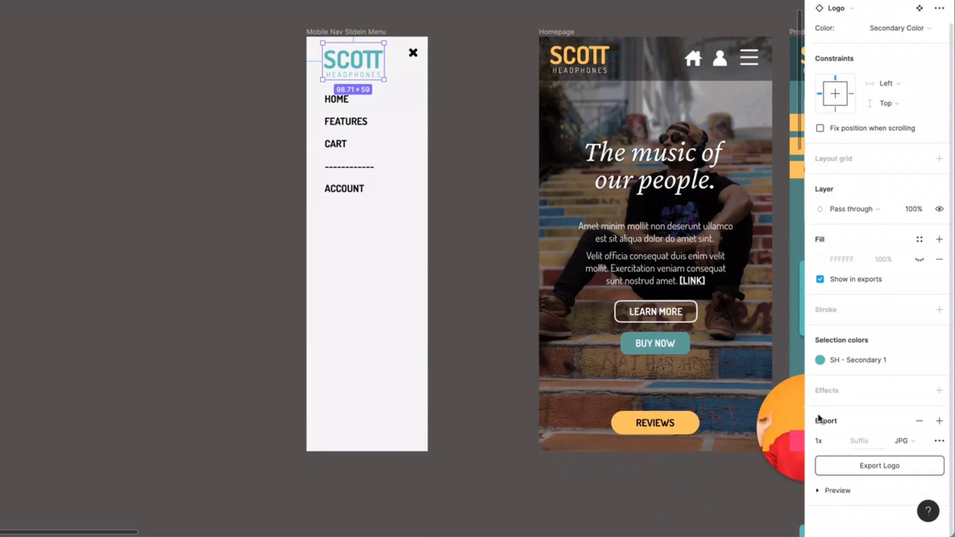
left_click(827, 490)
left_click(443, 139)
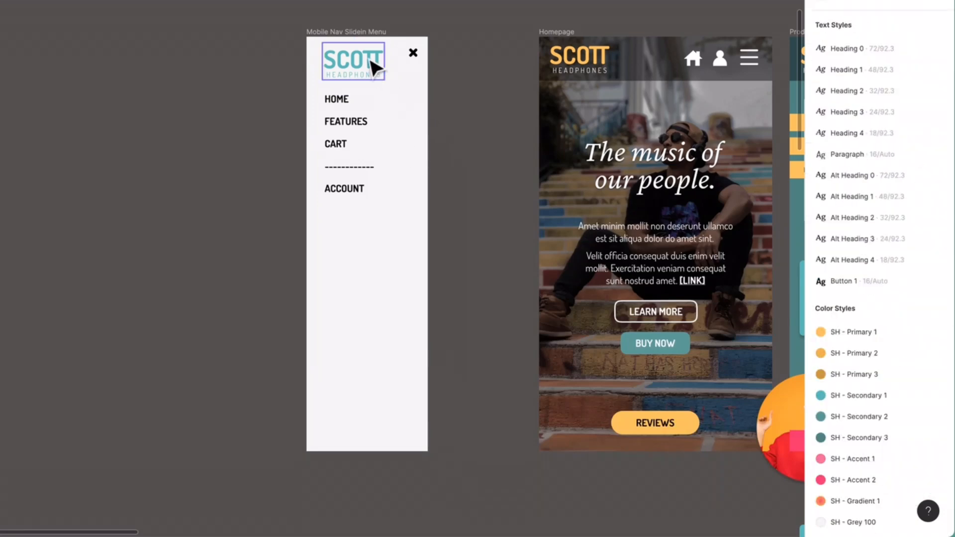
Reselect the logo in the Mobile Nav Slidein Menu frame and review its available export formats.
left_click(374, 64)
scroll(846, 465, "down", 3)
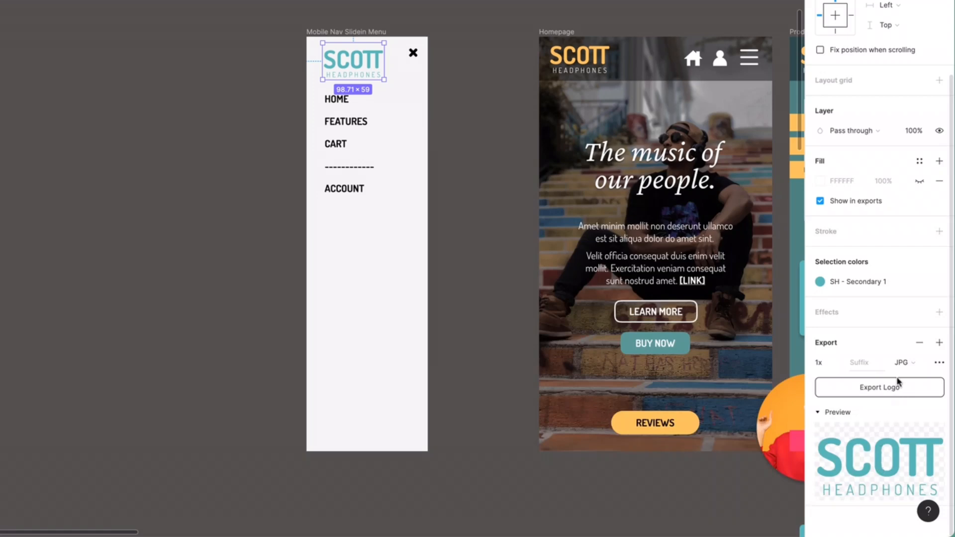
left_click(905, 363)
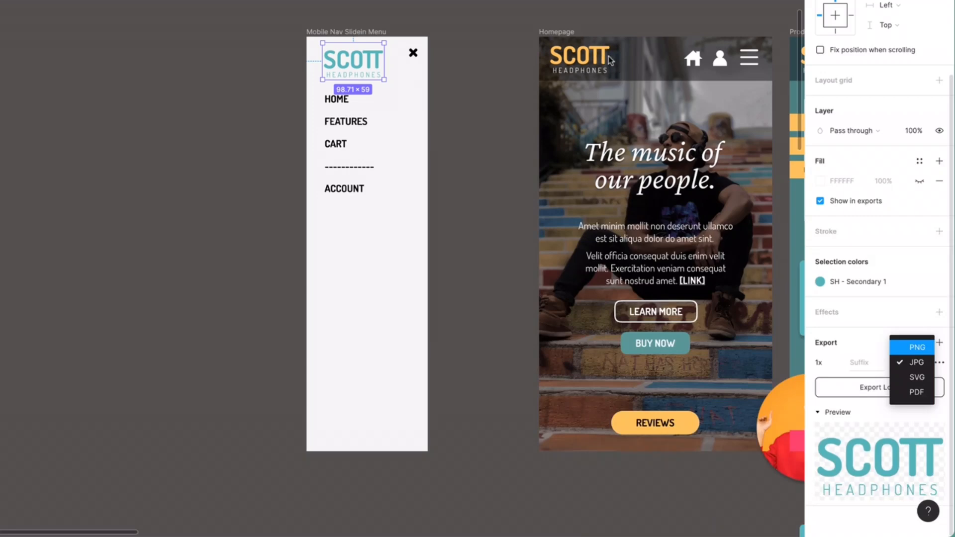
left_click(921, 368)
Select the photo of the woman with pink headphones below the frames and add a JPG export setting to it.
left_click_drag(512, 491, 565, 233)
left_click_drag(574, 295, 591, 191)
left_click(469, 341)
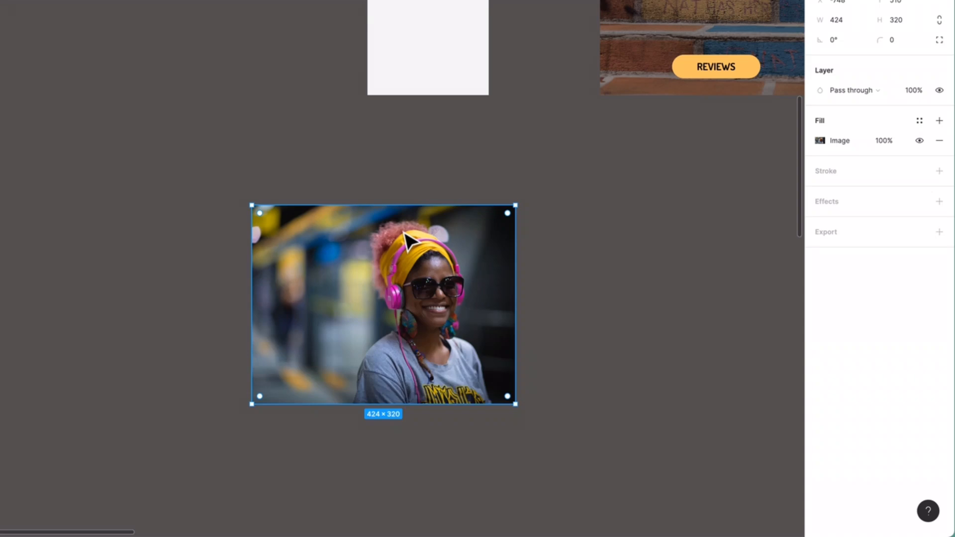
scroll(448, 259, "up", 5)
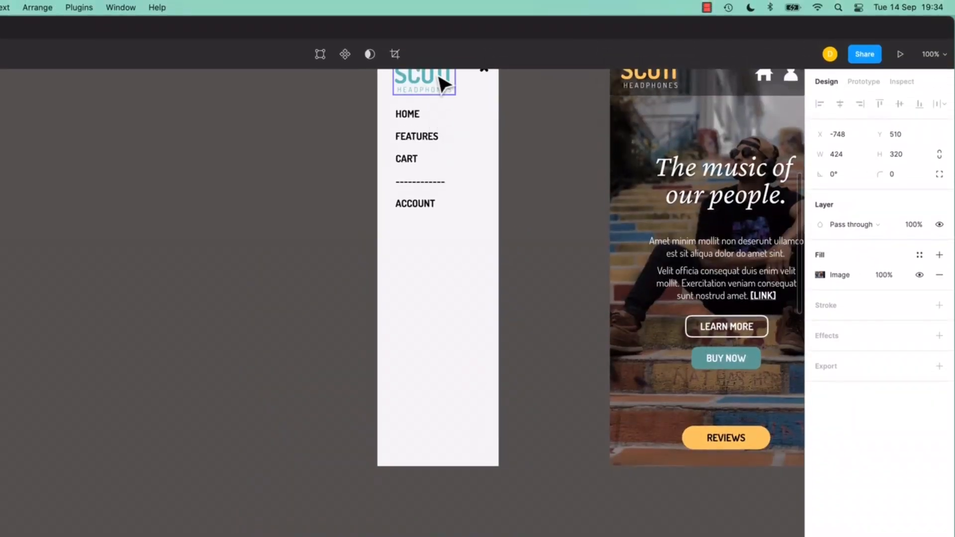
scroll(538, 286, "down", 5)
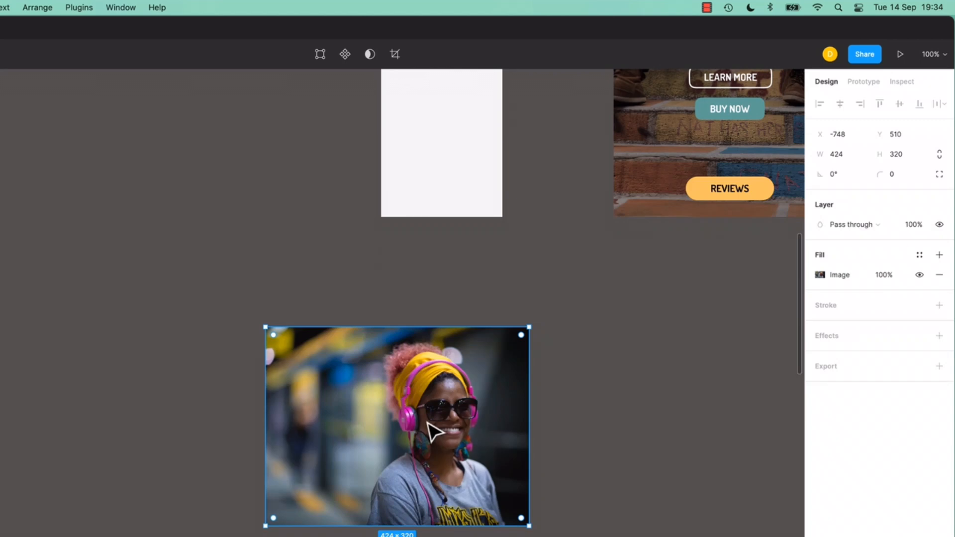
left_click(940, 366)
left_click(904, 386)
left_click(907, 398)
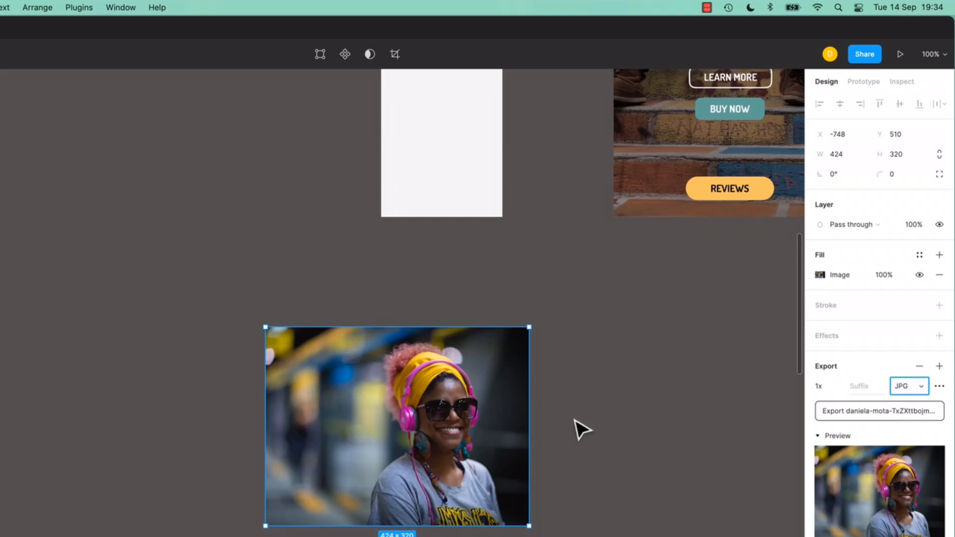
Export the woman's photo into the Figma Images folder and look at the saved file in Finder.
left_click(895, 411)
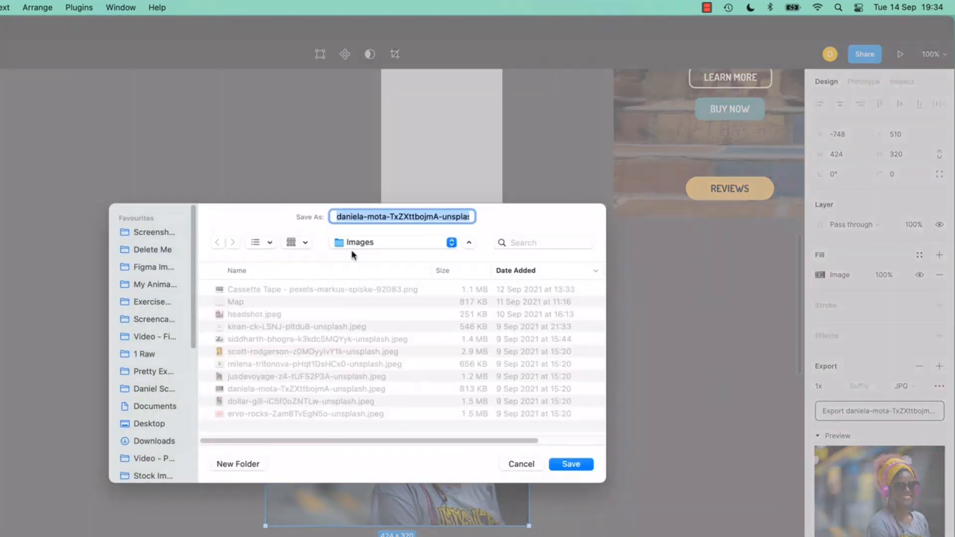
left_click(143, 267)
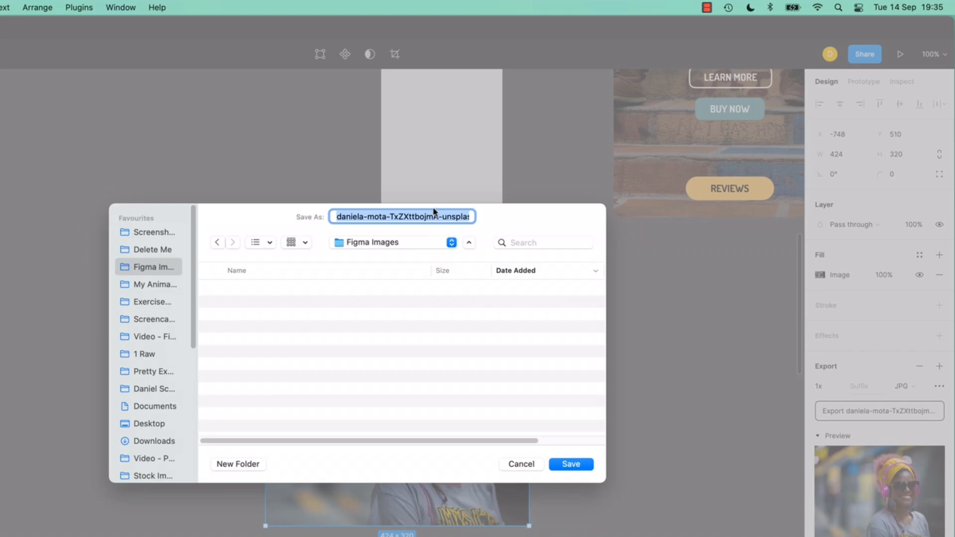
left_click(564, 466)
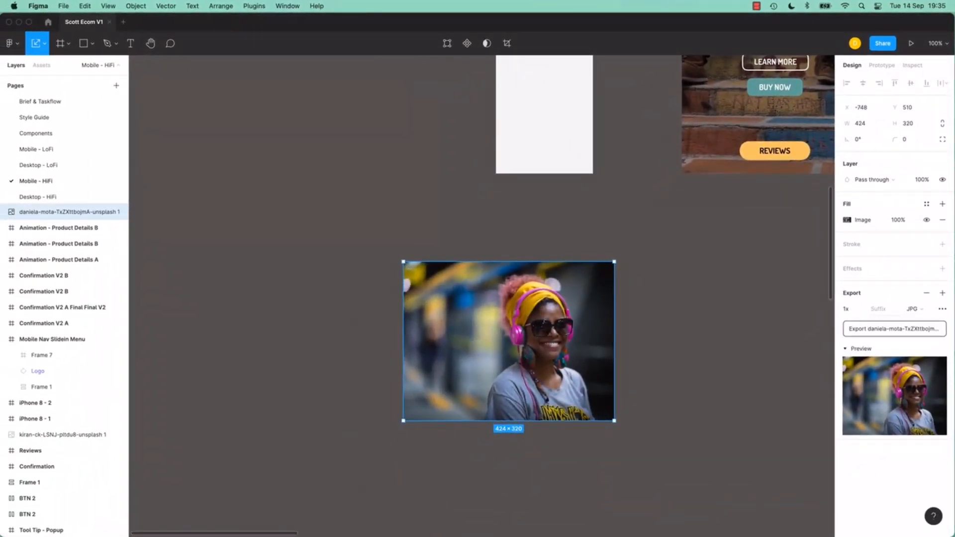
key("super+Tab")
left_click(352, 214)
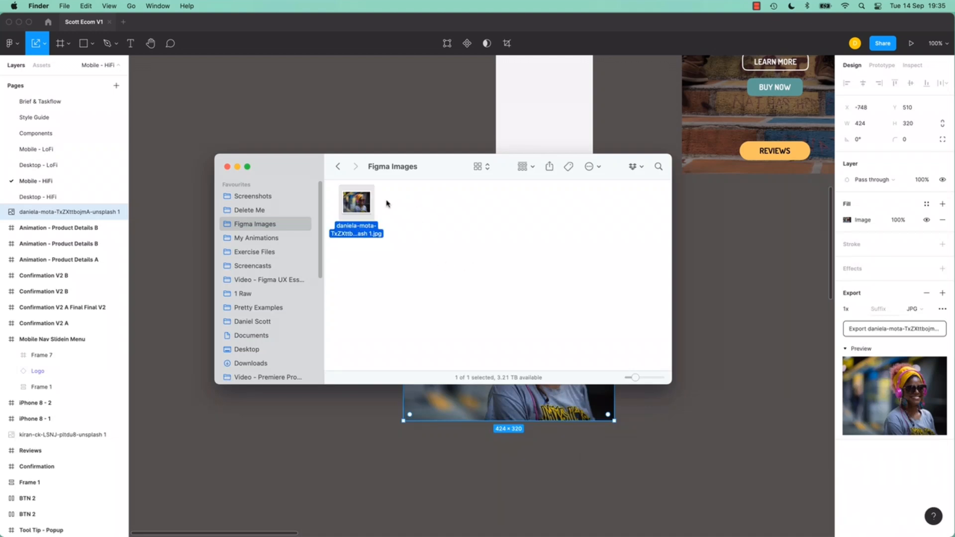
left_click(377, 124)
Rename the woman's photo layer to img-woman1 and check the name in the export save dialog without saving.
double_click(68, 213)
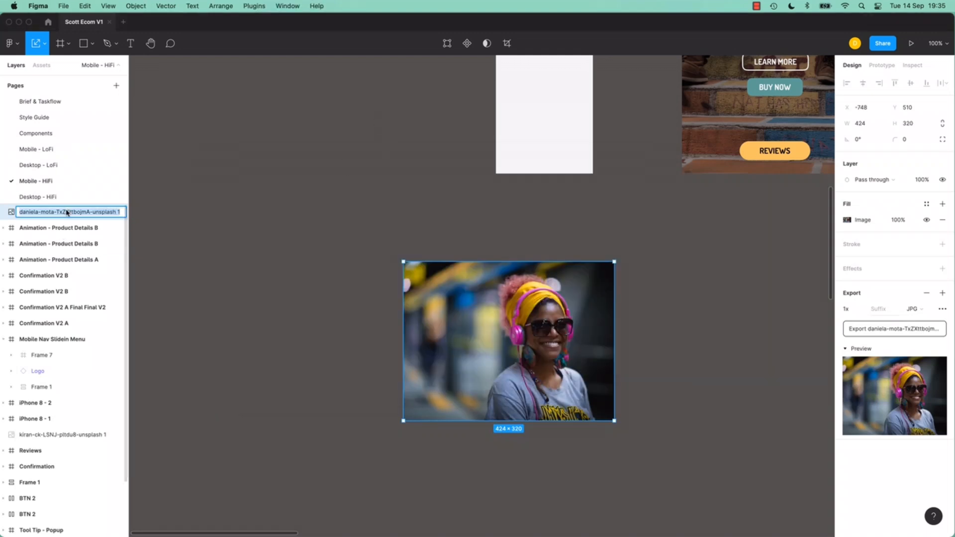
type("img-")
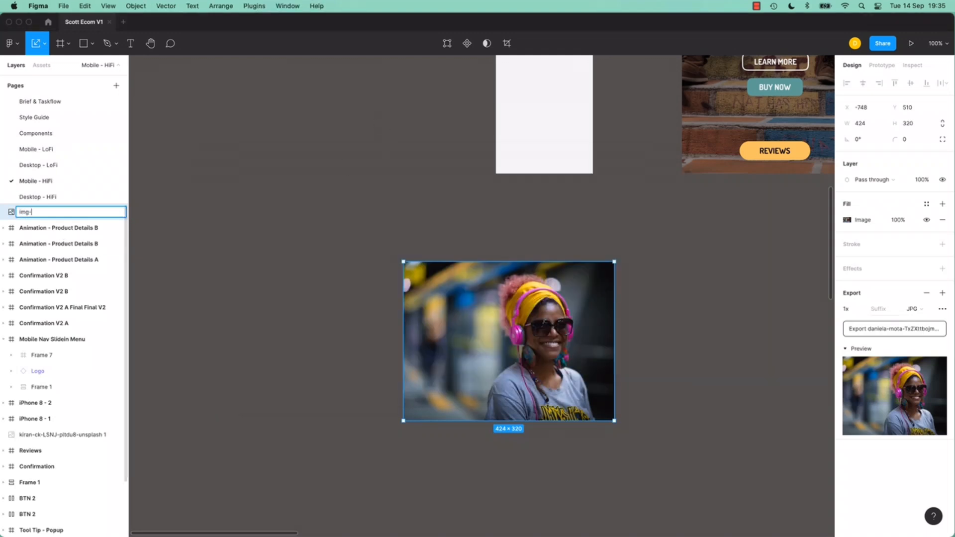
type("woman1")
key("Return")
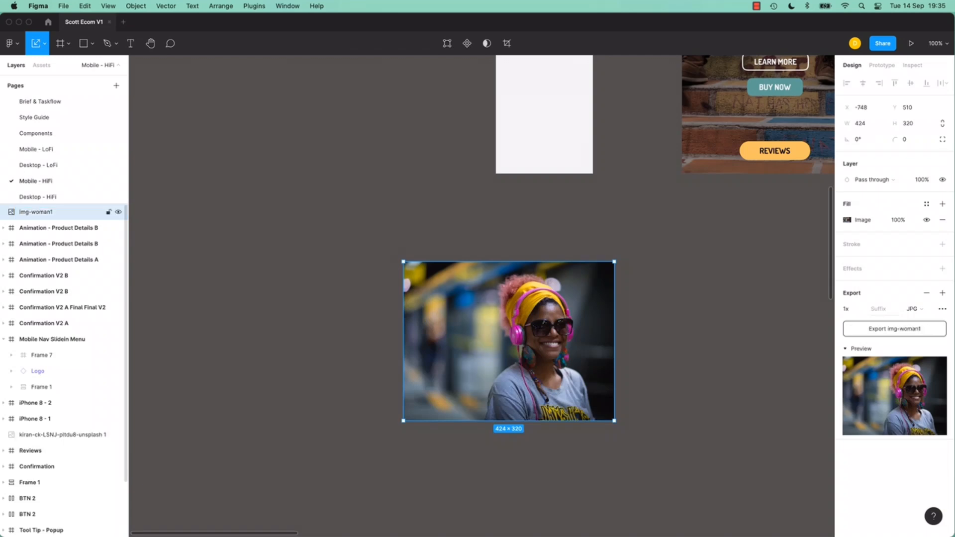
left_click(927, 335)
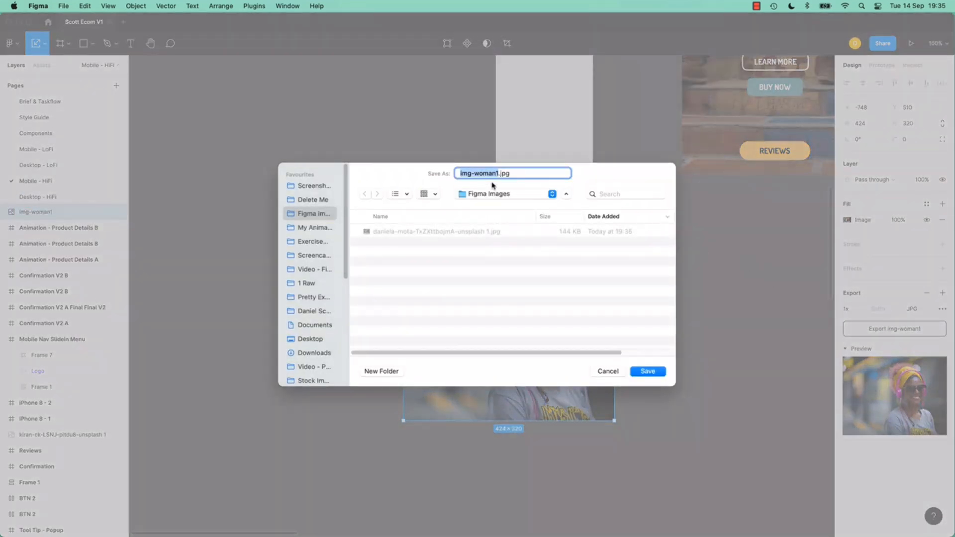
left_click(611, 374)
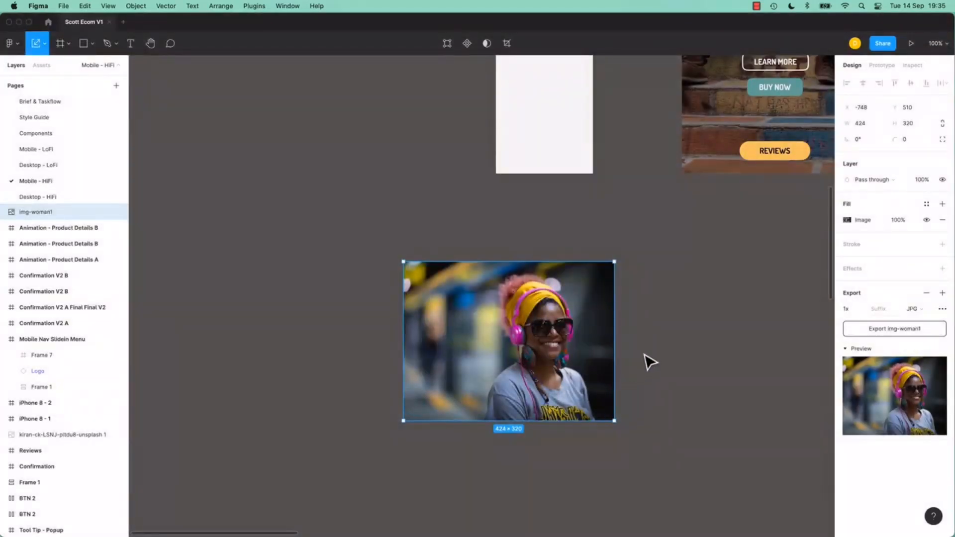
Select the circular photo of the seated man in the All the Comfort card and add a PNG export setting to it.
left_click(647, 361)
left_click(580, 344)
left_click_drag(729, 269, 503, 480)
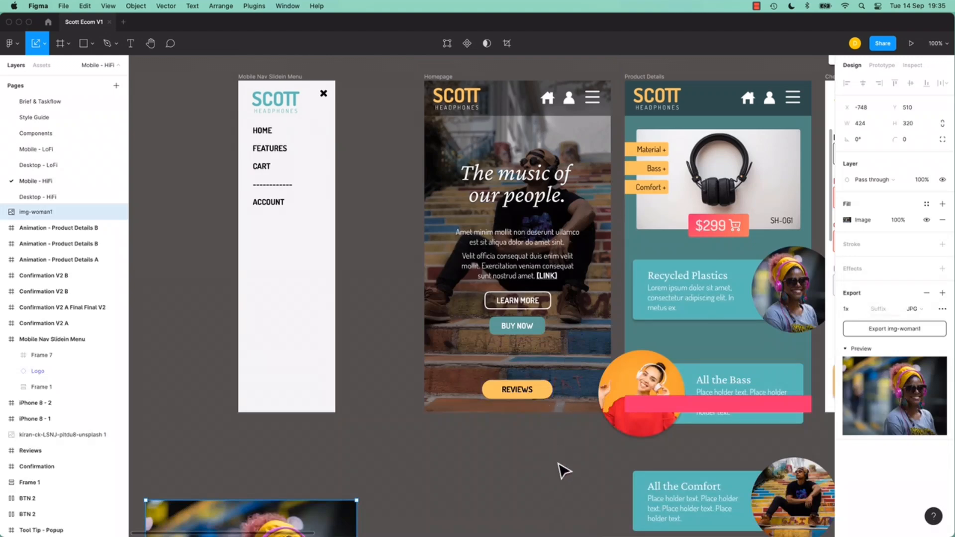
left_click_drag(574, 472, 321, 307)
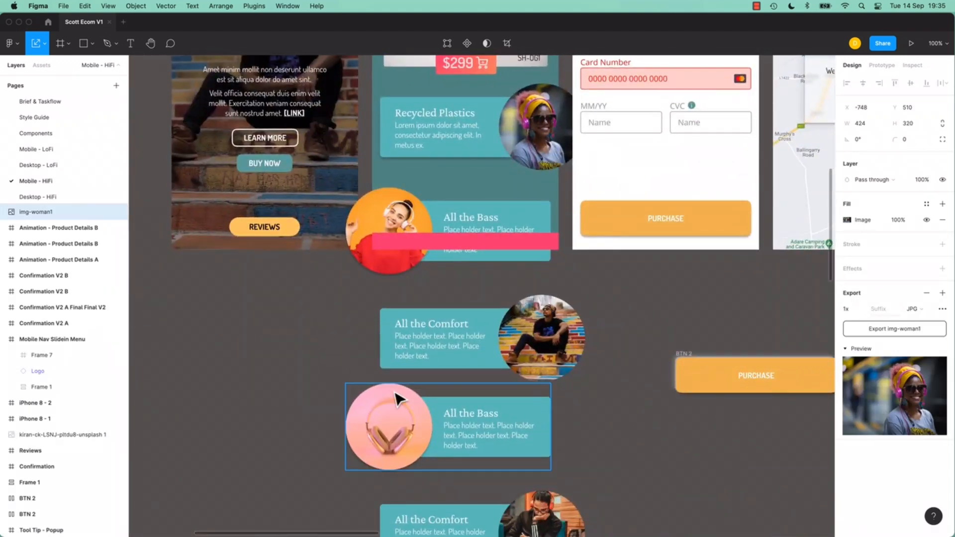
double_click(559, 358)
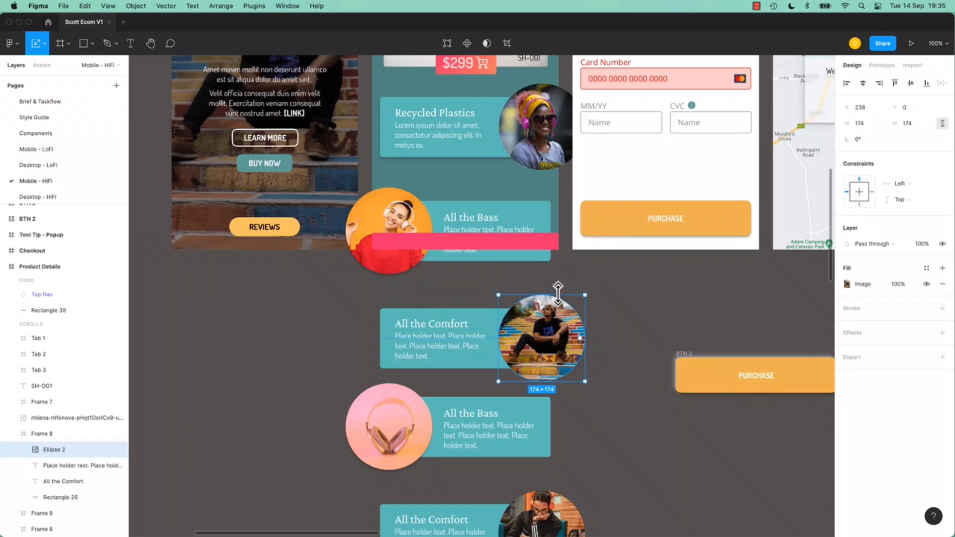
left_click_drag(551, 337, 530, 369)
key("super+z")
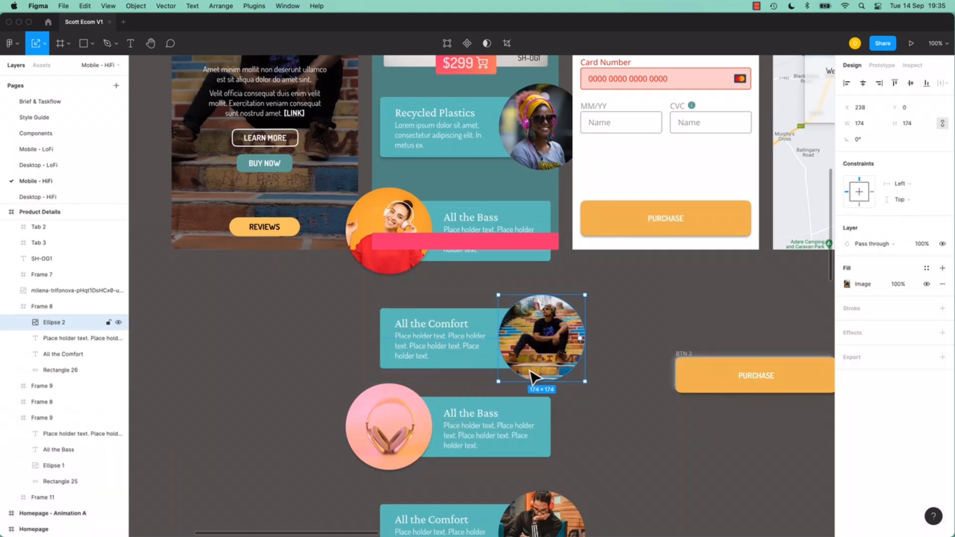
scroll(462, 391, "left", 5)
scroll(450, 335, "right", 5)
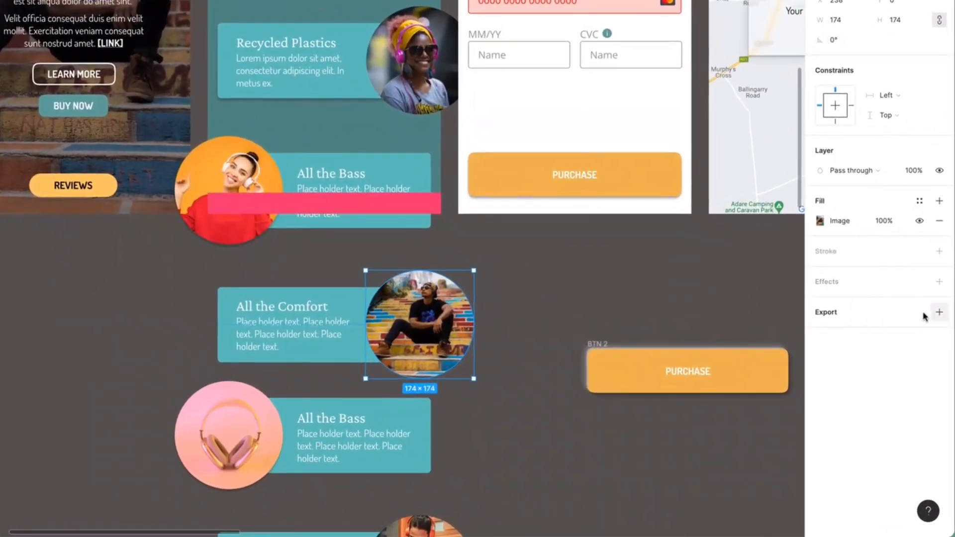
left_click(943, 357)
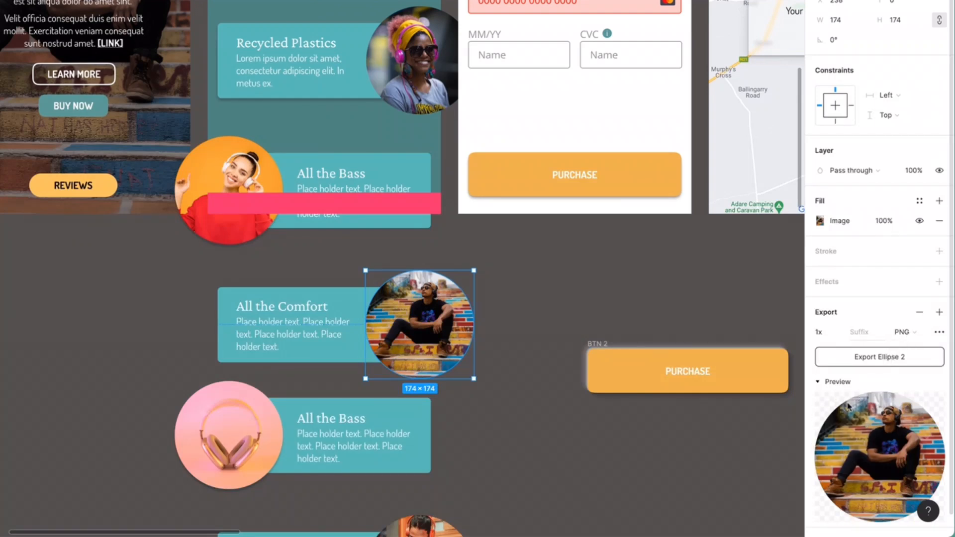
Try the 2x export scale on the circular photo and set it back to 1x.
left_click(839, 333)
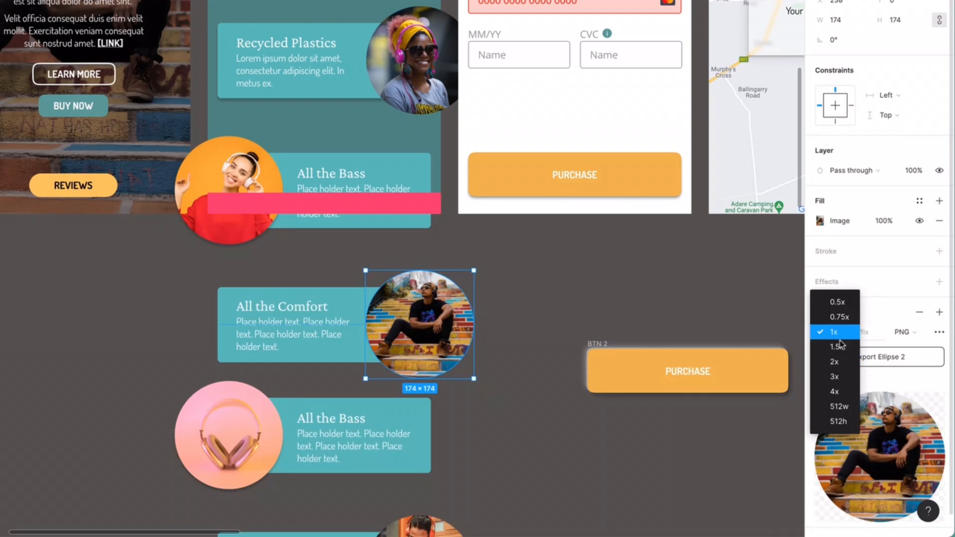
left_click(841, 332)
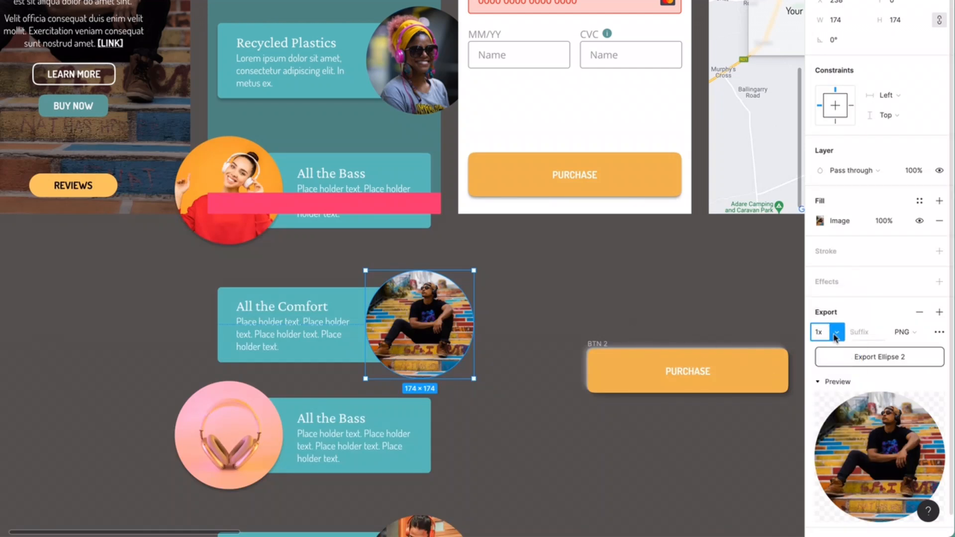
left_click(840, 335)
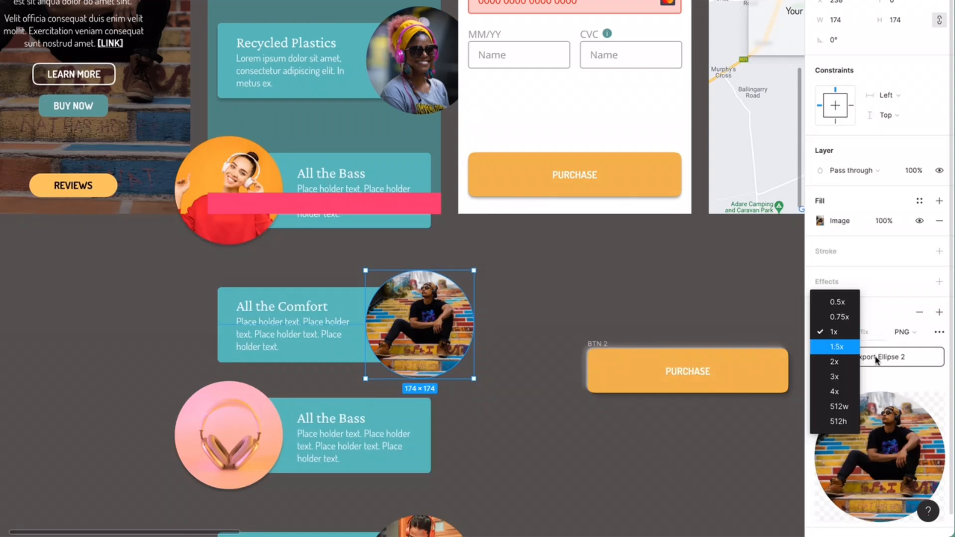
left_click(836, 362)
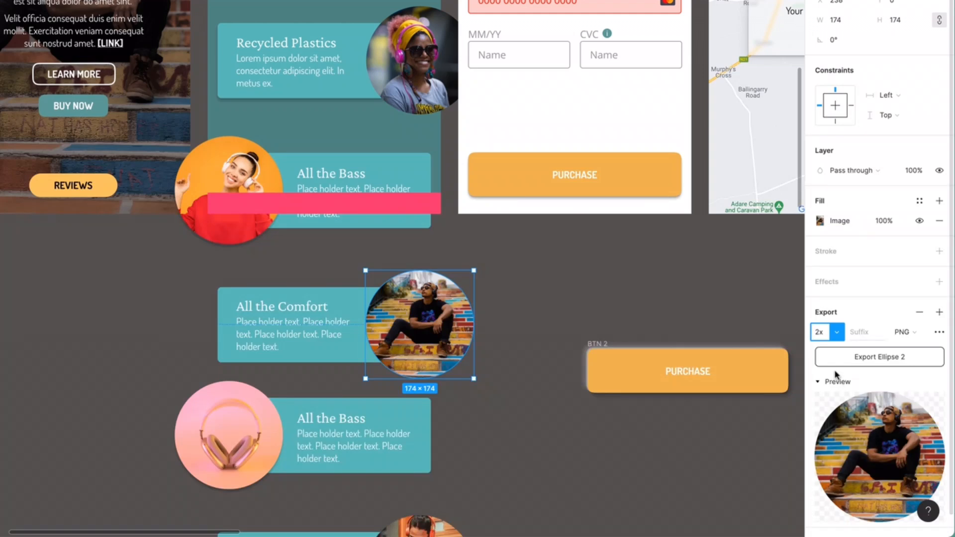
left_click(837, 333)
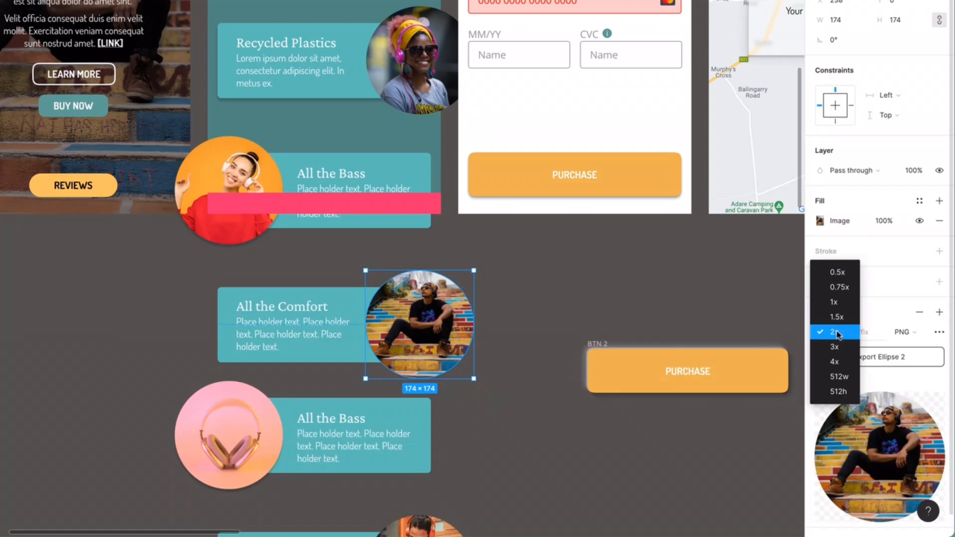
left_click(836, 303)
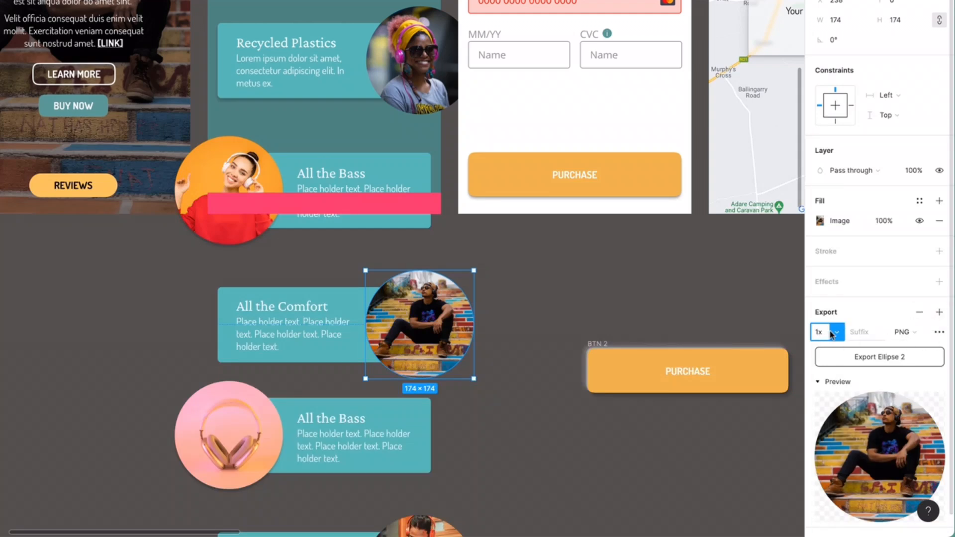
left_click(939, 312)
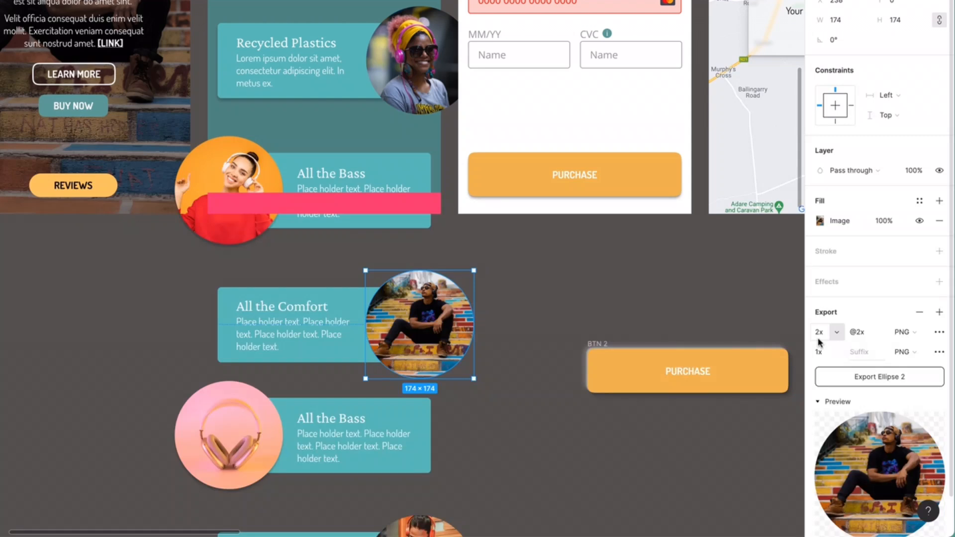
left_click(863, 335)
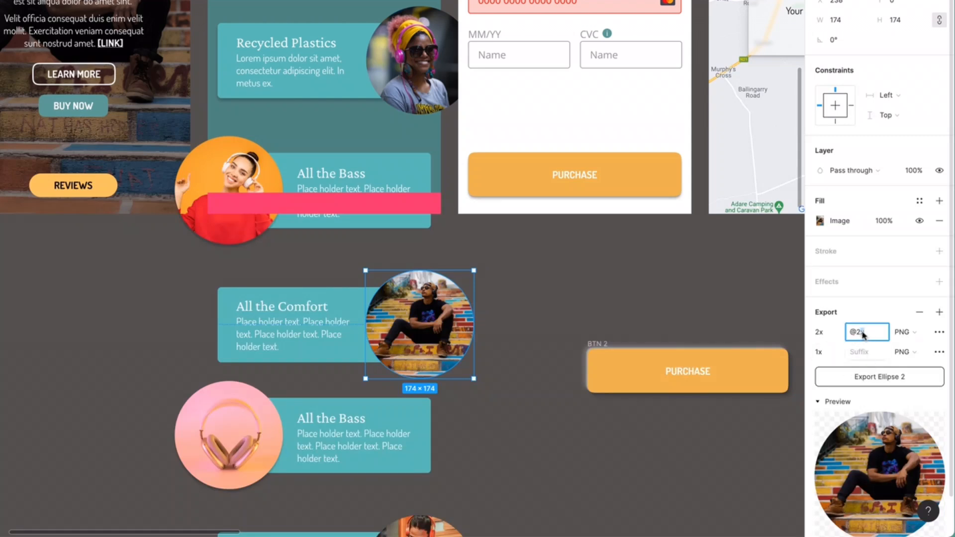
left_click_drag(863, 335, 849, 333)
key("ctrl+c")
left_click(859, 354)
key("ctrl+v")
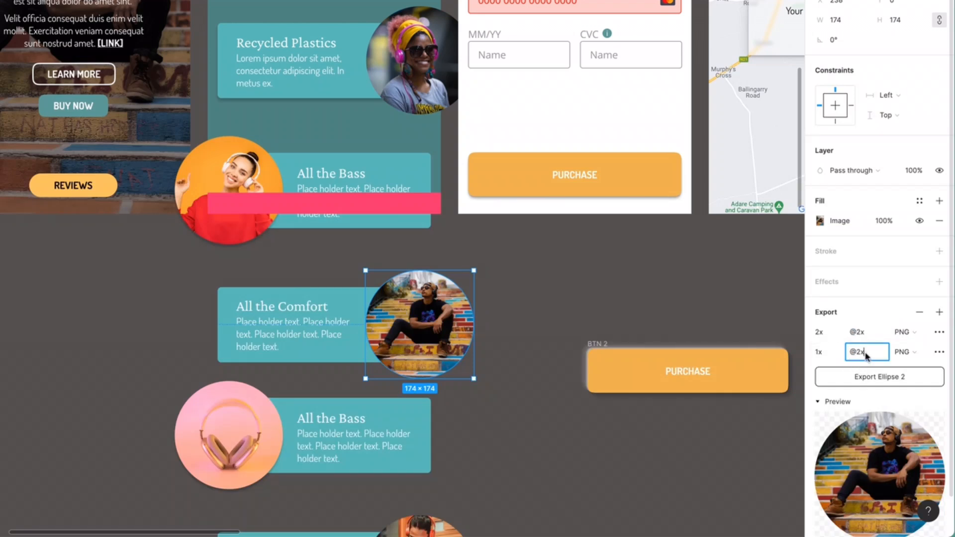
key("BackSpace")
Export both sizes of the circular photo into the Figma Images folder and switch to Finder to see them.
left_click(887, 377)
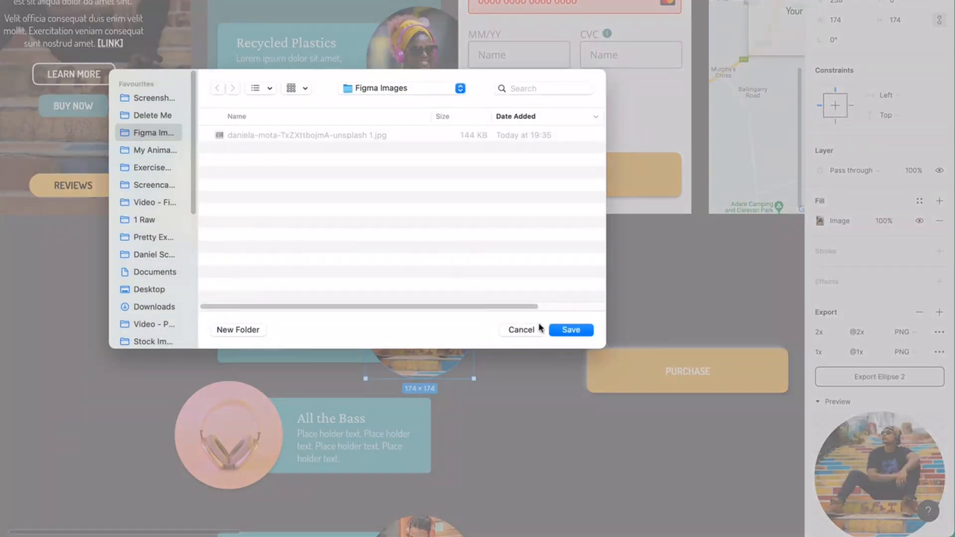
left_click(557, 328)
key("super+Tab")
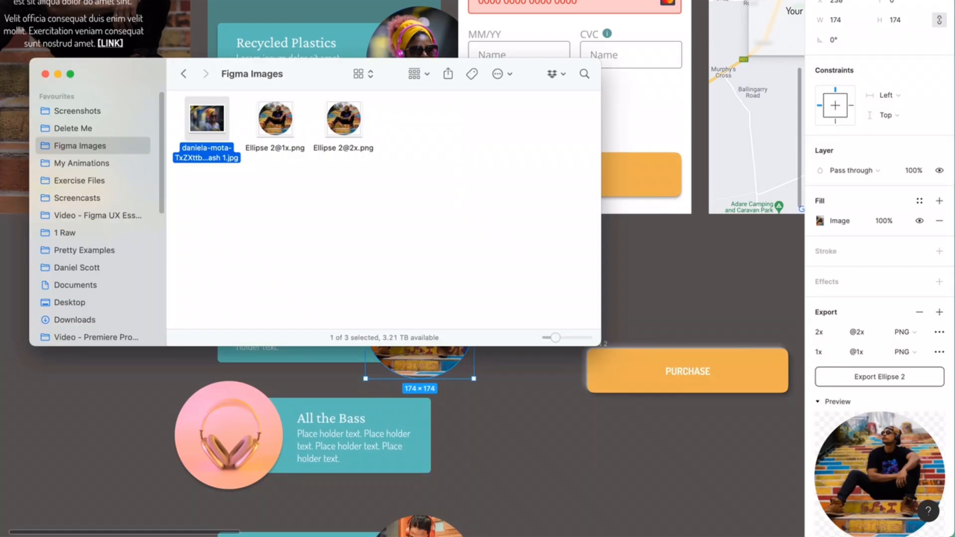
left_click(273, 213)
left_click(362, 73)
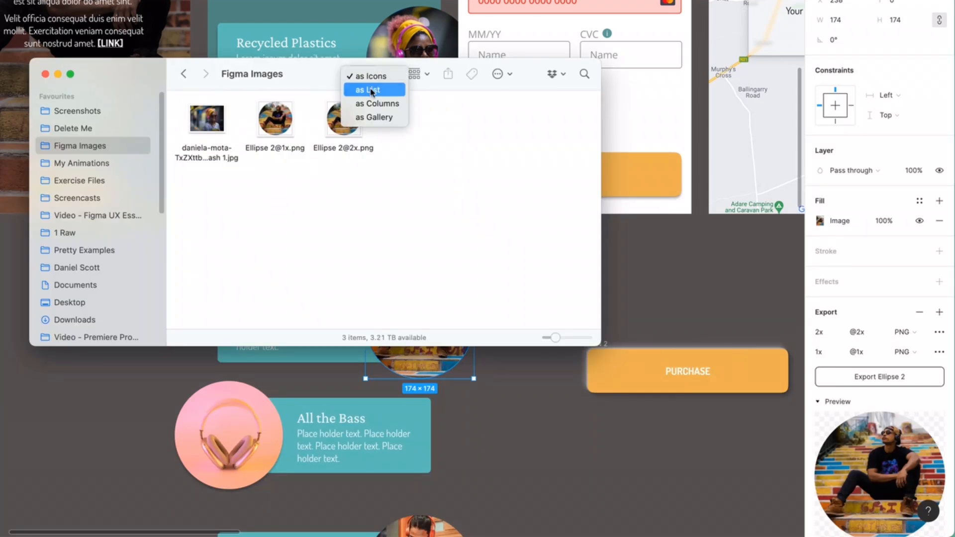
left_click(376, 88)
left_click(238, 131)
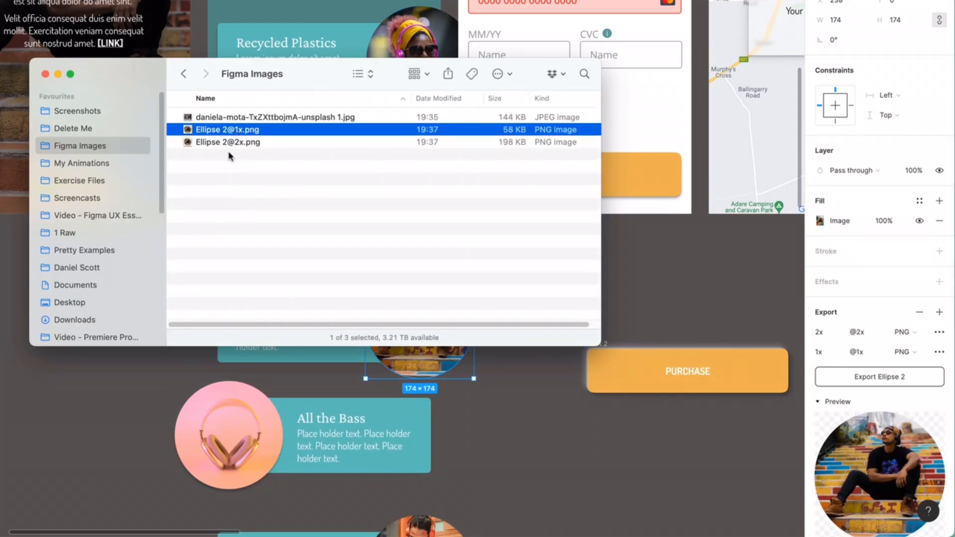
left_click(231, 144)
left_click(516, 132)
key("space")
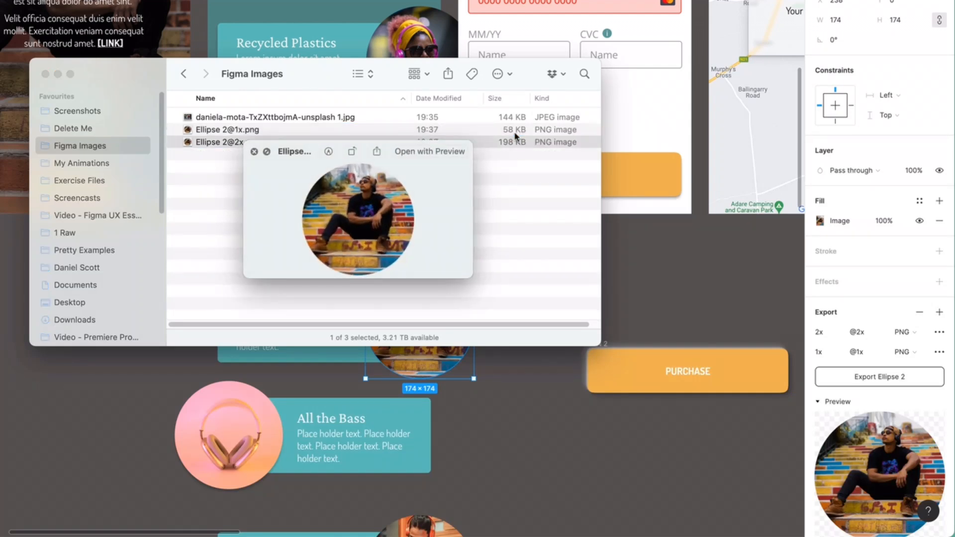
key("Up")
key("Down")
key("Up")
key("Down")
key("Up")
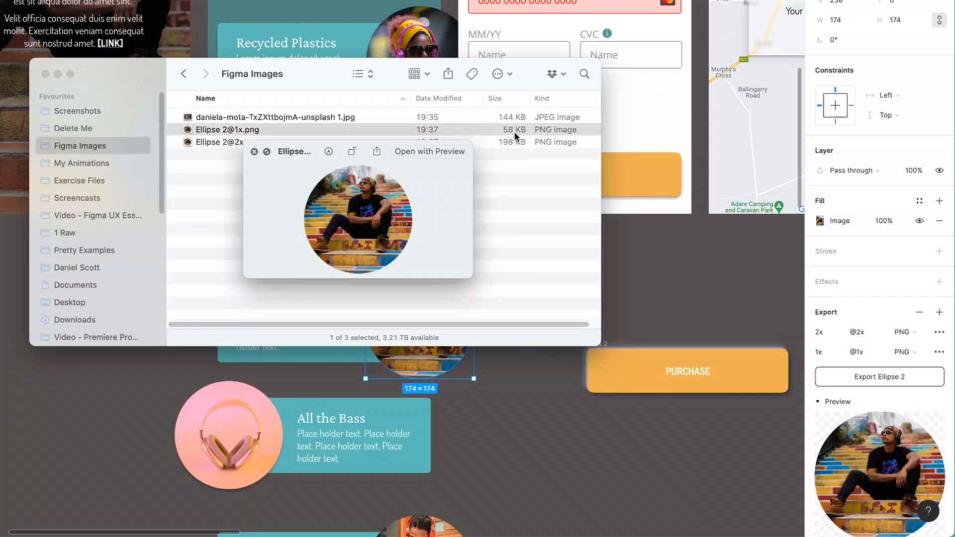
key("Down")
key("Up")
key("space")
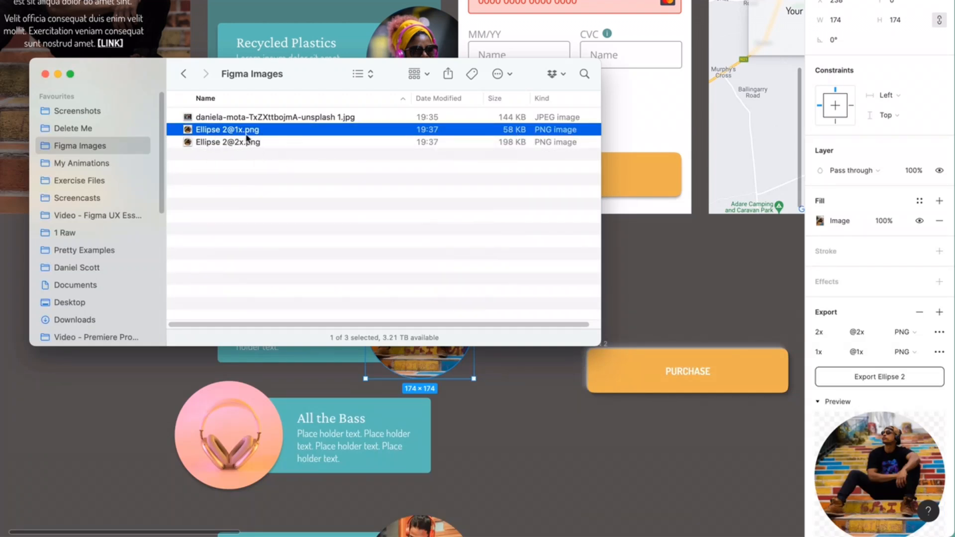
left_click(217, 143)
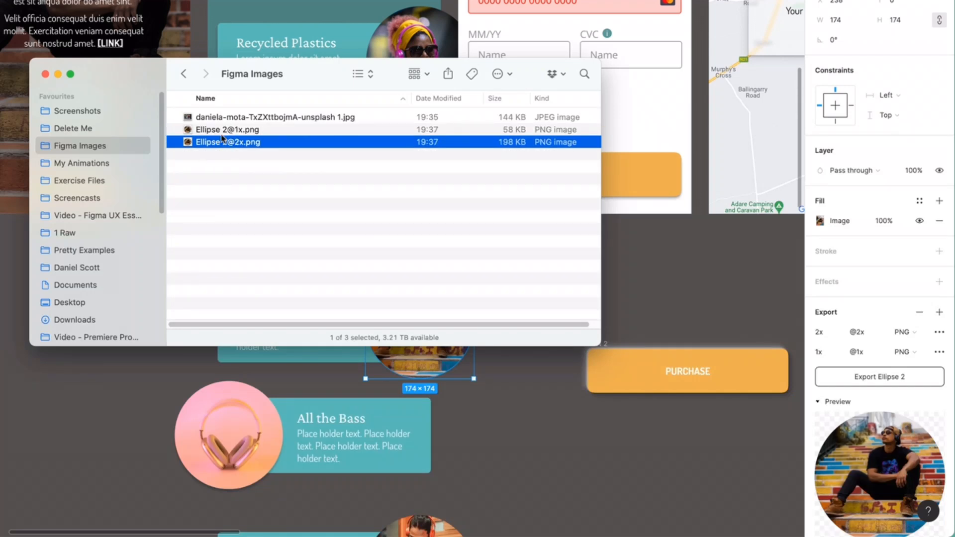
Switch back to Figma and add a 1x PNG export to the circular photo of the woman on the orange background.
left_click(656, 285)
left_click(542, 383)
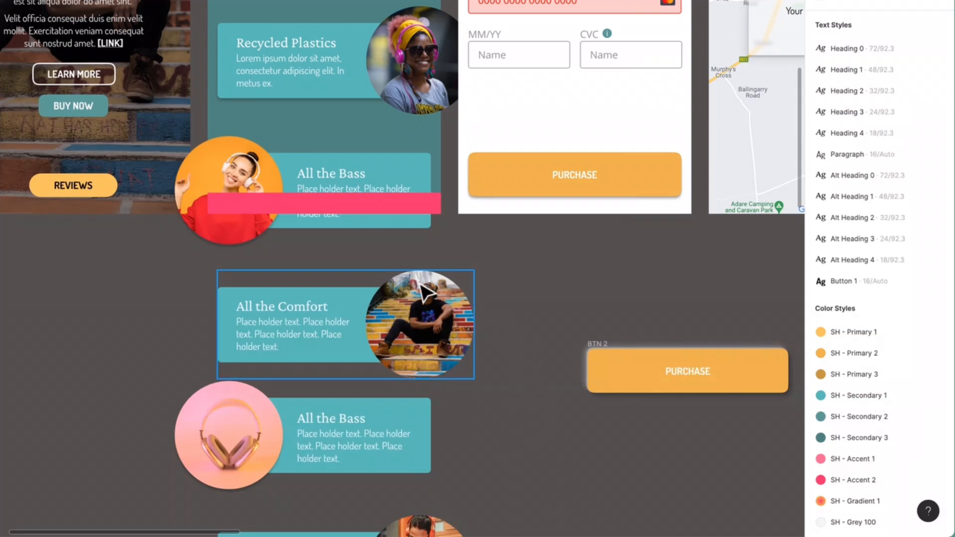
left_click(267, 180)
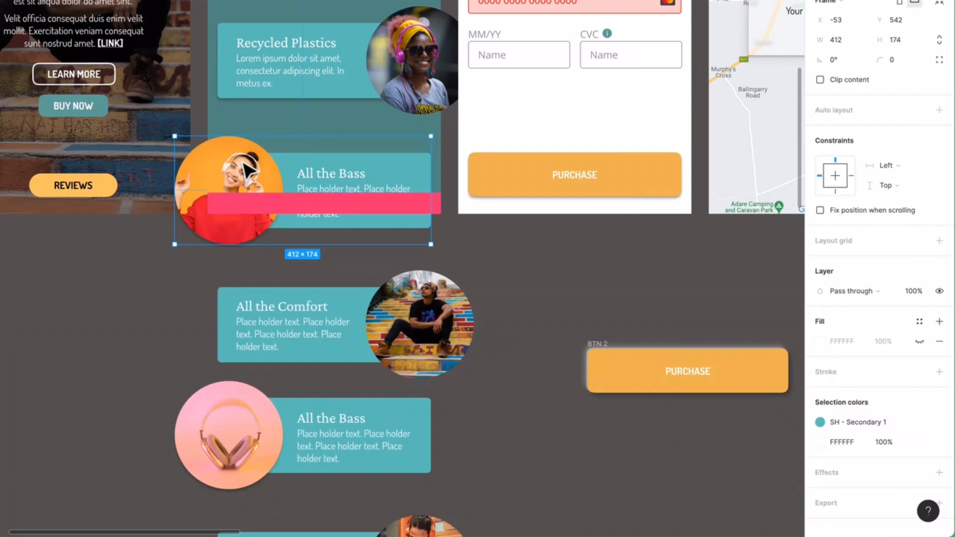
left_click(244, 162)
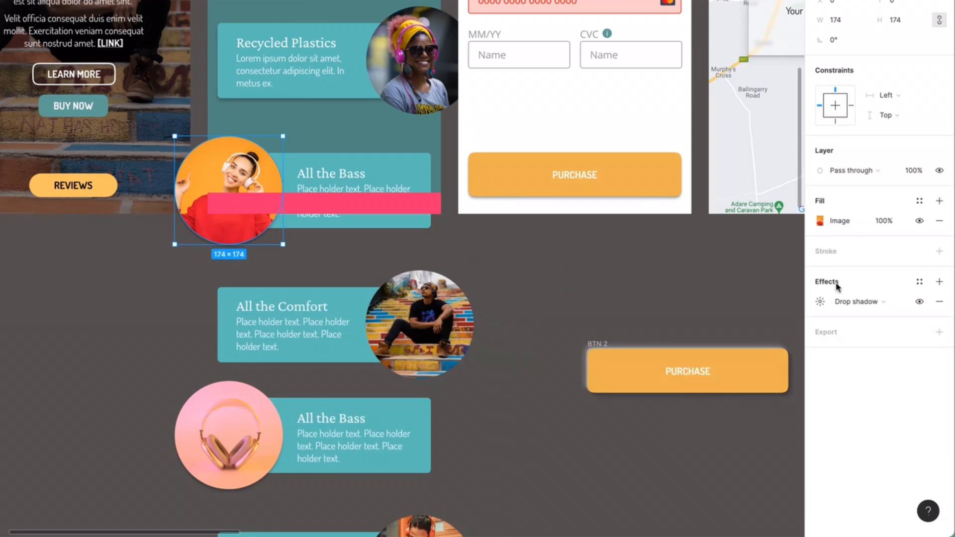
left_click(939, 332)
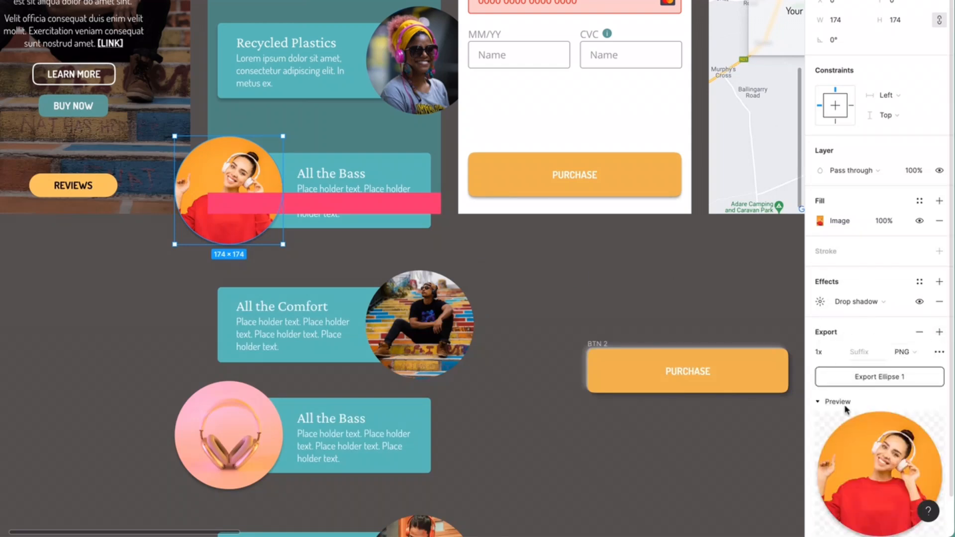
Turn off Ignore overlapping layers for the circular photo's export to check its preview, turn it back on, and deselect the photo.
scroll(871, 414, "down", 2)
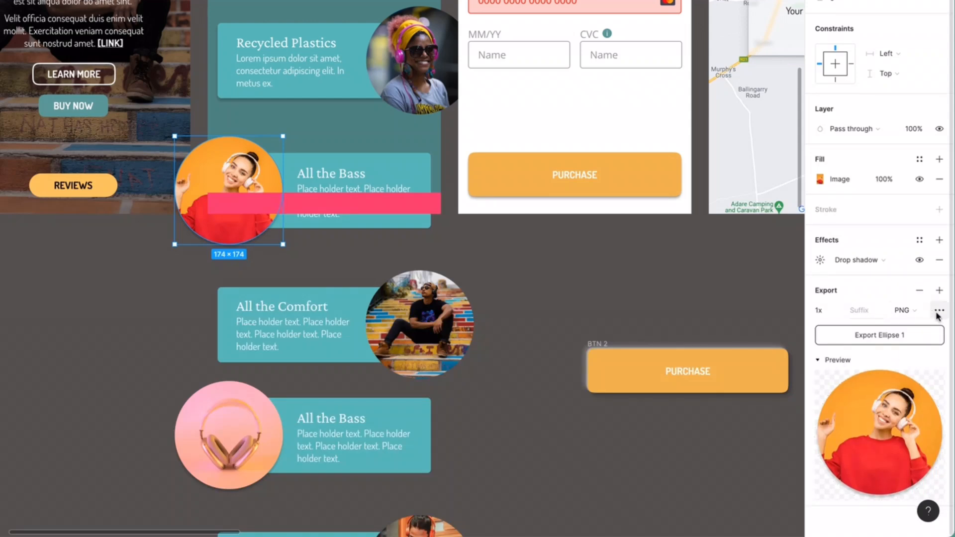
left_click(939, 312)
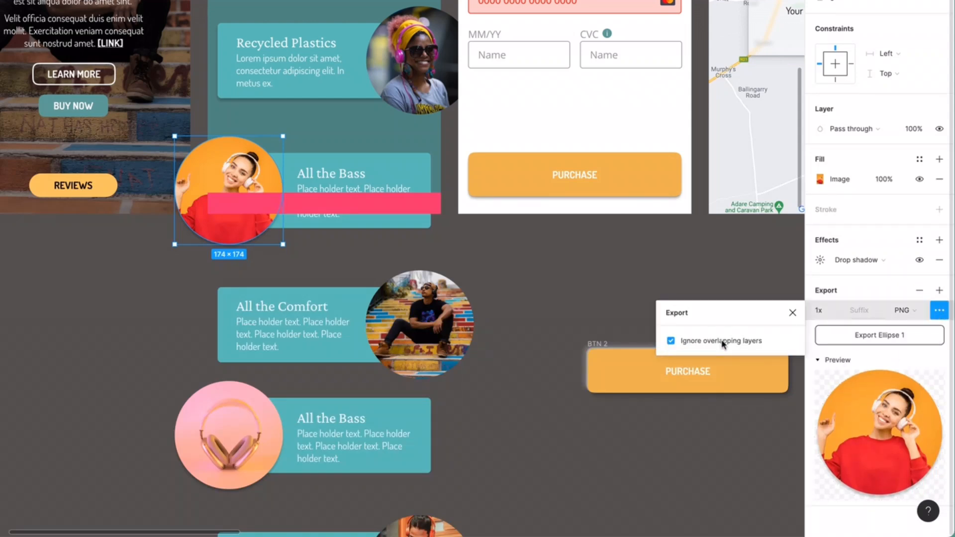
left_click(738, 348)
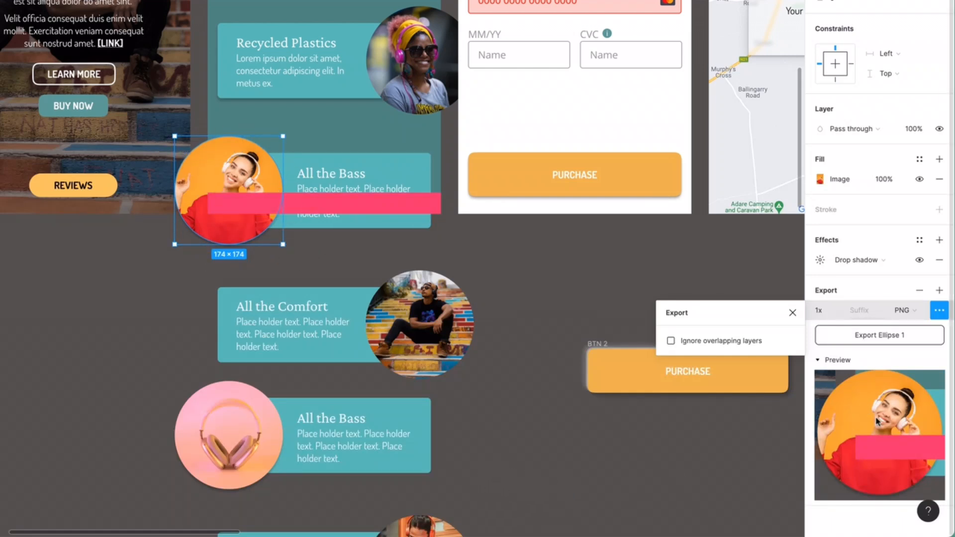
left_click(939, 310)
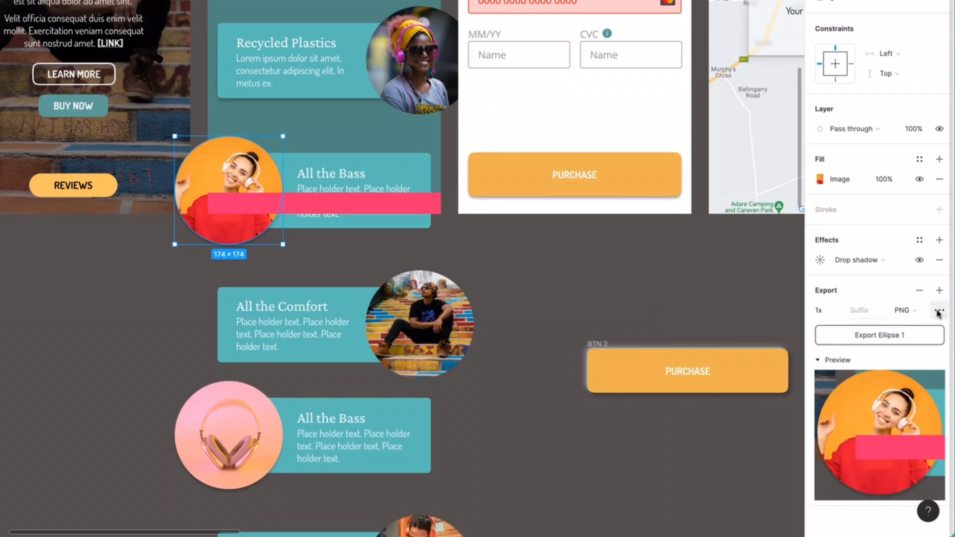
left_click(939, 310)
left_click(671, 341)
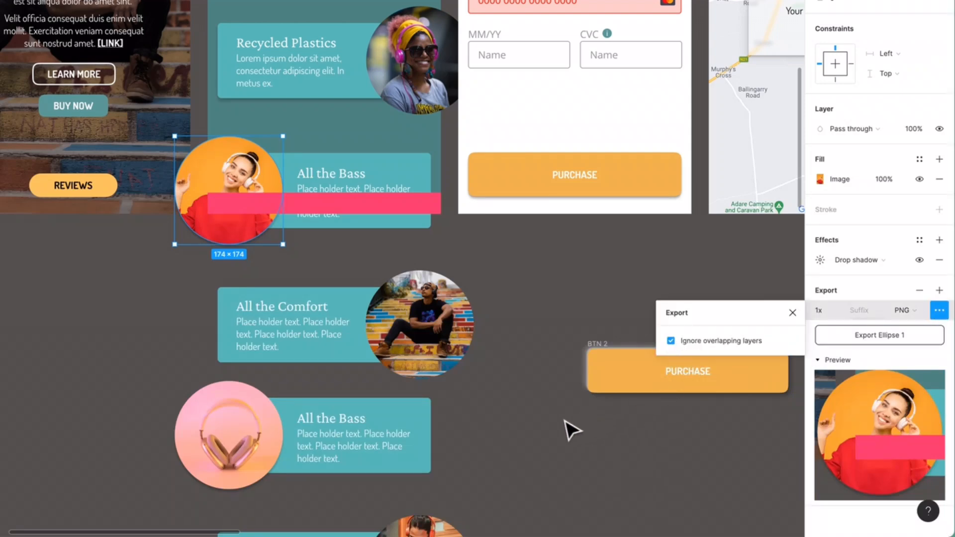
left_click(503, 275)
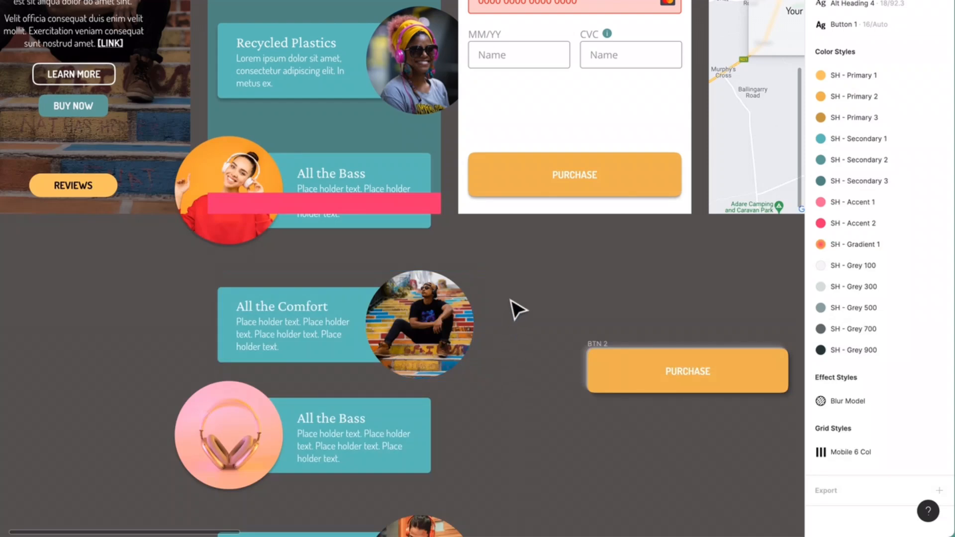
Place an instance of the Cart icon component from the assets on the empty canvas outside the frames.
left_click_drag(301, 169, 478, 423)
left_click_drag(378, 257, 272, 344)
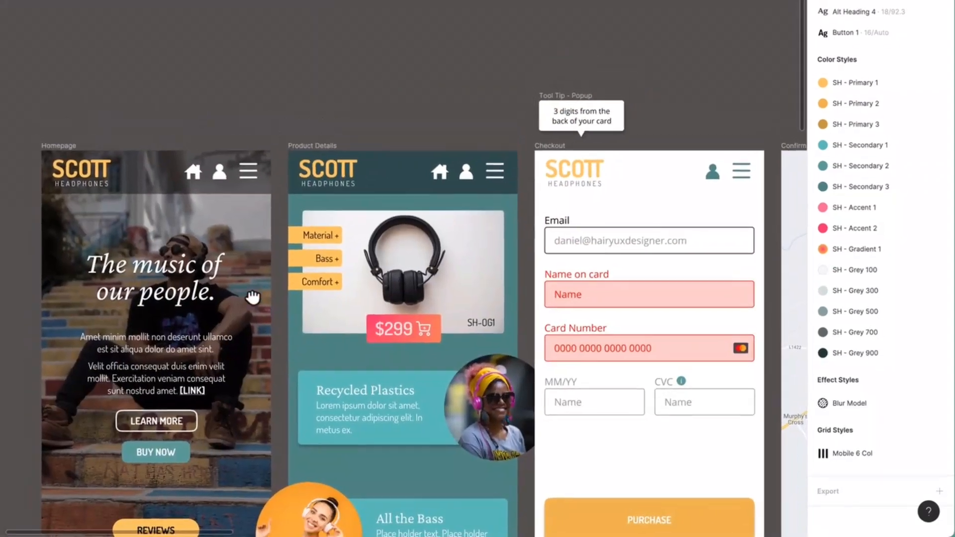
left_click_drag(242, 295, 342, 295)
left_click(0, 45)
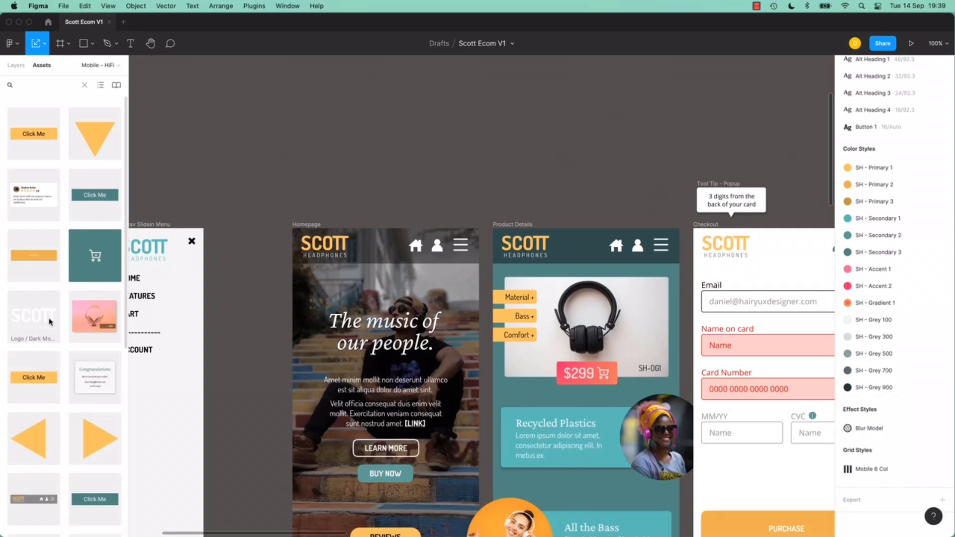
left_click_drag(95, 256, 632, 501)
key("super+equal")
key("super+equal")
left_click_drag(517, 234, 625, 391)
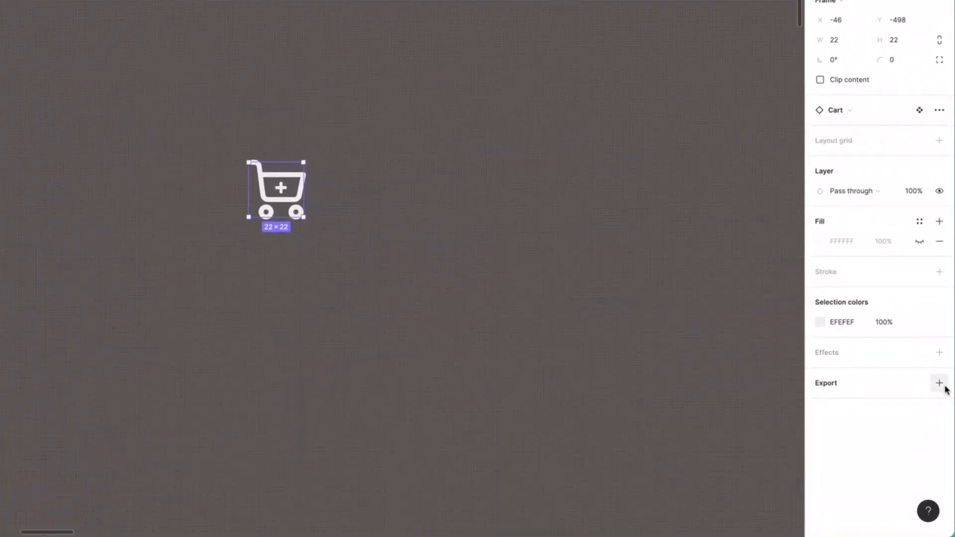
Add a PNG export to the Cart icon with its size set to 500w.
left_click(945, 385)
left_click(898, 424)
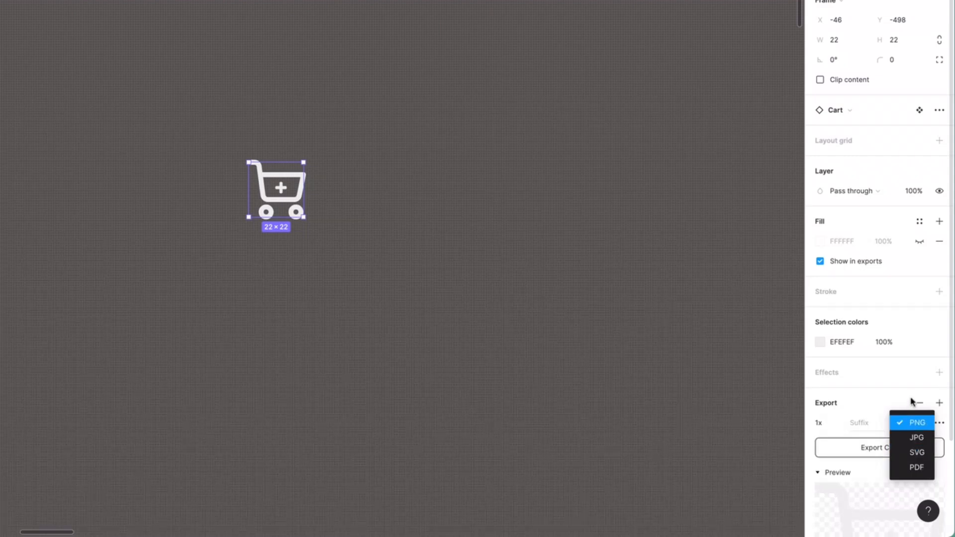
left_click(918, 423)
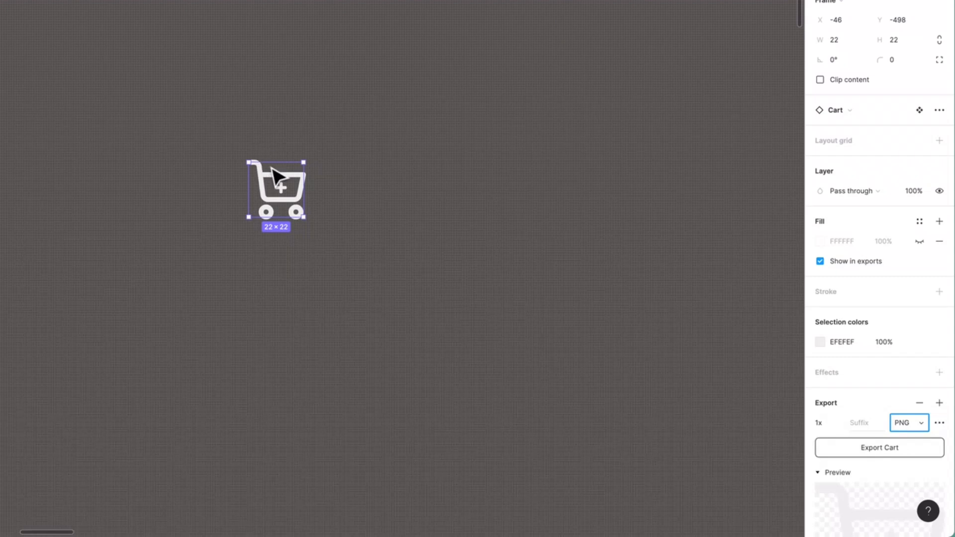
left_click(820, 423)
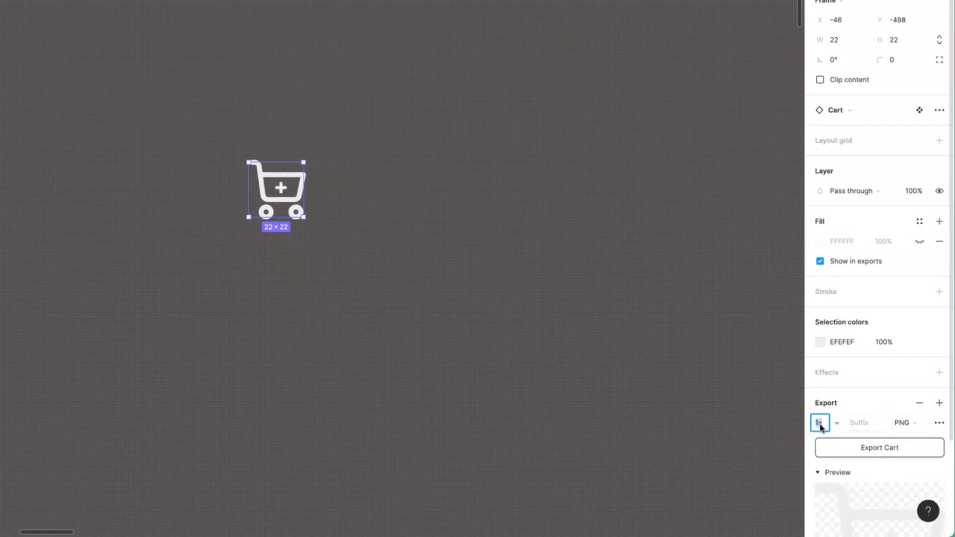
type("500w")
key("Return")
left_click(940, 403)
left_click(821, 424)
type("1")
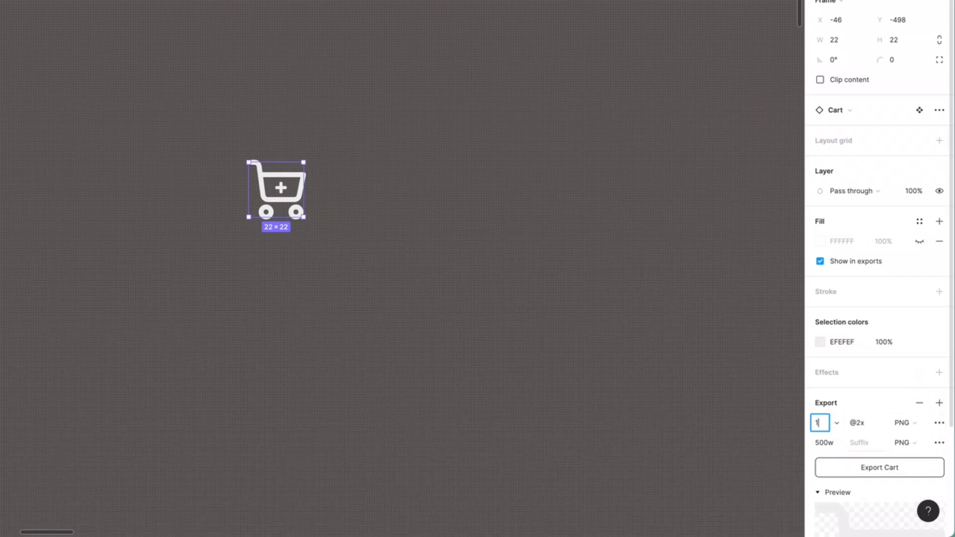
type("00w")
key("Tab")
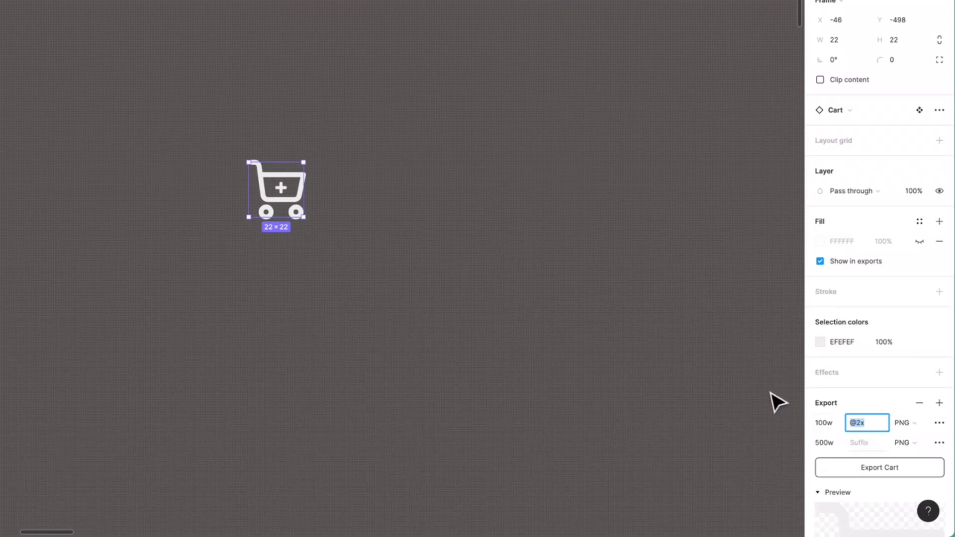
Export both Cart sizes into the Figma Images folder and switch to Finder to see them.
left_click(894, 474)
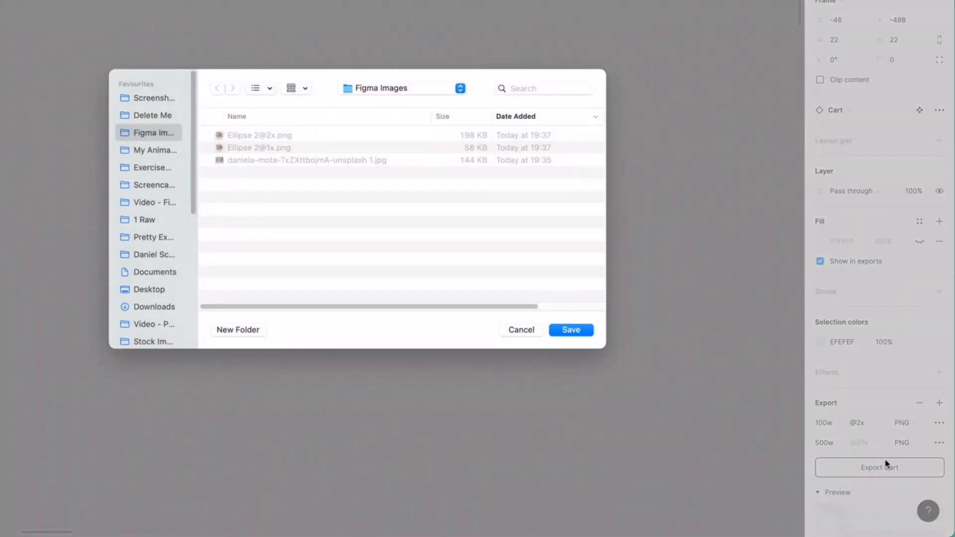
left_click(579, 333)
key("super+Tab")
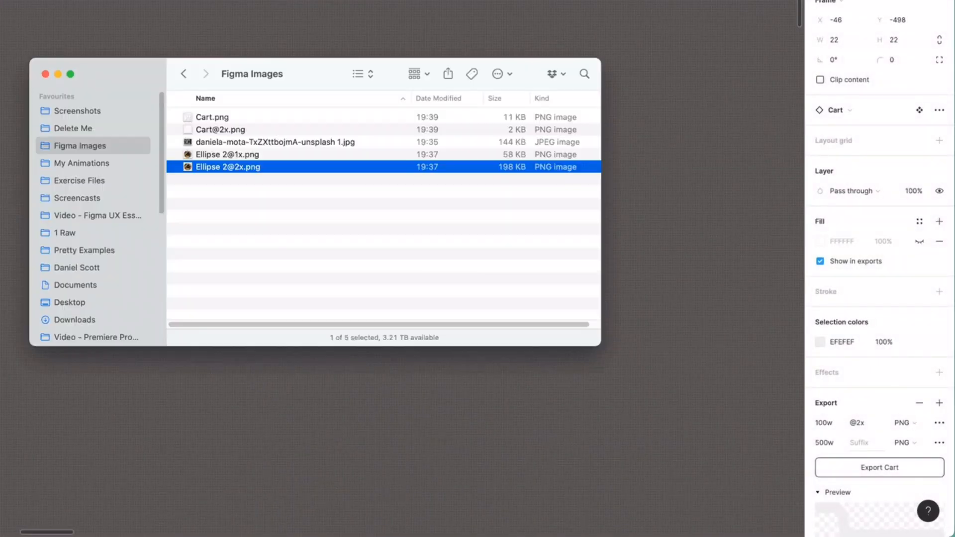
left_click(280, 203)
left_click(231, 130)
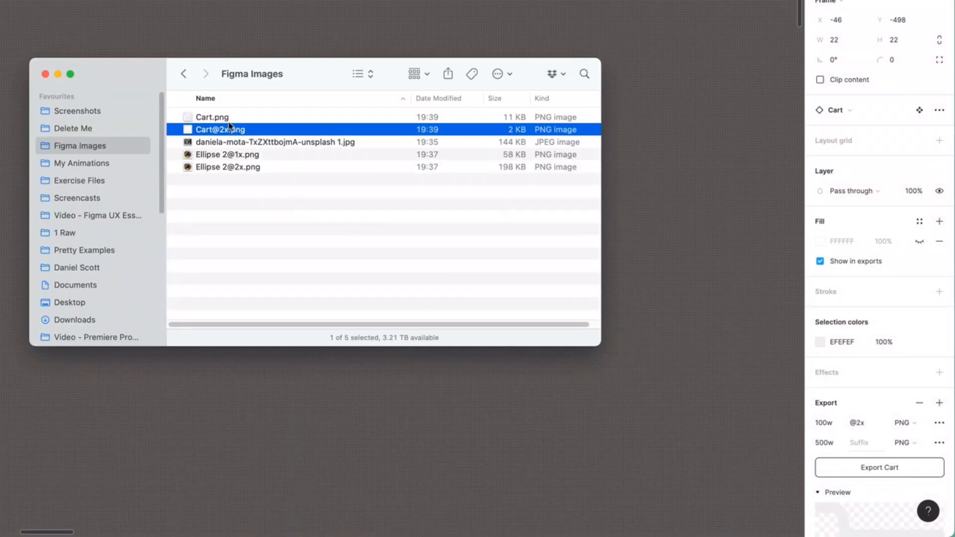
key("space")
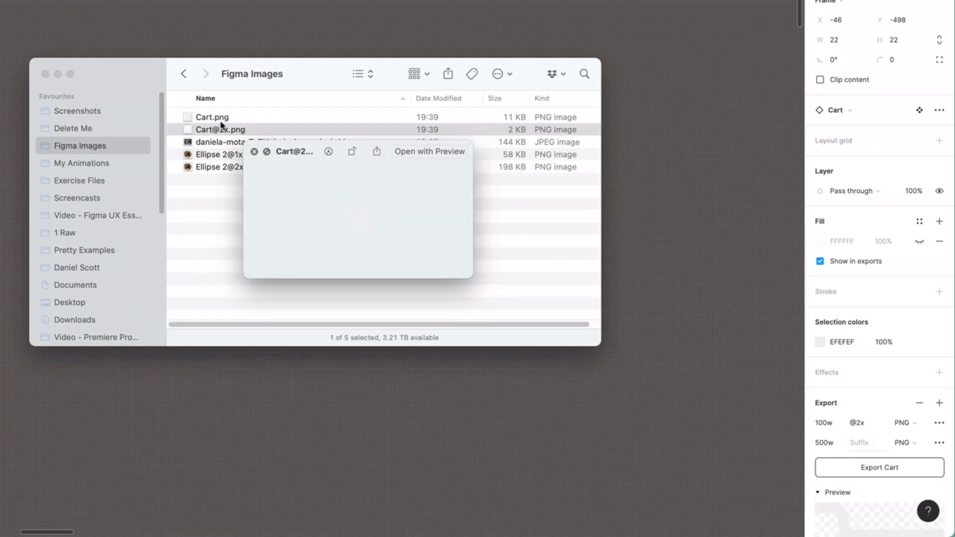
left_click(221, 122)
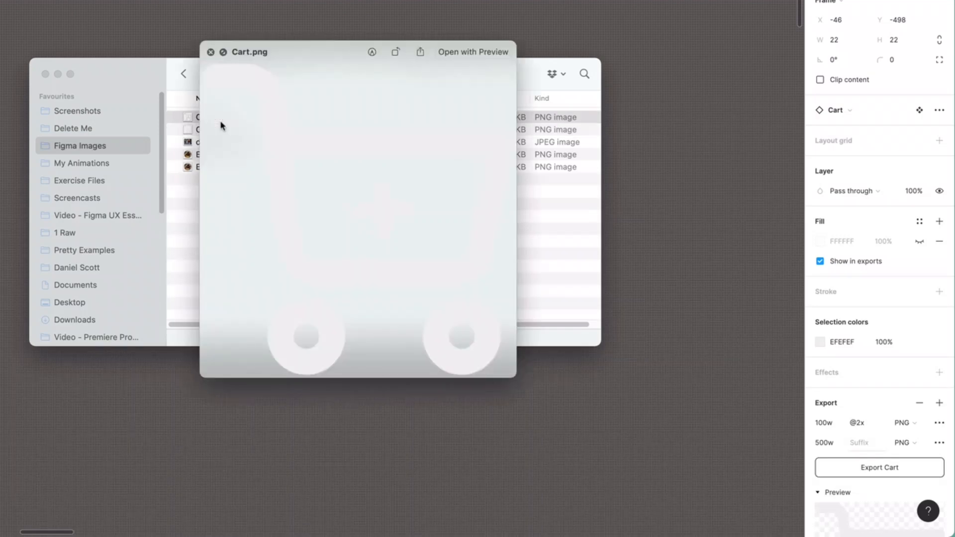
key("Down")
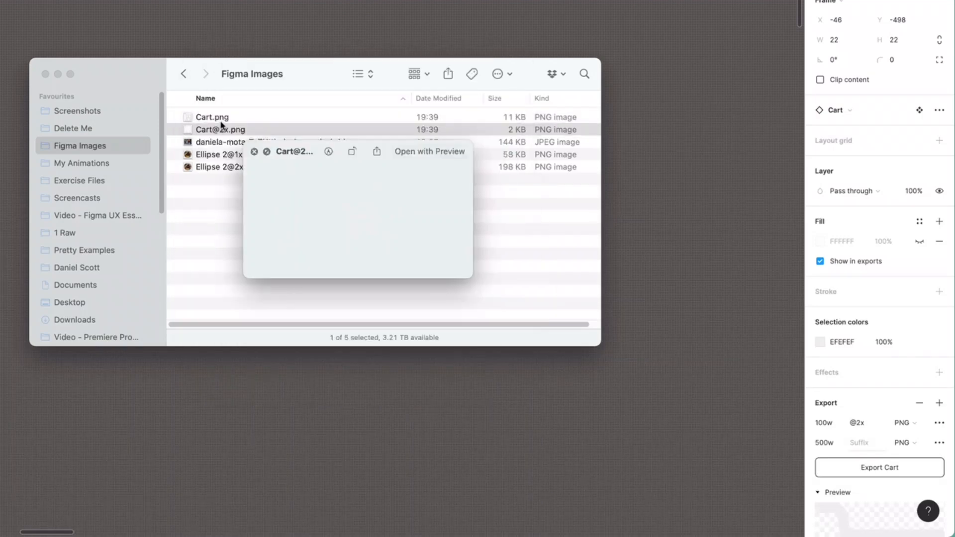
key("Up")
key("Down")
key("Up")
key("Down")
key("Up")
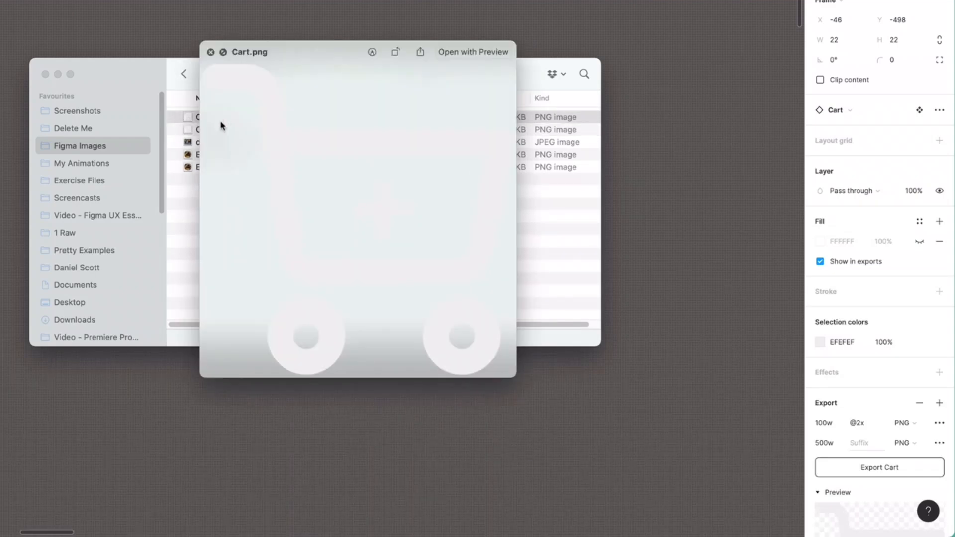